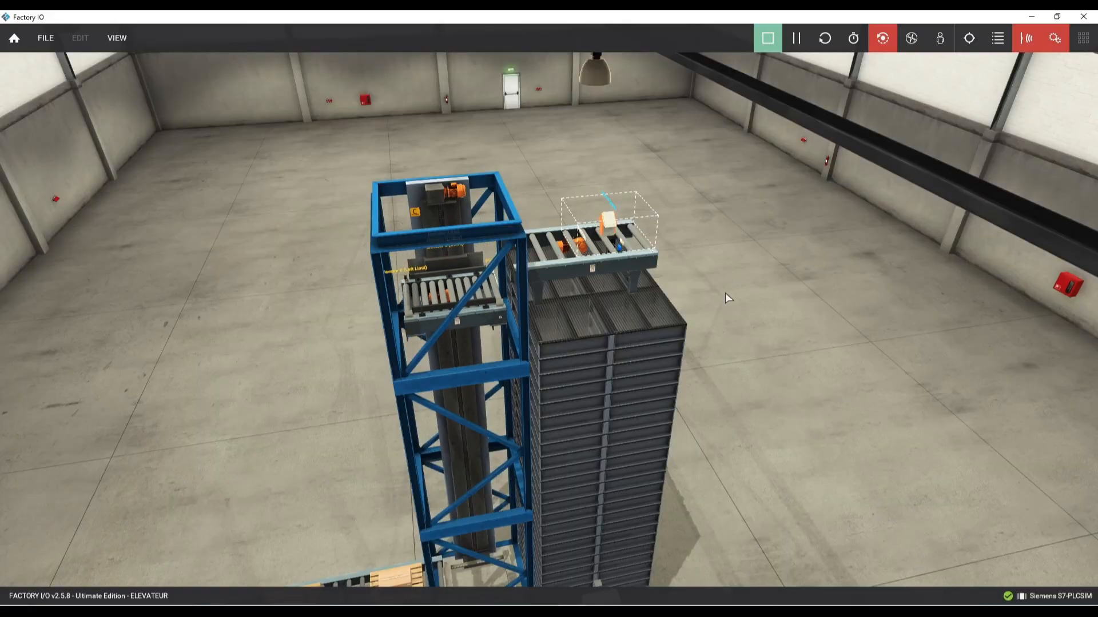
- Examine the running elevator, its loading conveyor and the upper exit conveyor from several angles
{"action": "right_click_drag", "start_coordinate": [612, 309], "coordinate": [727, 361]}
{"action": "scroll", "coordinate": [694, 341], "scroll_direction": "down", "scroll_amount": 5}
{"action": "middle_click_drag", "start_coordinate": [727, 361], "coordinate": [694, 399]}
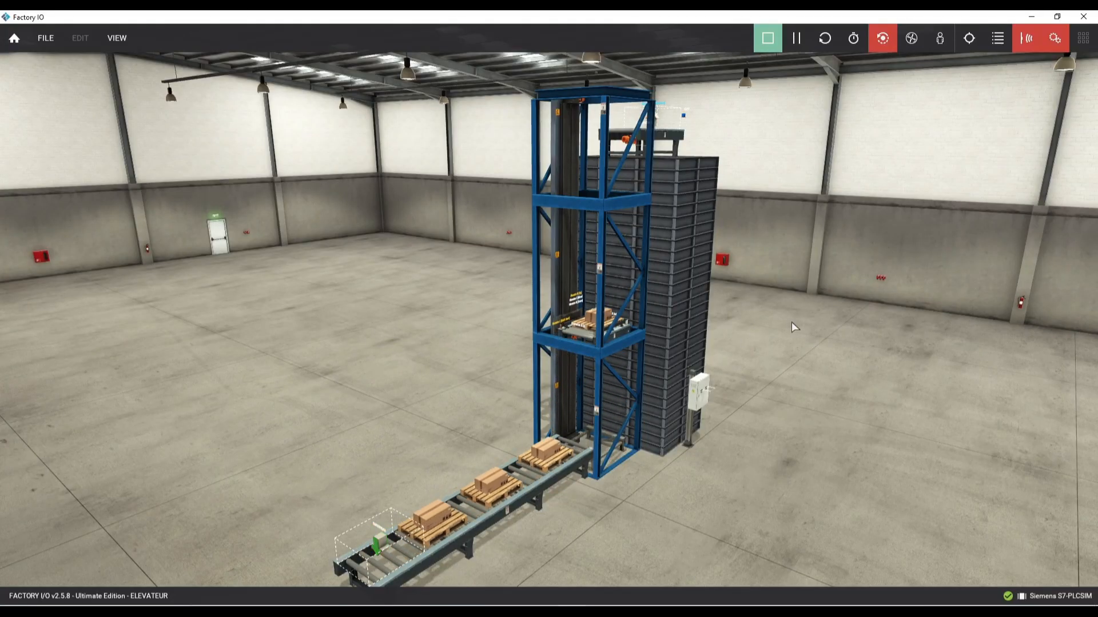
{"action": "mouse_move", "coordinate": [751, 294]}
{"action": "right_mouse_down"}
{"action": "mouse_move", "coordinate": [749, 279]}
{"action": "mouse_move", "coordinate": [773, 281]}
{"action": "mouse_move", "coordinate": [753, 262]}
{"action": "mouse_move", "coordinate": [729, 282]}
{"action": "mouse_move", "coordinate": [738, 310]}
{"action": "right_mouse_up"}
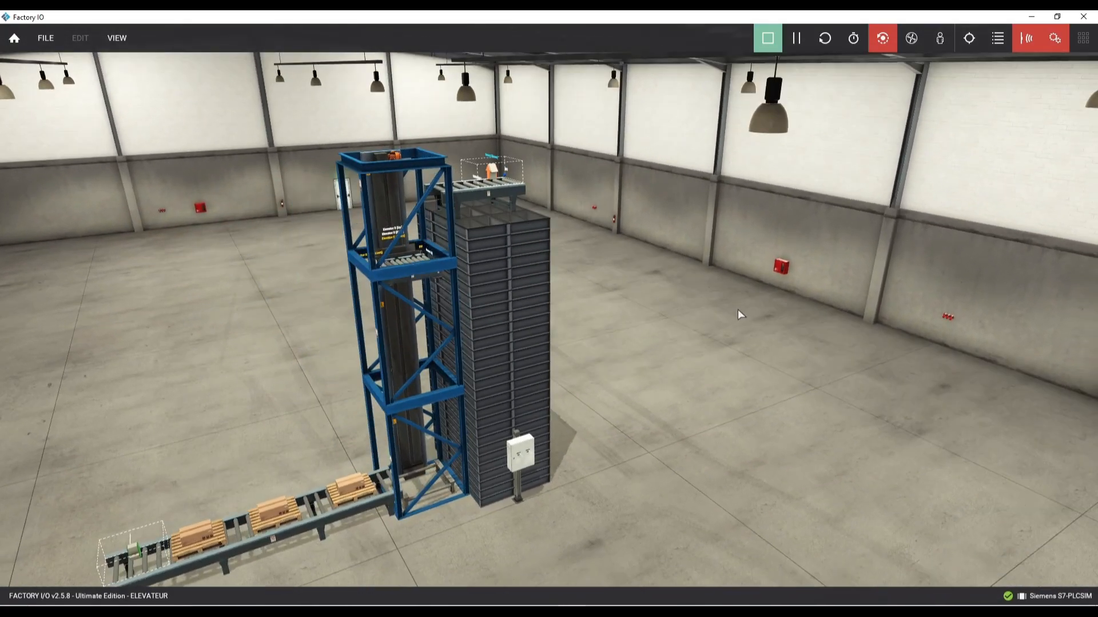
{"action": "right_click_drag", "start_coordinate": [648, 322], "coordinate": [723, 311]}
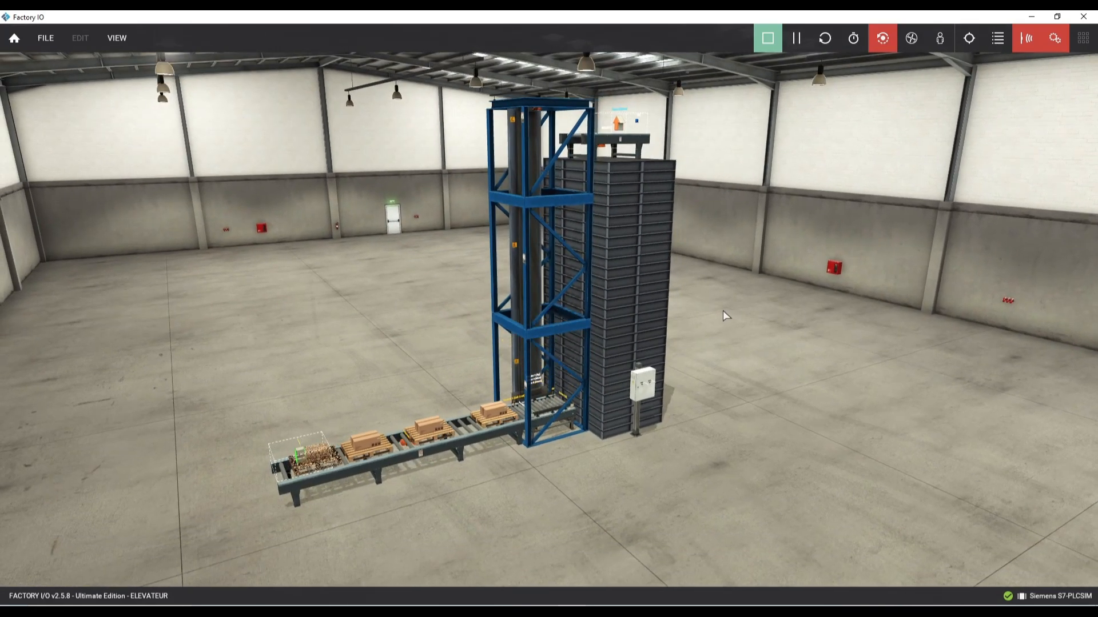
- Switch to the saved camera view VUE D'ENSEMBLE, close the camera list and view the elevator slightly closer
{"action": "left_click", "coordinate": [998, 37]}
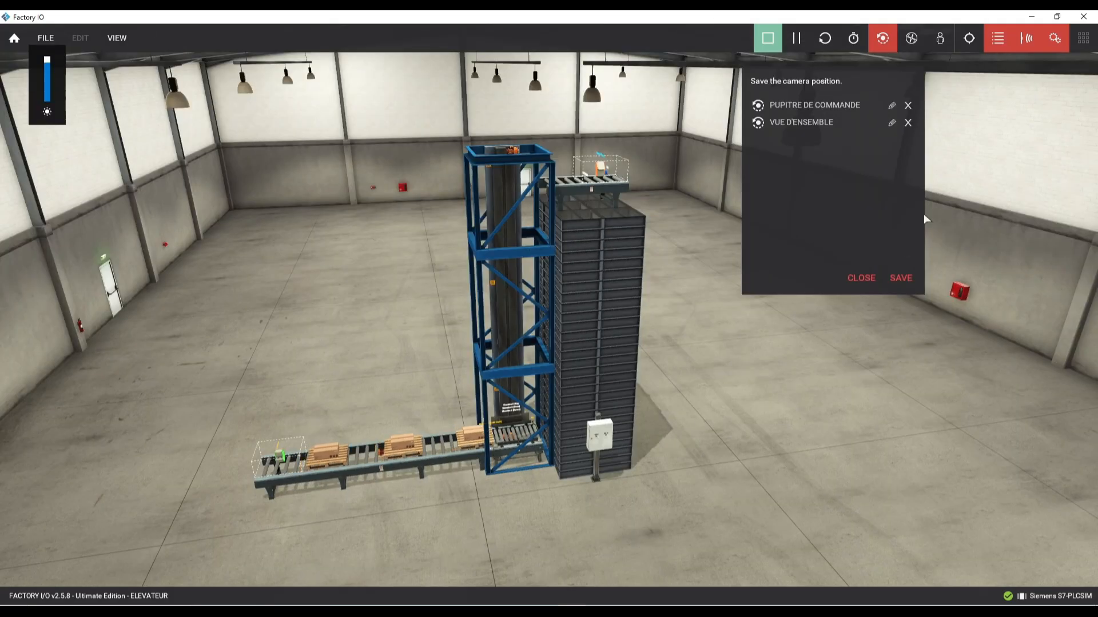
{"action": "left_click", "coordinate": [860, 278]}
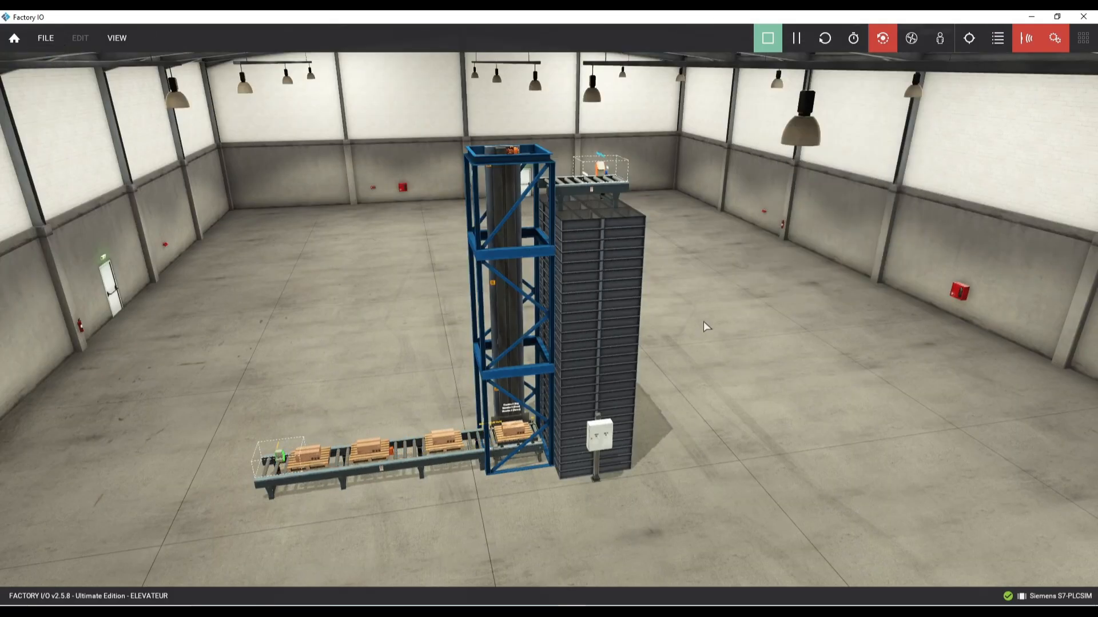
{"action": "scroll", "coordinate": [715, 338], "scroll_direction": "up", "scroll_amount": 1}
{"action": "scroll", "coordinate": [726, 351], "scroll_direction": "up", "scroll_amount": 1}
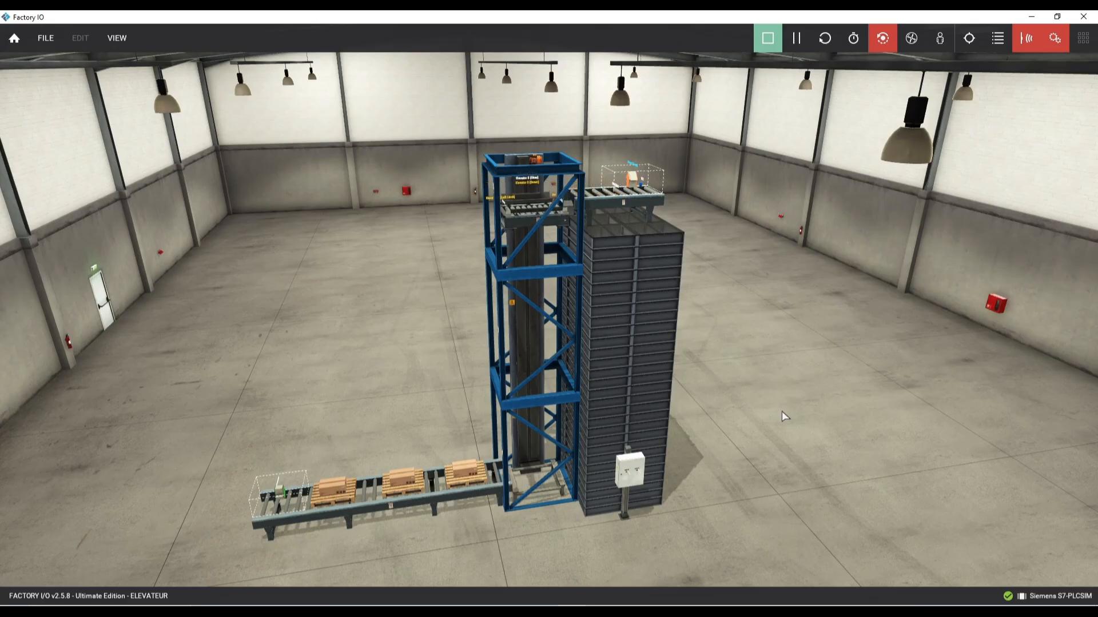
- Pause the simulation and examine the elevator tower, its lift platform and the upper conveyor with the remover
{"action": "left_click", "coordinate": [796, 38]}
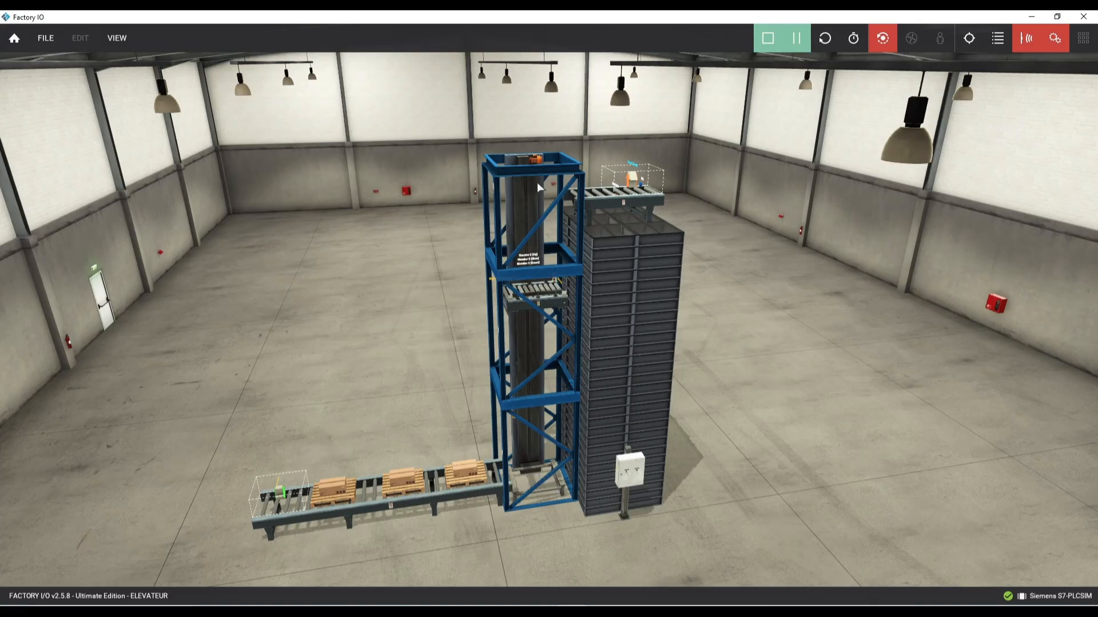
{"action": "right_click_drag", "start_coordinate": [673, 224], "coordinate": [630, 215]}
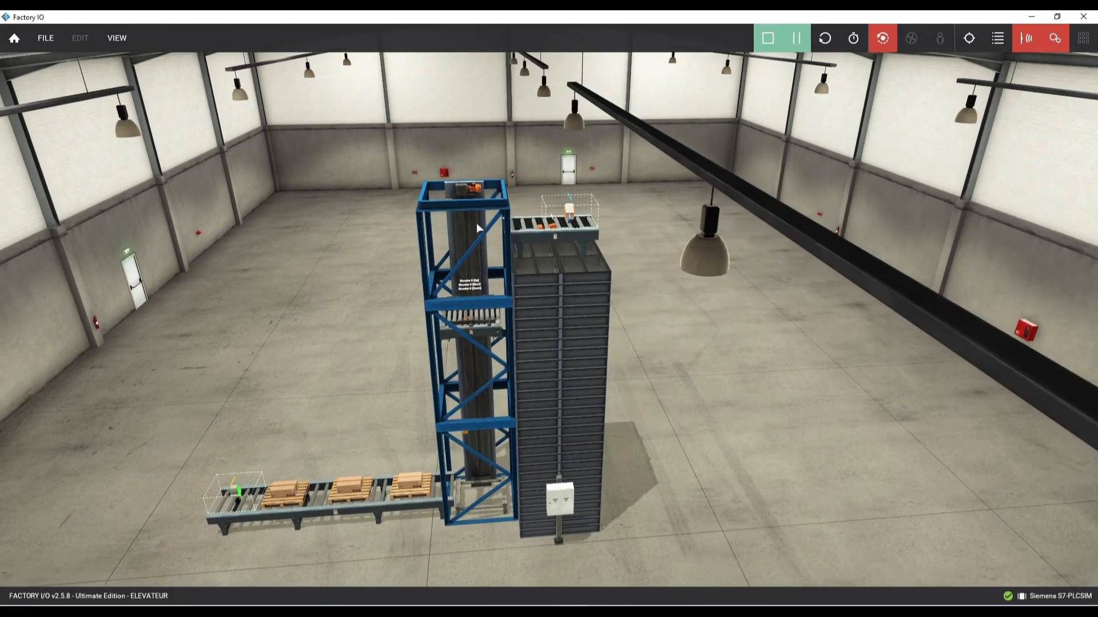
{"action": "right_click_drag", "start_coordinate": [562, 250], "coordinate": [583, 227]}
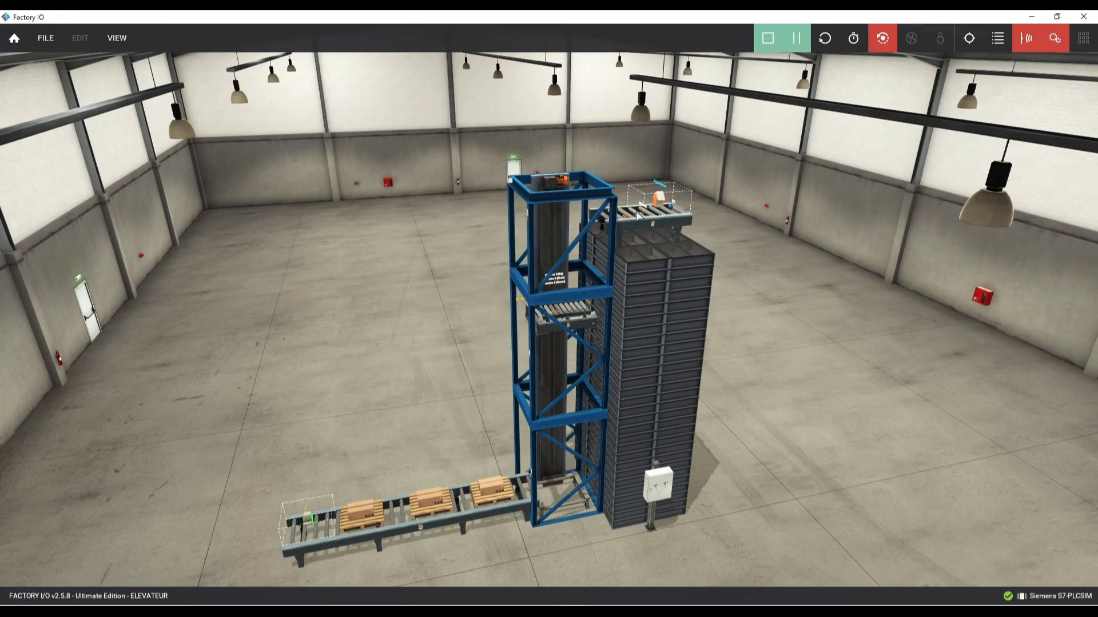
{"action": "scroll", "coordinate": [721, 204], "scroll_direction": "up", "scroll_amount": 5}
{"action": "right_click_drag", "start_coordinate": [704, 182], "coordinate": [794, 257]}
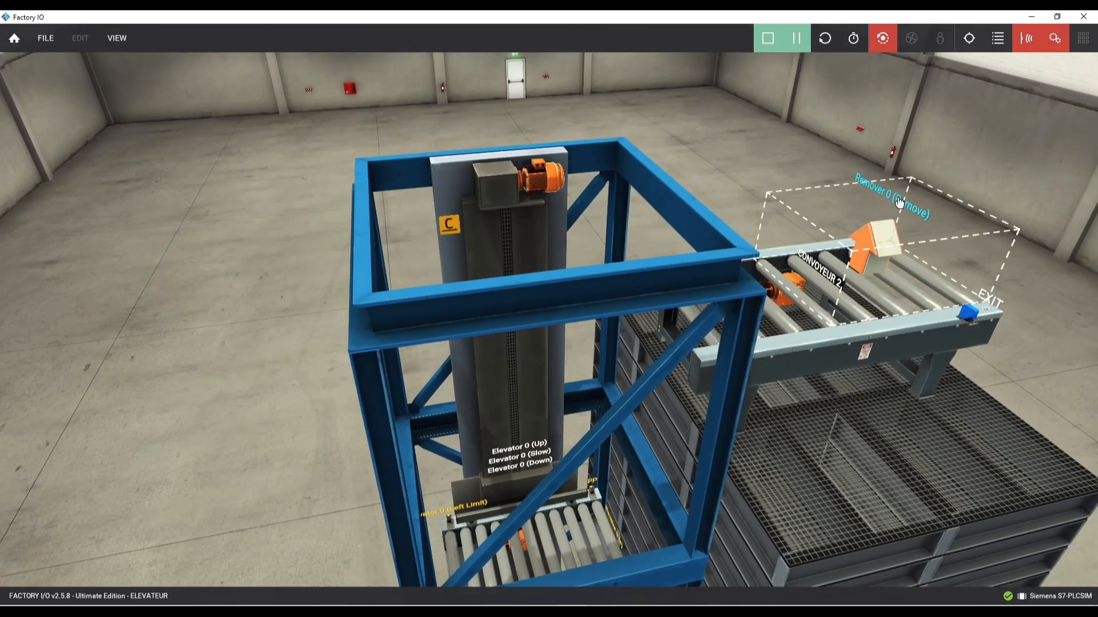
{"action": "scroll", "coordinate": [934, 315], "scroll_direction": "down", "scroll_amount": 4}
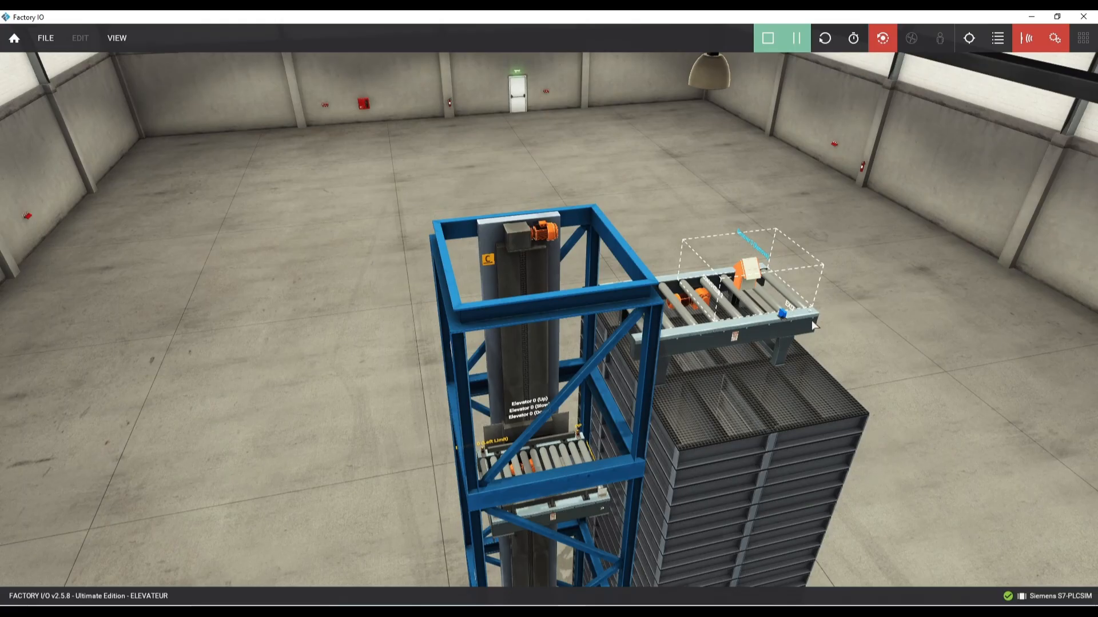
{"action": "mouse_move", "coordinate": [812, 322]}
{"action": "right_mouse_down"}
{"action": "mouse_move", "coordinate": [816, 331]}
{"action": "mouse_move", "coordinate": [803, 318]}
{"action": "right_mouse_up"}
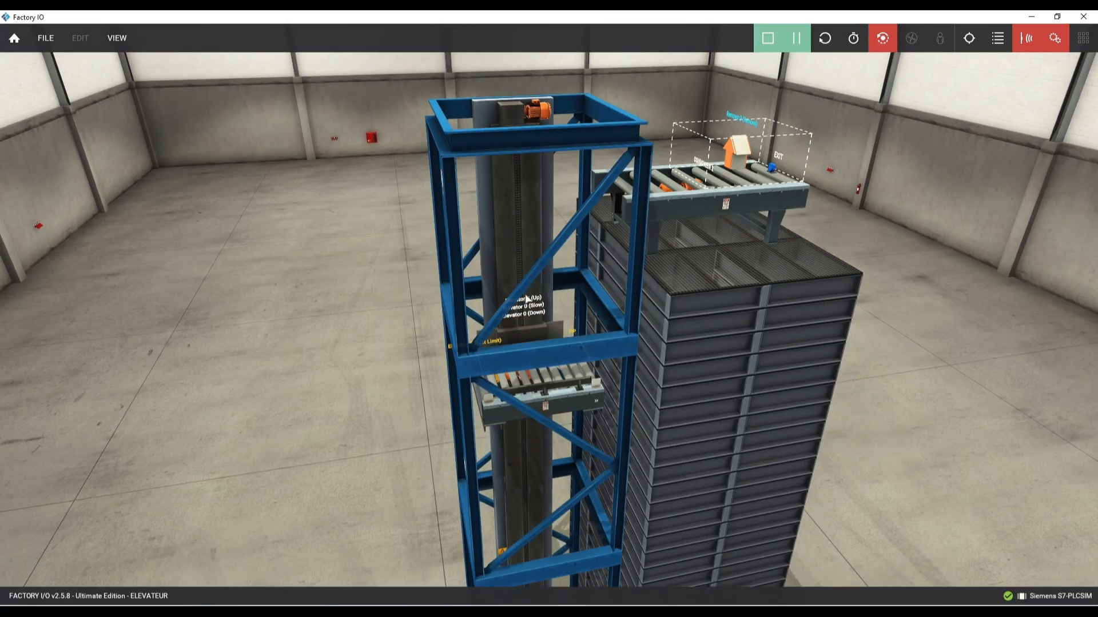
{"action": "scroll", "coordinate": [528, 297], "scroll_direction": "down", "scroll_amount": 5}
{"action": "right_click_drag", "start_coordinate": [549, 314], "coordinate": [563, 399]}
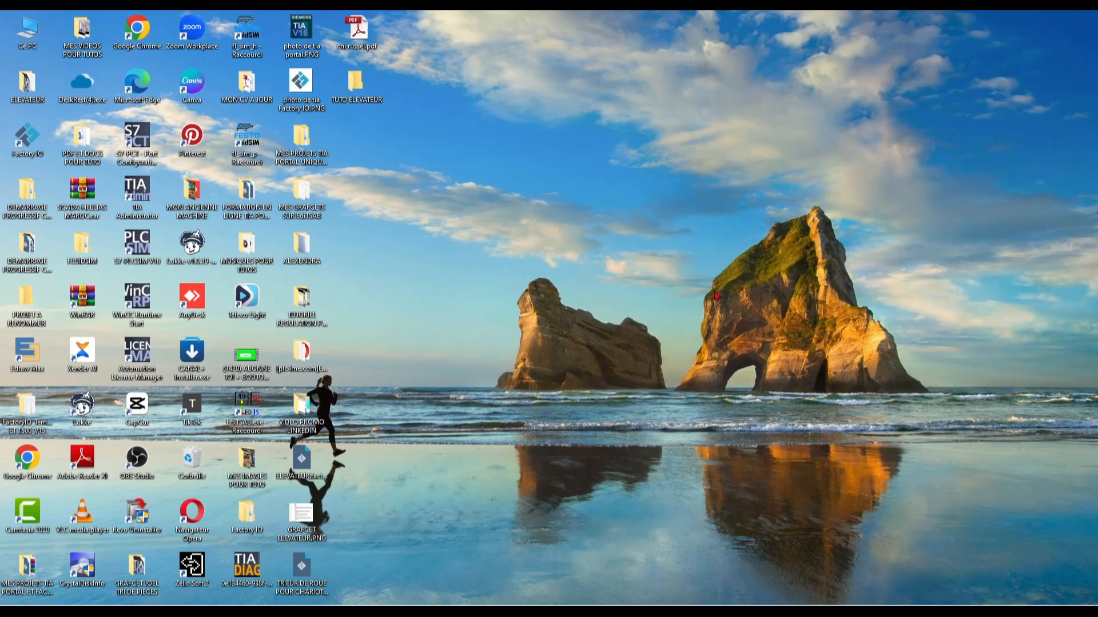
- Launch Factory IO from the desktop, maximize its window and create a new empty scene
{"action": "double_click", "coordinate": [26, 140]}
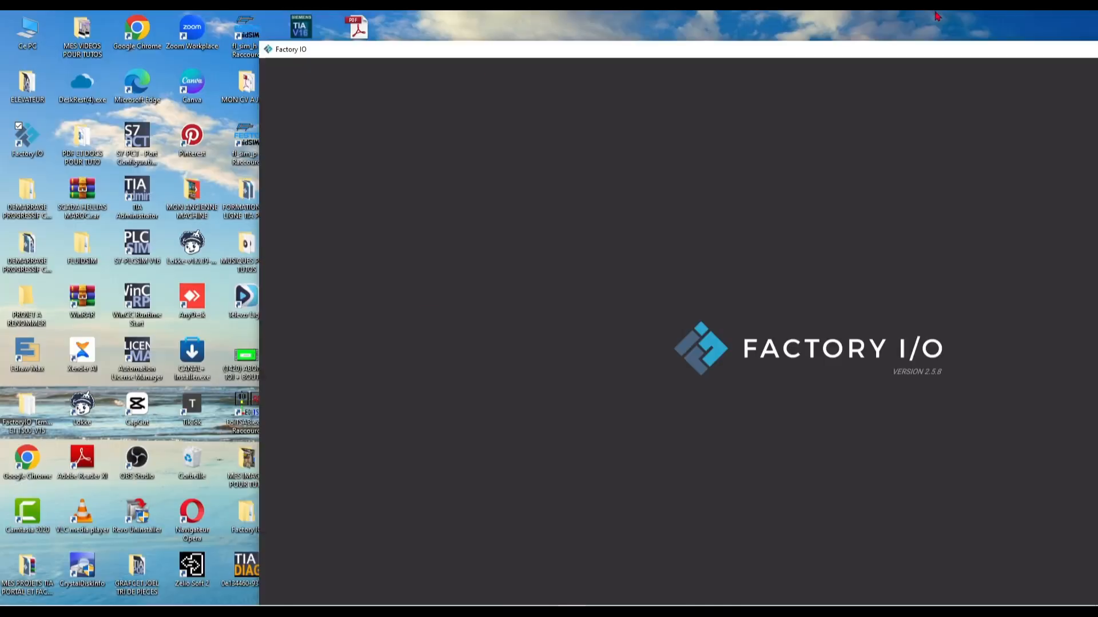
{"action": "left_click", "coordinate": [1058, 18]}
{"action": "left_click", "coordinate": [1058, 19]}
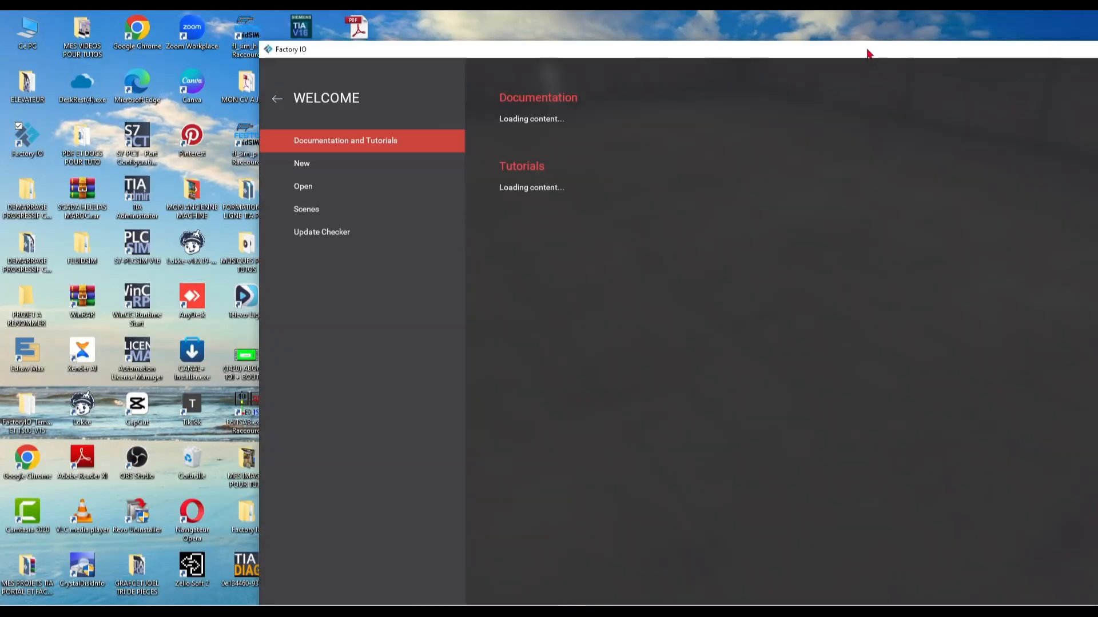
{"action": "left_click_drag", "start_coordinate": [865, 50], "coordinate": [595, 33]}
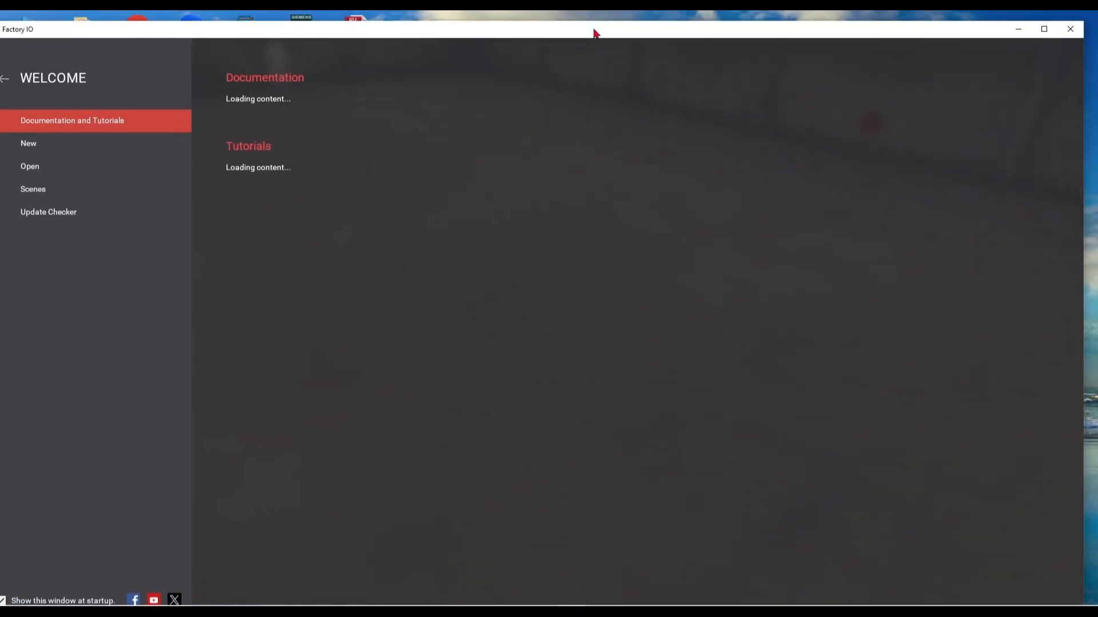
{"action": "left_click", "coordinate": [1044, 28]}
{"action": "left_click", "coordinate": [67, 135]}
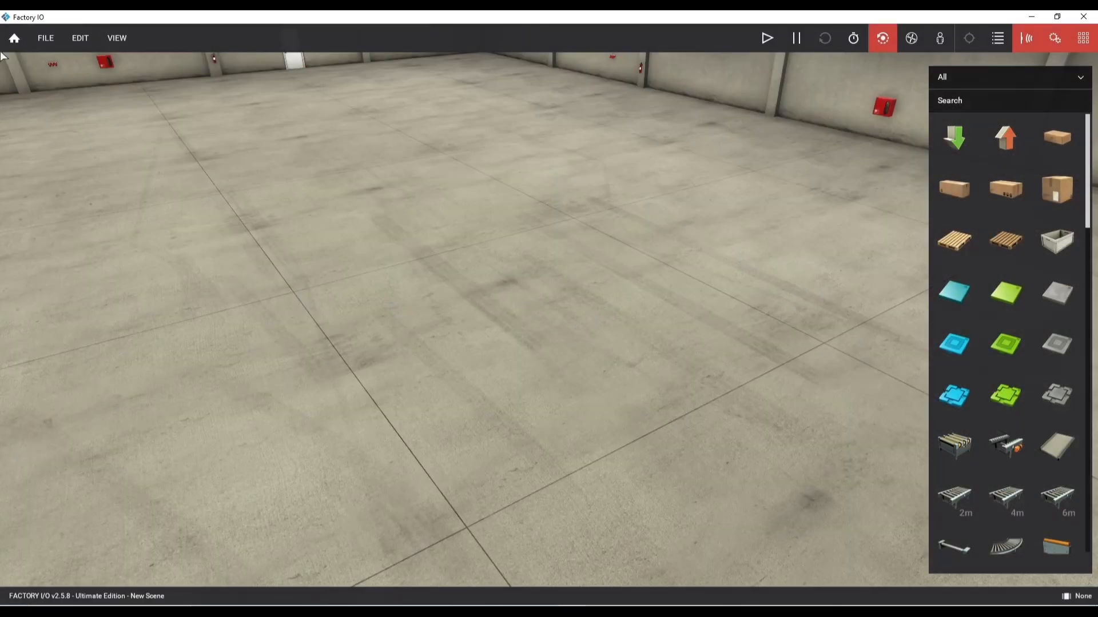
- Save the new scene under the name ELEVATEUR in the TUTO ELEVATEUR folder on the desktop
{"action": "left_click", "coordinate": [45, 39]}
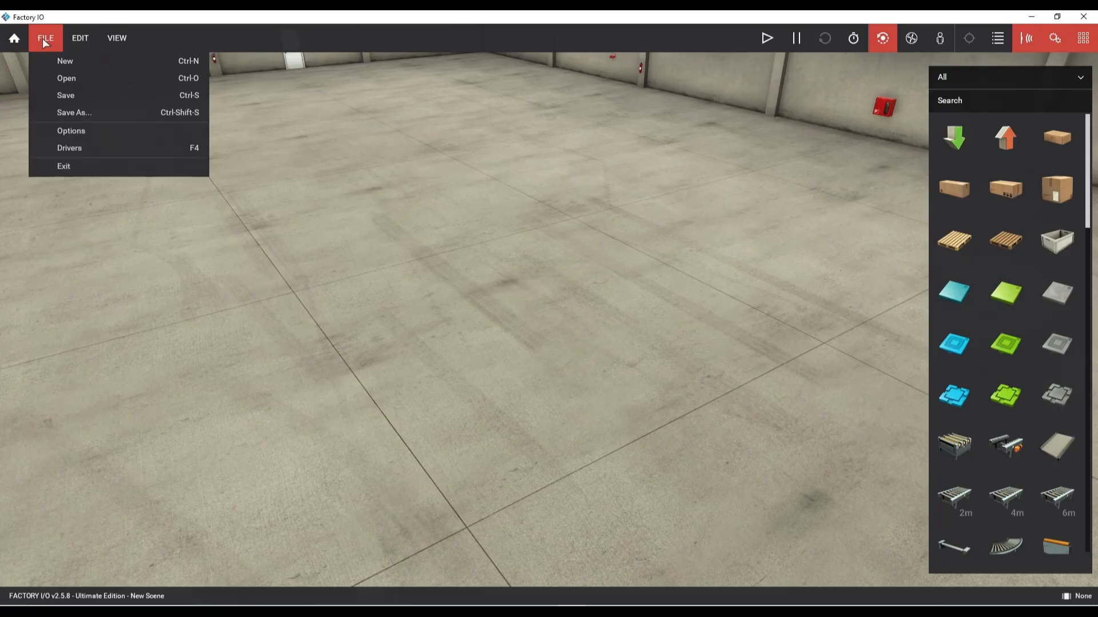
{"action": "left_click", "coordinate": [66, 111]}
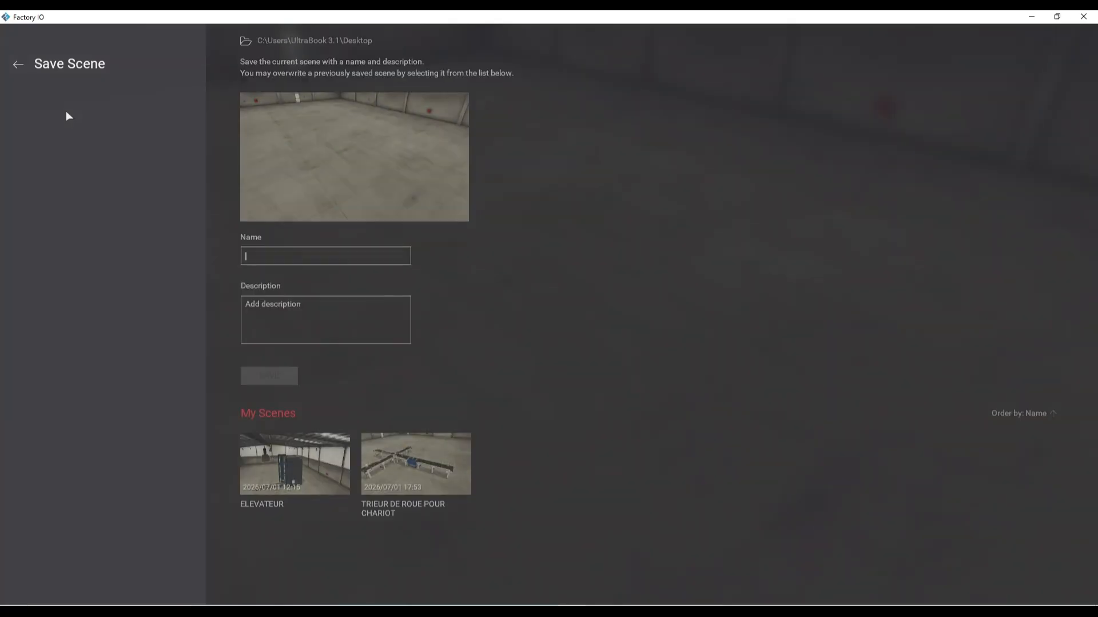
{"action": "left_click", "coordinate": [356, 40]}
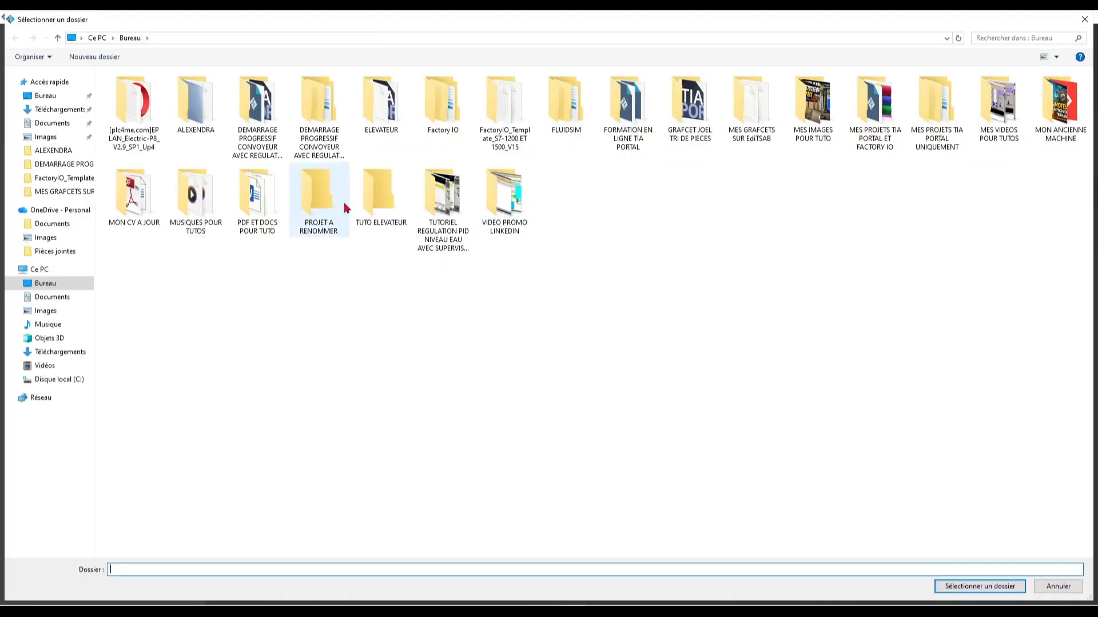
{"action": "double_click", "coordinate": [372, 205]}
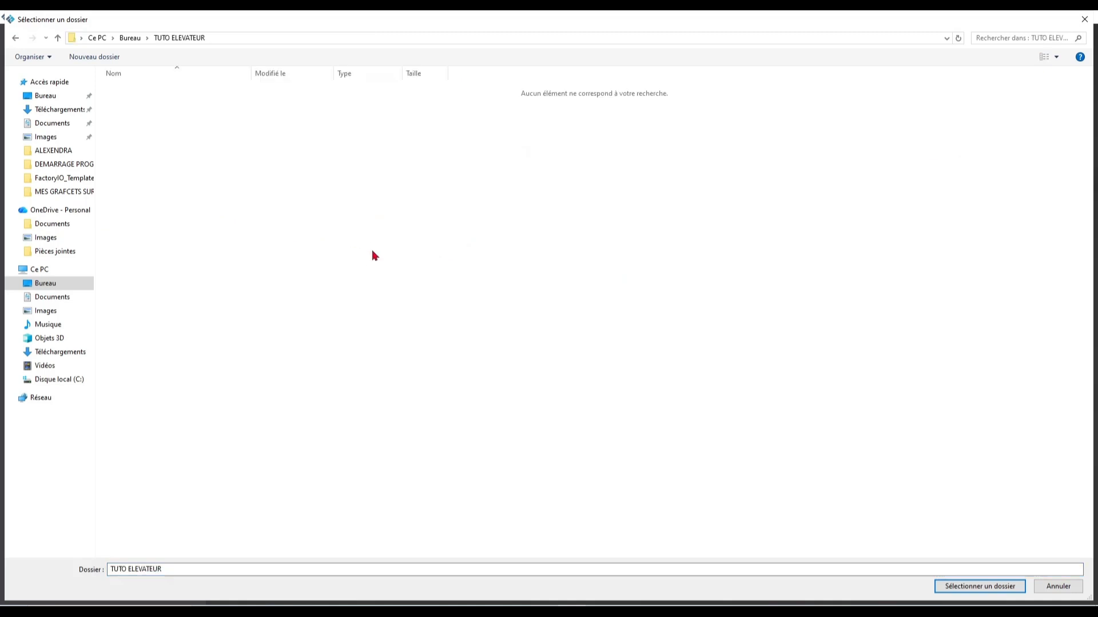
{"action": "left_click", "coordinate": [972, 586]}
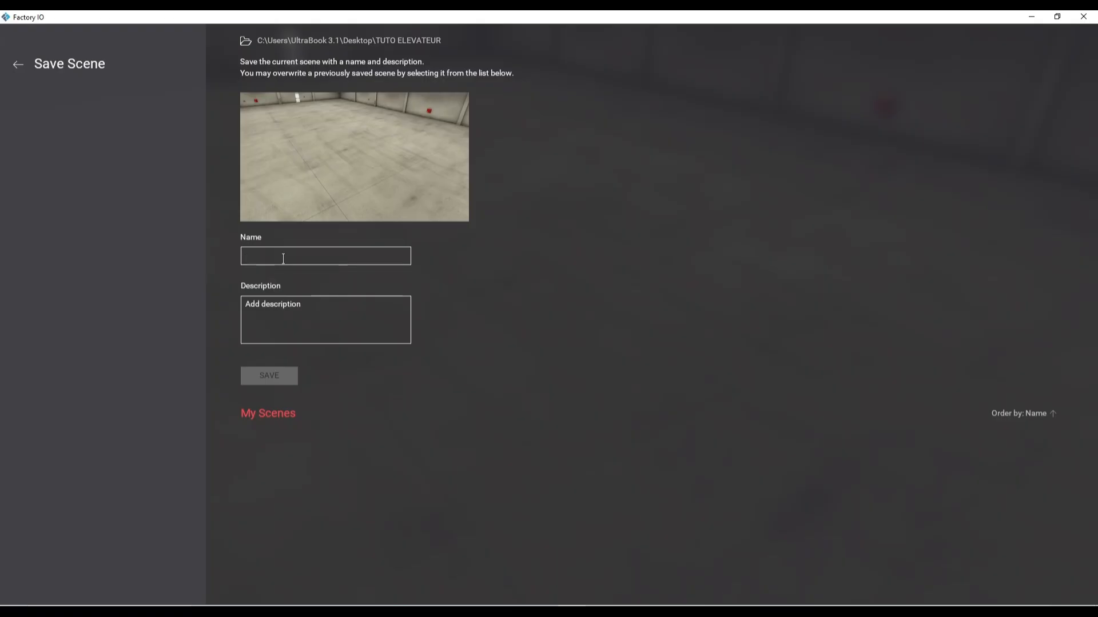
{"action": "type", "text": "ELEVATEUR"}
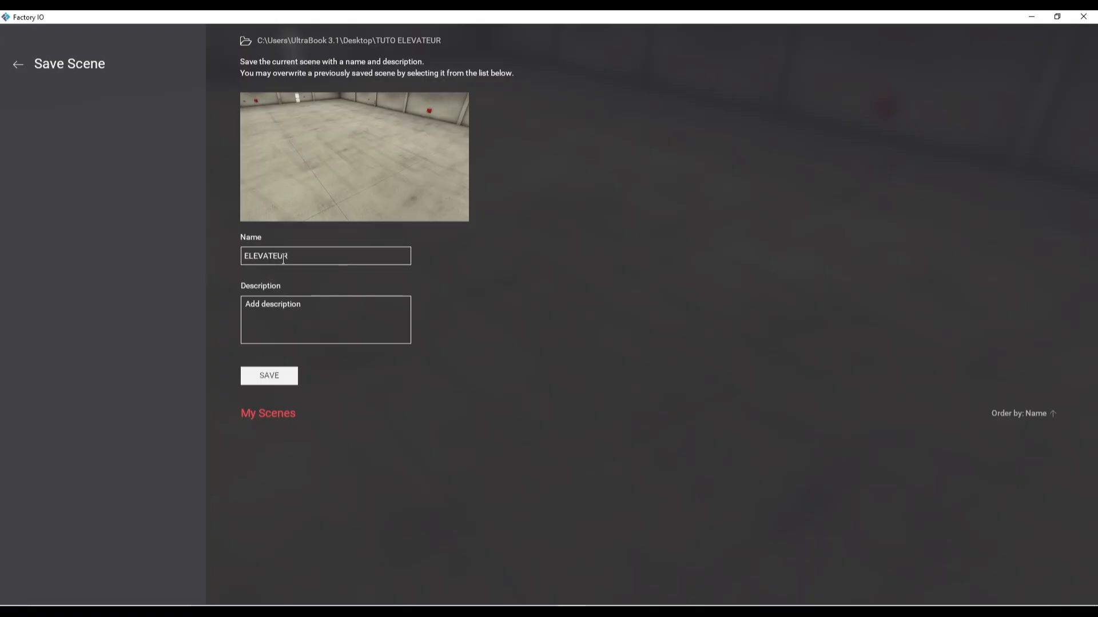
{"action": "key", "text": "Return"}
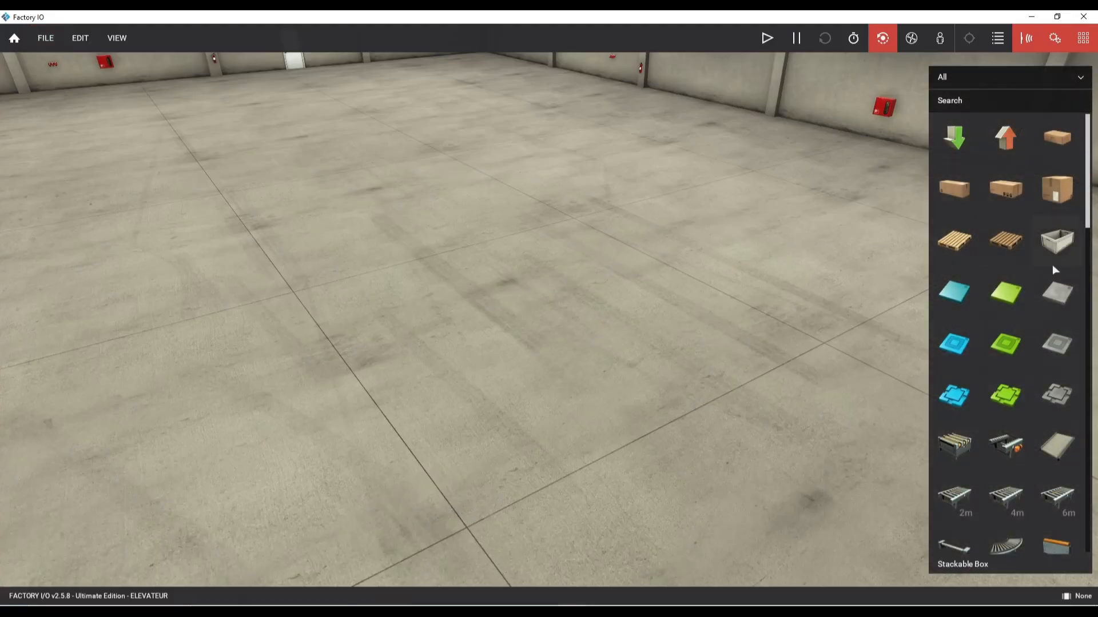
- Place an Elevator from the parts palette on the floor near the middle of the empty scene
{"action": "scroll", "coordinate": [1058, 286], "scroll_direction": "down", "scroll_amount": 10}
{"action": "scroll", "coordinate": [1038, 334], "scroll_direction": "down", "scroll_amount": 8}
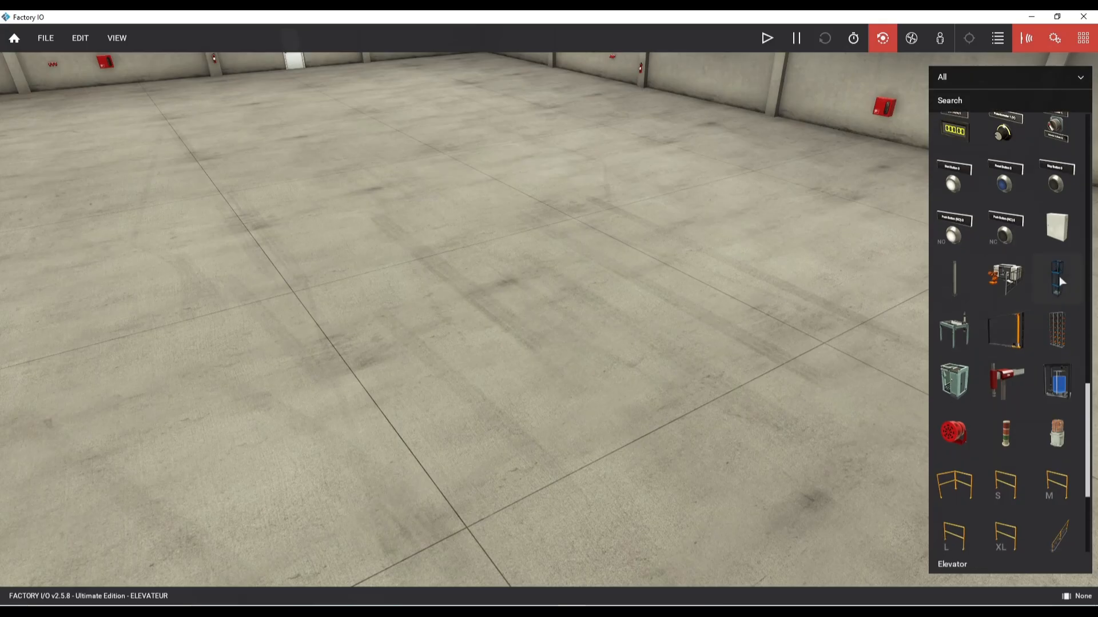
{"action": "left_click_drag", "start_coordinate": [1059, 279], "coordinate": [471, 429]}
{"action": "scroll", "coordinate": [660, 382], "scroll_direction": "down", "scroll_amount": 5}
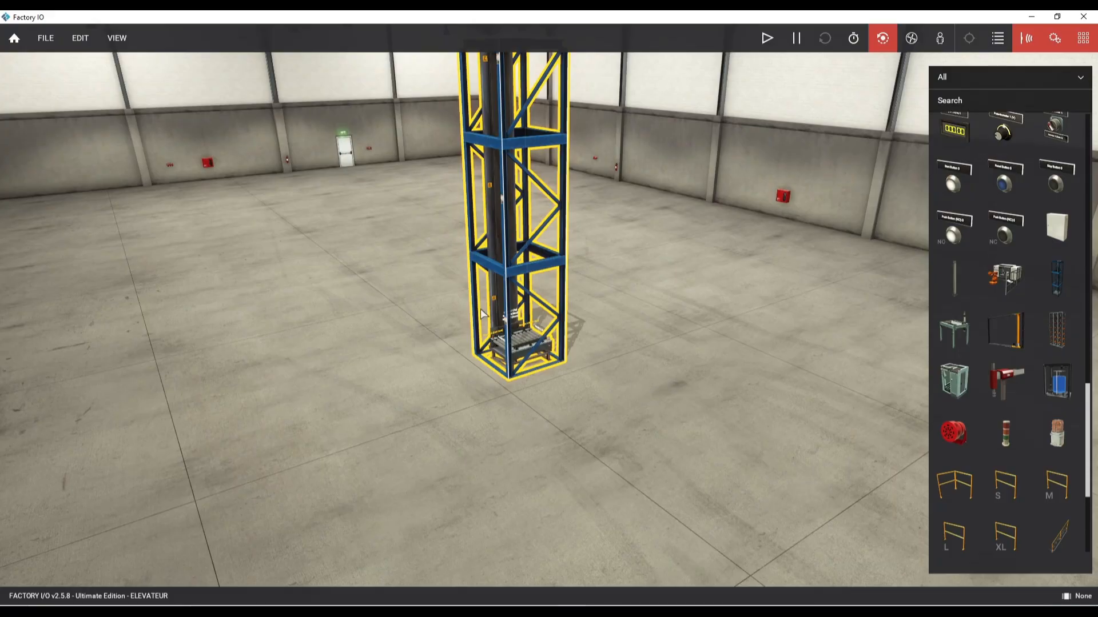
- Examine the elevator's platform up close, including its limit sensors, its up, slow and down tags, and its roller direction tags
{"action": "scroll", "coordinate": [482, 314], "scroll_direction": "up", "scroll_amount": 6}
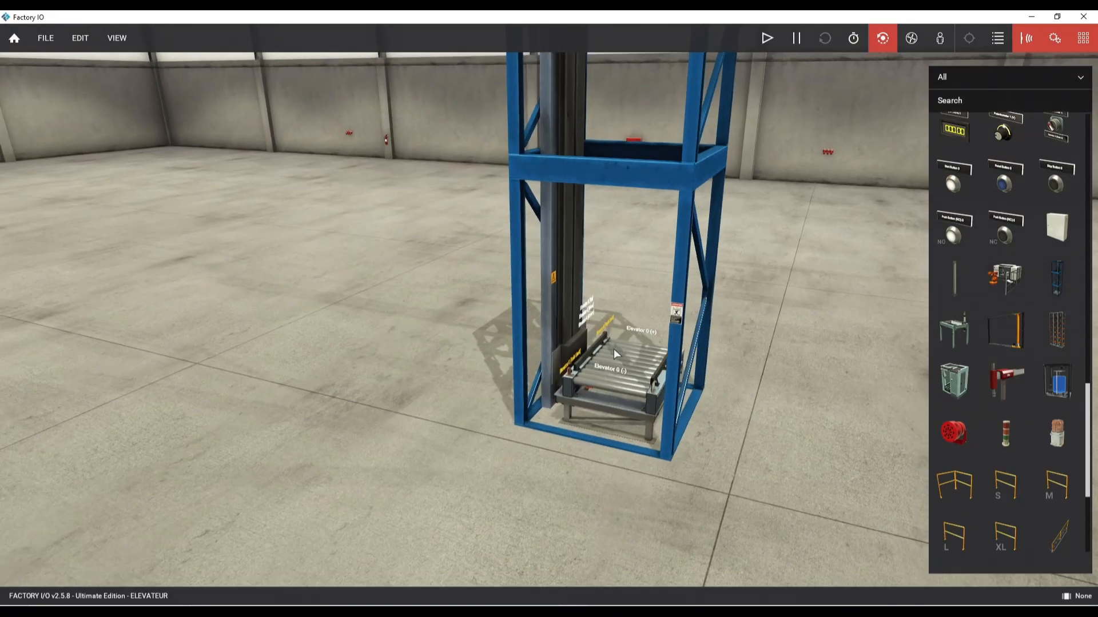
{"action": "scroll", "coordinate": [692, 363], "scroll_direction": "up", "scroll_amount": 8}
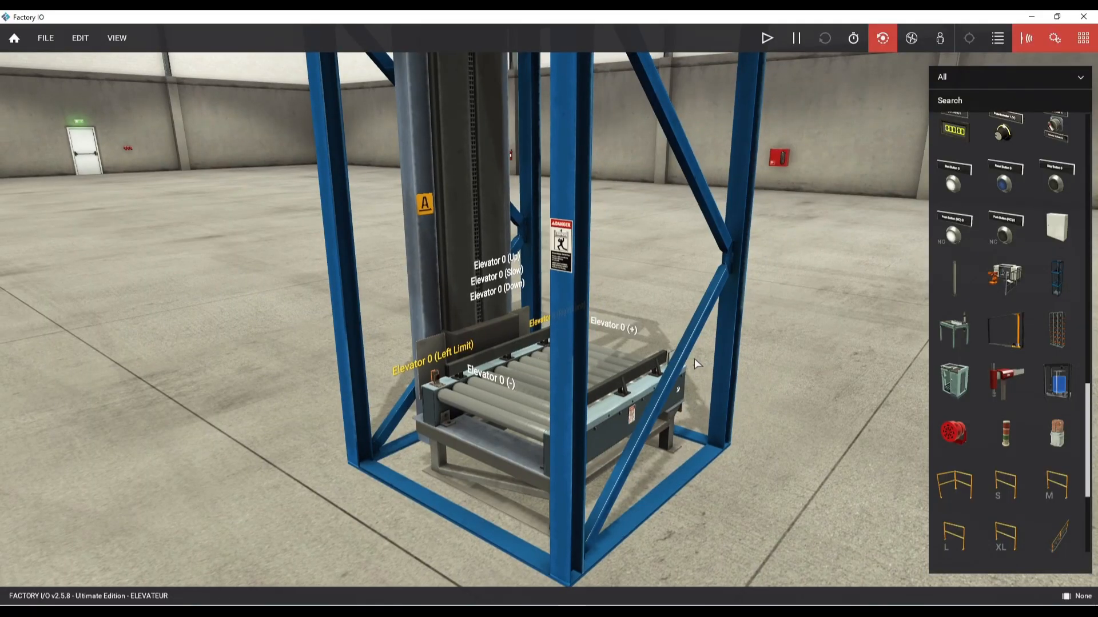
{"action": "right_click_drag", "start_coordinate": [578, 353], "coordinate": [588, 345]}
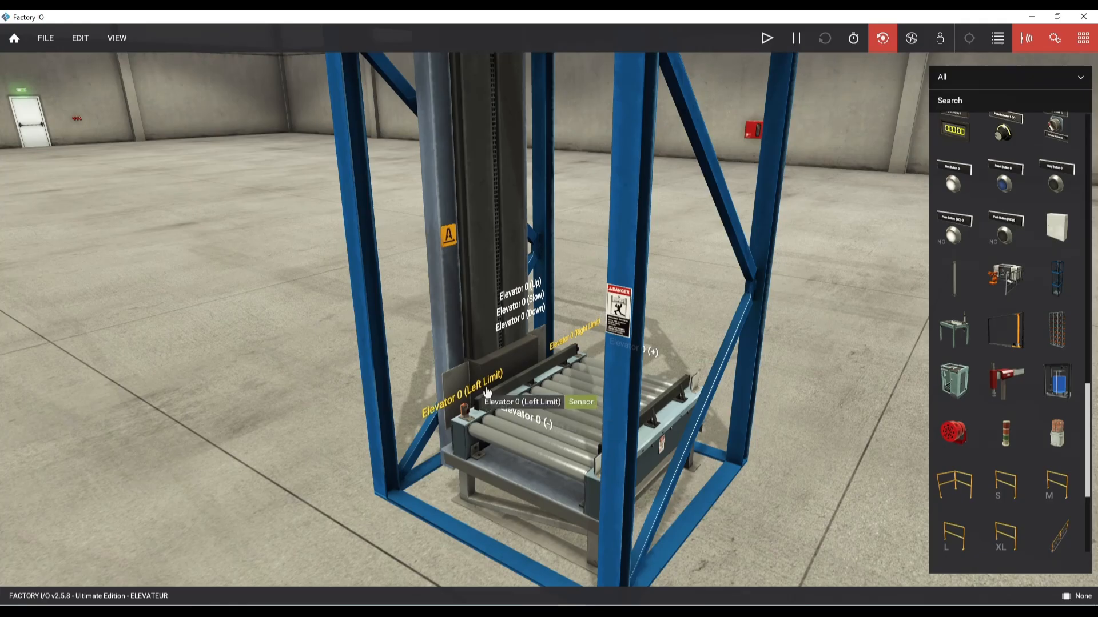
{"action": "mouse_move", "coordinate": [537, 396]}
{"action": "right_mouse_down"}
{"action": "mouse_move", "coordinate": [523, 391]}
{"action": "mouse_move", "coordinate": [533, 393]}
{"action": "right_mouse_up"}
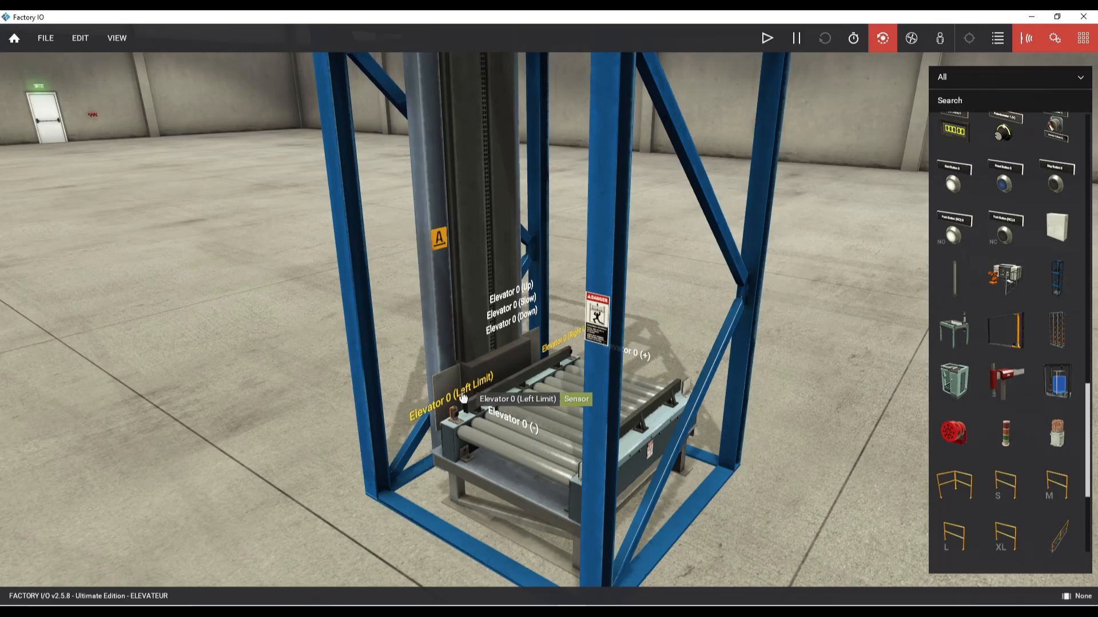
{"action": "right_click", "coordinate": [547, 372]}
{"action": "scroll", "coordinate": [530, 377], "scroll_direction": "up", "scroll_amount": 5}
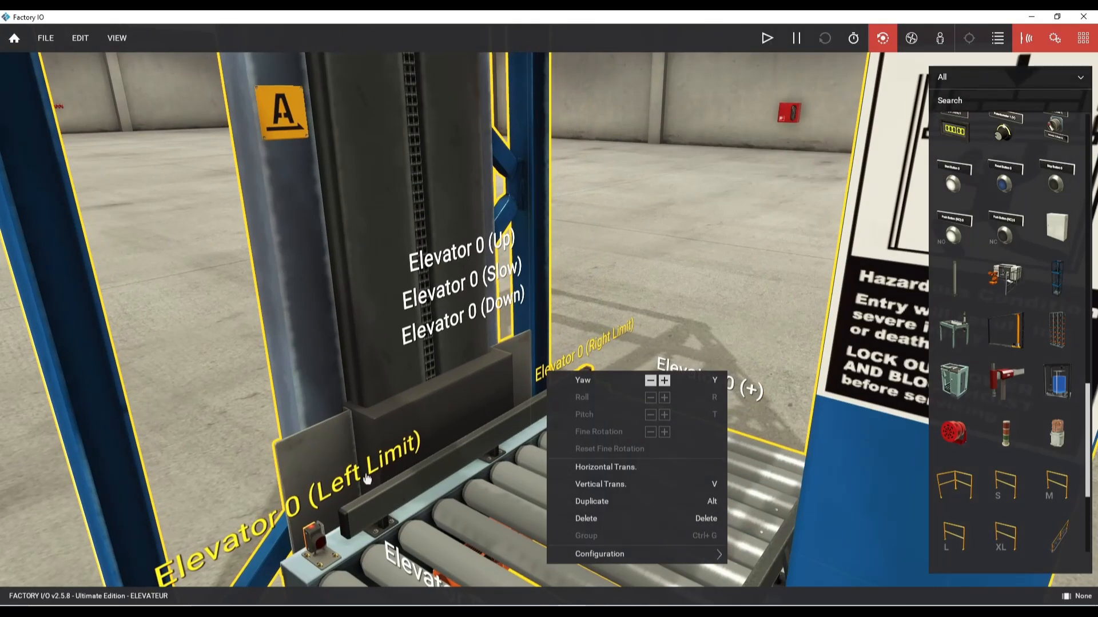
{"action": "scroll", "coordinate": [366, 479], "scroll_direction": "down", "scroll_amount": 5}
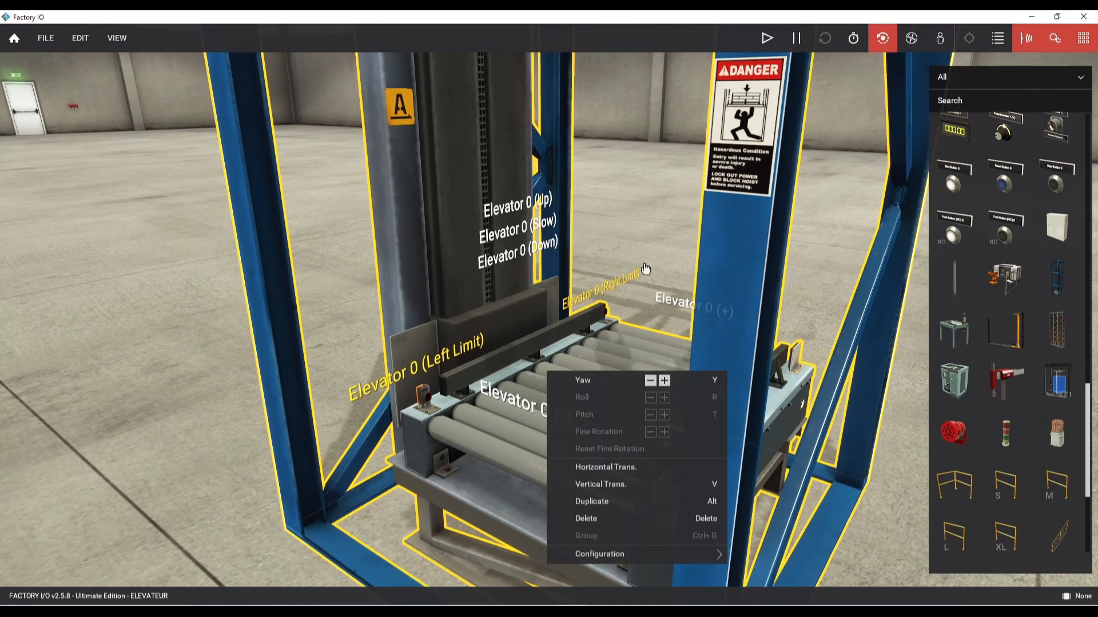
{"action": "left_click", "coordinate": [651, 229]}
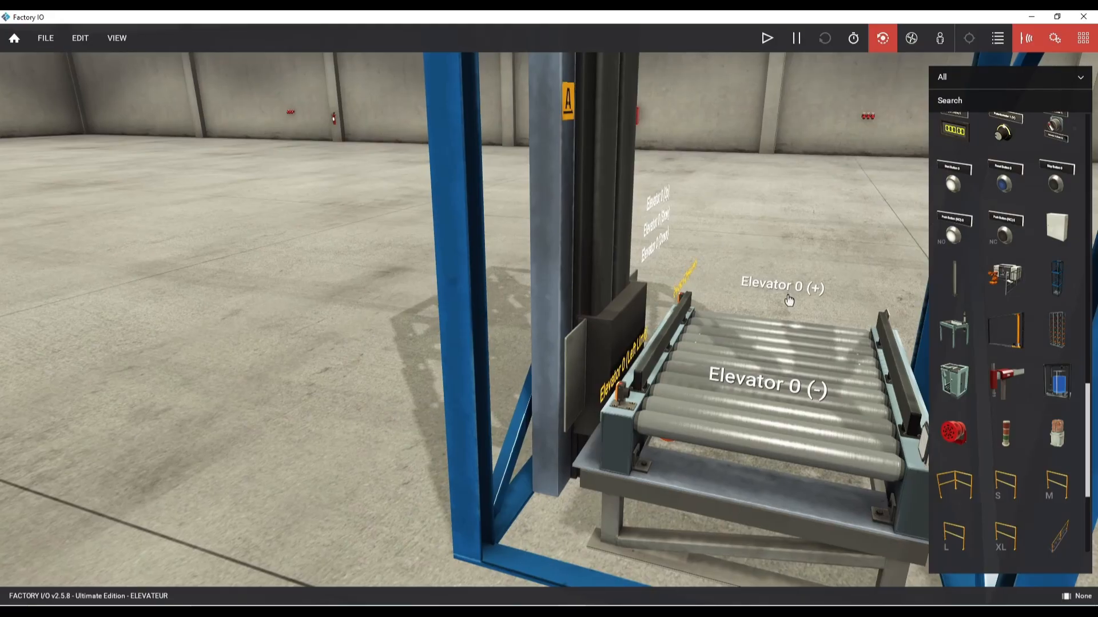
{"action": "right_click_drag", "start_coordinate": [759, 424], "coordinate": [720, 420]}
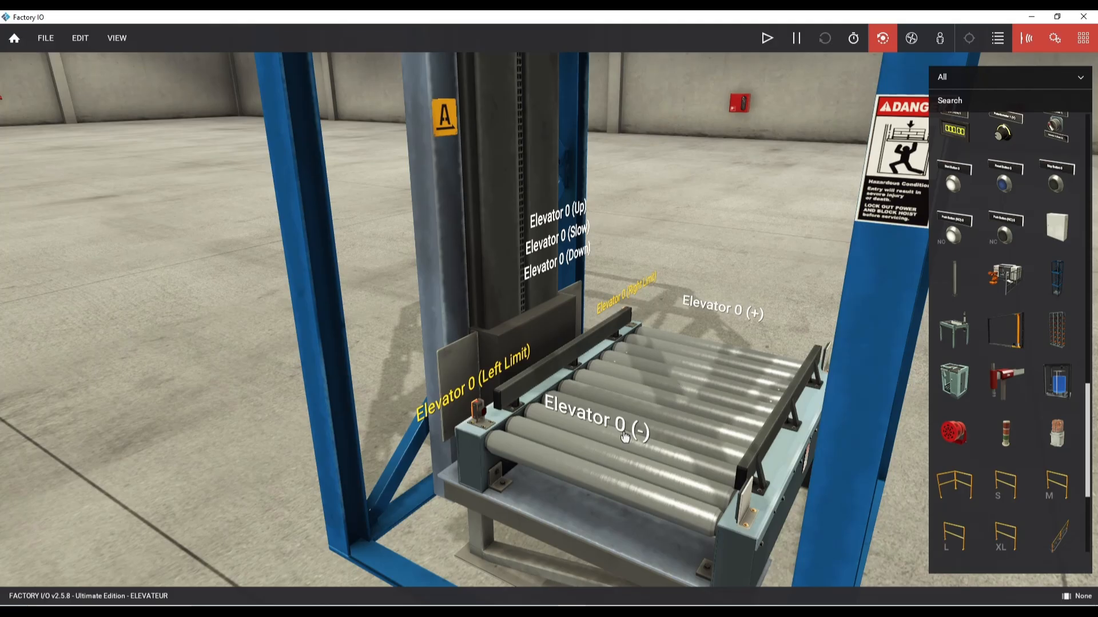
{"action": "scroll", "coordinate": [703, 380], "scroll_direction": "down", "scroll_amount": 3}
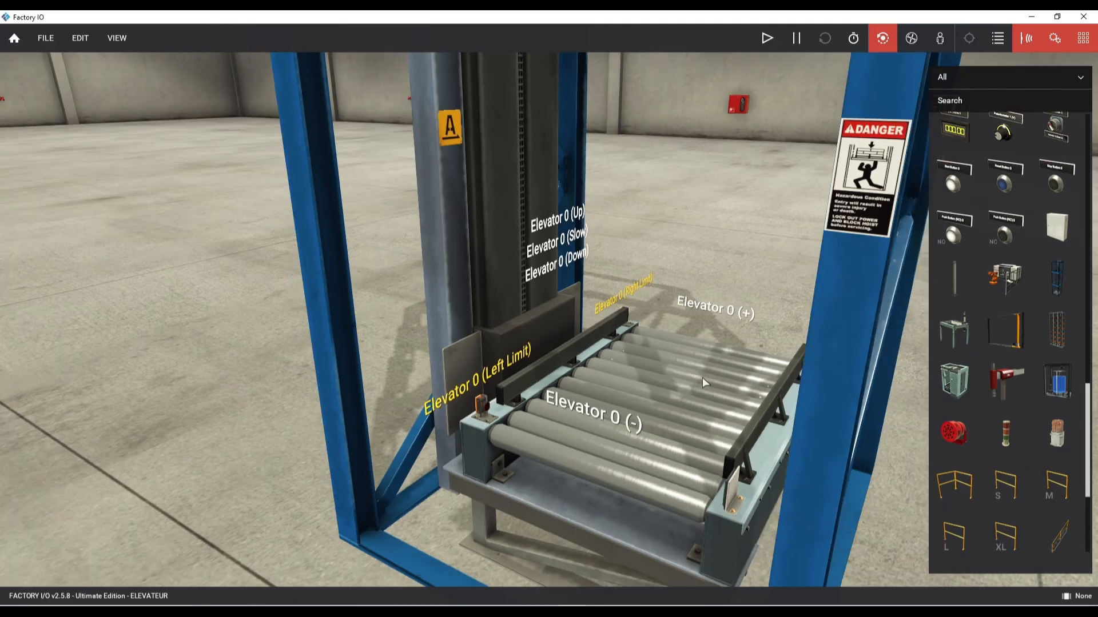
- Watch the elevator's (+) roller tag, start the simulation and force the tag on to run the platform rollers
{"action": "scroll", "coordinate": [703, 363], "scroll_direction": "up", "scroll_amount": 5}
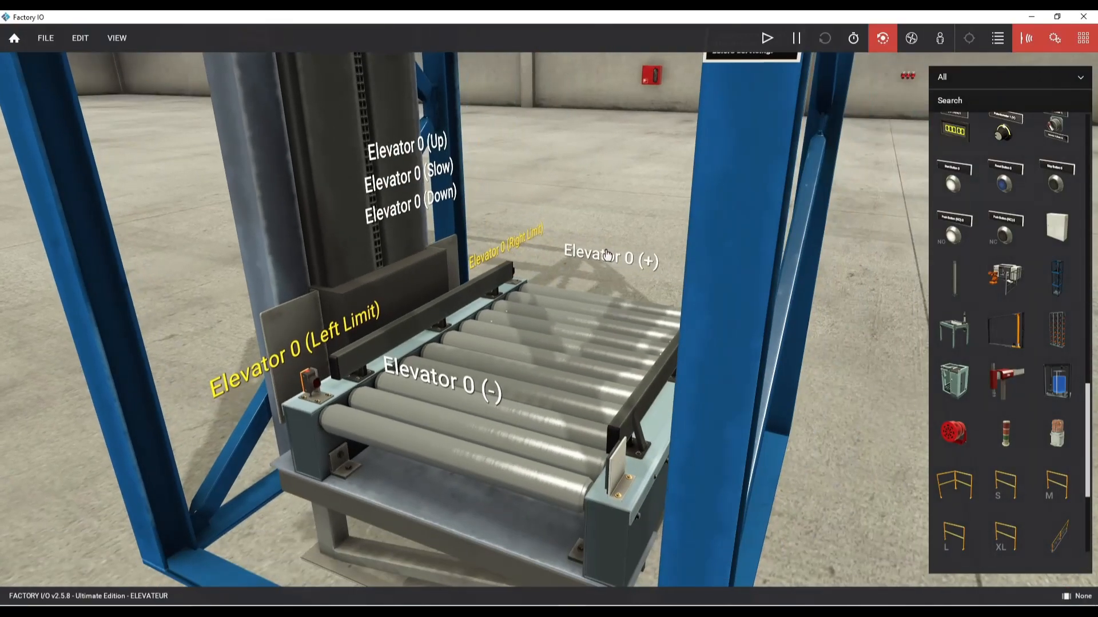
{"action": "left_click", "coordinate": [608, 255]}
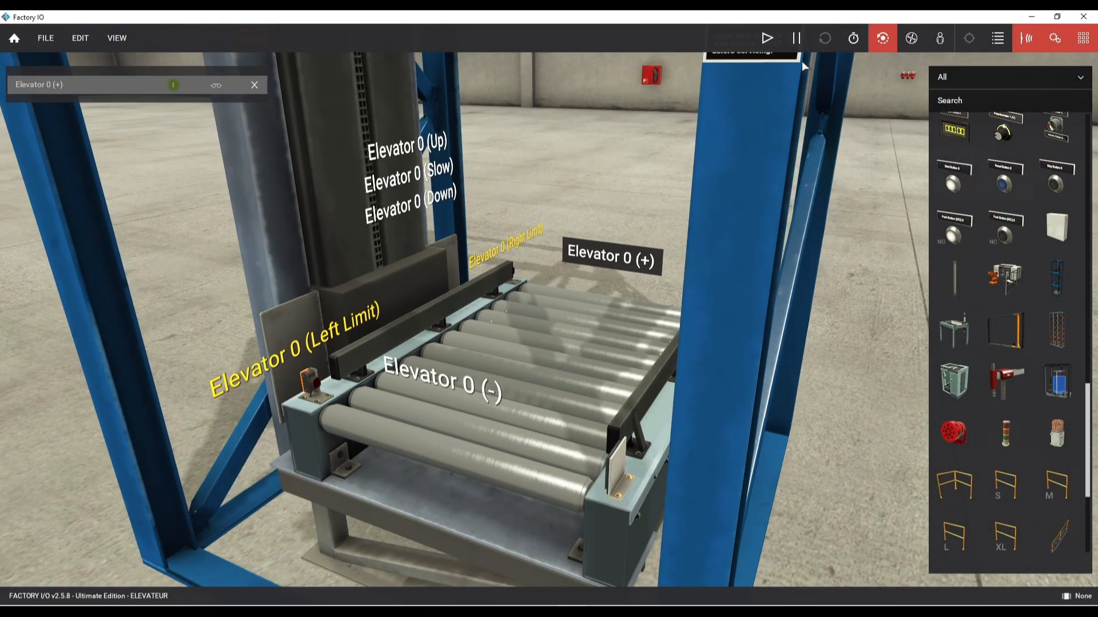
{"action": "left_click", "coordinate": [767, 39]}
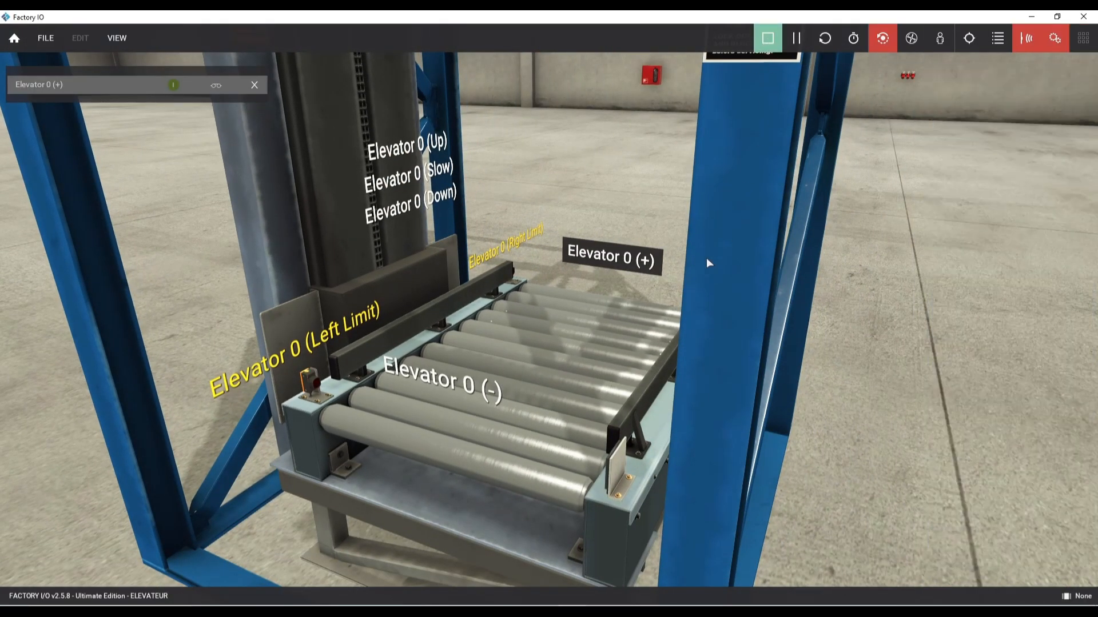
{"action": "left_click", "coordinate": [173, 86]}
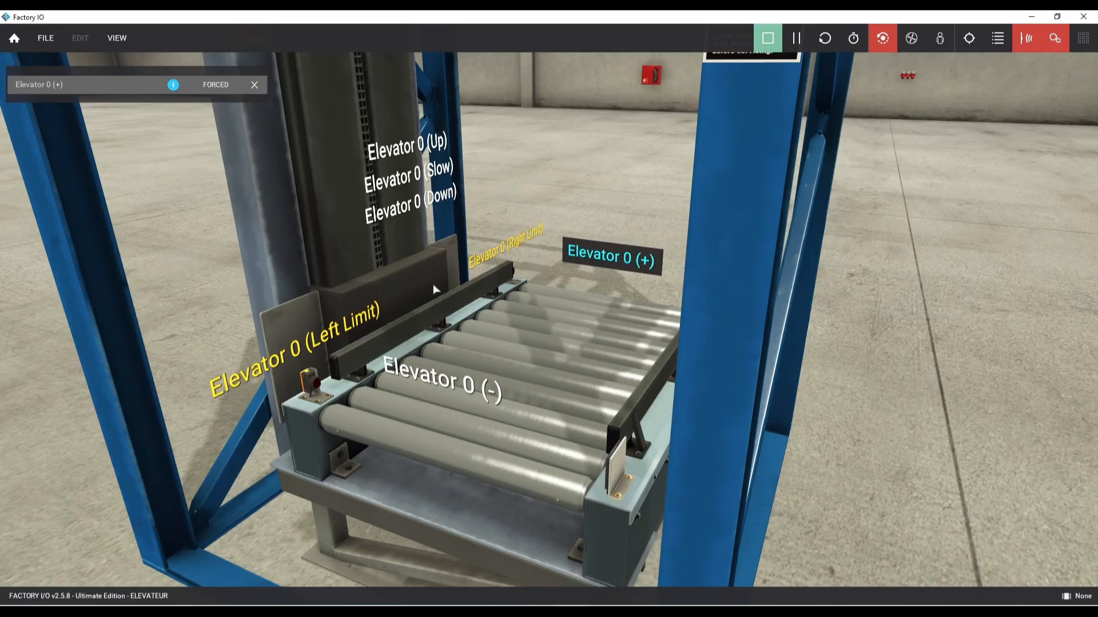
- Force the (+) roller tag off, add the (-) roller tag to the watch list and force it on
{"action": "scroll", "coordinate": [515, 309], "scroll_direction": "up", "scroll_amount": 3}
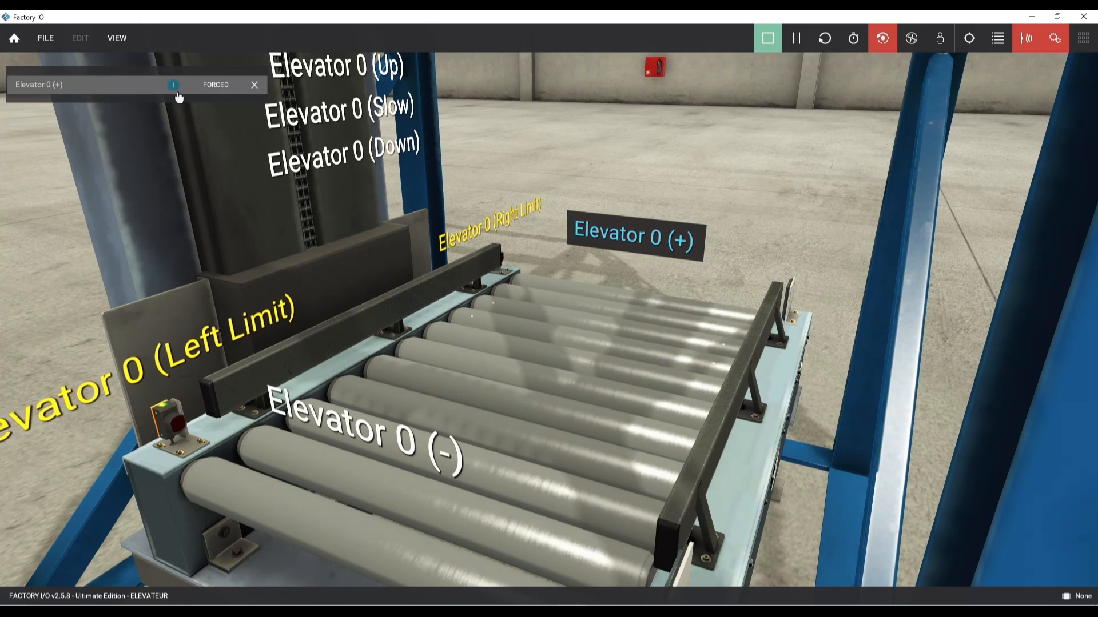
{"action": "left_click", "coordinate": [343, 424]}
{"action": "left_click", "coordinate": [173, 104]}
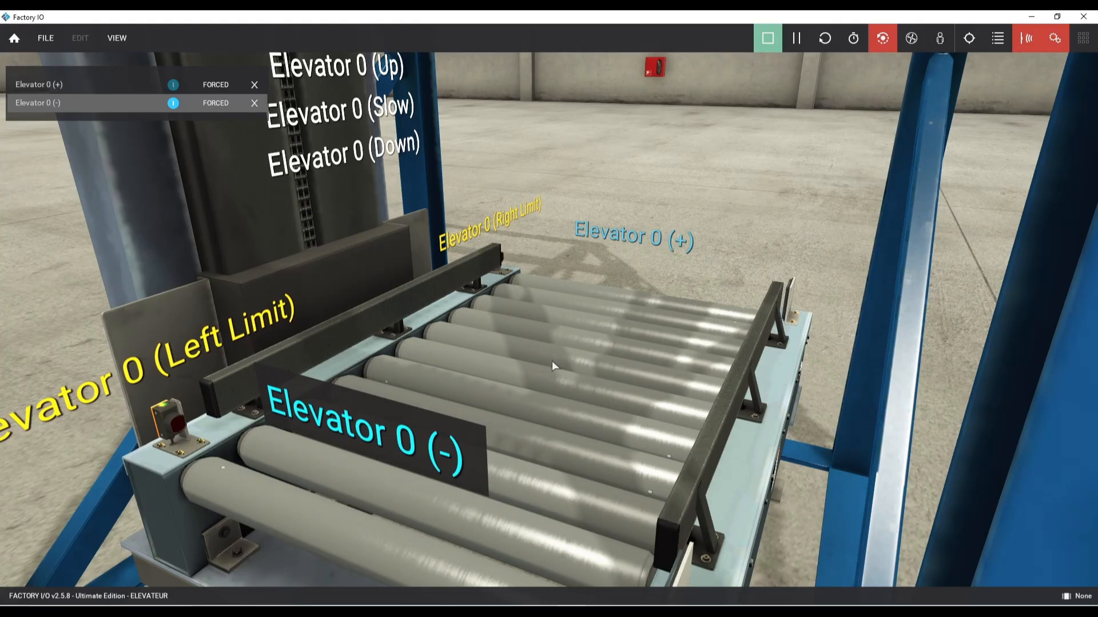
- Add the Left Limit and Right Limit sensor tags to the watch list, force their values and release both
{"action": "scroll", "coordinate": [472, 262], "scroll_direction": "down", "scroll_amount": 5}
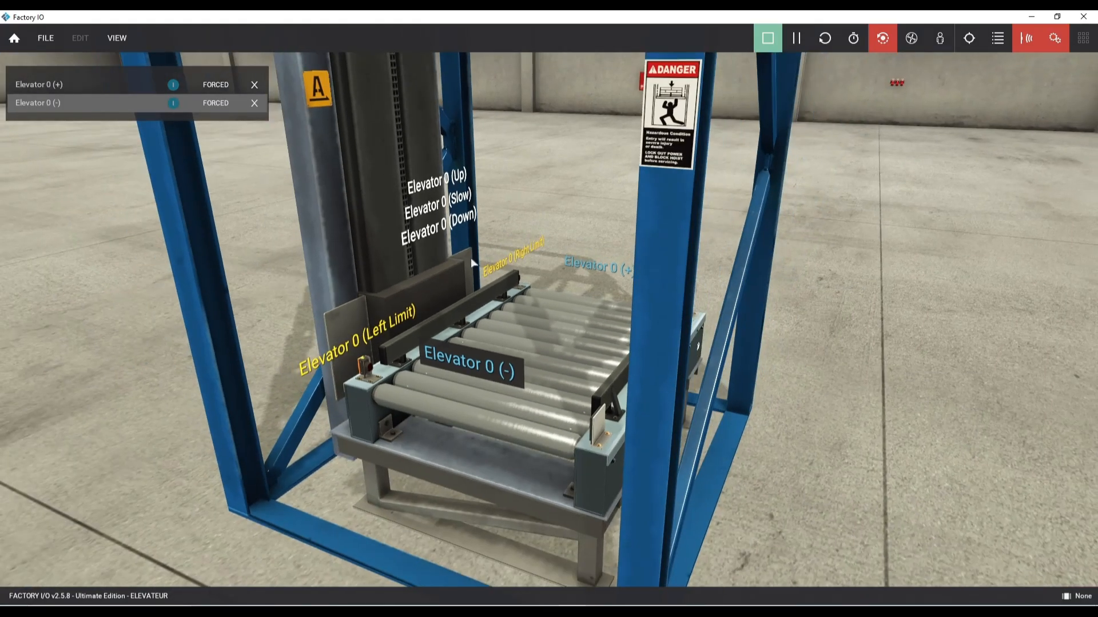
{"action": "left_click", "coordinate": [520, 264]}
{"action": "left_click", "coordinate": [357, 346]}
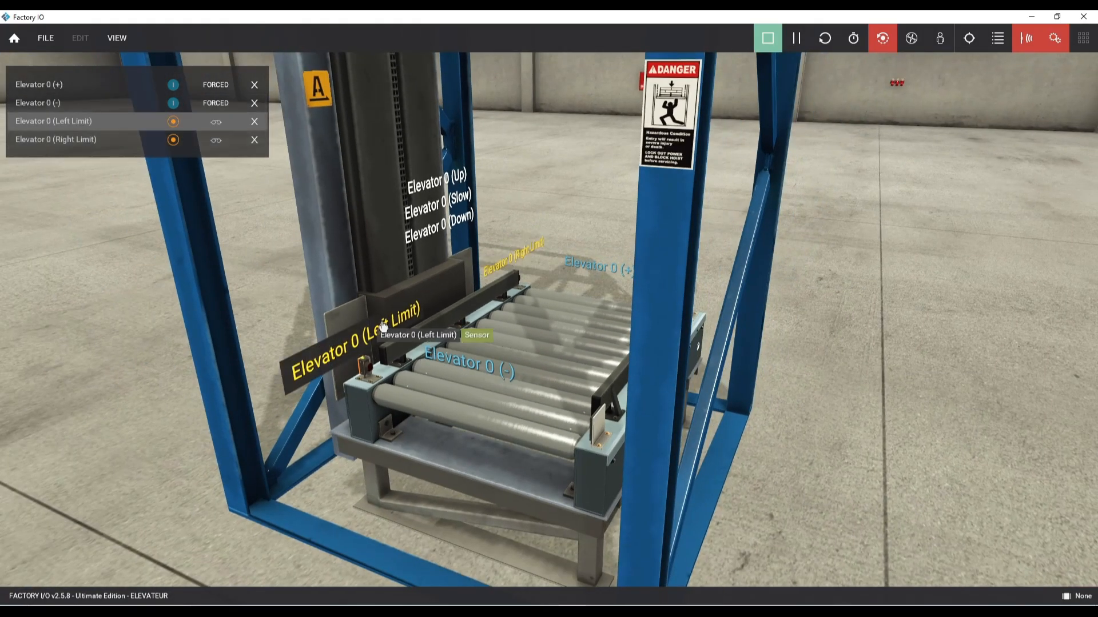
{"action": "left_click", "coordinate": [173, 124]}
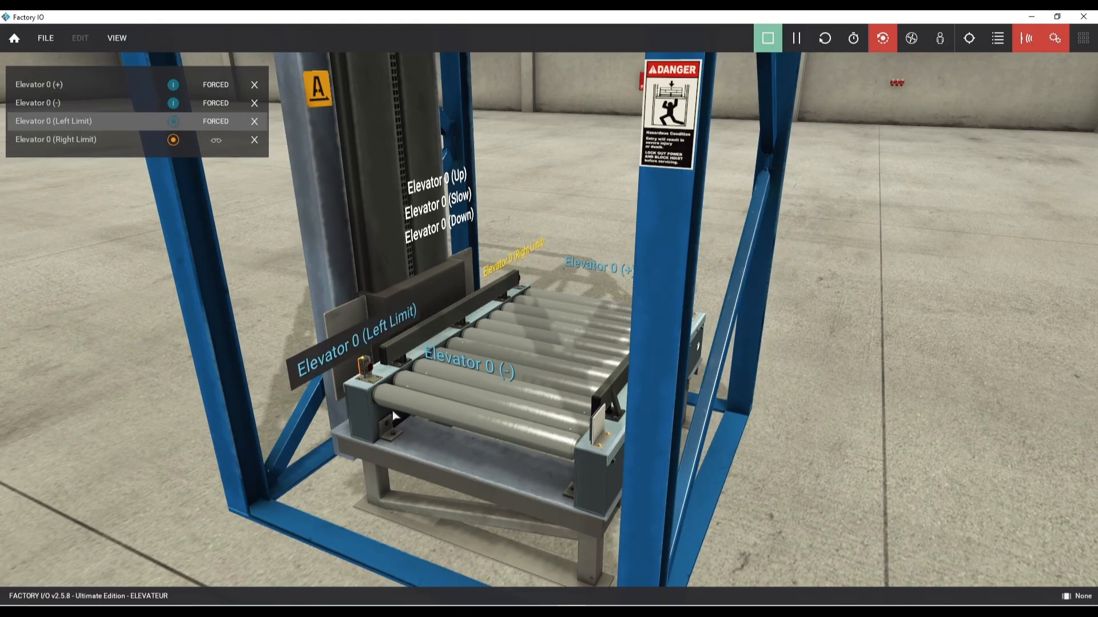
{"action": "left_click", "coordinate": [174, 123]}
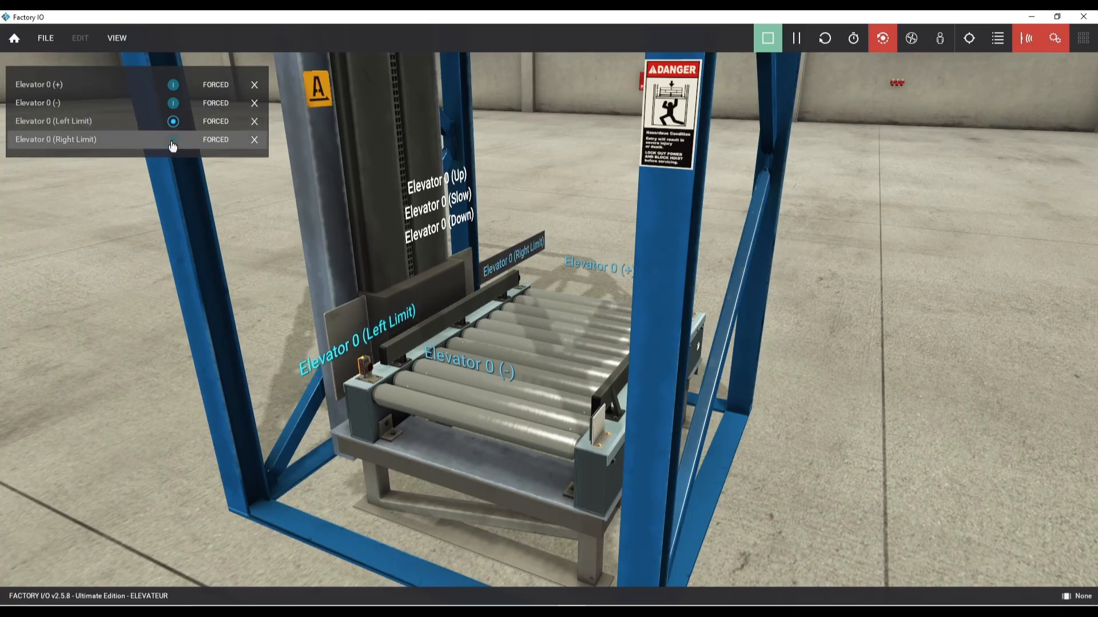
{"action": "left_click", "coordinate": [223, 122]}
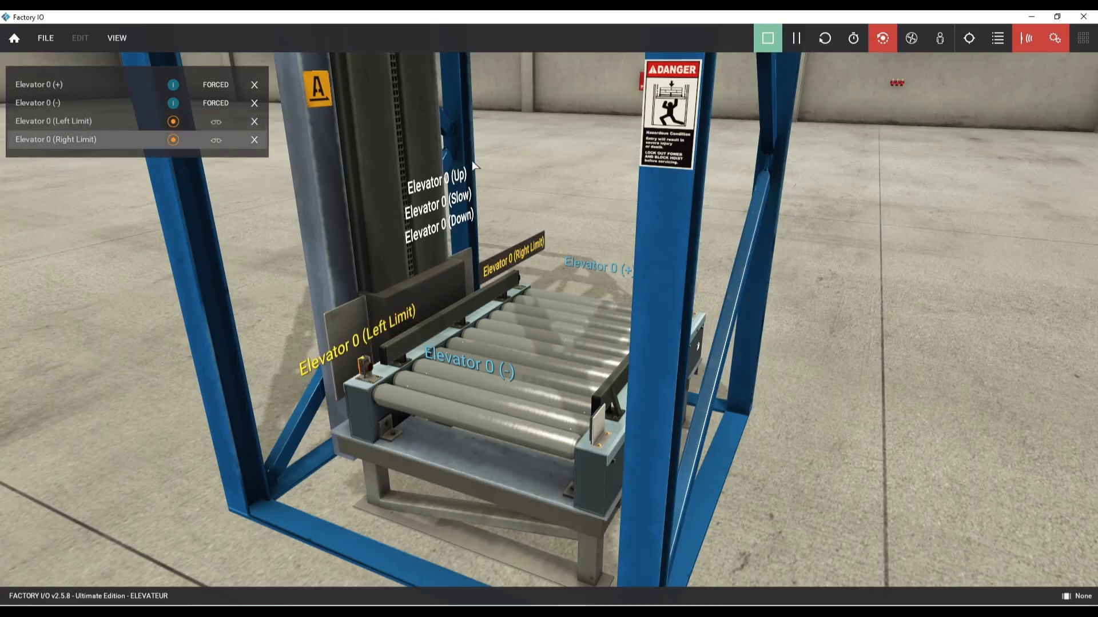
- Add the elevator's Slow and Up tags to the watch list and force both on to raise the platform slowly
{"action": "scroll", "coordinate": [485, 214], "scroll_direction": "up", "scroll_amount": 4}
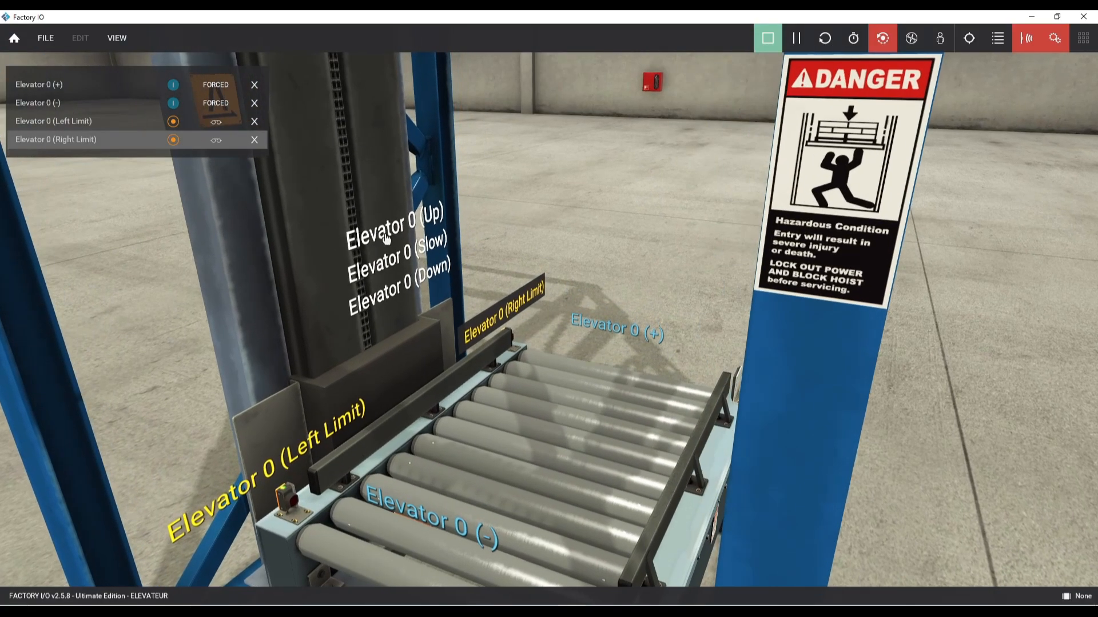
{"action": "right_click_drag", "start_coordinate": [387, 239], "coordinate": [372, 246]}
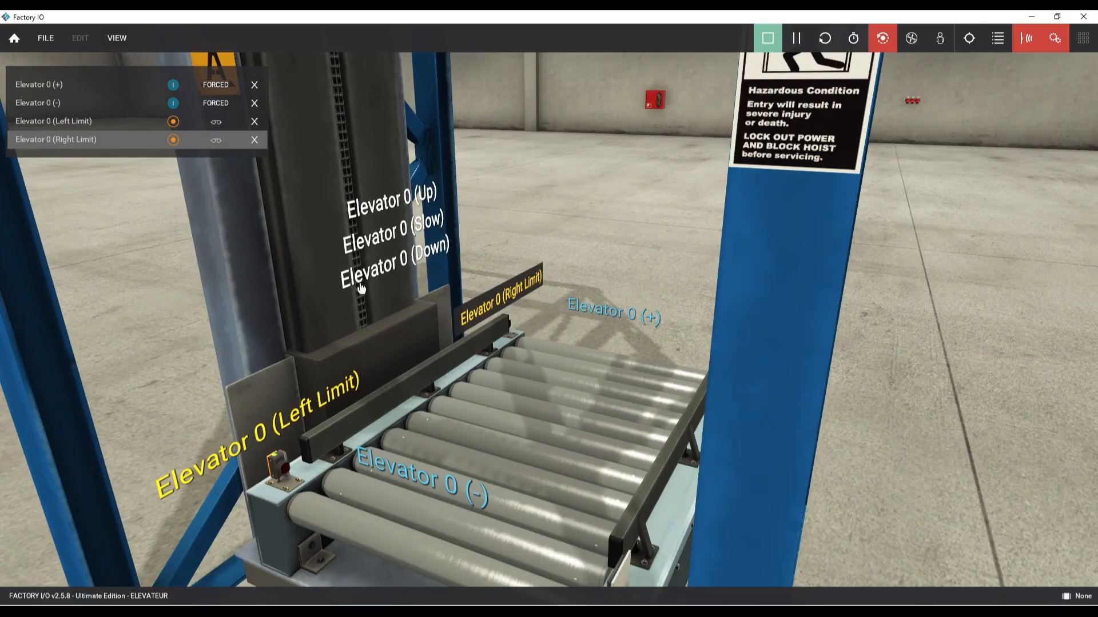
{"action": "right_click_drag", "start_coordinate": [353, 255], "coordinate": [311, 253]}
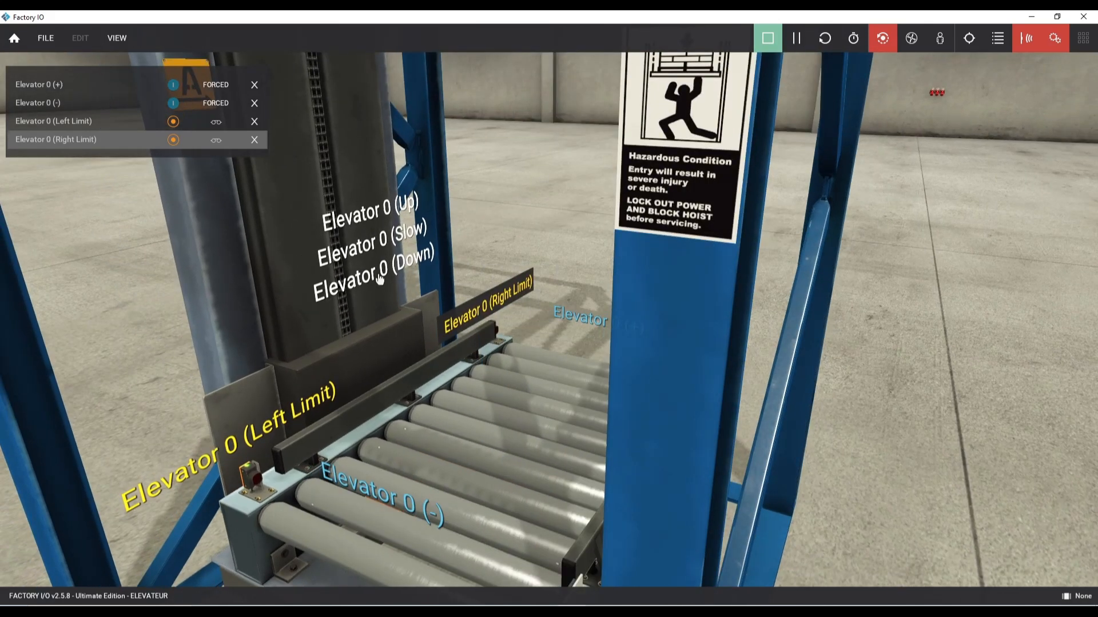
{"action": "left_click", "coordinate": [376, 243]}
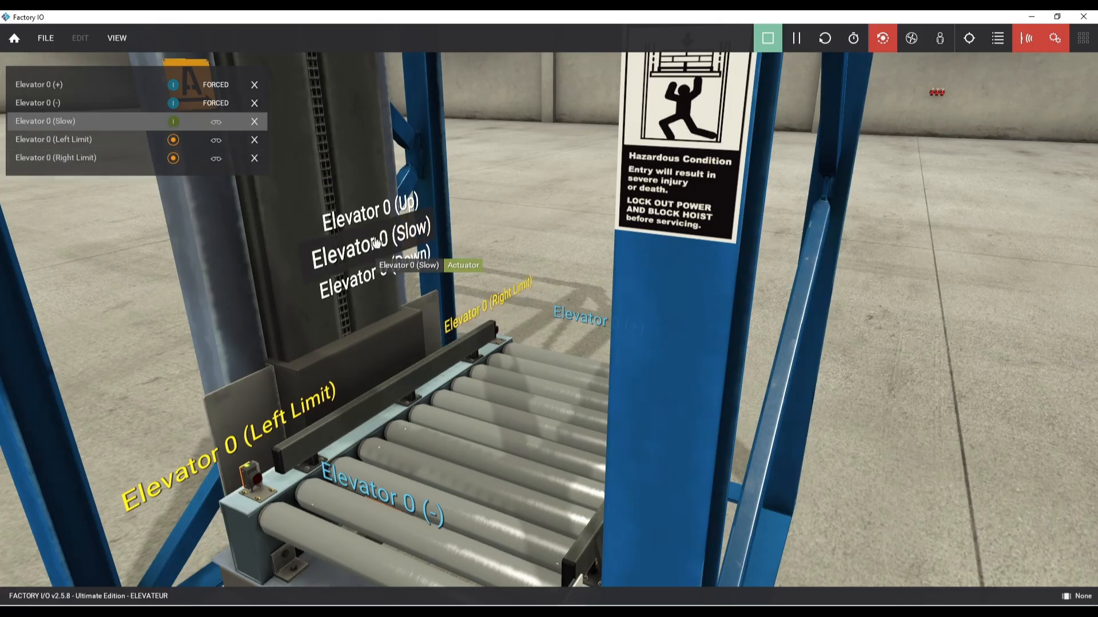
{"action": "left_click", "coordinate": [173, 122]}
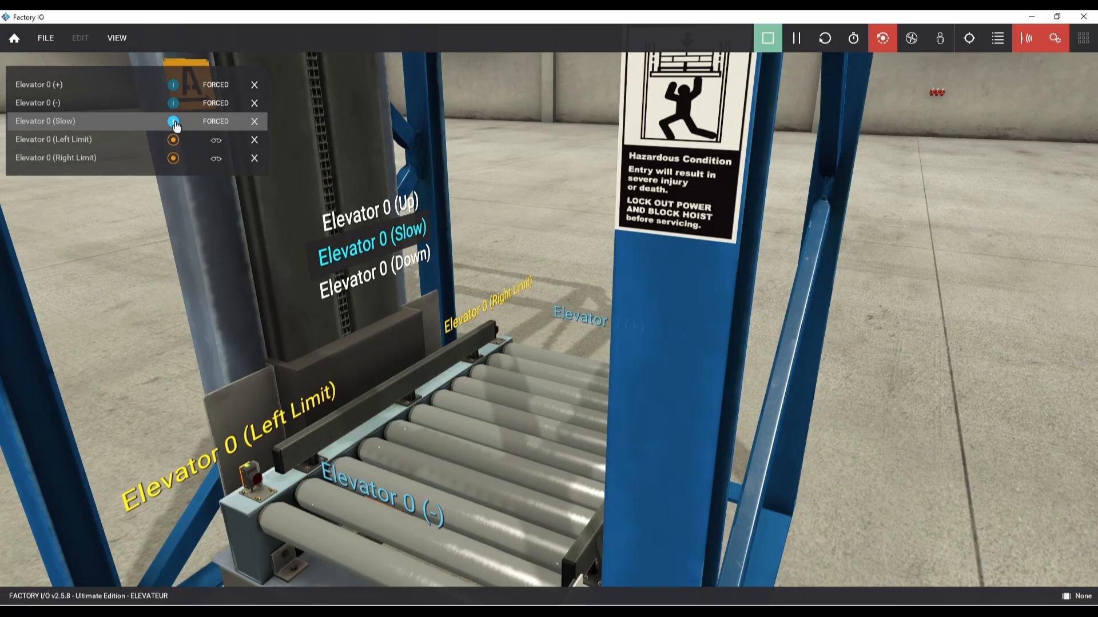
{"action": "left_click", "coordinate": [360, 200]}
{"action": "left_click", "coordinate": [173, 121]}
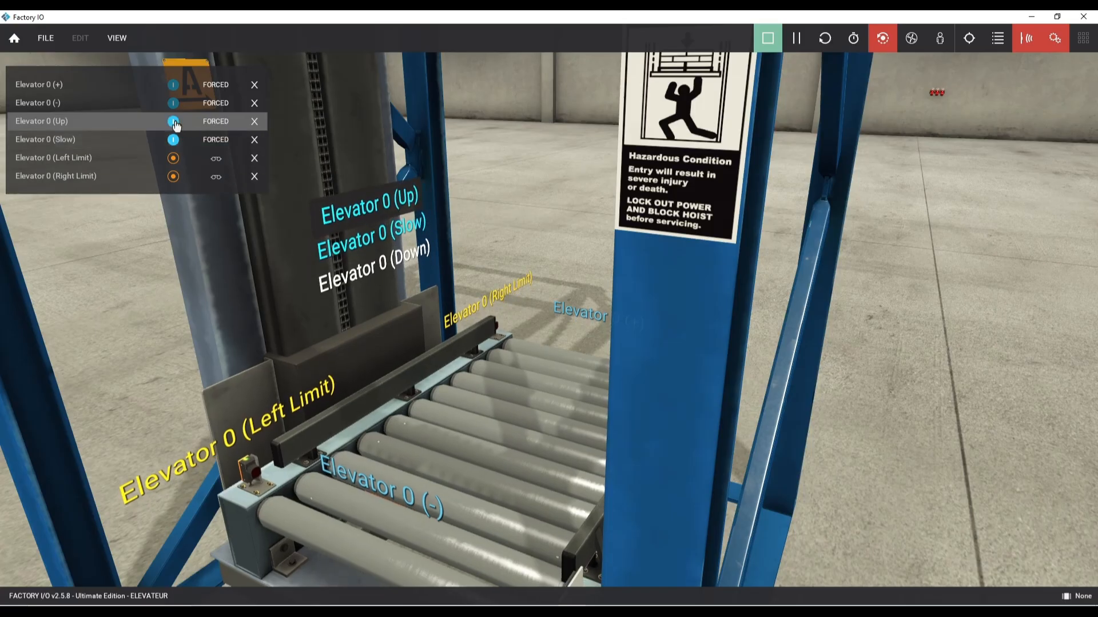
- Release the Slow tag so the platform rises at full speed, and force the Up tag off at the tower's top
{"action": "scroll", "coordinate": [434, 297], "scroll_direction": "down", "scroll_amount": 5}
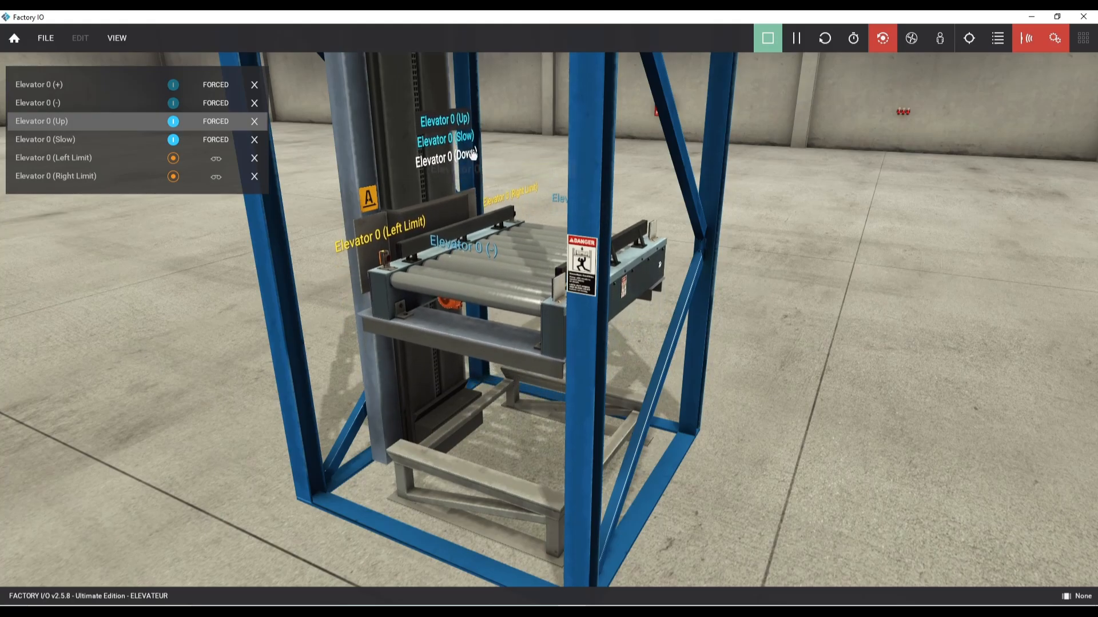
{"action": "scroll", "coordinate": [488, 273], "scroll_direction": "down", "scroll_amount": 5}
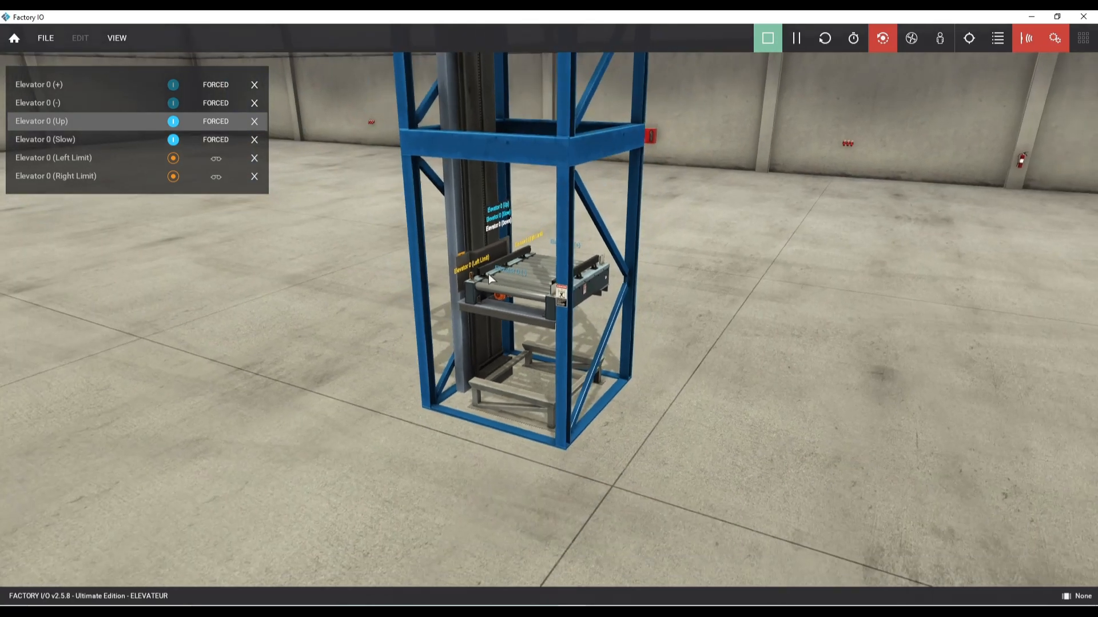
{"action": "scroll", "coordinate": [488, 273], "scroll_direction": "down", "scroll_amount": 4}
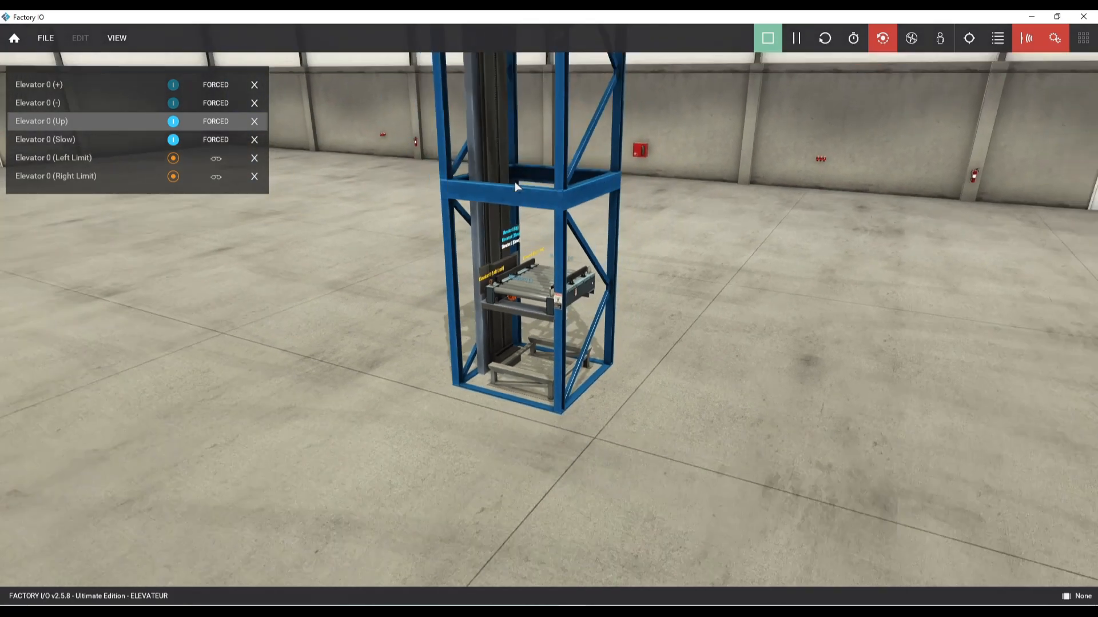
{"action": "scroll", "coordinate": [504, 257], "scroll_direction": "up", "scroll_amount": 3}
{"action": "mouse_move", "coordinate": [506, 291]}
{"action": "right_mouse_down"}
{"action": "mouse_move", "coordinate": [507, 313]}
{"action": "mouse_move", "coordinate": [505, 279]}
{"action": "right_mouse_up"}
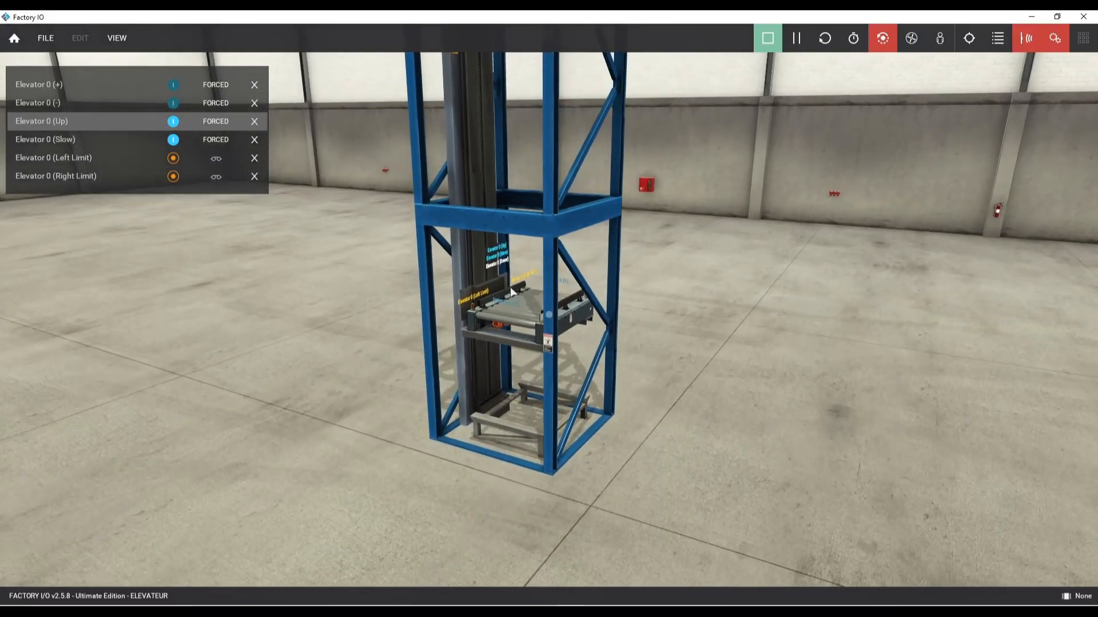
{"action": "left_click", "coordinate": [211, 139]}
{"action": "scroll", "coordinate": [503, 195], "scroll_direction": "down", "scroll_amount": 4}
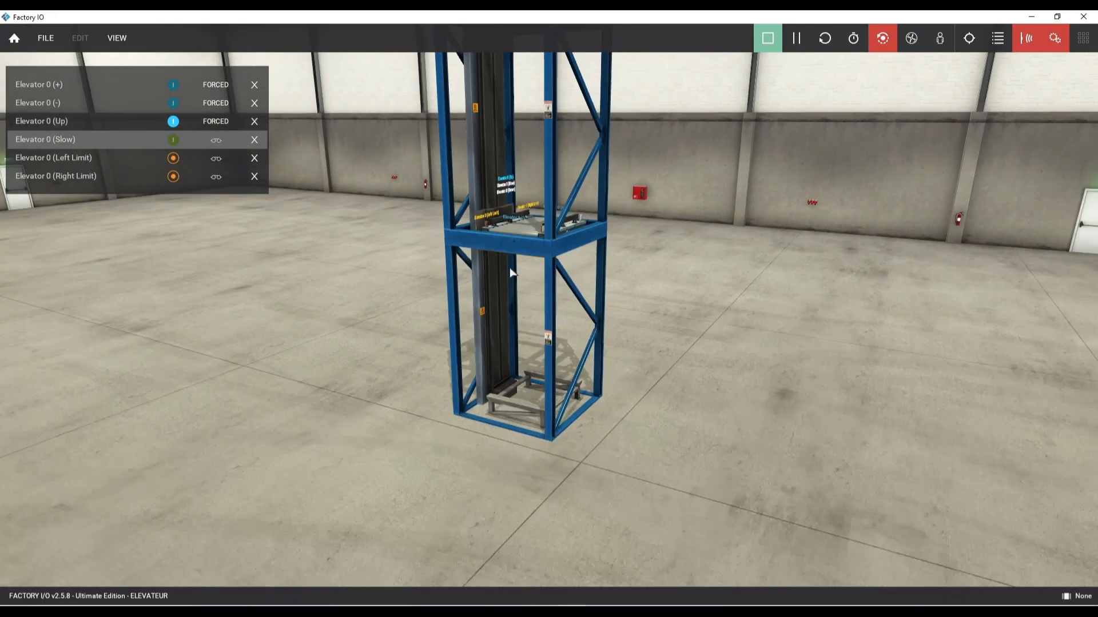
{"action": "scroll", "coordinate": [514, 257], "scroll_direction": "up", "scroll_amount": 3}
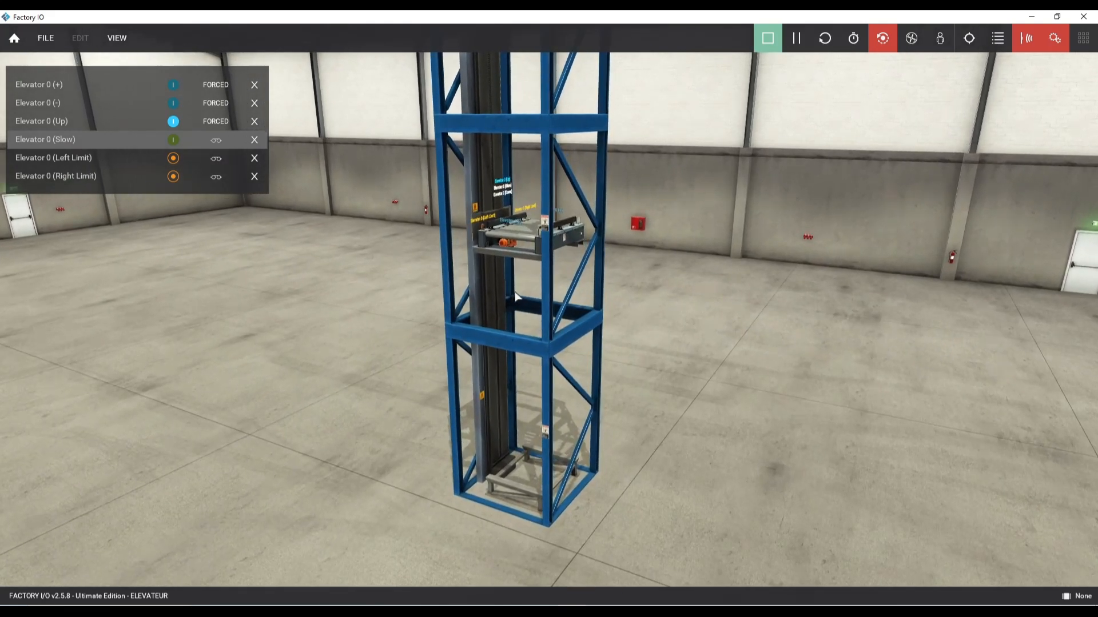
{"action": "scroll", "coordinate": [516, 296], "scroll_direction": "down", "scroll_amount": 3}
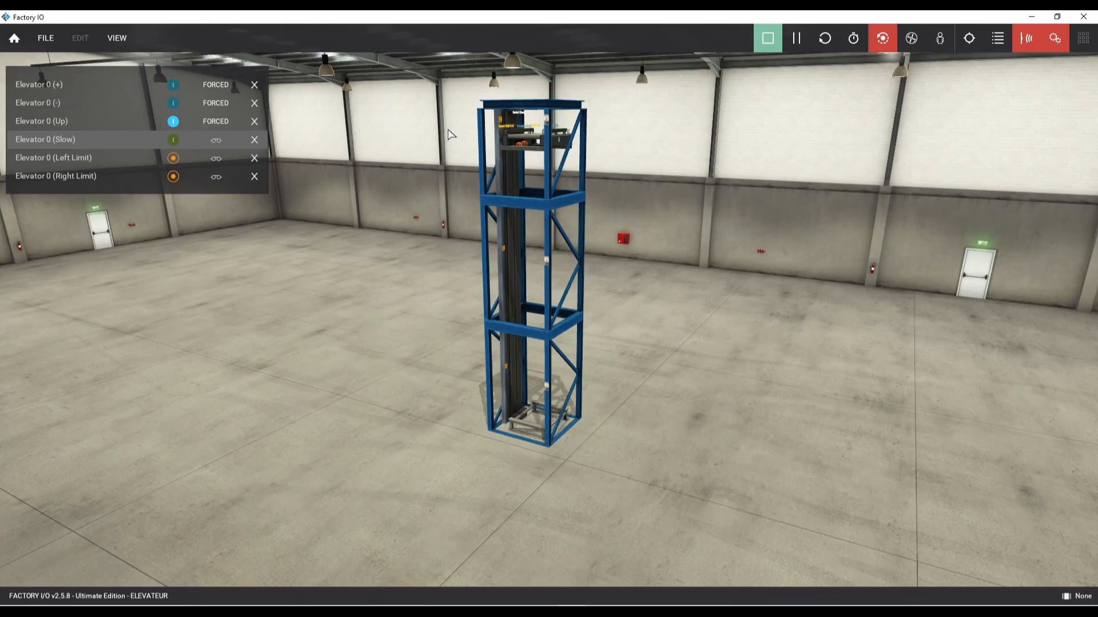
{"action": "left_click", "coordinate": [173, 122]}
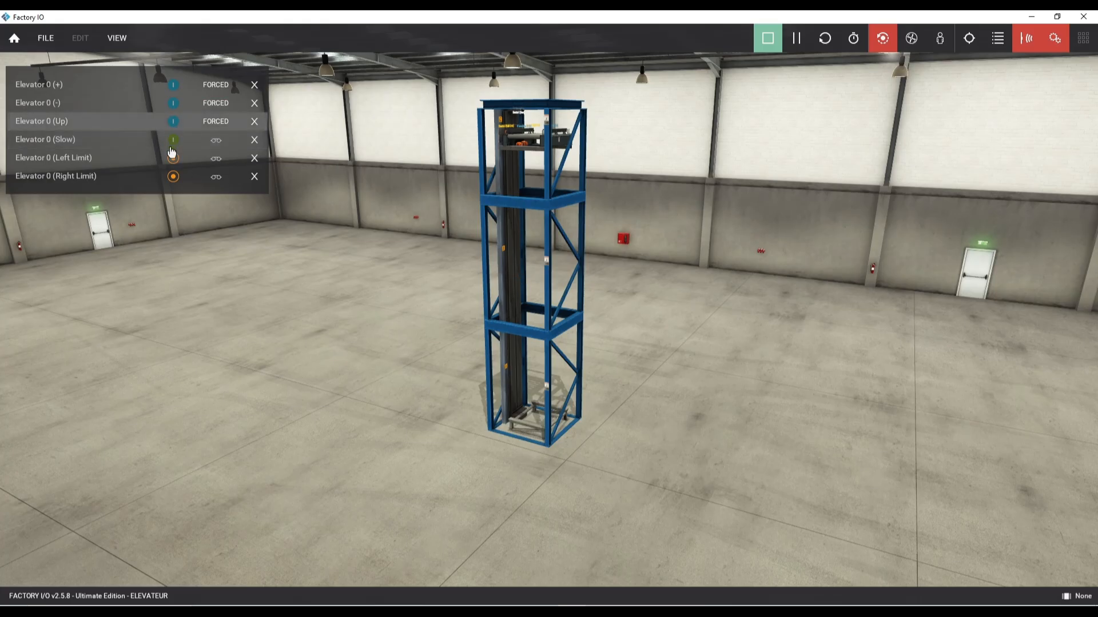
- Add the elevator's Down tag to the watch list and force it on to lower the platform
{"action": "scroll", "coordinate": [516, 137], "scroll_direction": "up", "scroll_amount": 5}
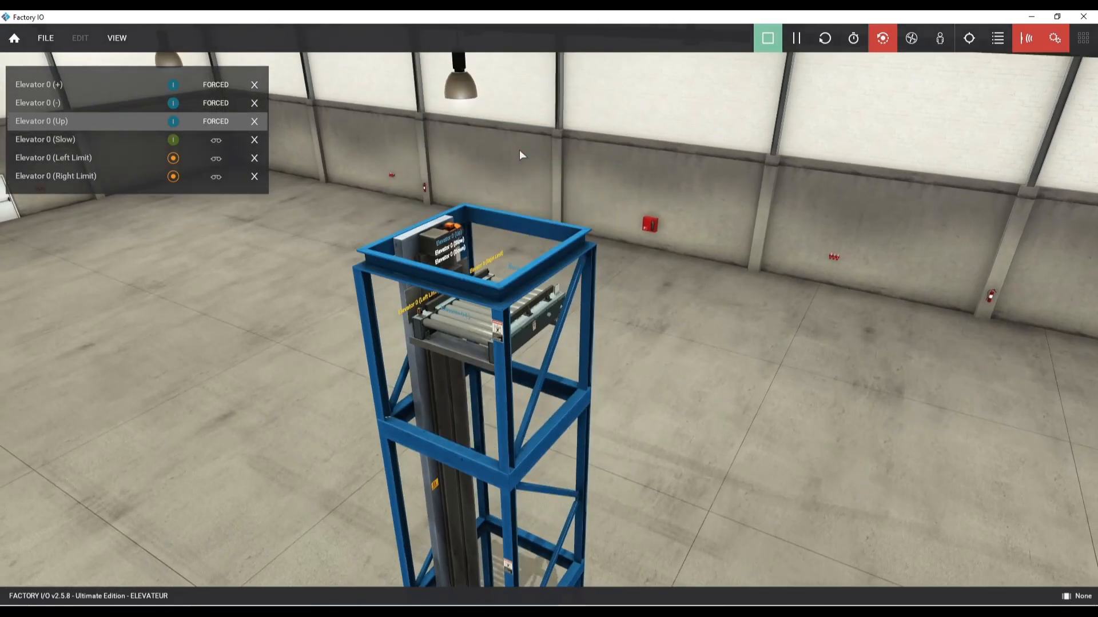
{"action": "mouse_move", "coordinate": [519, 155]}
{"action": "right_mouse_down"}
{"action": "mouse_move", "coordinate": [522, 174]}
{"action": "mouse_move", "coordinate": [504, 163]}
{"action": "right_mouse_up"}
{"action": "scroll", "coordinate": [504, 166], "scroll_direction": "up", "scroll_amount": 2}
{"action": "scroll", "coordinate": [509, 249], "scroll_direction": "up", "scroll_amount": 5}
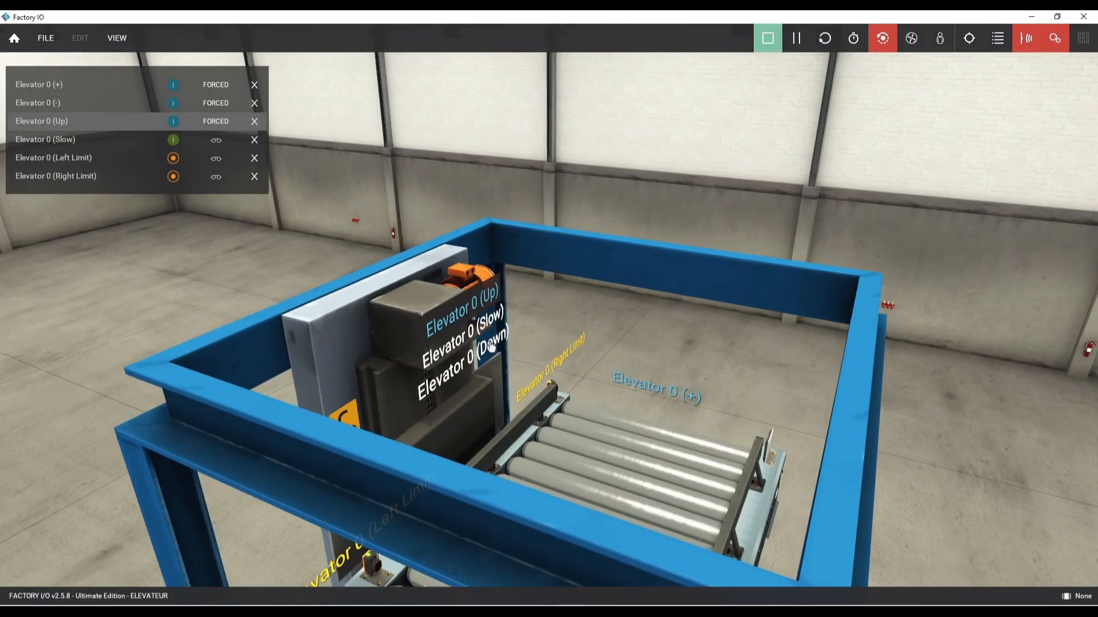
{"action": "left_click", "coordinate": [446, 372]}
{"action": "left_click", "coordinate": [174, 142]}
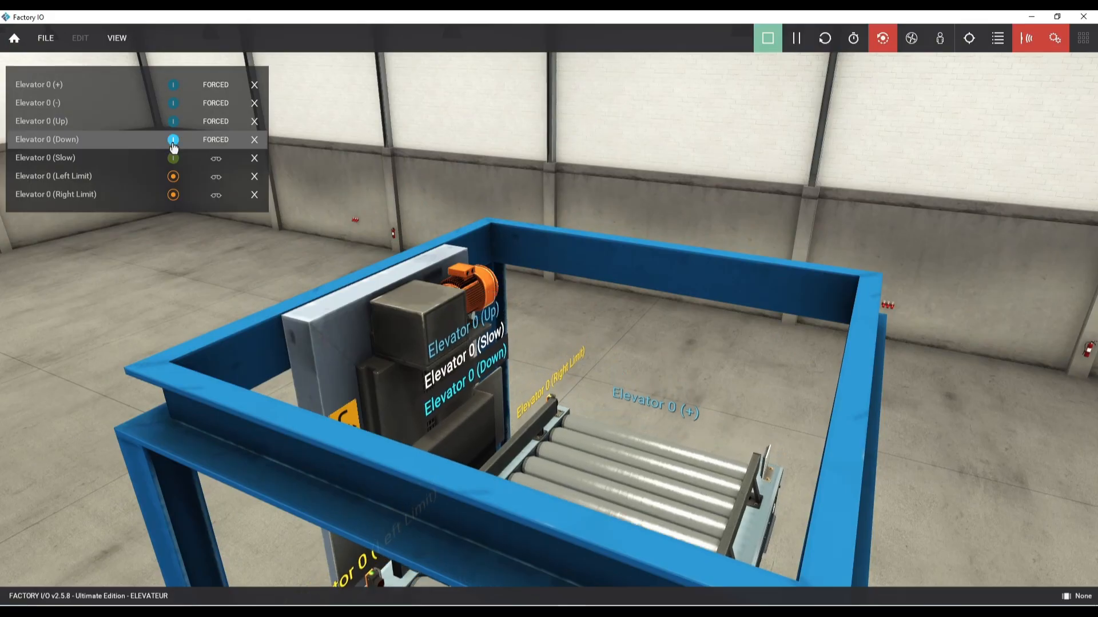
- Force the Slow tag on during the descent and follow the platform down to the tower's base
{"action": "scroll", "coordinate": [431, 357], "scroll_direction": "down", "scroll_amount": 5}
{"action": "right_click_drag", "start_coordinate": [453, 338], "coordinate": [455, 359]}
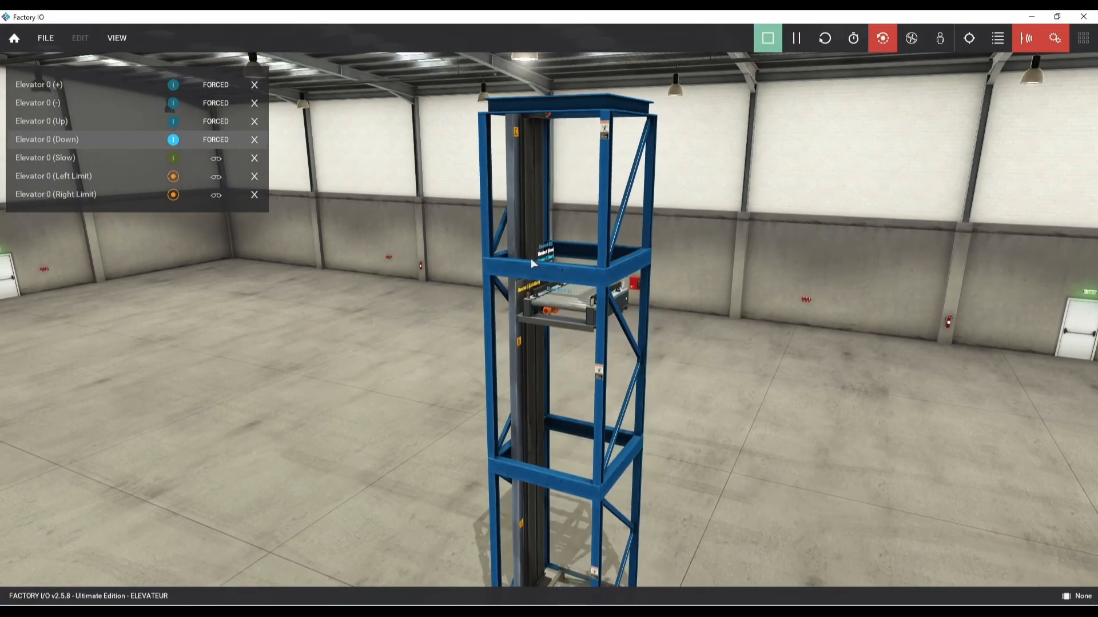
{"action": "left_click", "coordinate": [174, 158]}
{"action": "right_click_drag", "start_coordinate": [390, 248], "coordinate": [391, 271]}
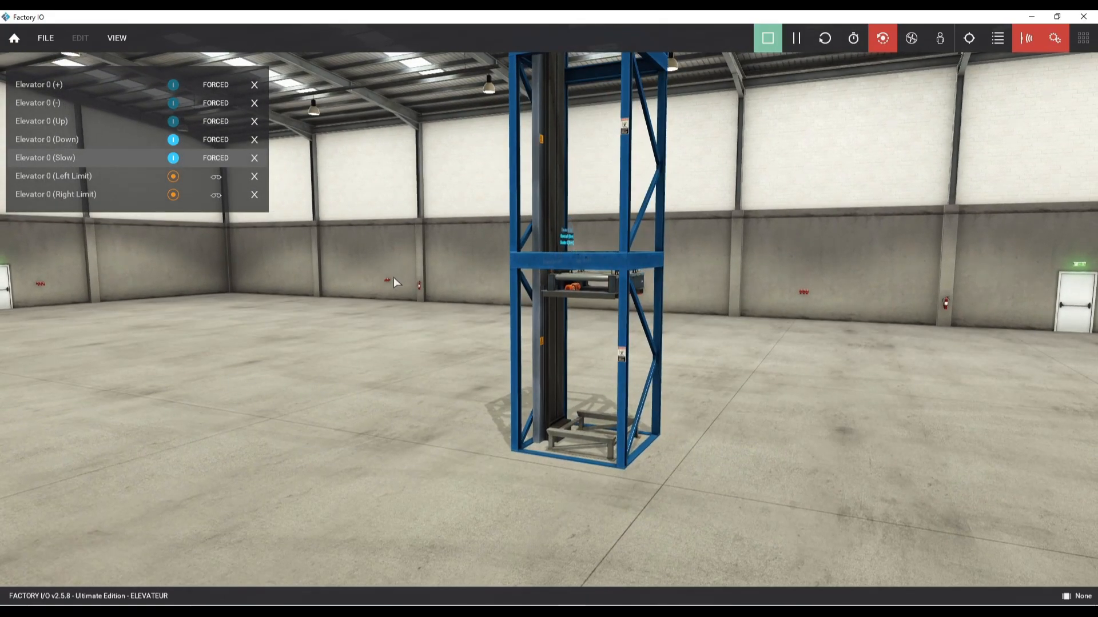
{"action": "right_click_drag", "start_coordinate": [624, 374], "coordinate": [622, 354]}
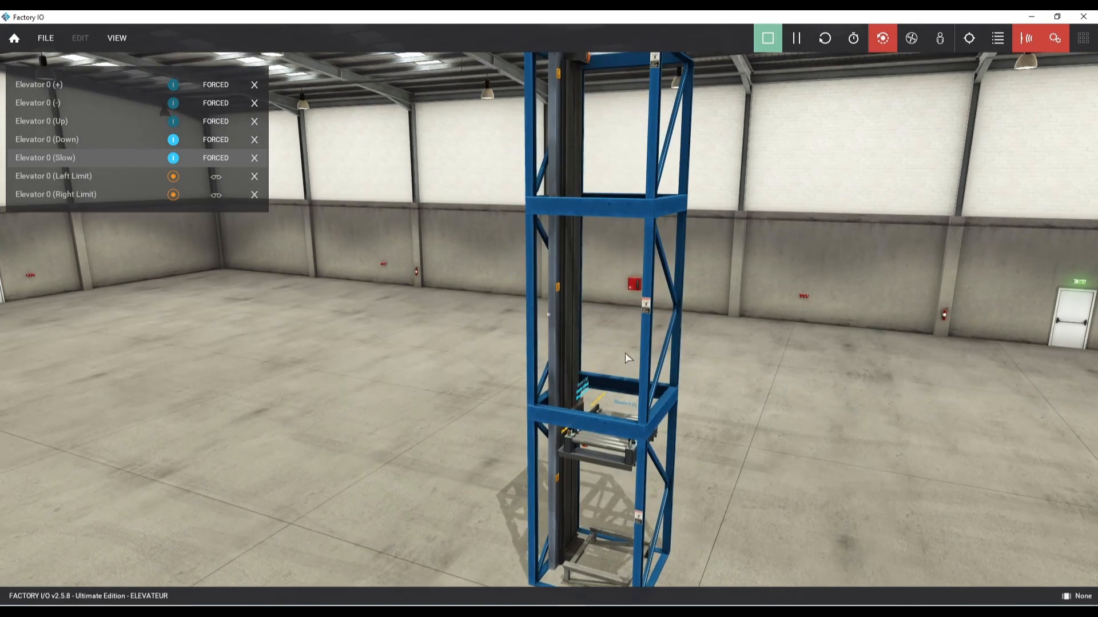
{"action": "scroll", "coordinate": [620, 354], "scroll_direction": "down", "scroll_amount": 3}
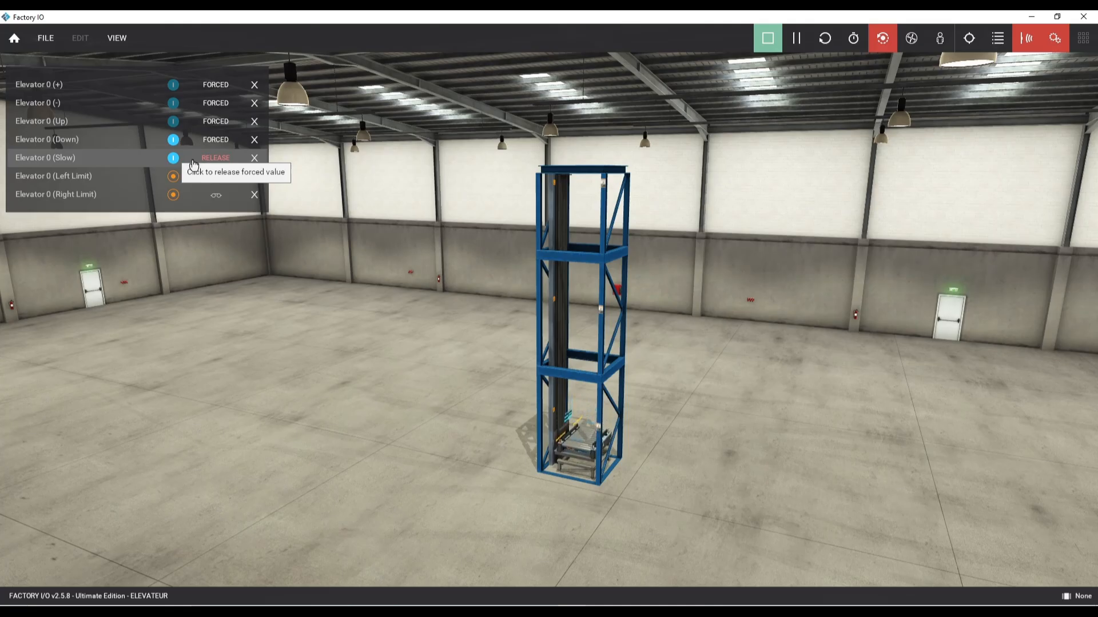
- Stop the simulation and release the forced values of the elevator's (+), (-), Up, Down and Slow tags
{"action": "left_click", "coordinate": [770, 40]}
{"action": "scroll", "coordinate": [637, 465], "scroll_direction": "up", "scroll_amount": 5}
{"action": "scroll", "coordinate": [639, 431], "scroll_direction": "down", "scroll_amount": 5}
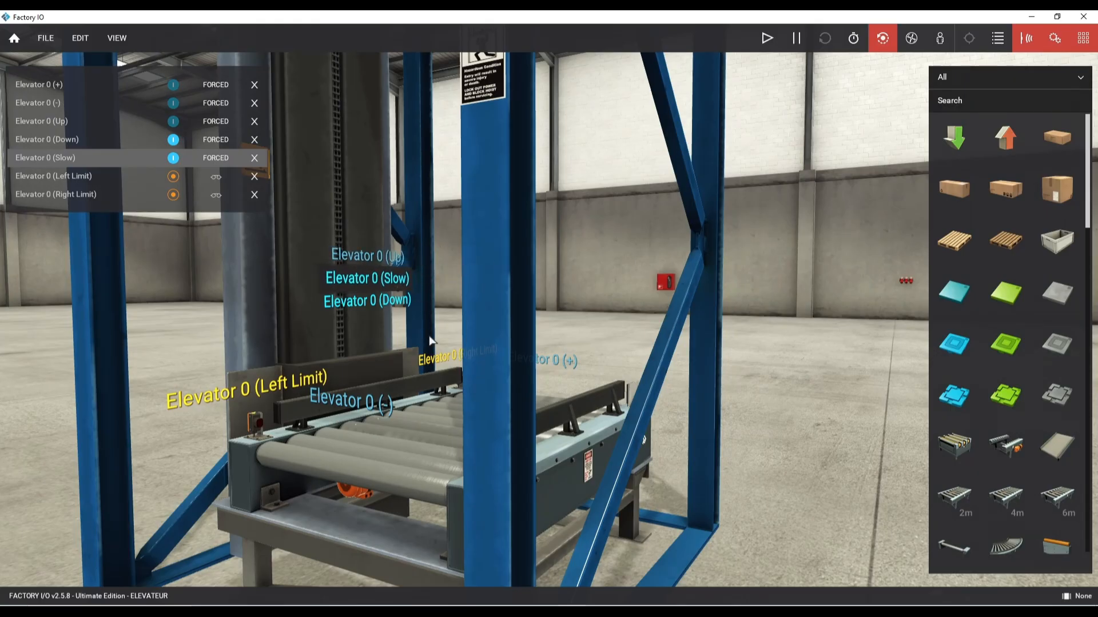
{"action": "right_click_drag", "start_coordinate": [350, 398], "coordinate": [648, 412]}
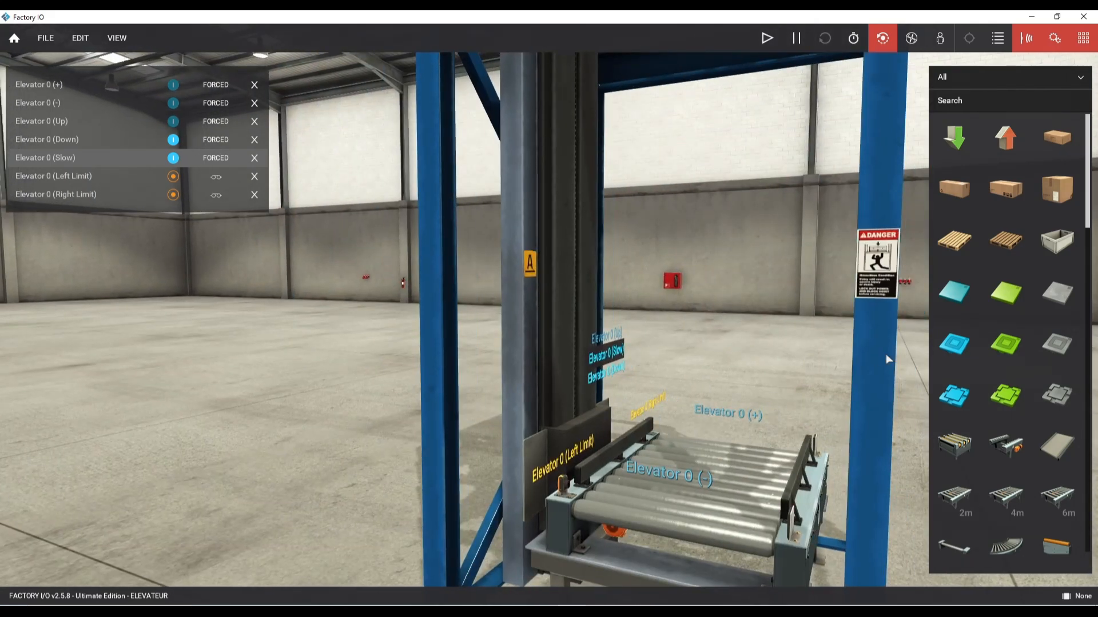
{"action": "left_click", "coordinate": [216, 84]}
{"action": "left_click", "coordinate": [216, 102]}
{"action": "left_click", "coordinate": [216, 121]}
{"action": "left_click", "coordinate": [215, 139]}
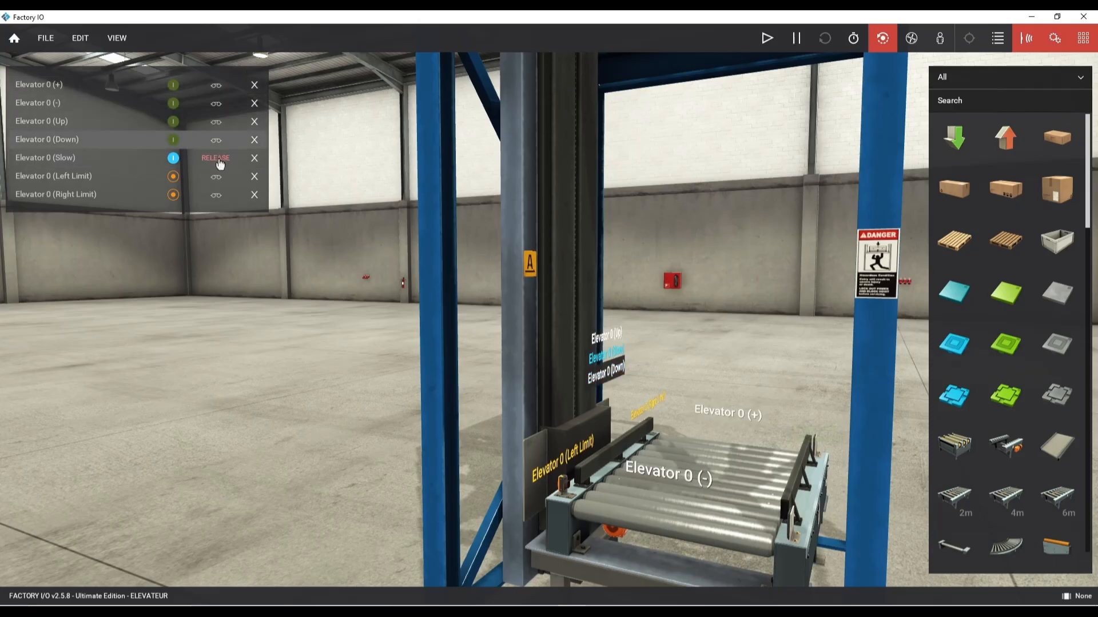
{"action": "left_click", "coordinate": [216, 158]}
- Place a 6 m roller conveyor on the floor and line it up with the elevator platform's Left Limit side
{"action": "right_click_drag", "start_coordinate": [664, 309], "coordinate": [685, 300]}
{"action": "scroll", "coordinate": [708, 311], "scroll_direction": "down", "scroll_amount": 3}
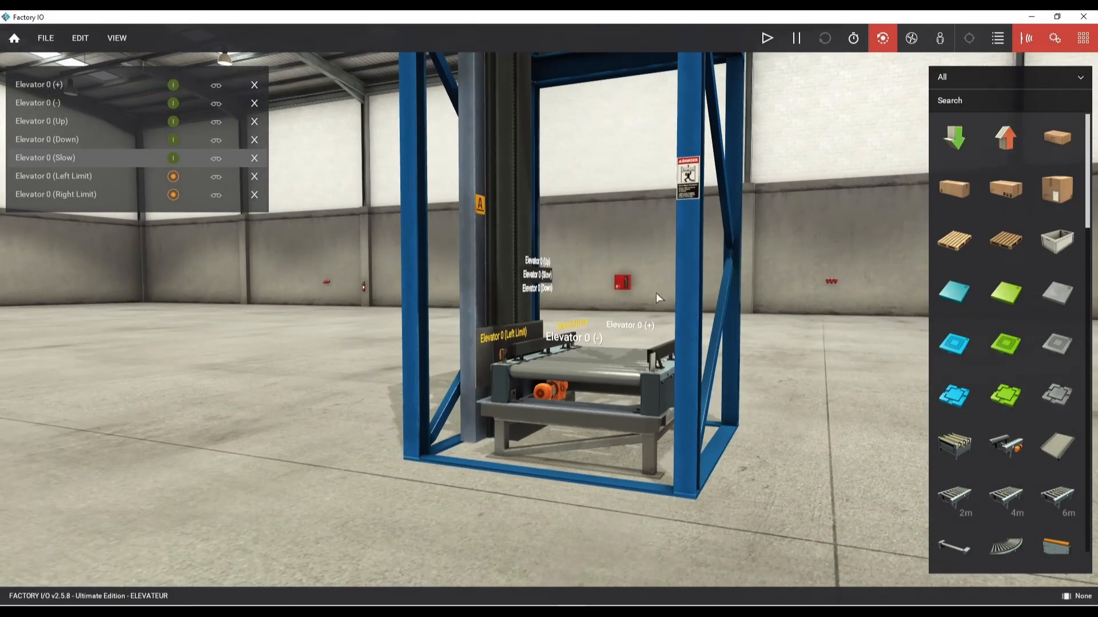
{"action": "scroll", "coordinate": [656, 292], "scroll_direction": "up", "scroll_amount": 3}
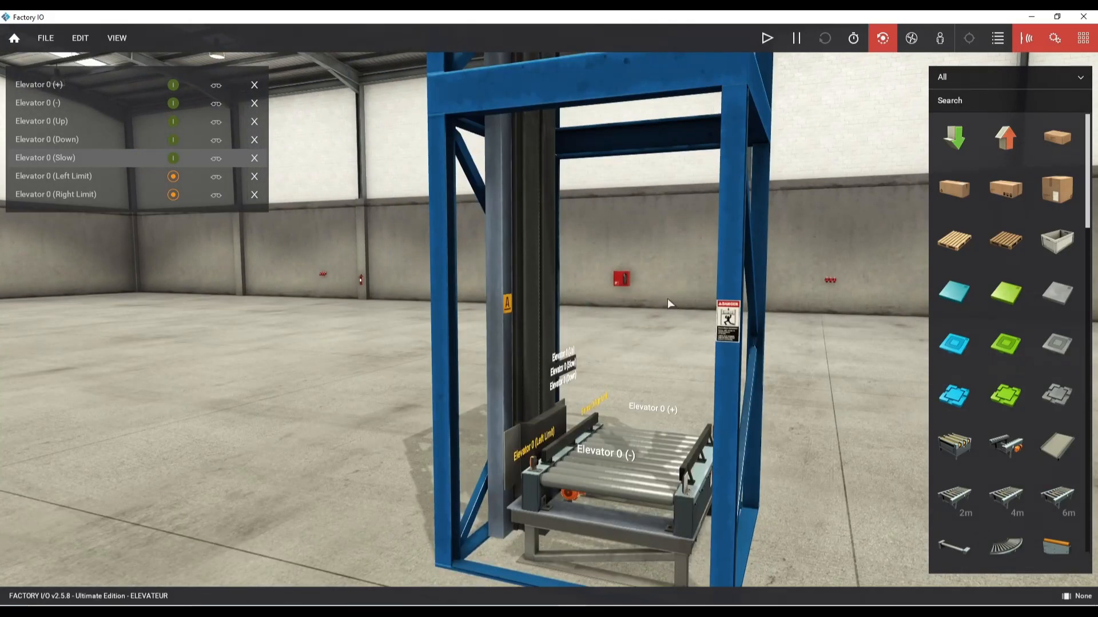
{"action": "scroll", "coordinate": [652, 320], "scroll_direction": "down", "scroll_amount": 5}
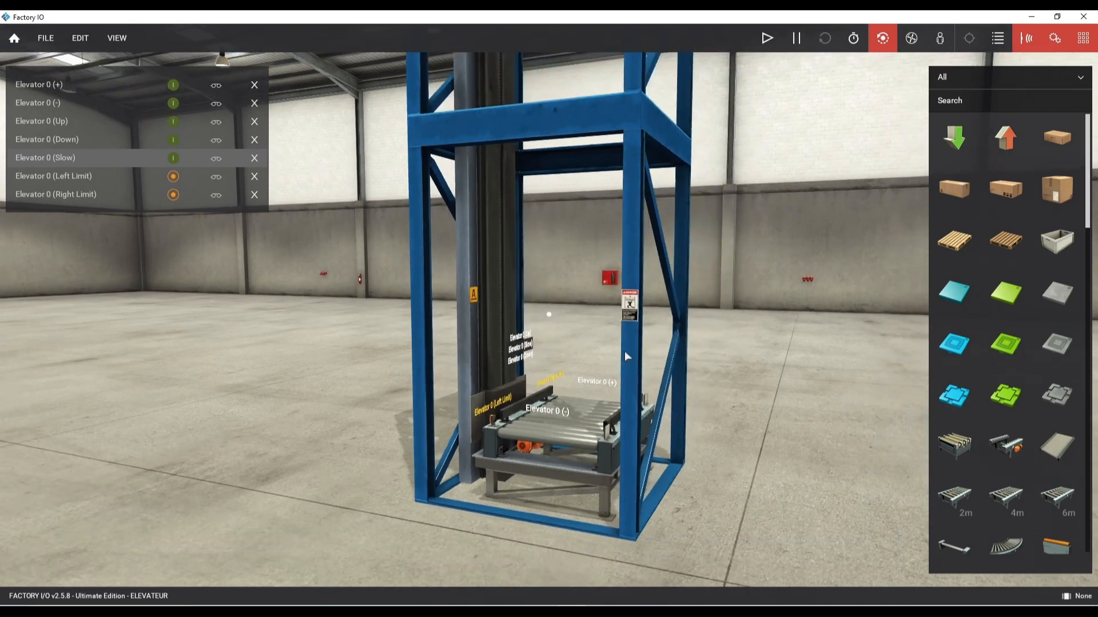
{"action": "scroll", "coordinate": [646, 354], "scroll_direction": "up", "scroll_amount": 3}
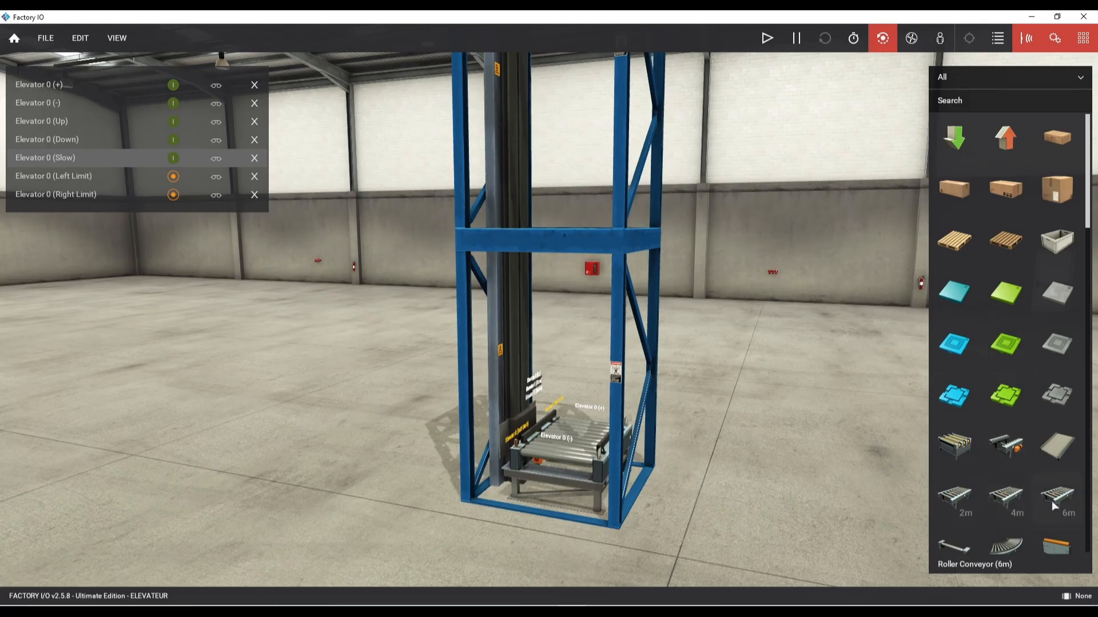
{"action": "left_click_drag", "start_coordinate": [1055, 506], "coordinate": [314, 561]}
{"action": "scroll", "coordinate": [583, 437], "scroll_direction": "down", "scroll_amount": 4}
{"action": "right_click_drag", "start_coordinate": [583, 437], "coordinate": [422, 416]}
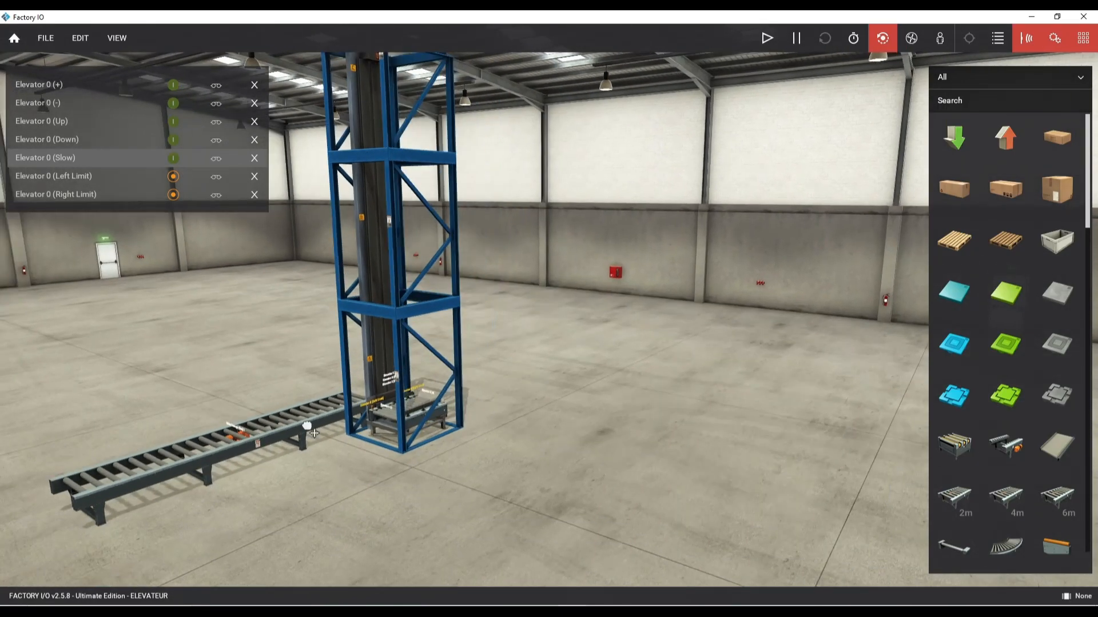
{"action": "left_click_drag", "start_coordinate": [307, 426], "coordinate": [323, 462]}
- Examine the junction between the roller conveyor and the elevator platform from several angles
{"action": "right_click_drag", "start_coordinate": [389, 452], "coordinate": [746, 457]}
{"action": "scroll", "coordinate": [543, 479], "scroll_direction": "up", "scroll_amount": 5}
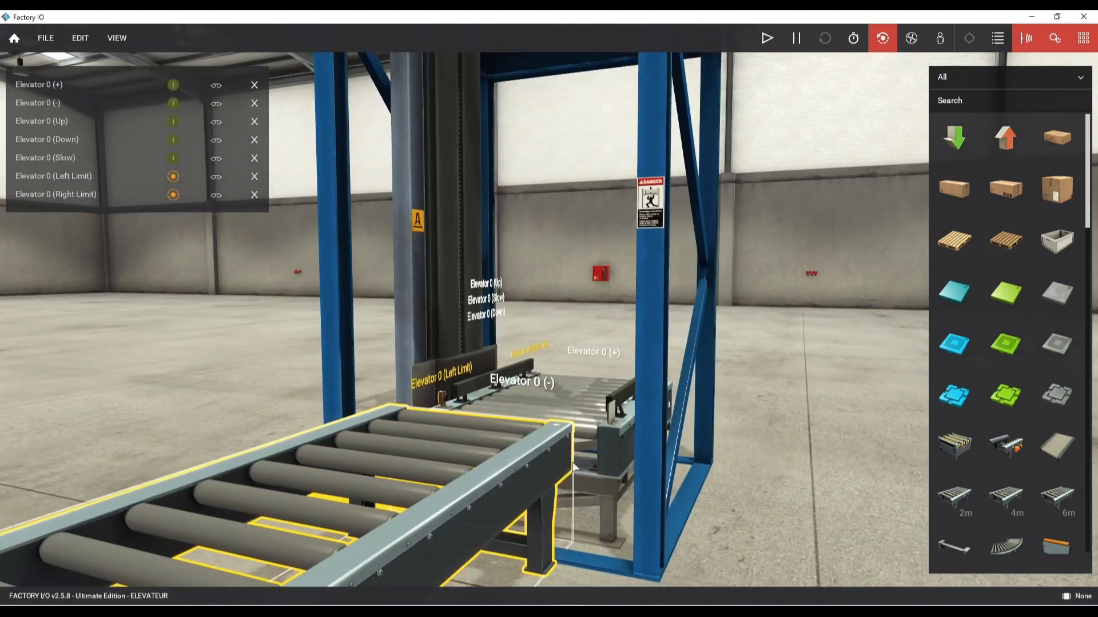
{"action": "right_click_drag", "start_coordinate": [423, 437], "coordinate": [641, 451]}
{"action": "right_click_drag", "start_coordinate": [413, 349], "coordinate": [781, 445]}
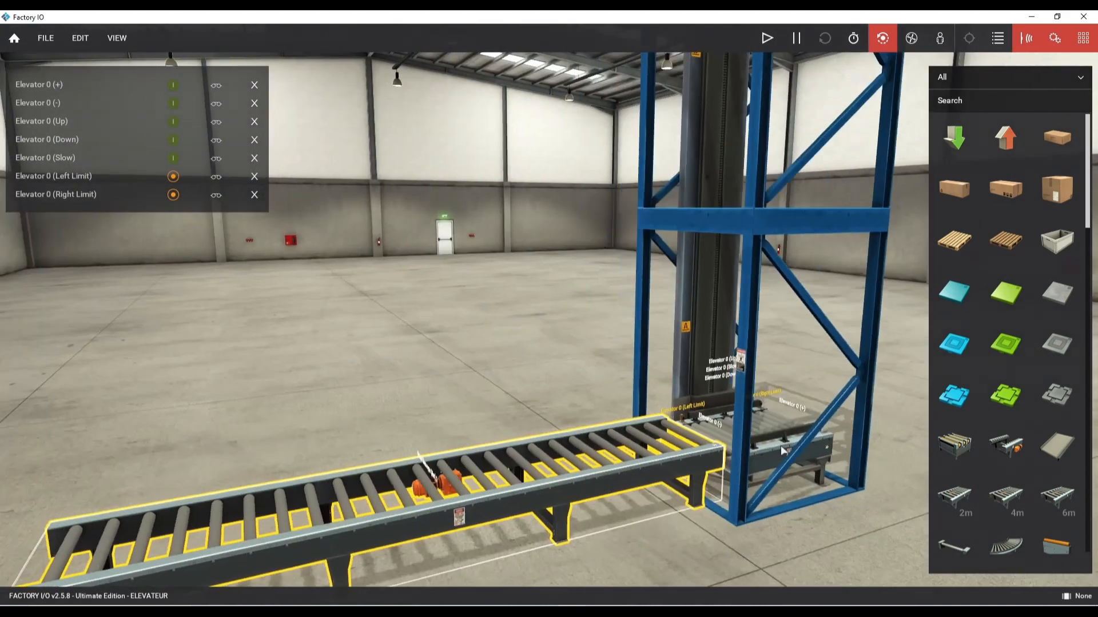
{"action": "right_click_drag", "start_coordinate": [515, 423], "coordinate": [733, 433]}
{"action": "scroll", "coordinate": [738, 430], "scroll_direction": "down", "scroll_amount": 3}
{"action": "scroll", "coordinate": [792, 433], "scroll_direction": "down", "scroll_amount": 5}
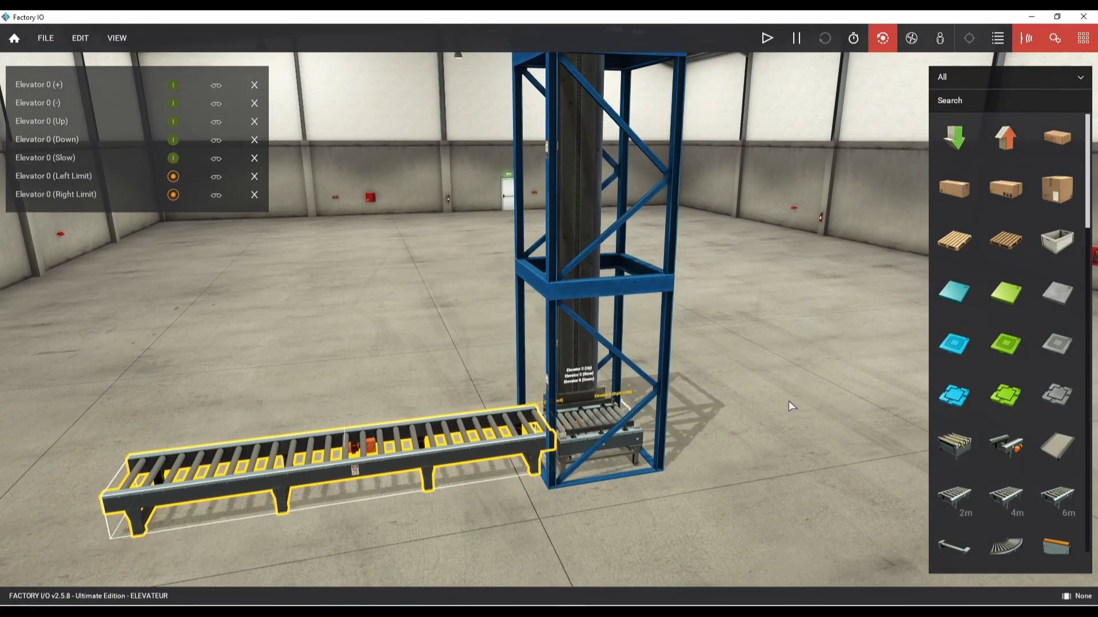
{"action": "right_click_drag", "start_coordinate": [788, 400], "coordinate": [815, 402]}
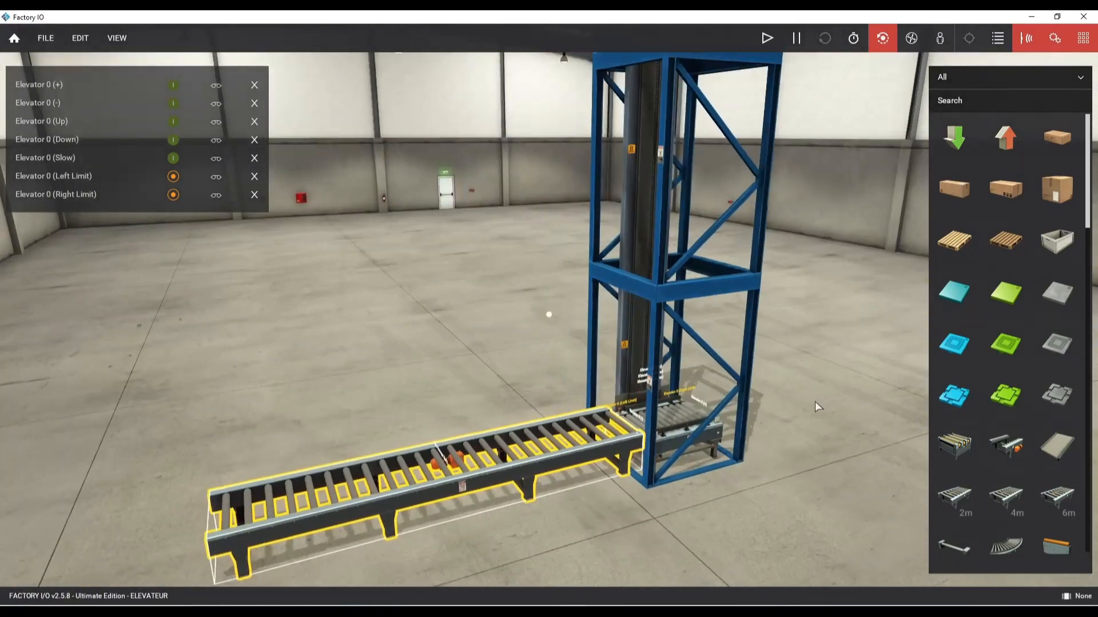
{"action": "scroll", "coordinate": [596, 460], "scroll_direction": "up", "scroll_amount": 5}
{"action": "right_click_drag", "start_coordinate": [568, 438], "coordinate": [501, 350]}
{"action": "left_click", "coordinate": [501, 350]}
{"action": "scroll", "coordinate": [680, 470], "scroll_direction": "up", "scroll_amount": 6}
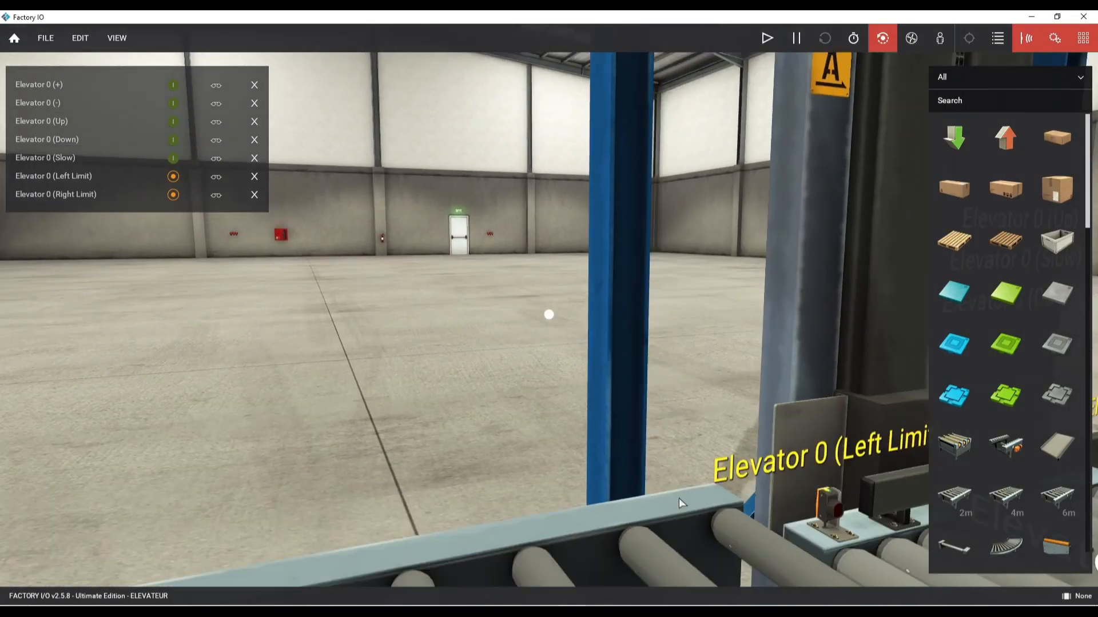
{"action": "scroll", "coordinate": [678, 498], "scroll_direction": "up", "scroll_amount": 5}
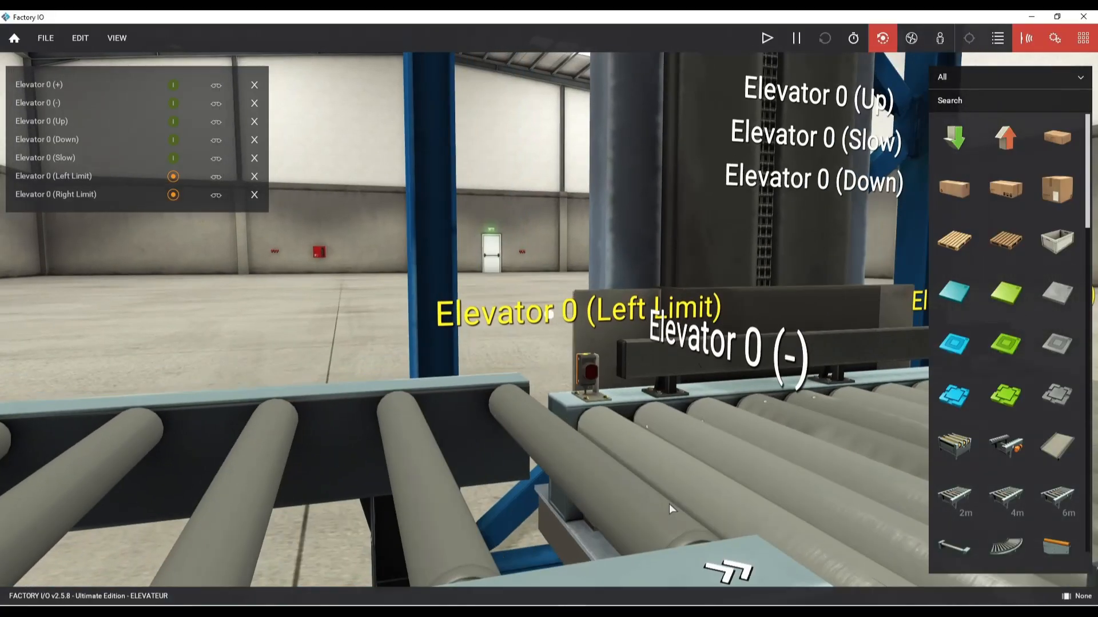
{"action": "scroll", "coordinate": [729, 519], "scroll_direction": "up", "scroll_amount": 2}
{"action": "scroll", "coordinate": [731, 514], "scroll_direction": "down", "scroll_amount": 7}
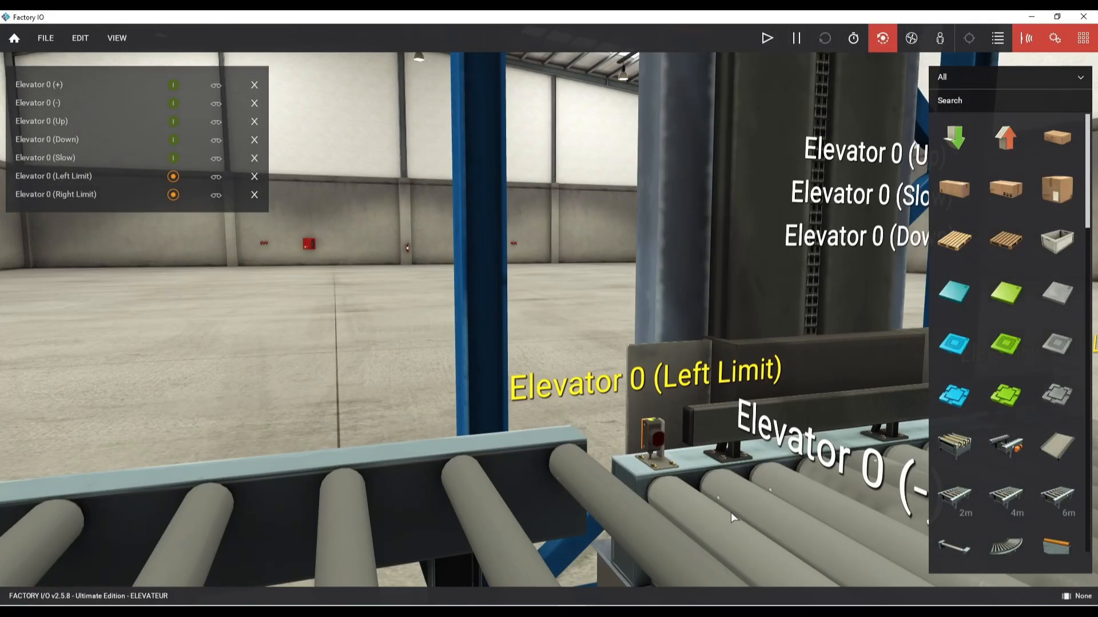
{"action": "right_click_drag", "start_coordinate": [500, 433], "coordinate": [610, 406]}
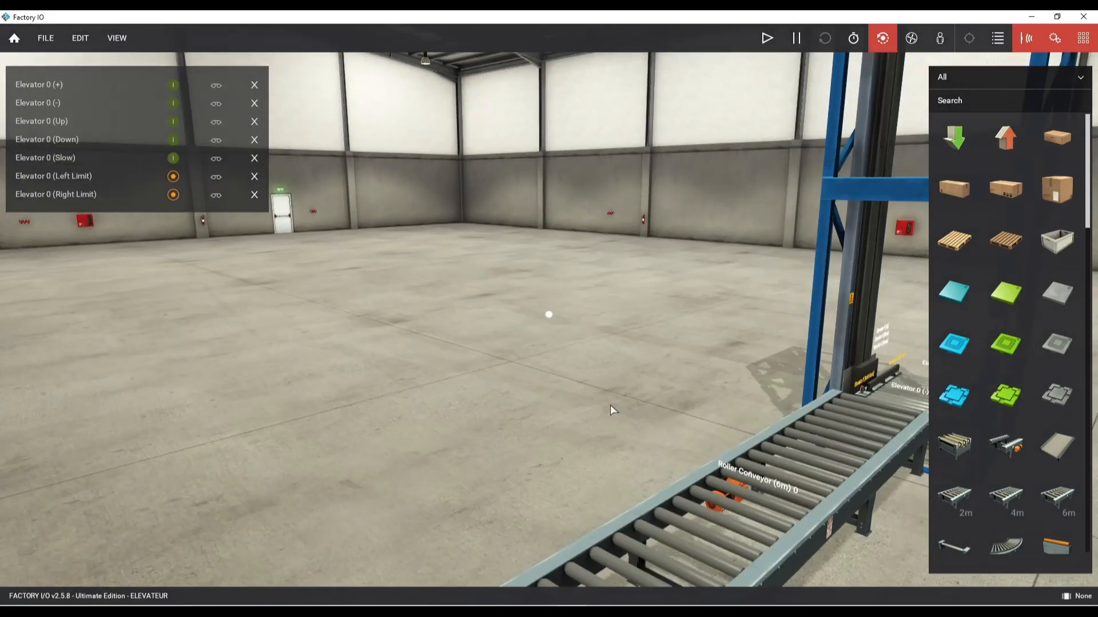
{"action": "scroll", "coordinate": [681, 387], "scroll_direction": "down", "scroll_amount": 5}
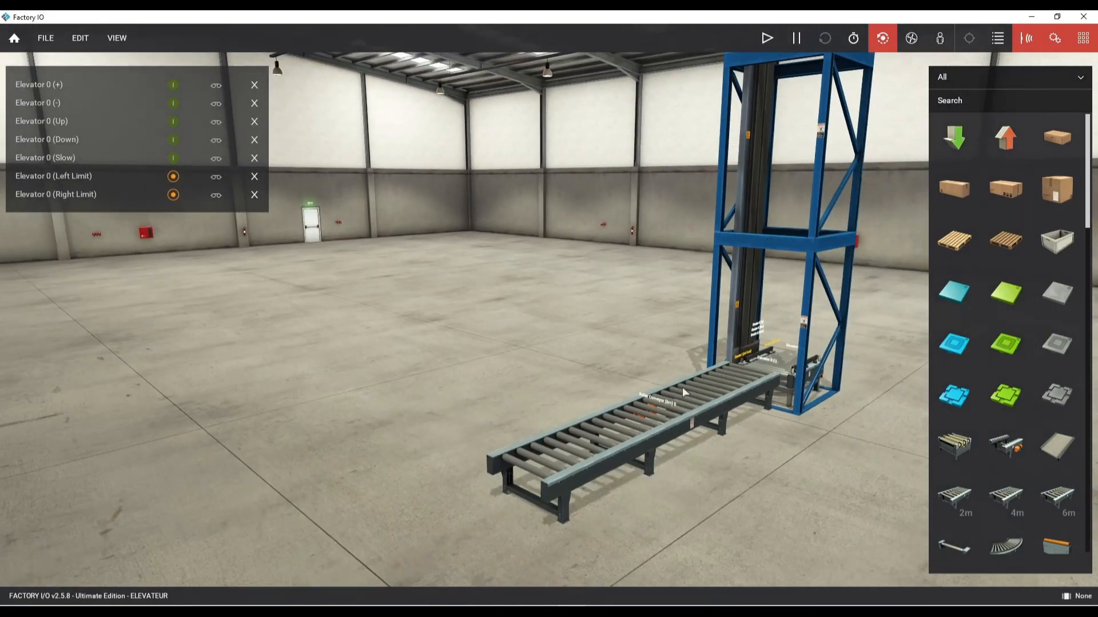
- Place an emitter over the roller conveyor's free end and adjust its height to sit just above the rollers
{"action": "middle_click_drag", "start_coordinate": [674, 377], "coordinate": [605, 312]}
{"action": "right_click_drag", "start_coordinate": [605, 316], "coordinate": [568, 399]}
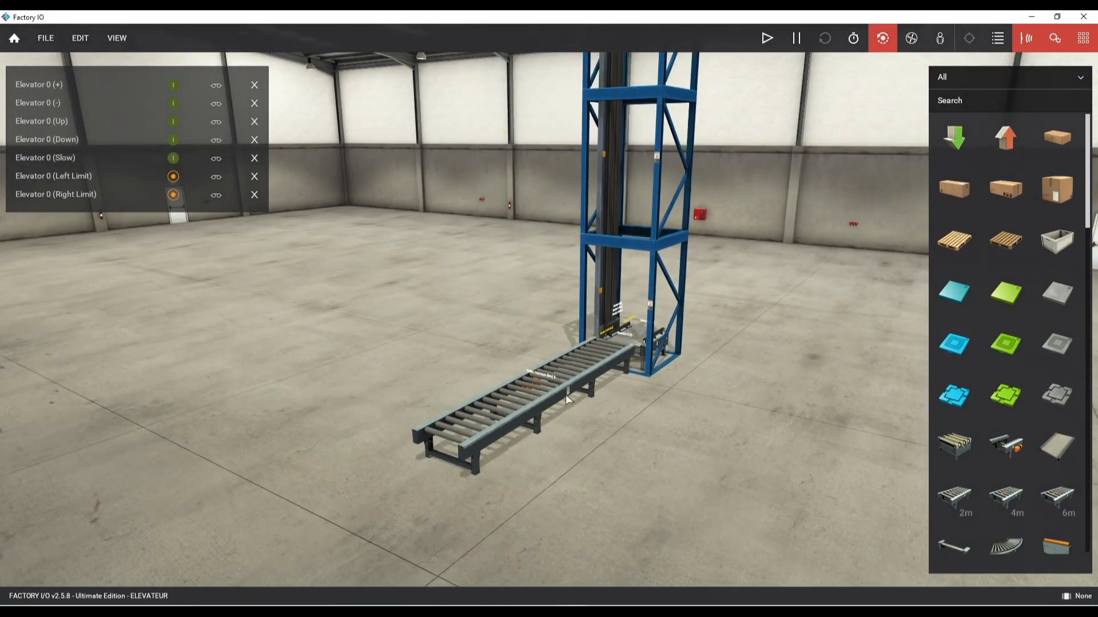
{"action": "left_click_drag", "start_coordinate": [951, 140], "coordinate": [389, 500]}
{"action": "left_click", "coordinate": [395, 496]}
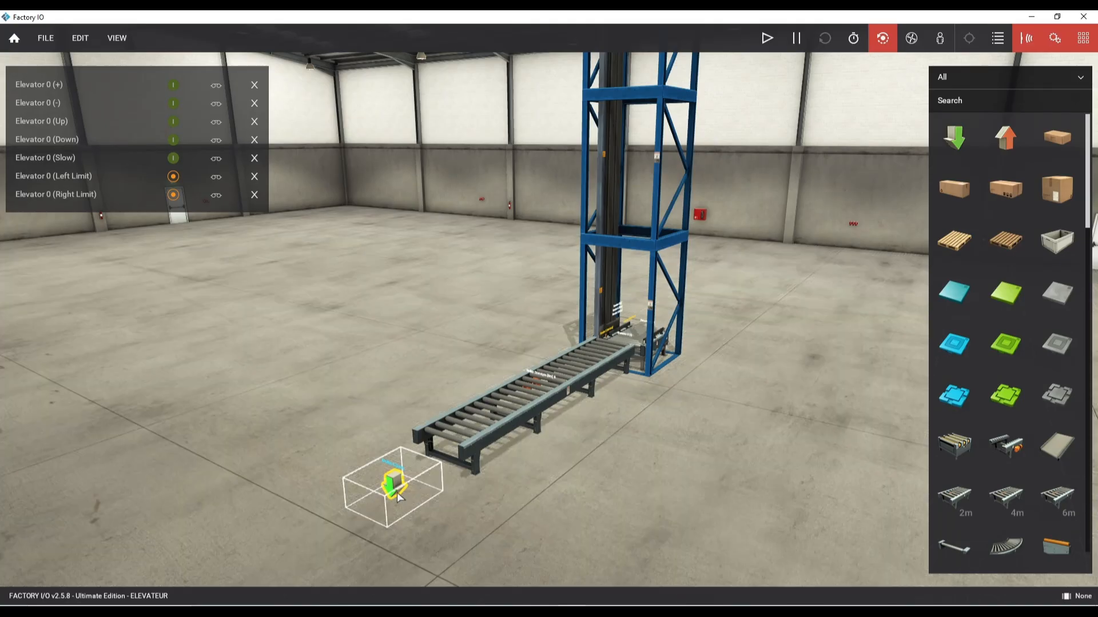
{"action": "right_click", "coordinate": [396, 492]}
{"action": "left_click", "coordinate": [450, 288]}
{"action": "left_click_drag", "start_coordinate": [387, 423], "coordinate": [461, 400]}
{"action": "scroll", "coordinate": [486, 434], "scroll_direction": "up", "scroll_amount": 3}
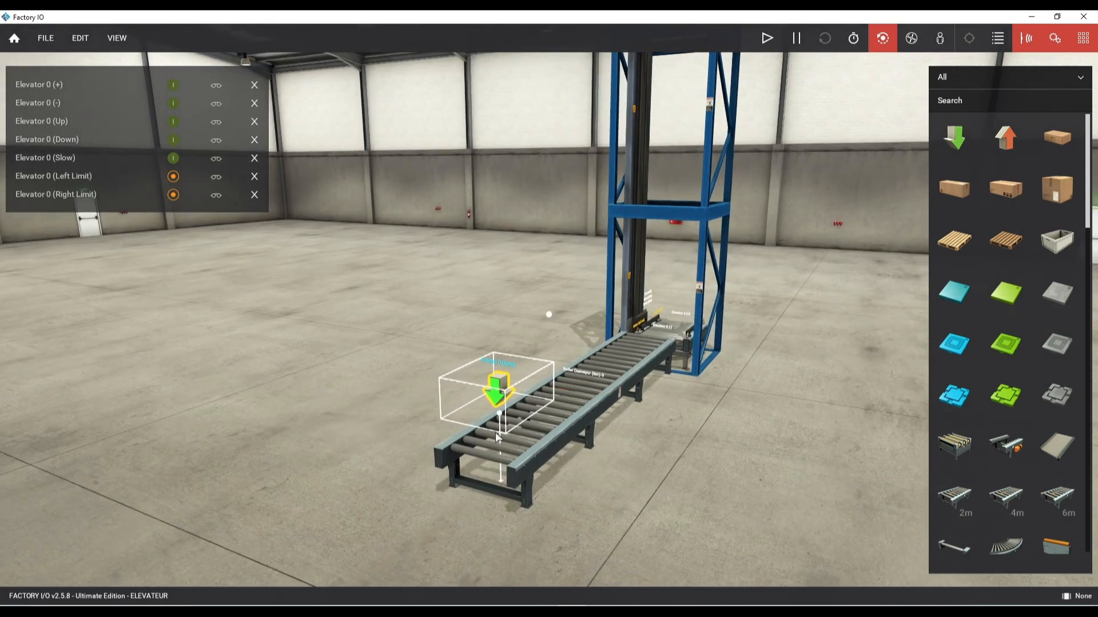
{"action": "right_click", "coordinate": [499, 397]}
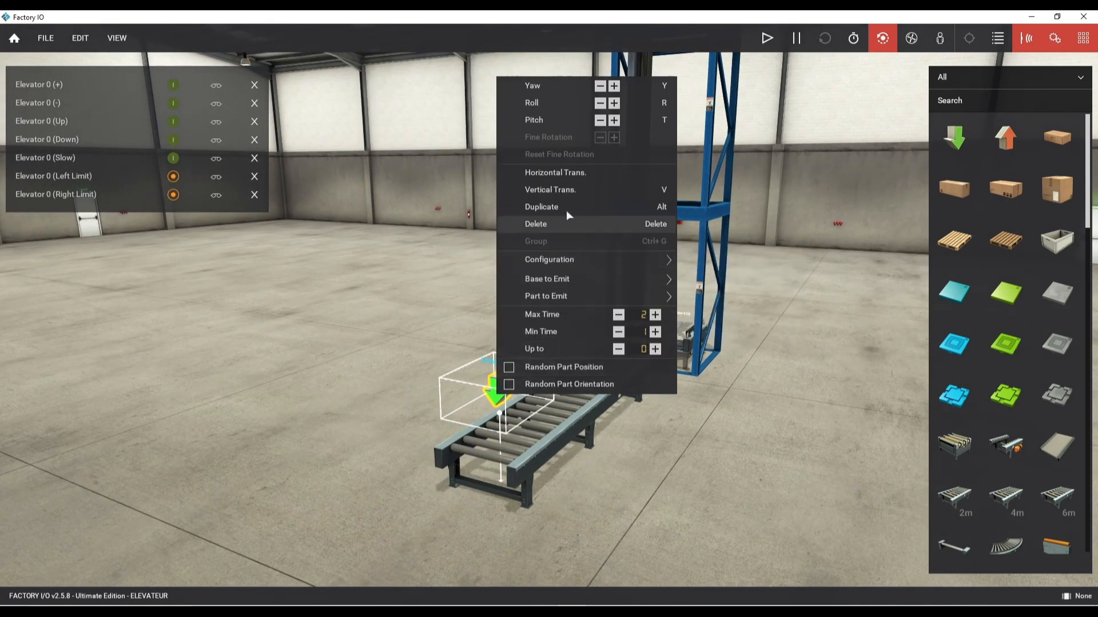
{"action": "left_click", "coordinate": [570, 194]}
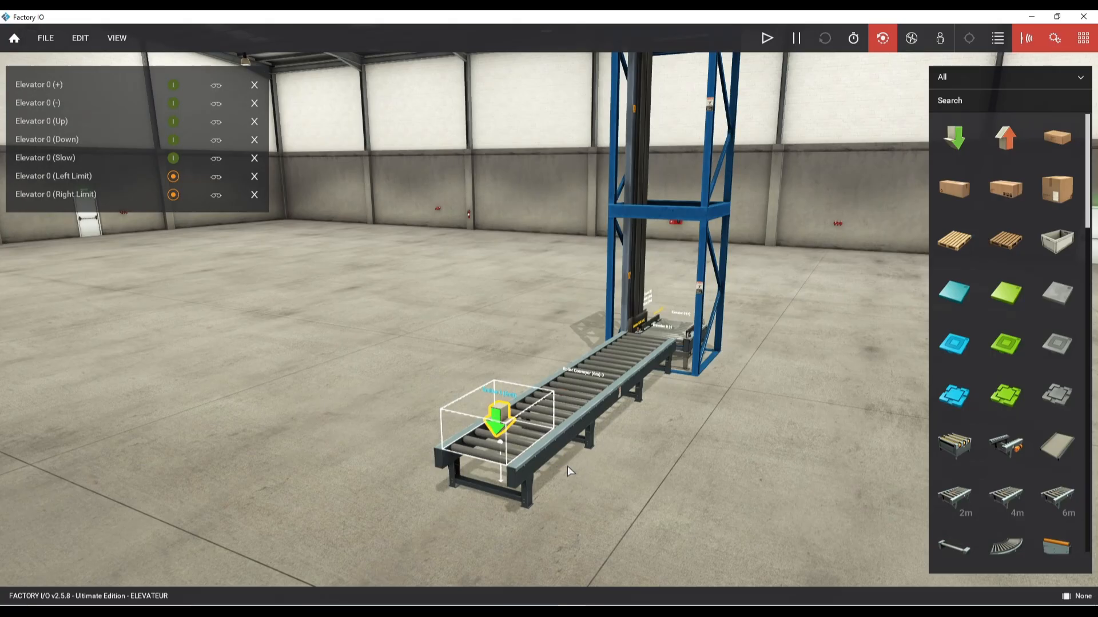
- Add the emitter's Emit tag to the watch list and rename it EMETTEUR
{"action": "right_click_drag", "start_coordinate": [568, 465], "coordinate": [650, 469]}
{"action": "right_click_drag", "start_coordinate": [465, 471], "coordinate": [353, 423]}
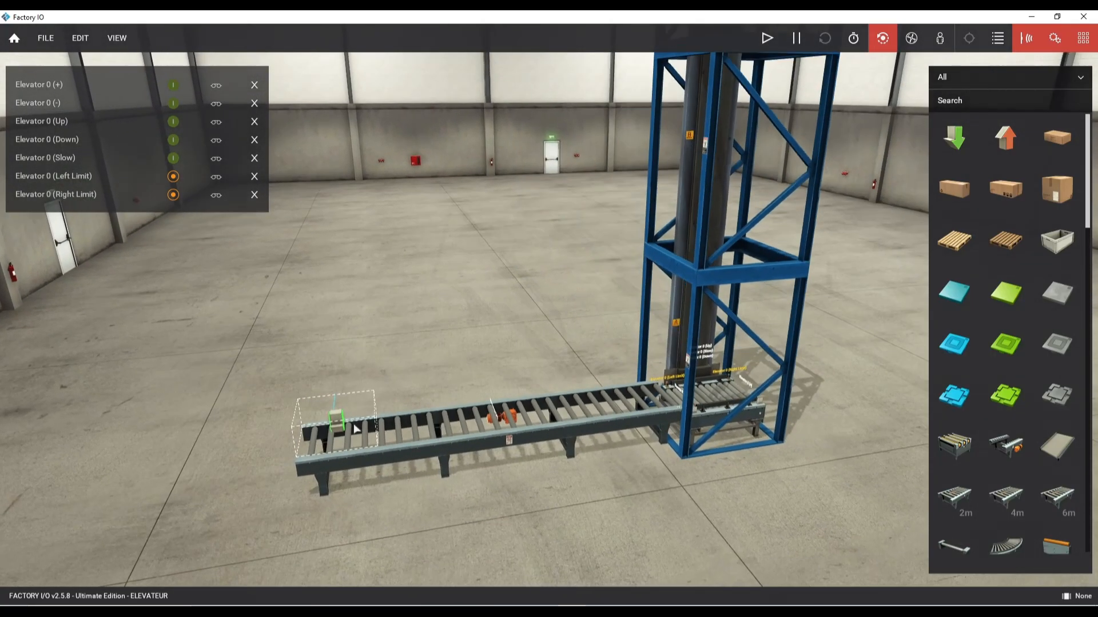
{"action": "left_click", "coordinate": [337, 412]}
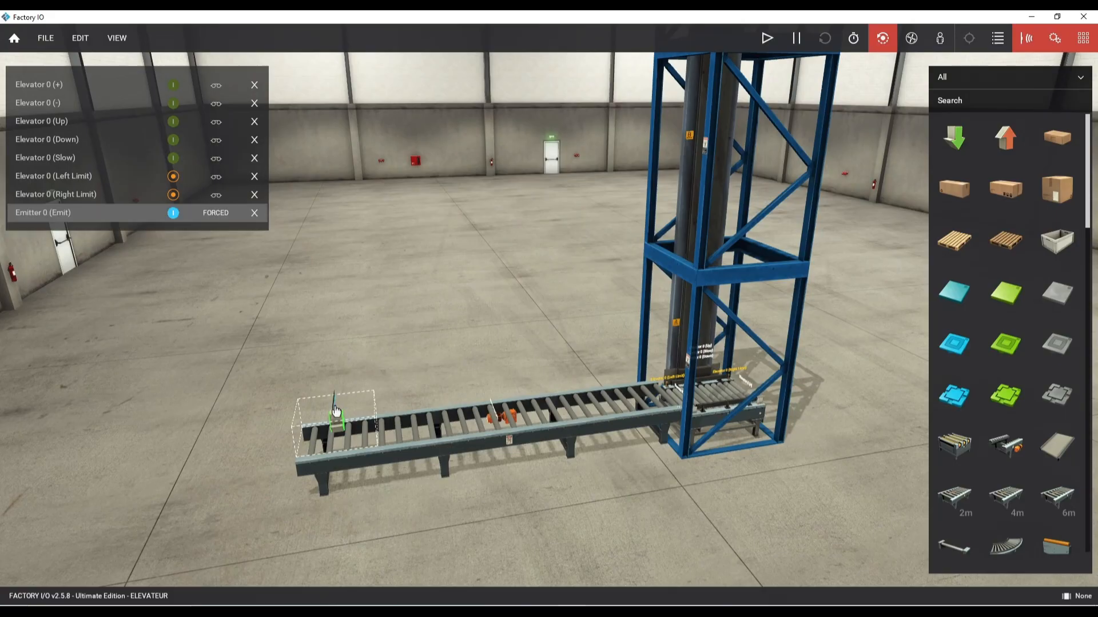
{"action": "left_click", "coordinate": [89, 214]}
- Add the roller conveyor's tag to the watch list and rename it CONVOYEUR 1
{"action": "right_click_drag", "start_coordinate": [402, 291], "coordinate": [688, 313]}
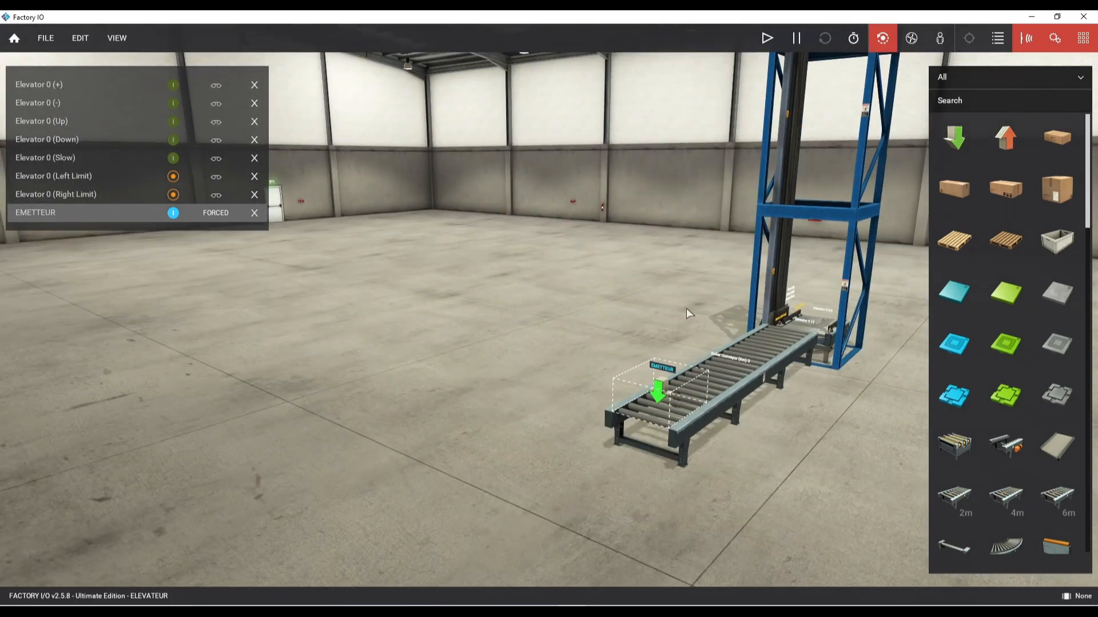
{"action": "left_click", "coordinate": [740, 360]}
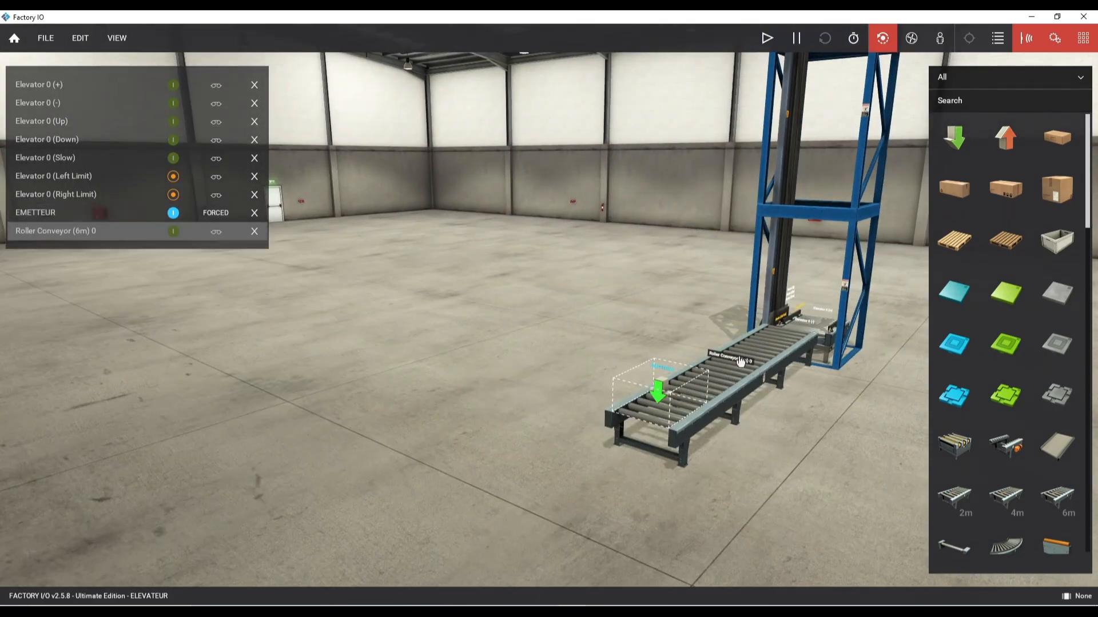
{"action": "left_click", "coordinate": [110, 232]}
{"action": "type", "text": "CONVOYEUR 1"}
- Move the elevator up against the roller conveyor's end to close the gap between their rollers
{"action": "right_click_drag", "start_coordinate": [633, 317], "coordinate": [646, 355]}
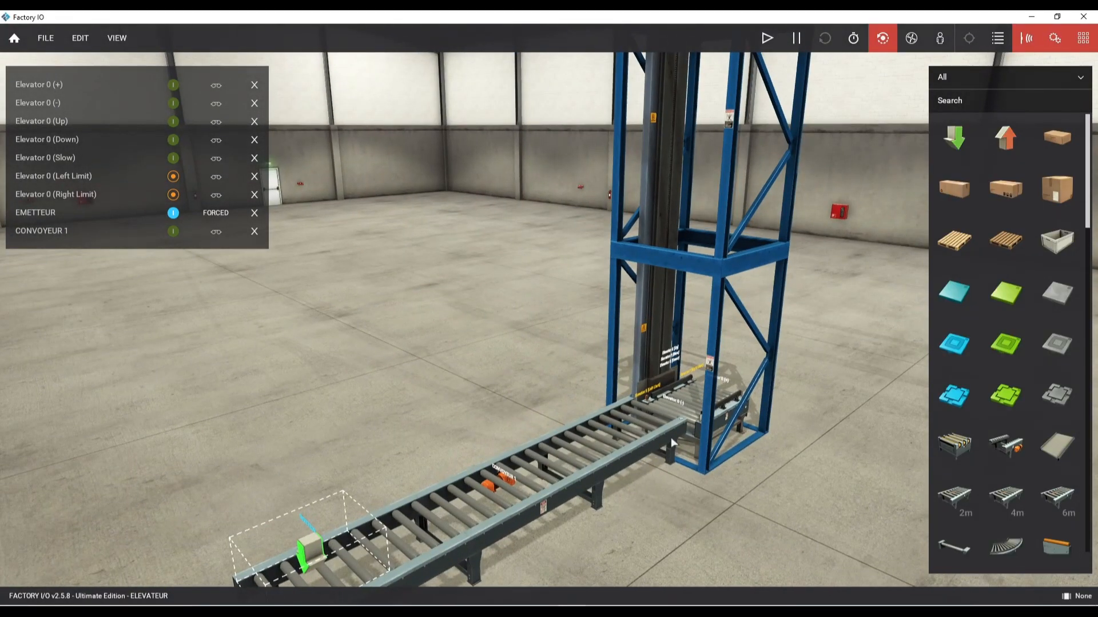
{"action": "scroll", "coordinate": [657, 435], "scroll_direction": "up", "scroll_amount": 5}
{"action": "scroll", "coordinate": [637, 436], "scroll_direction": "down", "scroll_amount": 4}
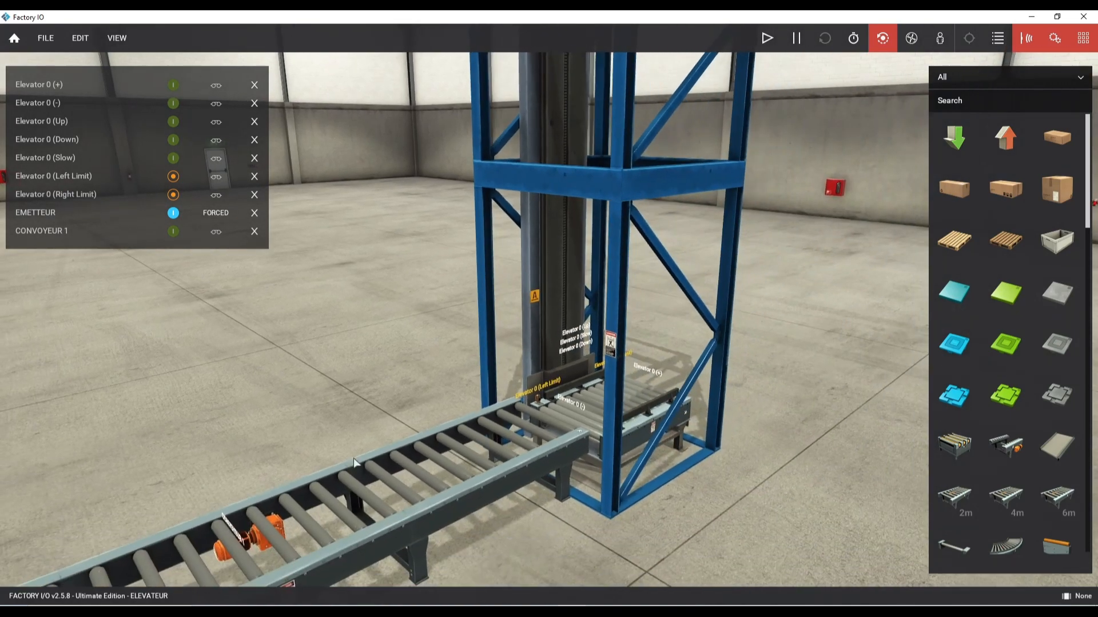
{"action": "scroll", "coordinate": [396, 362], "scroll_direction": "down", "scroll_amount": 4}
{"action": "scroll", "coordinate": [512, 338], "scroll_direction": "up", "scroll_amount": 6}
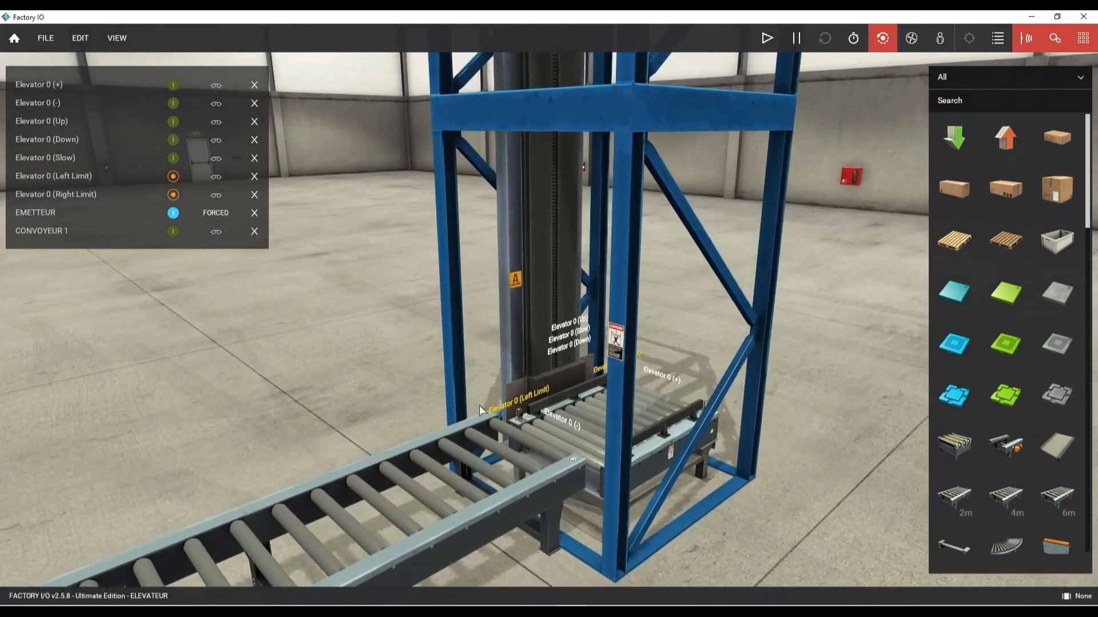
{"action": "left_click_drag", "start_coordinate": [510, 332], "coordinate": [465, 336]}
{"action": "right_click_drag", "start_coordinate": [746, 475], "coordinate": [770, 477]}
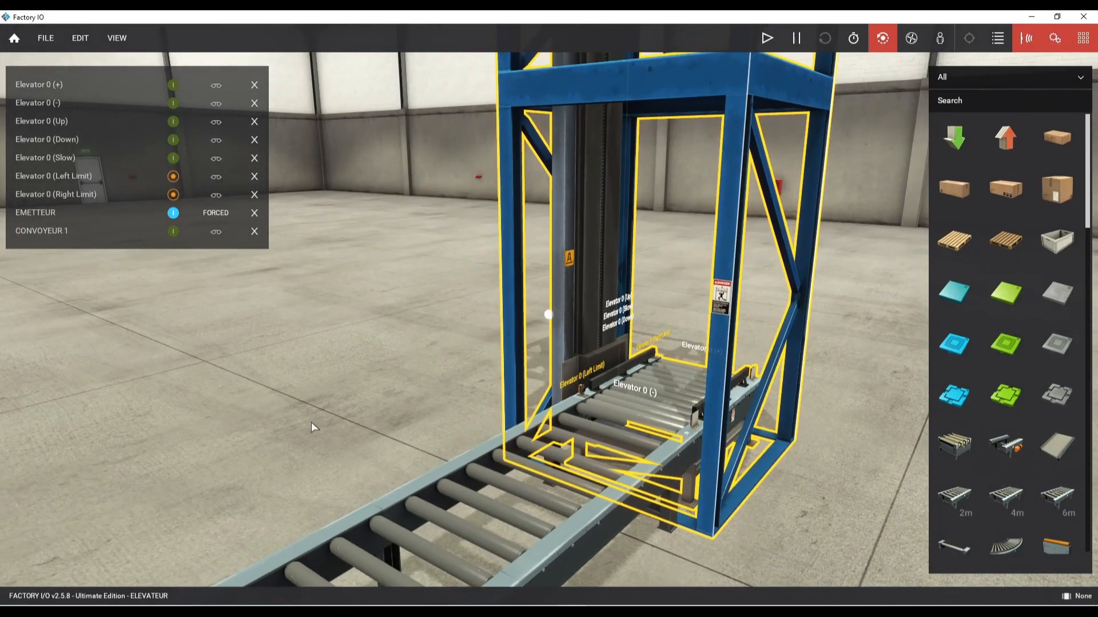
{"action": "right_click_drag", "start_coordinate": [353, 397], "coordinate": [547, 413]}
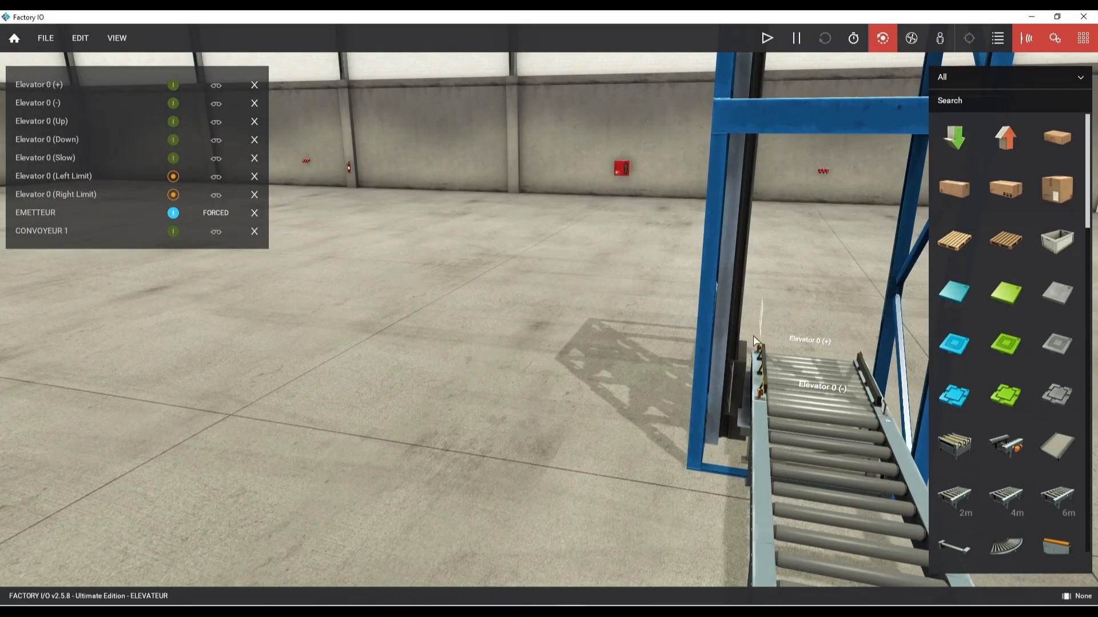
{"action": "left_click", "coordinate": [754, 447]}
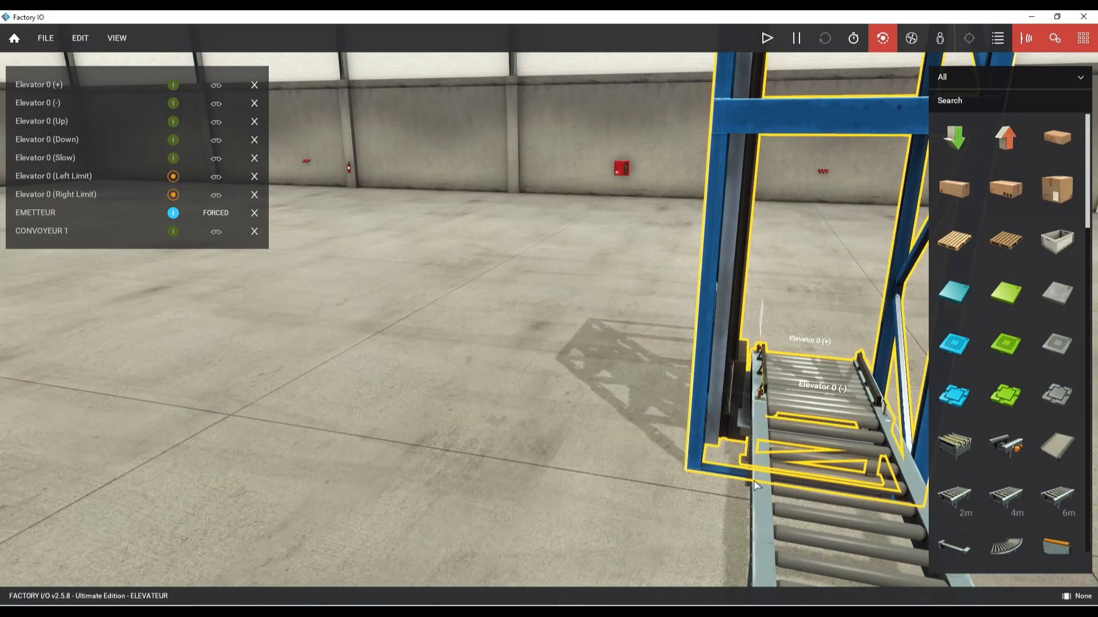
{"action": "right_click_drag", "start_coordinate": [616, 438], "coordinate": [654, 474]}
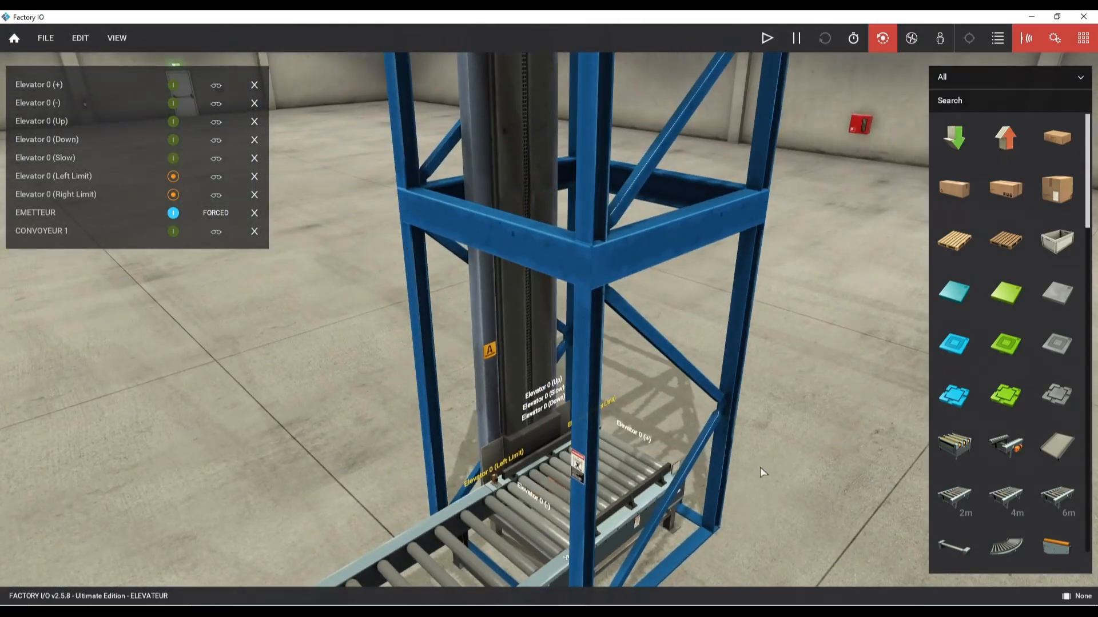
- Set the emitter's base to emit to Square Pallet only
{"action": "right_click_drag", "start_coordinate": [760, 467], "coordinate": [783, 464]}
{"action": "middle_click_drag", "start_coordinate": [706, 437], "coordinate": [778, 234]}
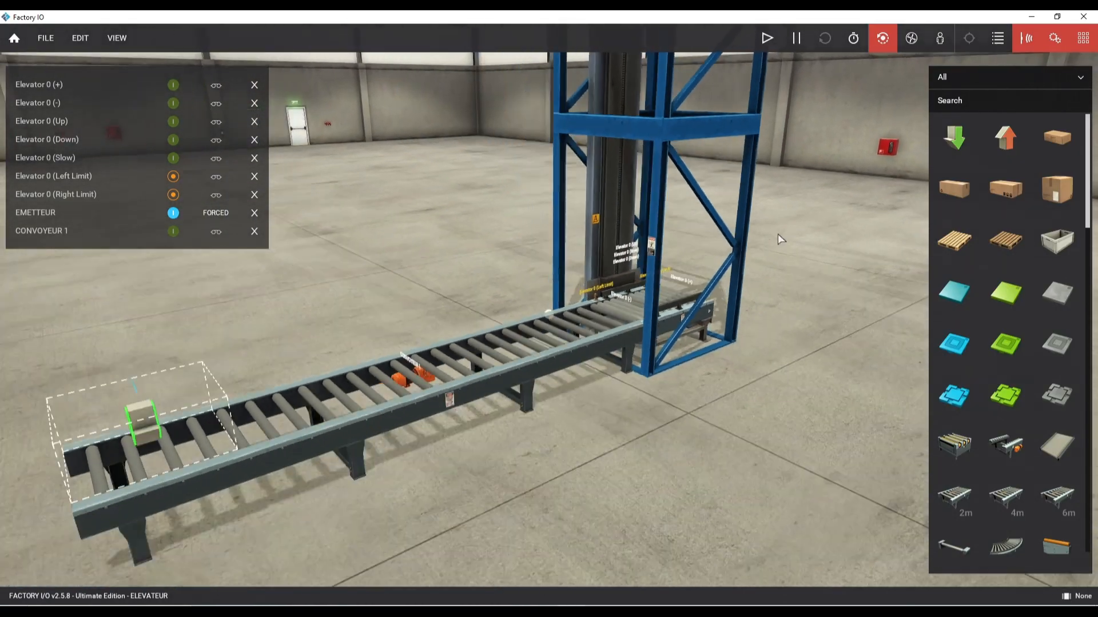
{"action": "scroll", "coordinate": [778, 235], "scroll_direction": "down", "scroll_amount": 1}
{"action": "right_click_drag", "start_coordinate": [97, 529], "coordinate": [339, 476]}
{"action": "right_click", "coordinate": [372, 445]}
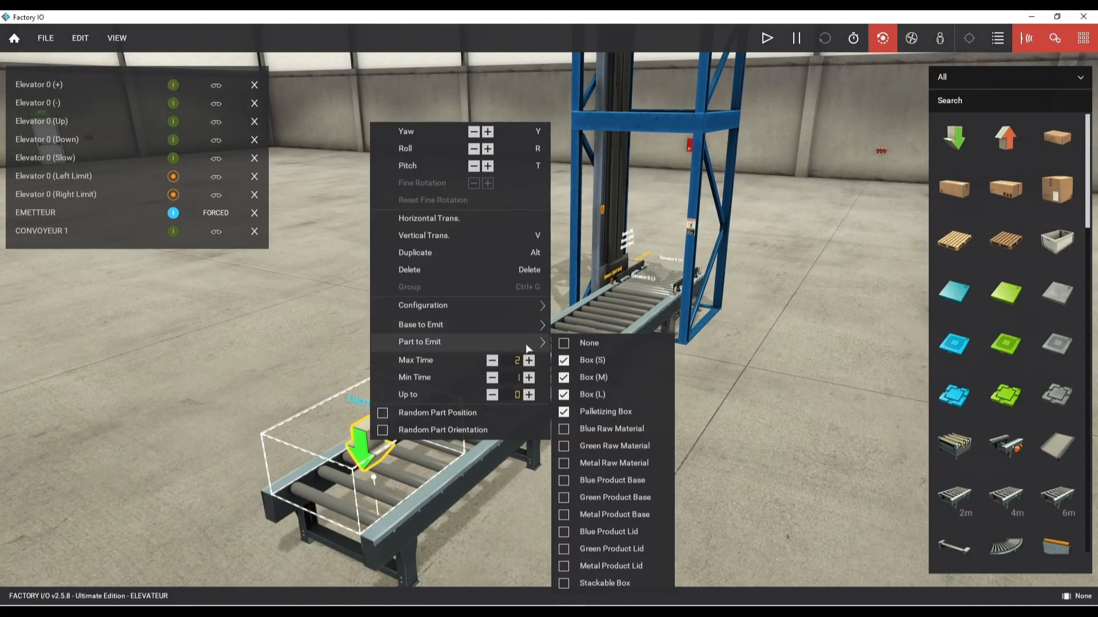
{"action": "mouse_move", "coordinate": [531, 325]}
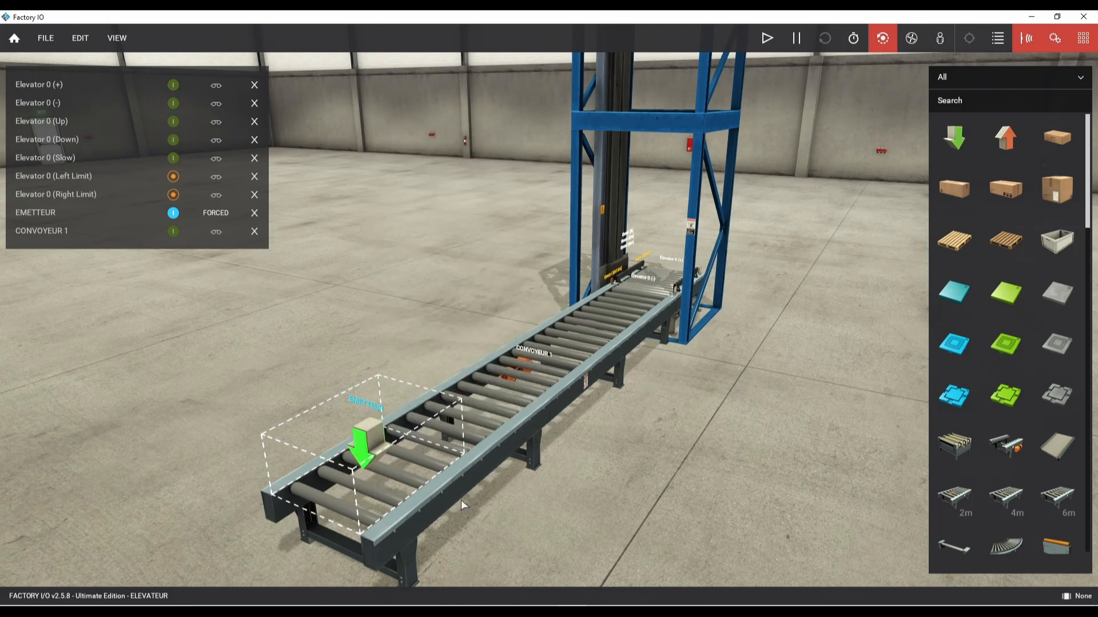
{"action": "right_click", "coordinate": [370, 440]}
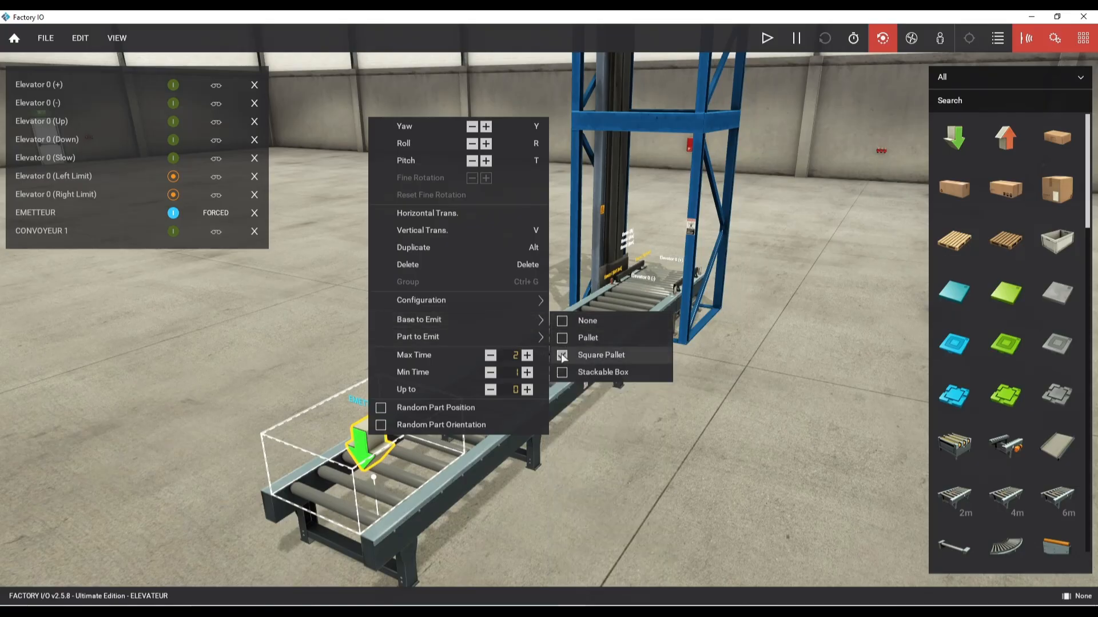
{"action": "left_click", "coordinate": [560, 338]}
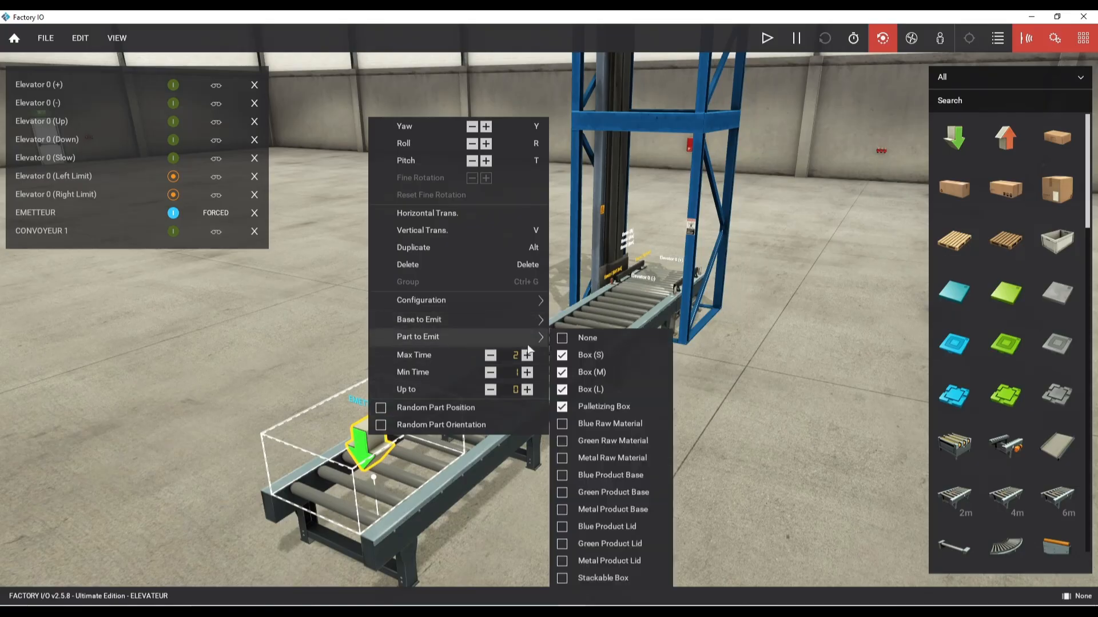
- Disable Box (S), Box (L) and Palletizing Box in the emitter's parts to emit, leaving only Box (M) enabled
{"action": "left_click", "coordinate": [562, 355]}
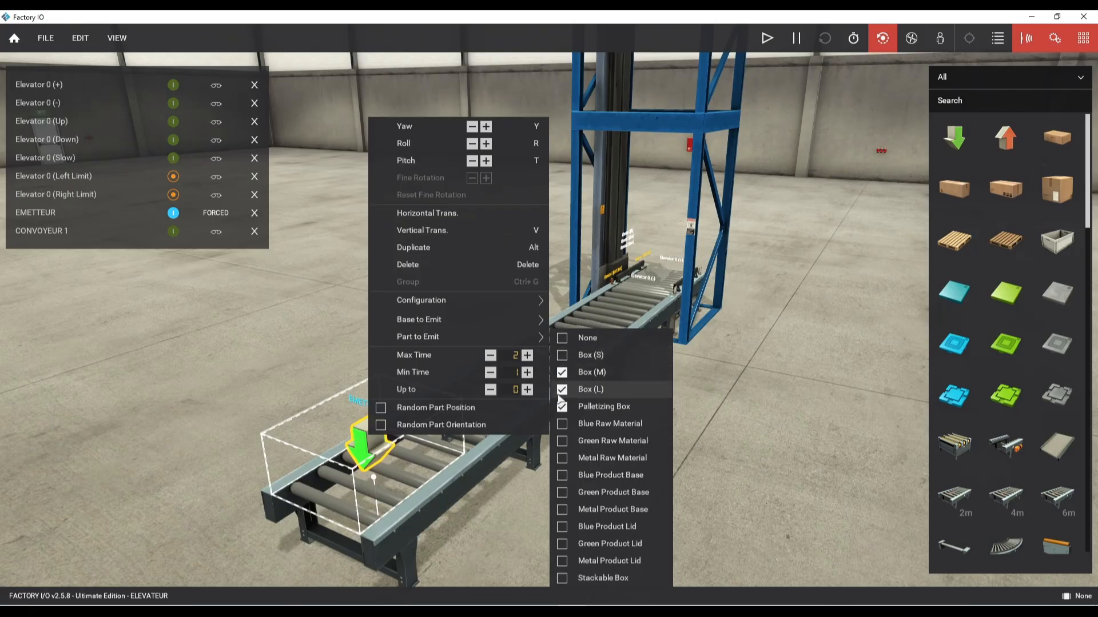
{"action": "left_click", "coordinate": [561, 391]}
{"action": "left_click", "coordinate": [563, 407]}
{"action": "left_click", "coordinate": [716, 395]}
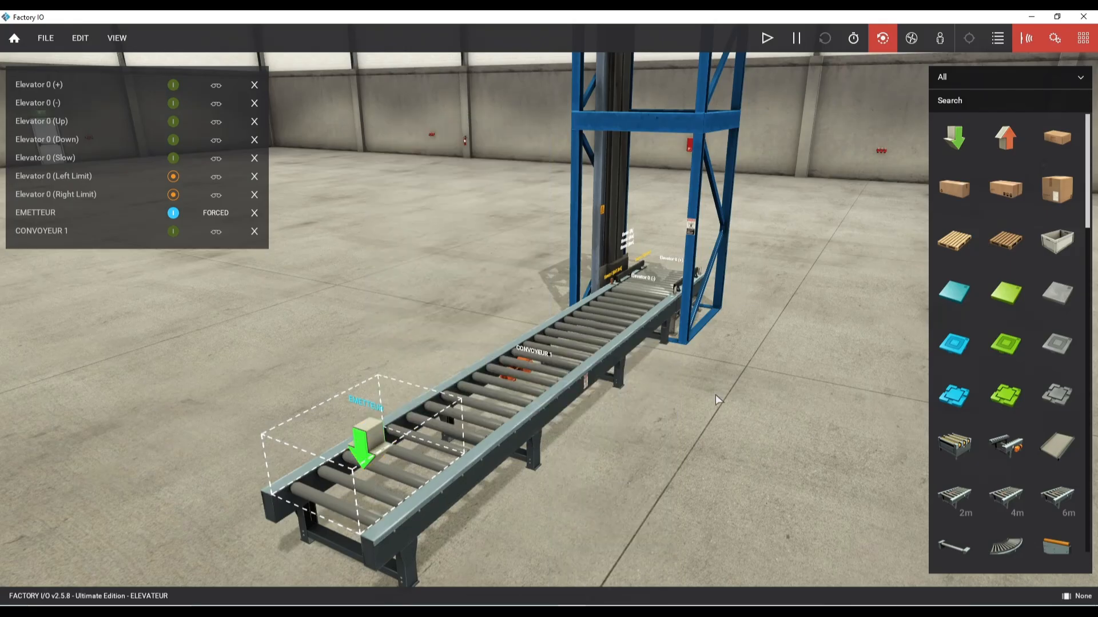
- Place a Platform (L) on the floor beside the elevator, on the side opposite the roller conveyor
{"action": "right_click_drag", "start_coordinate": [770, 399], "coordinate": [555, 366]}
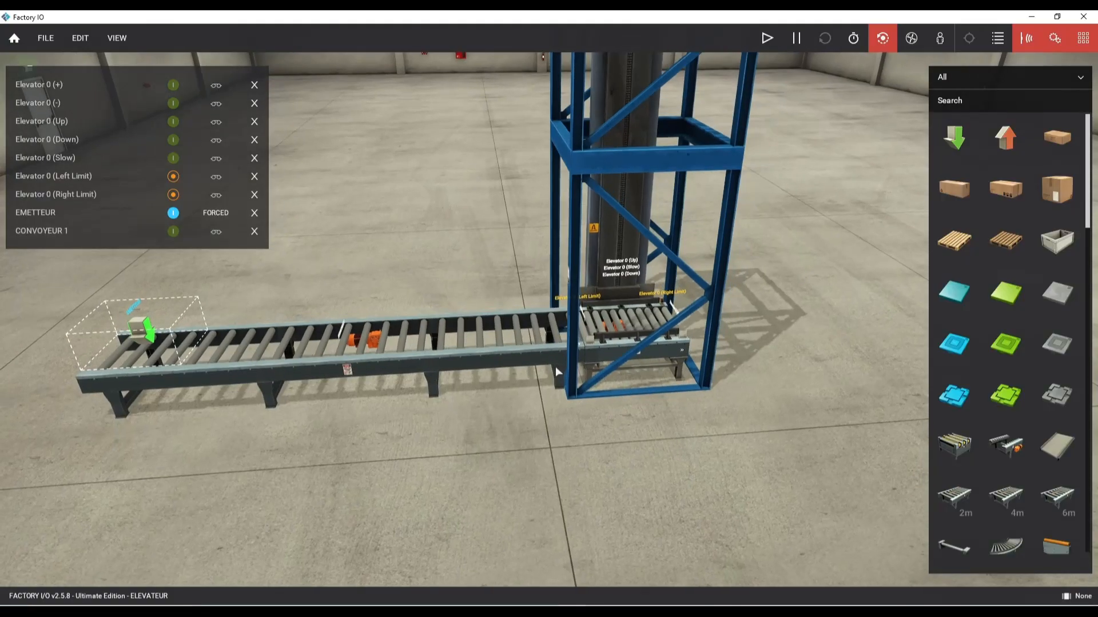
{"action": "scroll", "coordinate": [693, 292], "scroll_direction": "down", "scroll_amount": 5}
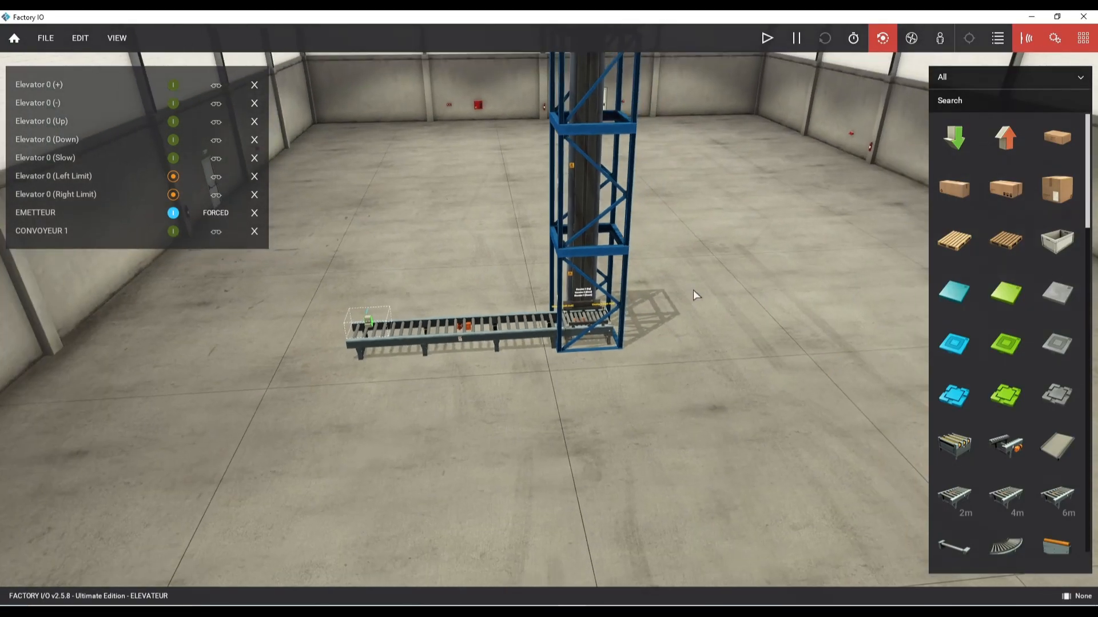
{"action": "right_click_drag", "start_coordinate": [697, 172], "coordinate": [523, 170]}
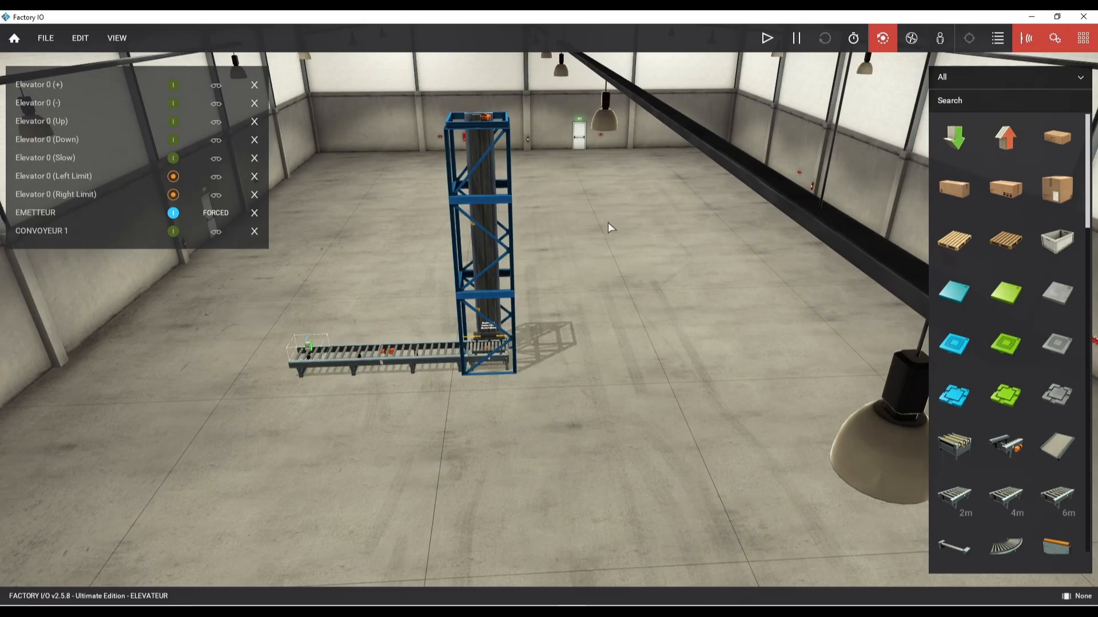
{"action": "right_click_drag", "start_coordinate": [617, 316], "coordinate": [691, 324]}
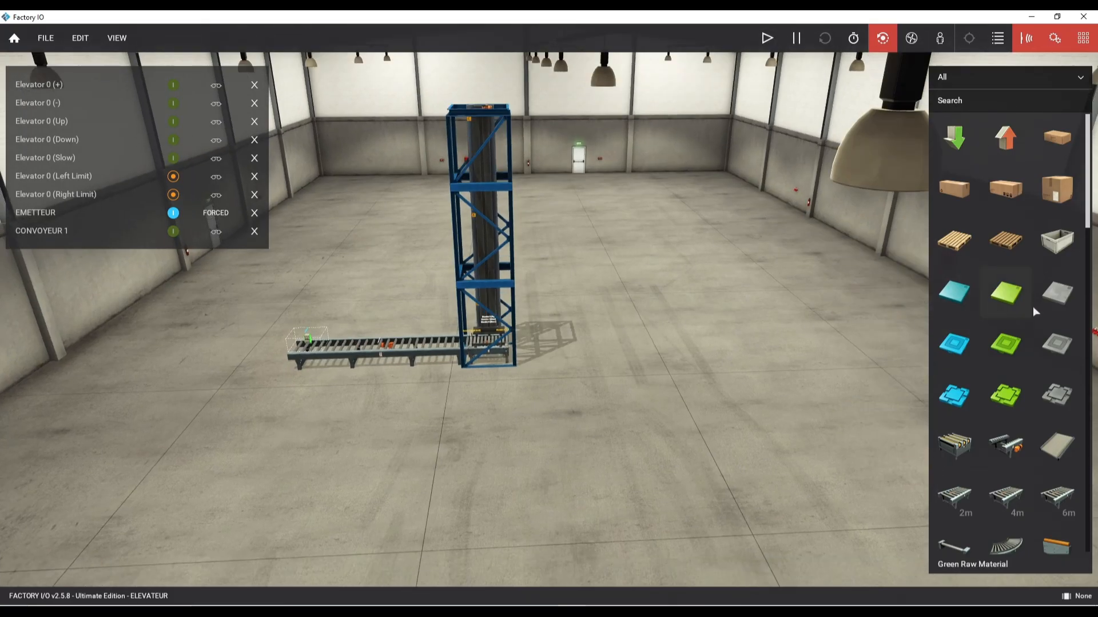
{"action": "scroll", "coordinate": [1036, 311], "scroll_direction": "down", "scroll_amount": 15}
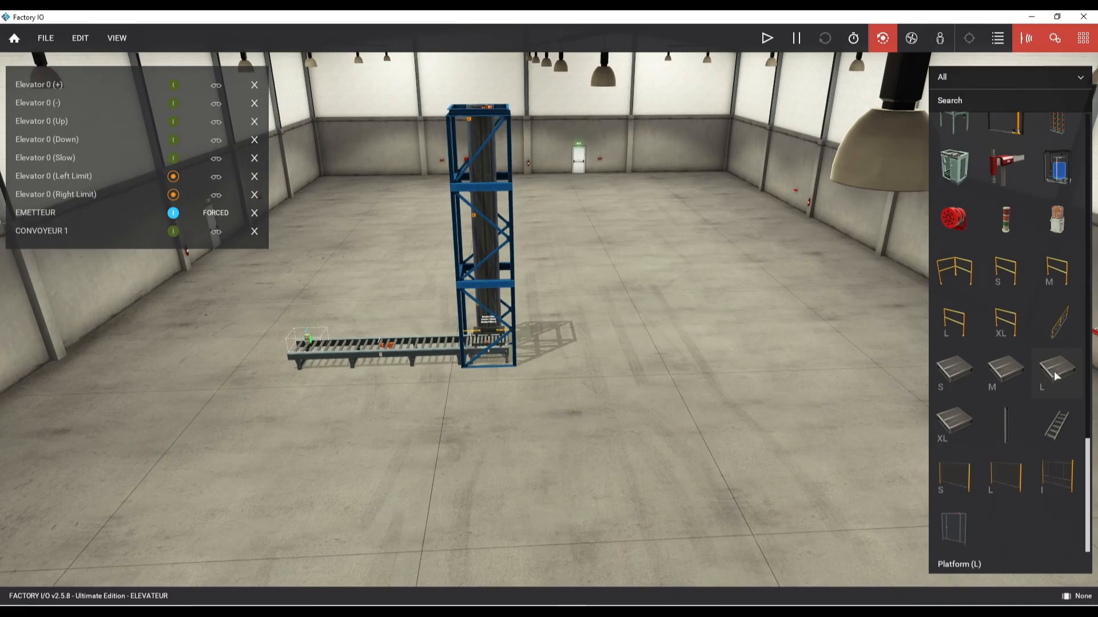
{"action": "left_click_drag", "start_coordinate": [1056, 375], "coordinate": [566, 346]}
- Position the platform against the elevator's exit side, roughly in line with the roller conveyor
{"action": "scroll", "coordinate": [651, 358], "scroll_direction": "up", "scroll_amount": 3}
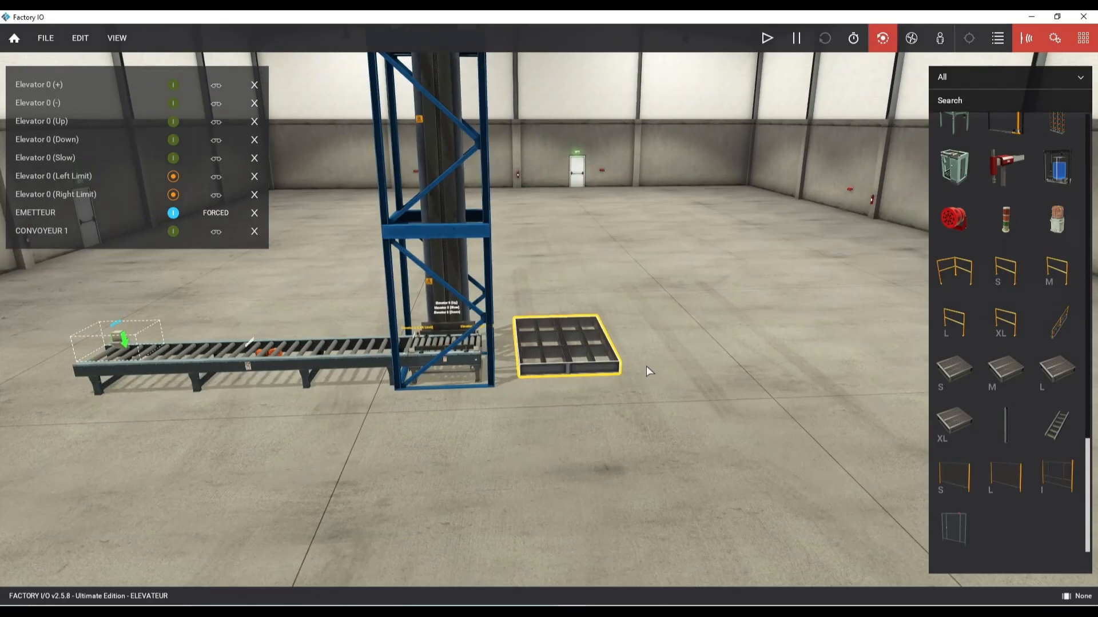
{"action": "scroll", "coordinate": [646, 365], "scroll_direction": "up", "scroll_amount": 2}
{"action": "left_click_drag", "start_coordinate": [578, 371], "coordinate": [561, 386]}
{"action": "right_click", "coordinate": [565, 372]}
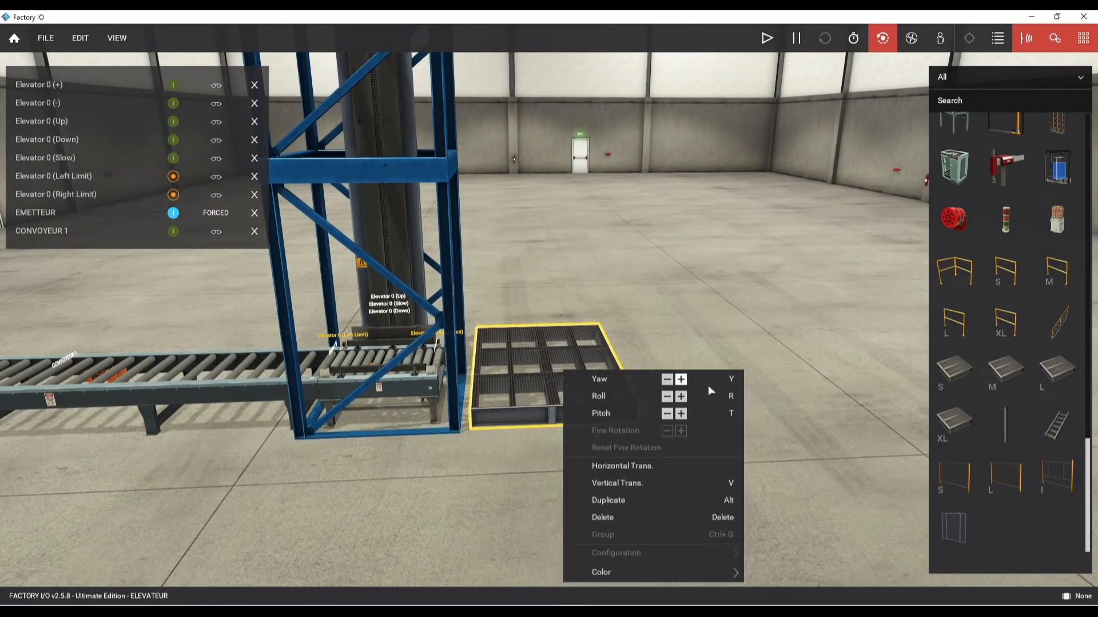
{"action": "left_click", "coordinate": [718, 354]}
{"action": "right_click_drag", "start_coordinate": [719, 354], "coordinate": [478, 359]}
{"action": "left_click_drag", "start_coordinate": [430, 382], "coordinate": [405, 373]}
{"action": "right_click_drag", "start_coordinate": [627, 413], "coordinate": [395, 319]}
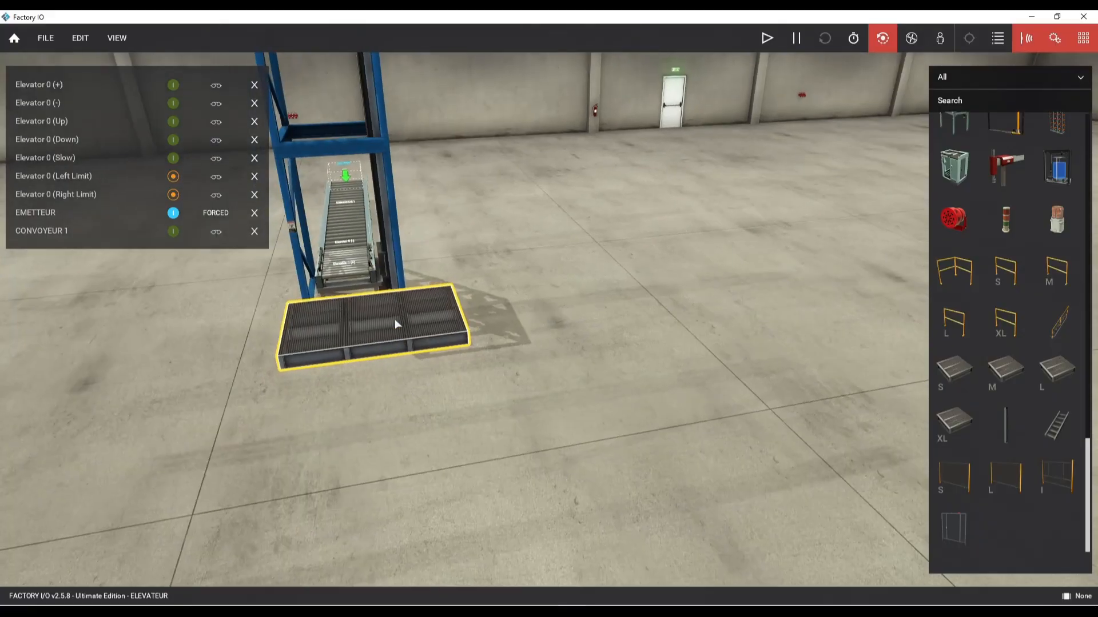
{"action": "left_click_drag", "start_coordinate": [394, 319], "coordinate": [377, 324]}
{"action": "right_click_drag", "start_coordinate": [546, 375], "coordinate": [670, 397]}
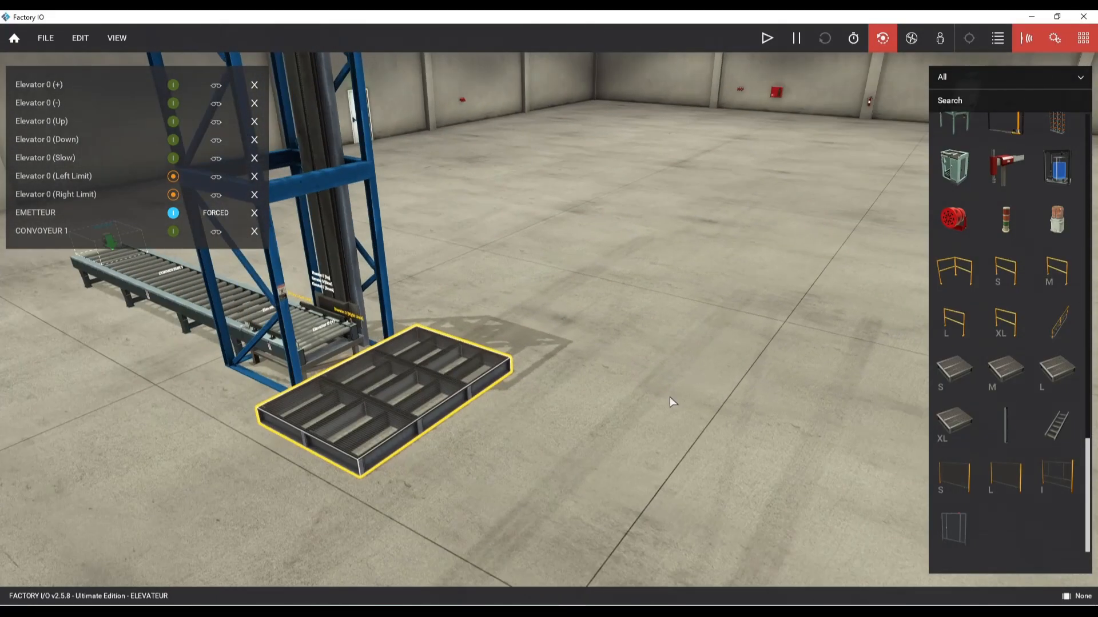
- Duplicate the platform, raise the copy and move it over the original
{"action": "right_click_drag", "start_coordinate": [400, 391], "coordinate": [641, 450]}
{"action": "key", "text": "ctrl+v"}
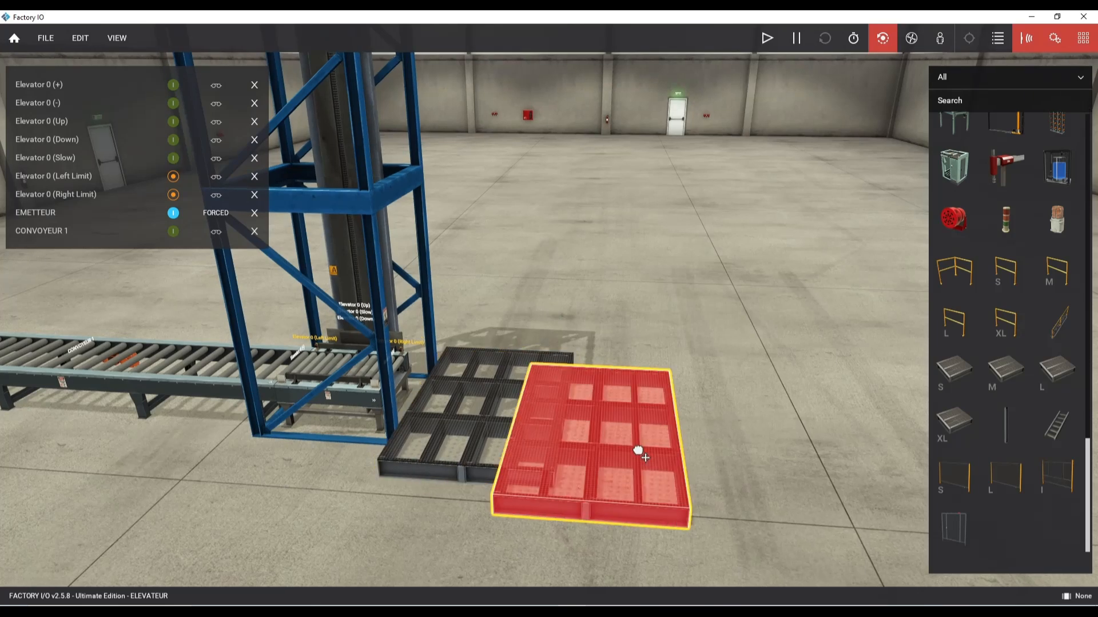
{"action": "left_click_drag", "start_coordinate": [542, 427], "coordinate": [596, 416]}
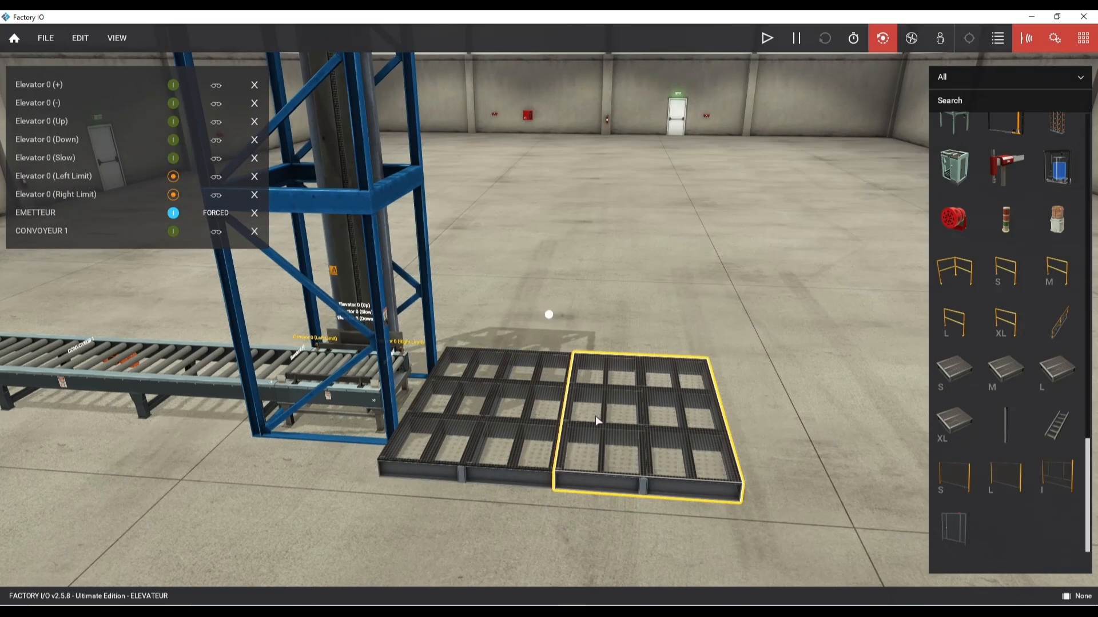
{"action": "right_click", "coordinate": [595, 416]}
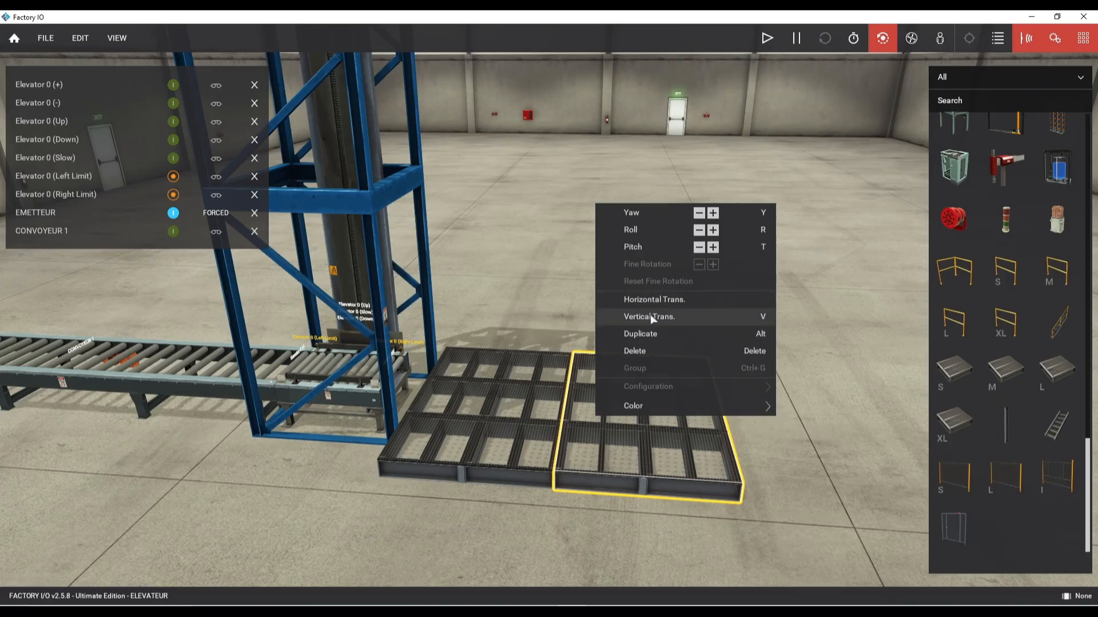
{"action": "left_click", "coordinate": [650, 316]}
{"action": "left_click_drag", "start_coordinate": [507, 389], "coordinate": [480, 381]}
- Lower the copied platform onto the first one and align their edges to form a two-level stack
{"action": "right_click", "coordinate": [481, 381]}
{"action": "left_click", "coordinate": [550, 501]}
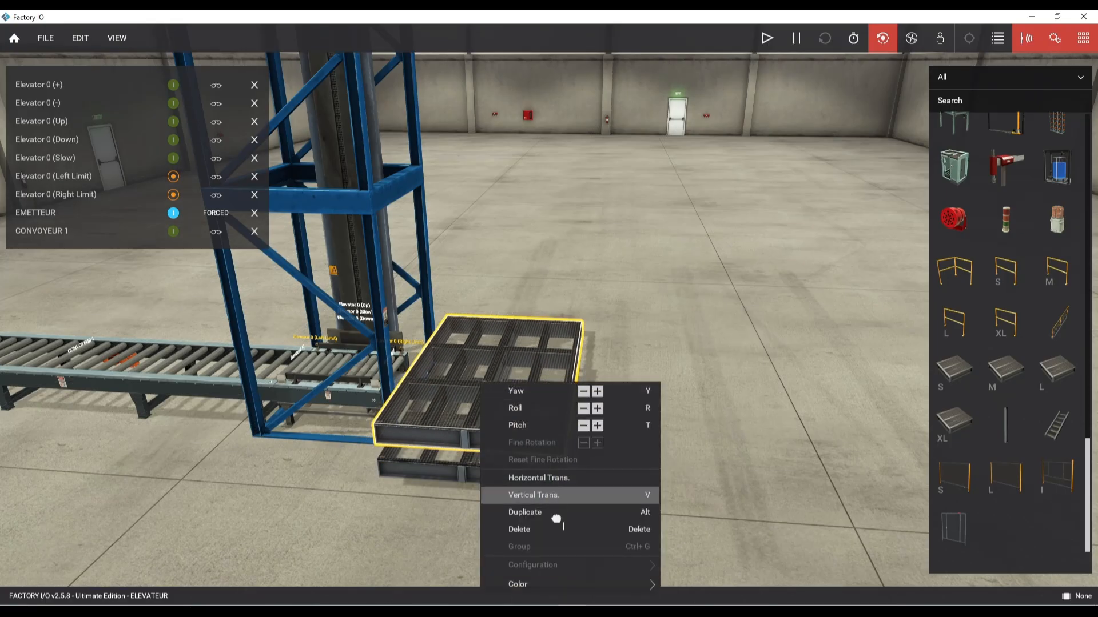
{"action": "right_click_drag", "start_coordinate": [564, 552], "coordinate": [553, 435]}
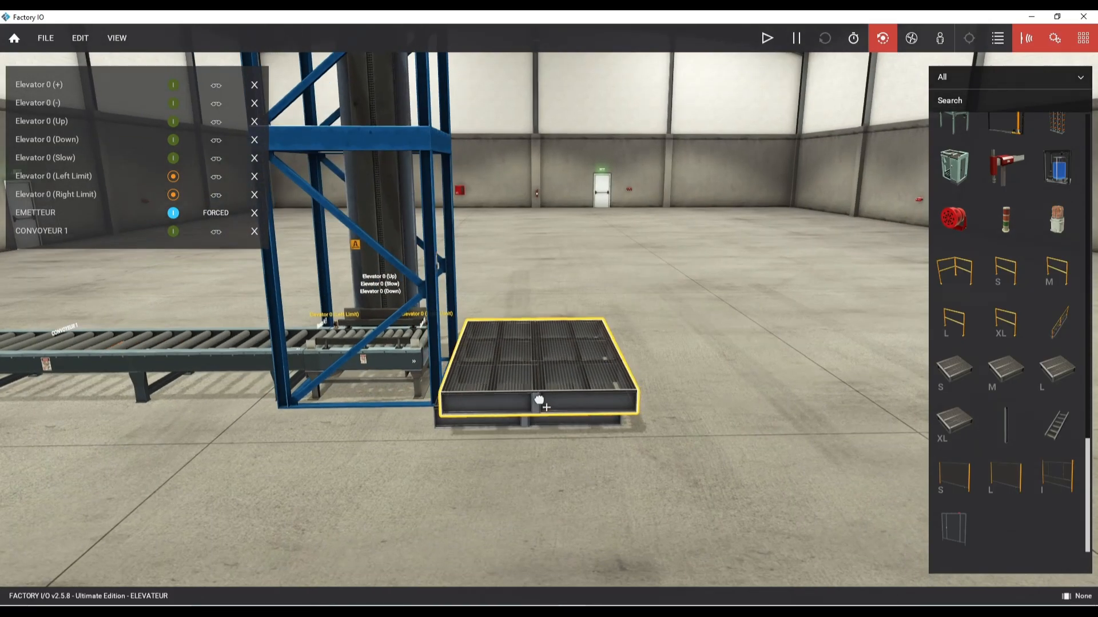
{"action": "left_click_drag", "start_coordinate": [539, 399], "coordinate": [540, 401]}
{"action": "left_click", "coordinate": [729, 370]}
{"action": "right_click_drag", "start_coordinate": [729, 370], "coordinate": [677, 441]}
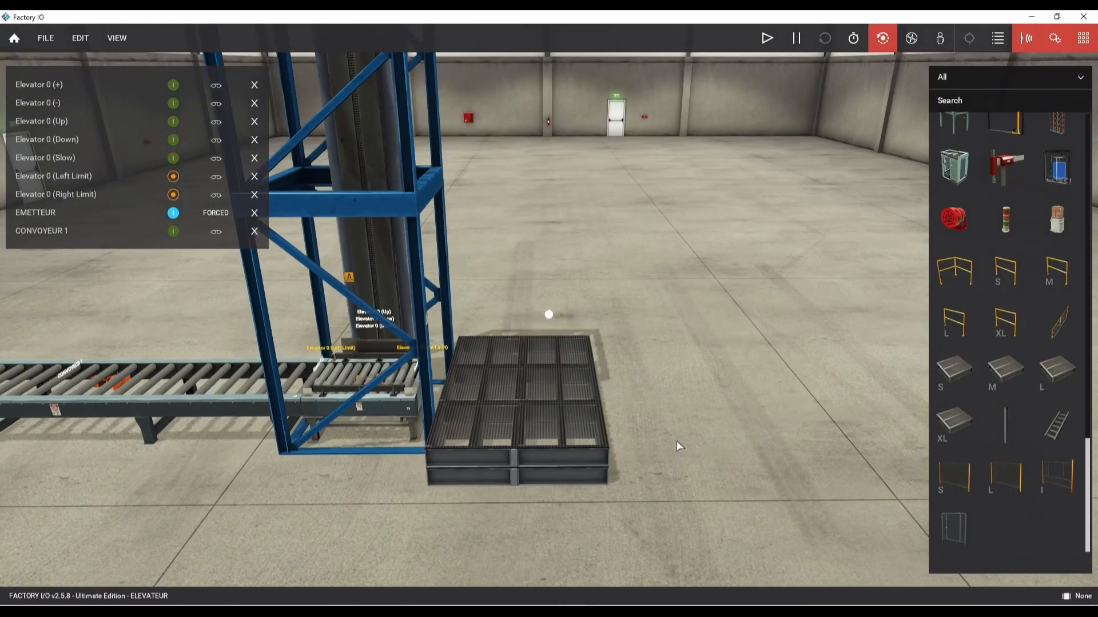
- Duplicate the two-platform stack, raise the copy and move it over the original stack beside the elevator
{"action": "left_click_drag", "start_coordinate": [676, 513], "coordinate": [411, 284]}
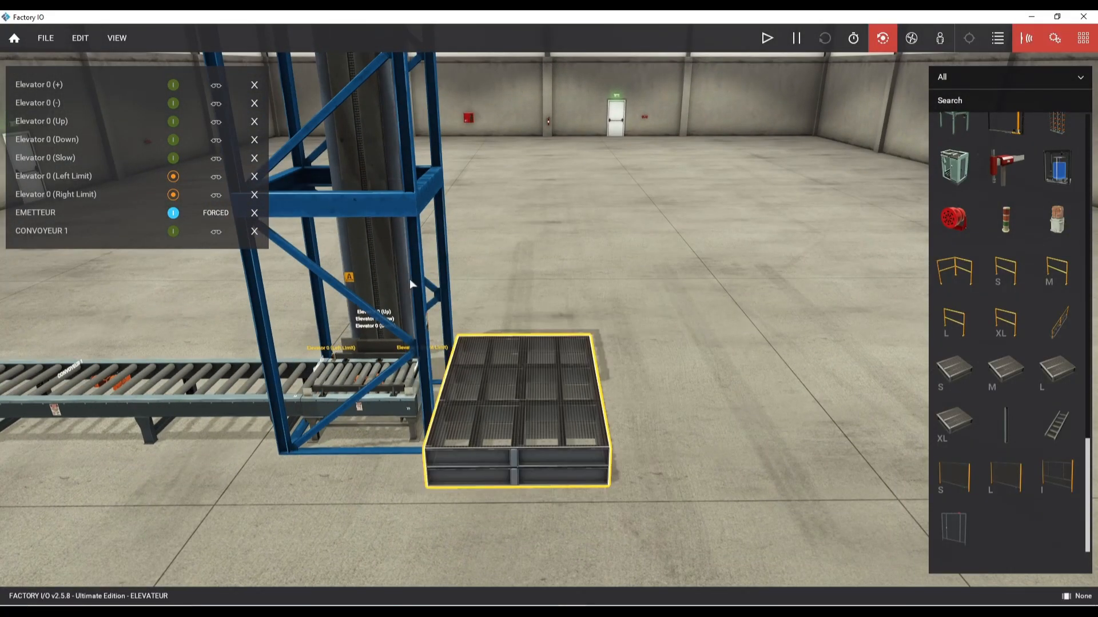
{"action": "left_click_drag", "start_coordinate": [610, 427], "coordinate": [692, 407], "text": "alt"}
{"action": "right_click", "coordinate": [725, 430]}
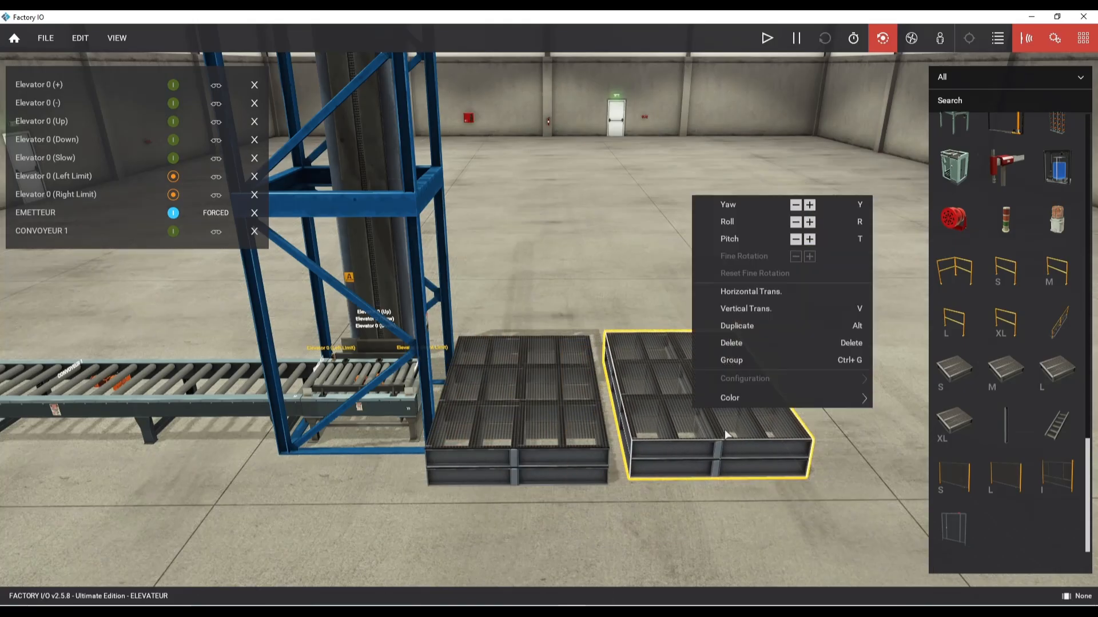
{"action": "left_click", "coordinate": [737, 309]}
{"action": "left_click_drag", "start_coordinate": [643, 353], "coordinate": [502, 362]}
- Lower the copied pair of platforms onto the lower pair and align them into a four-level stack
{"action": "right_click_drag", "start_coordinate": [657, 447], "coordinate": [570, 434]}
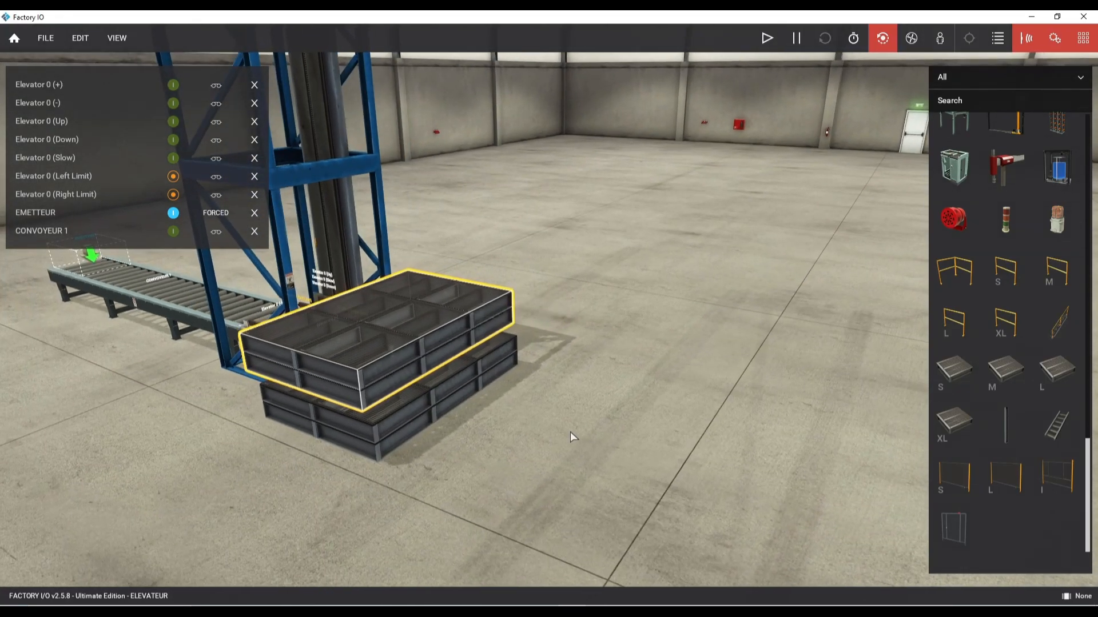
{"action": "scroll", "coordinate": [585, 421], "scroll_direction": "down", "scroll_amount": 6}
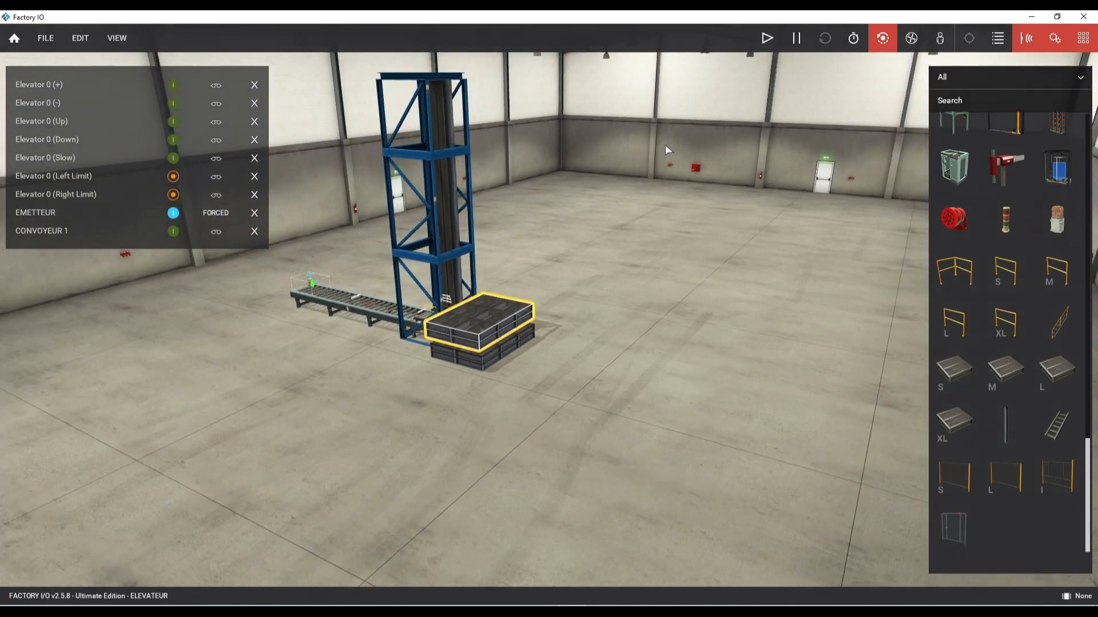
{"action": "scroll", "coordinate": [472, 178], "scroll_direction": "up", "scroll_amount": 2}
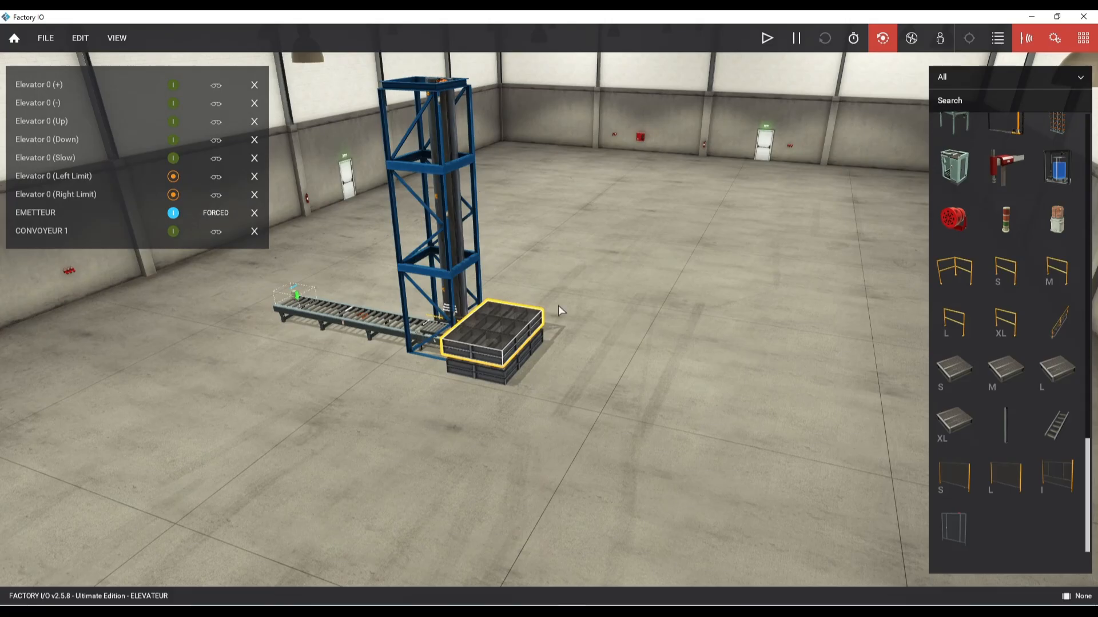
{"action": "right_click_drag", "start_coordinate": [577, 335], "coordinate": [574, 336]}
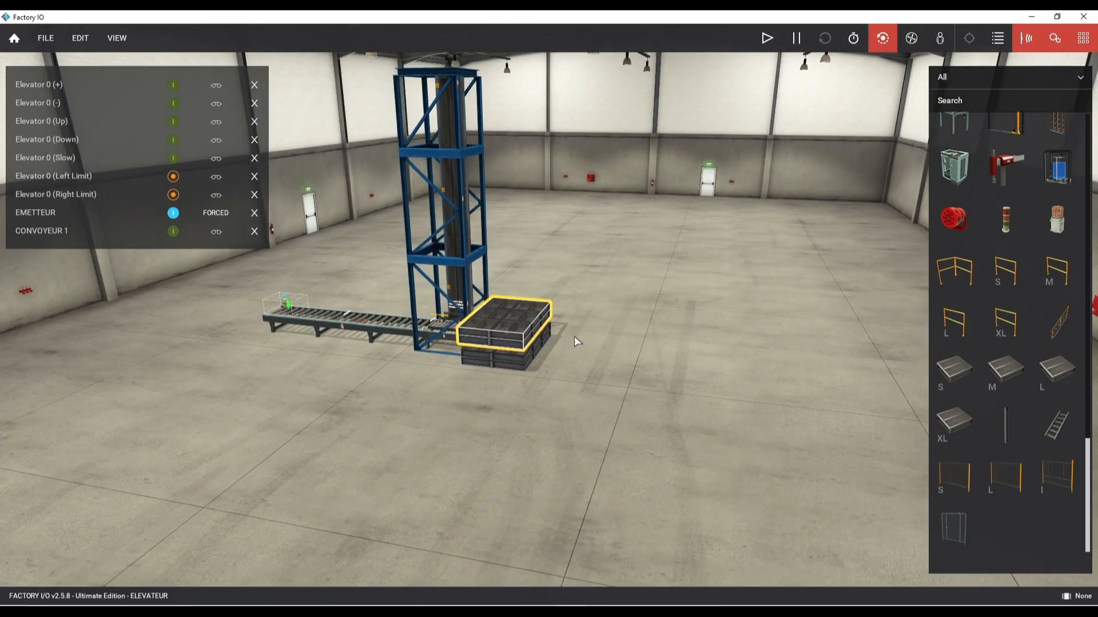
{"action": "right_click", "coordinate": [510, 333]}
{"action": "left_click", "coordinate": [566, 446]}
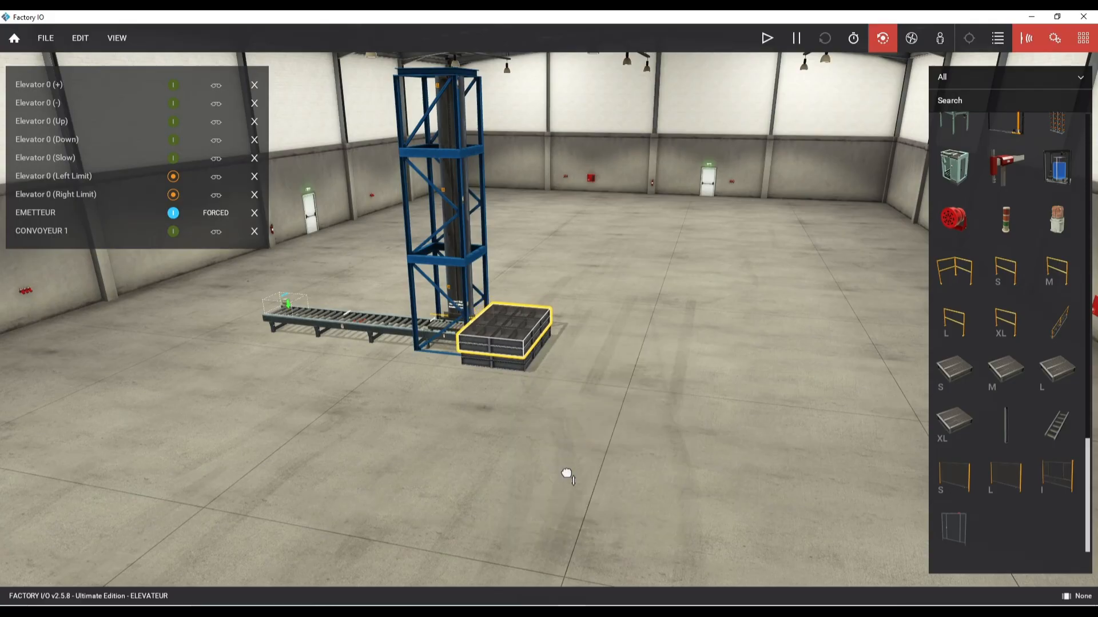
{"action": "right_click_drag", "start_coordinate": [498, 421], "coordinate": [544, 405]}
{"action": "left_click_drag", "start_coordinate": [531, 338], "coordinate": [527, 354]}
{"action": "scroll", "coordinate": [530, 365], "scroll_direction": "up", "scroll_amount": 5}
{"action": "right_click_drag", "start_coordinate": [540, 369], "coordinate": [615, 375]}
{"action": "right_click_drag", "start_coordinate": [504, 371], "coordinate": [580, 371]}
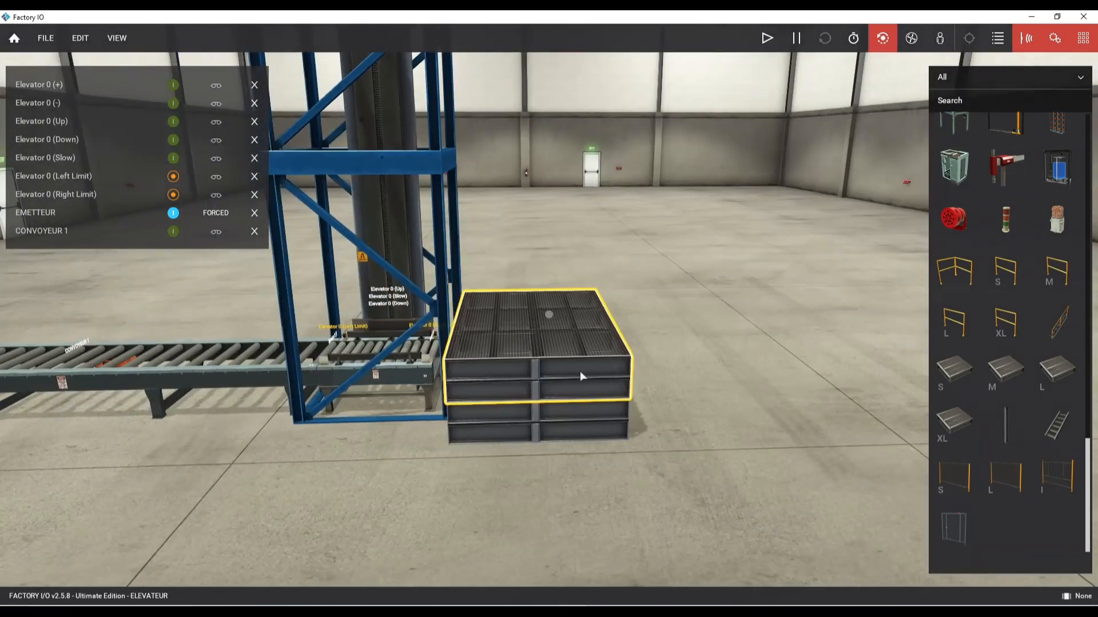
- Duplicate the four-platform stack, raise the copy and move it over the original stack
{"action": "left_click", "coordinate": [701, 376]}
{"action": "left_click_drag", "start_coordinate": [689, 496], "coordinate": [419, 225]}
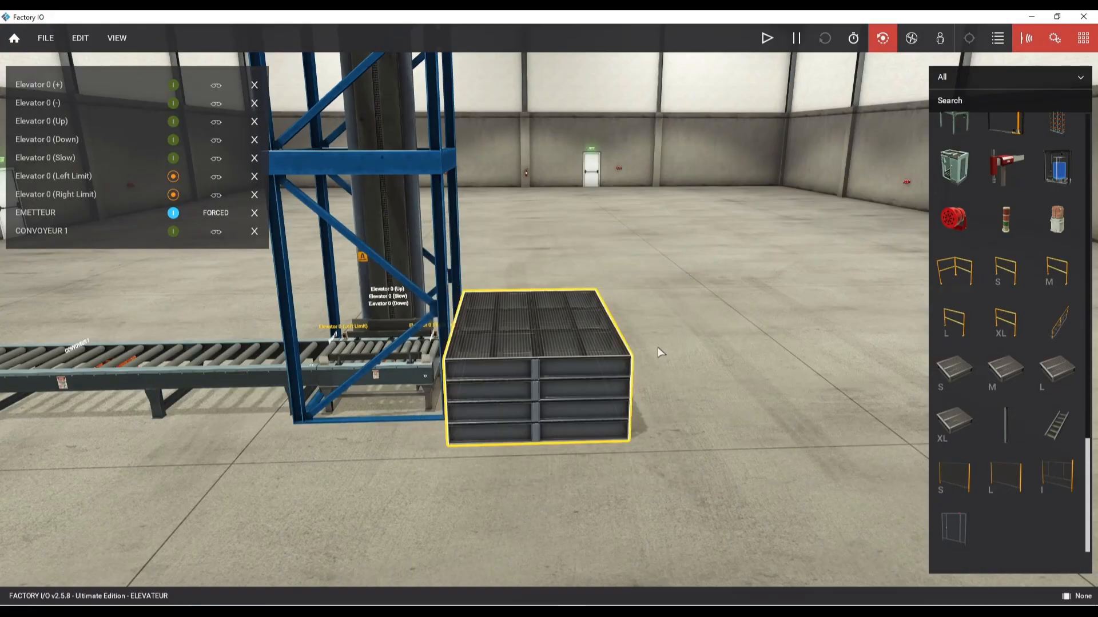
{"action": "key", "text": "ctrl+c"}
{"action": "key", "text": "ctrl+v"}
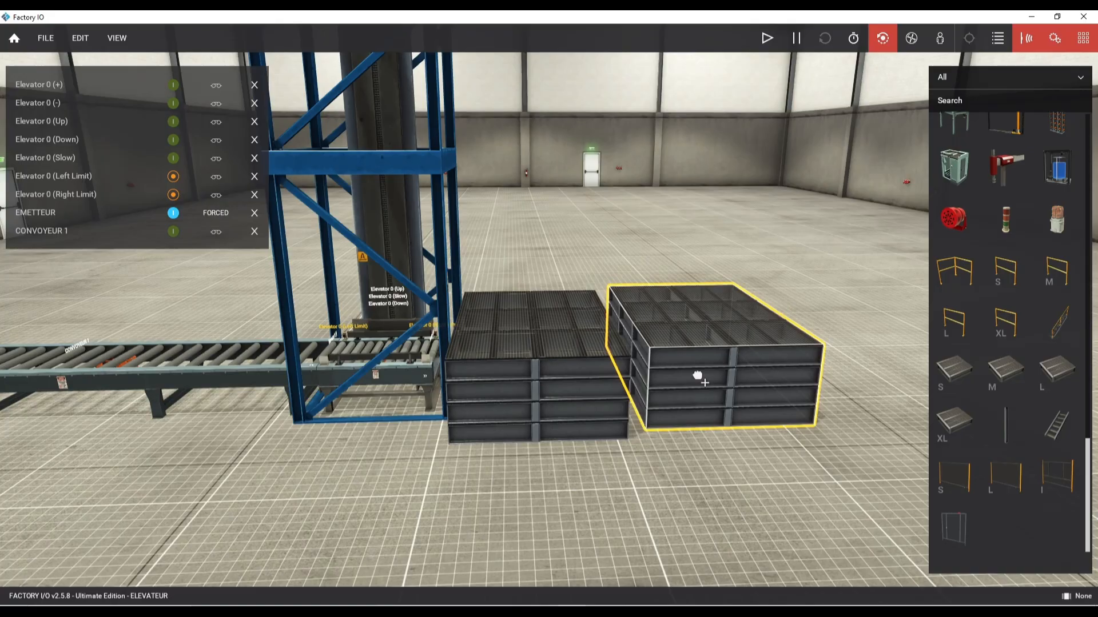
{"action": "left_click", "coordinate": [698, 383]}
{"action": "right_click", "coordinate": [697, 384]}
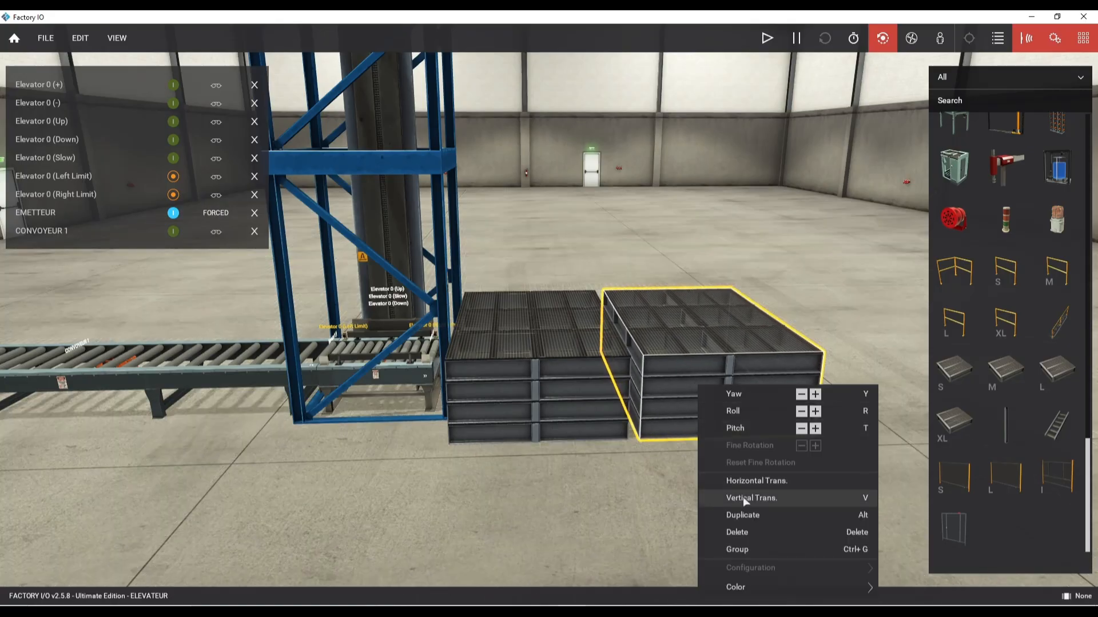
{"action": "left_click", "coordinate": [744, 498]}
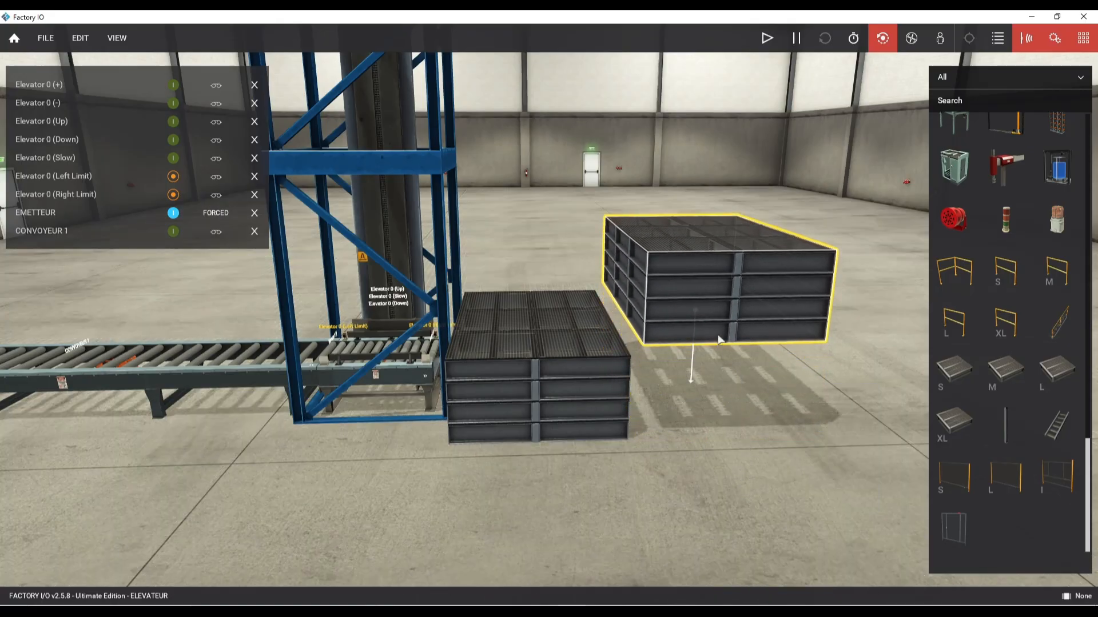
{"action": "left_click_drag", "start_coordinate": [718, 340], "coordinate": [480, 322]}
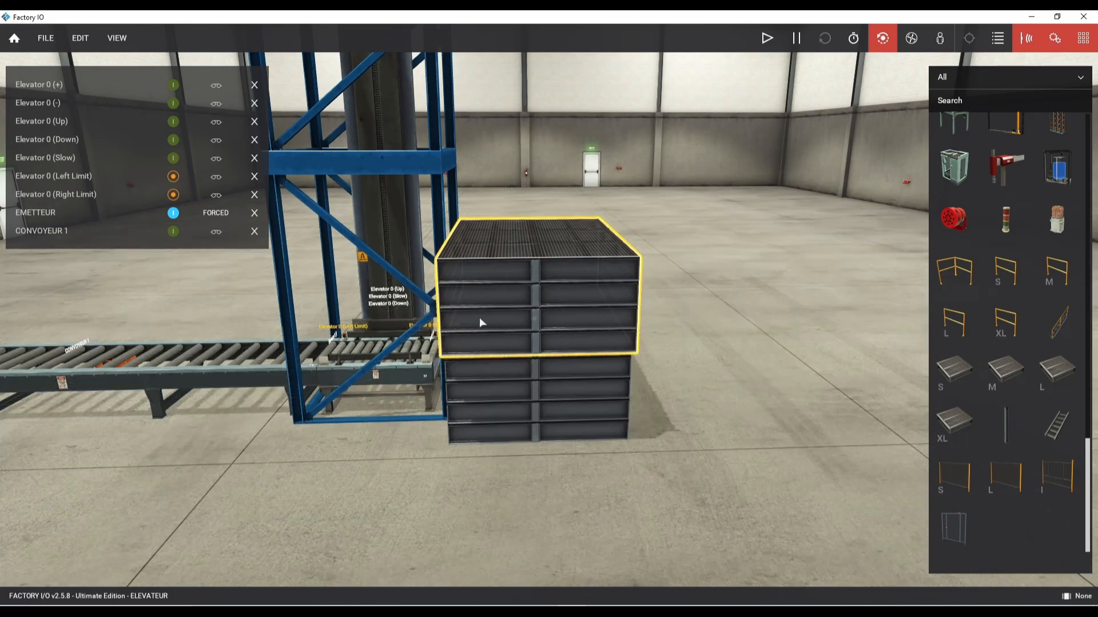
- Lower the copied four-platform stack onto the original and align them into an eight-level stack
{"action": "right_click_drag", "start_coordinate": [479, 318], "coordinate": [412, 323]}
{"action": "right_click", "coordinate": [412, 322]}
{"action": "left_click", "coordinate": [469, 438]}
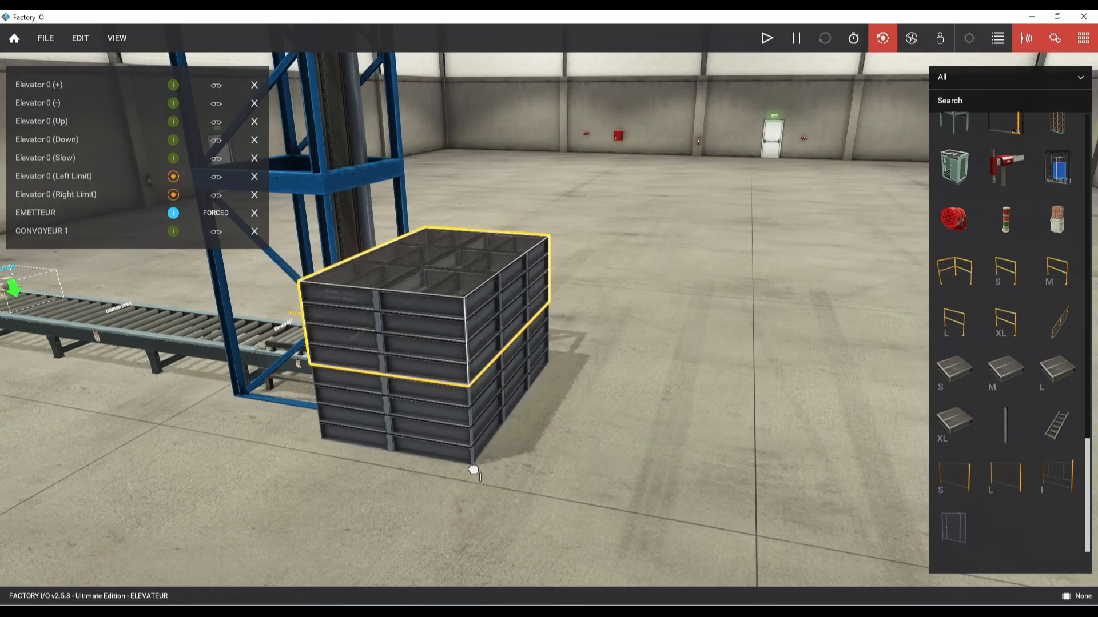
{"action": "right_click_drag", "start_coordinate": [570, 458], "coordinate": [640, 470]}
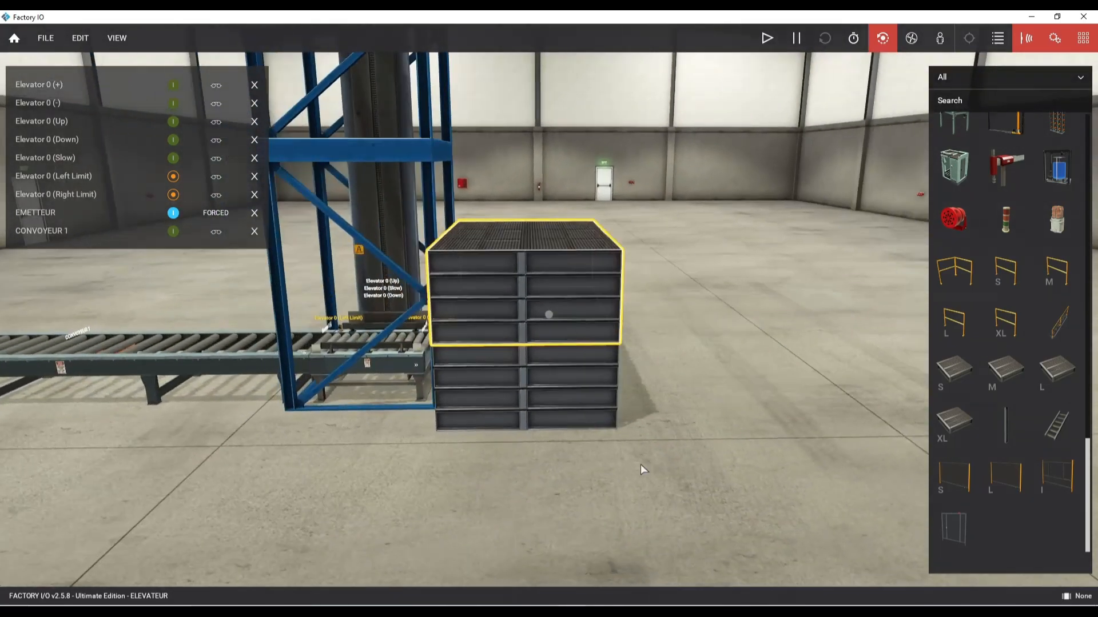
- Duplicate the eight-platform stack, raise the copy and move it over the original stack beside the elevator
{"action": "left_click_drag", "start_coordinate": [705, 482], "coordinate": [413, 164]}
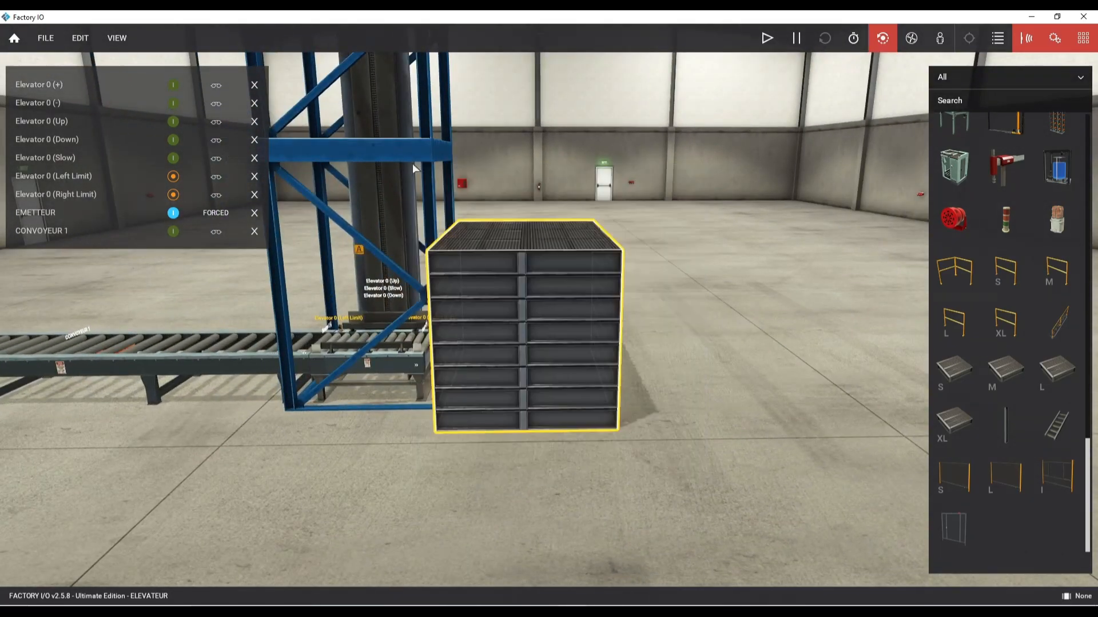
{"action": "key", "text": "ctrl+c"}
{"action": "key", "text": "ctrl+v"}
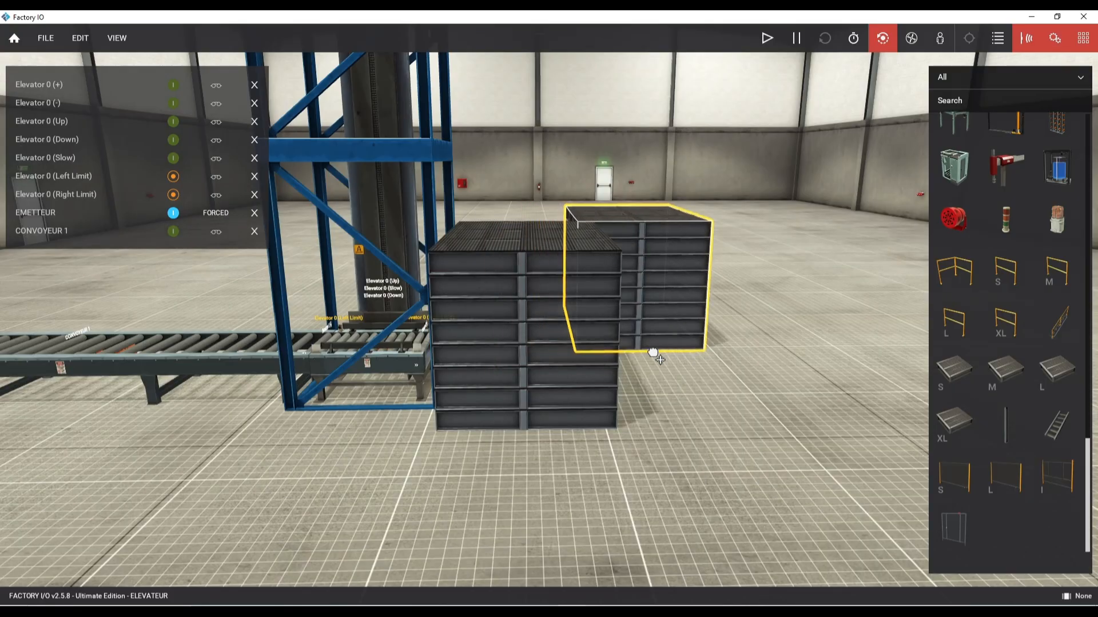
{"action": "left_click", "coordinate": [664, 367]}
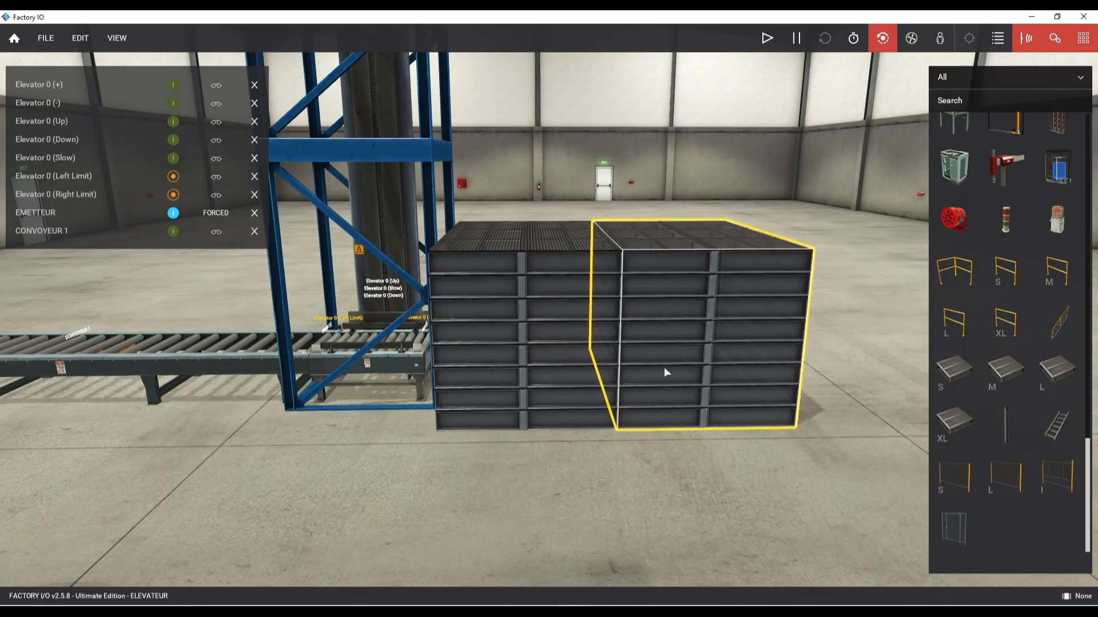
{"action": "right_click", "coordinate": [669, 364]}
{"action": "left_click", "coordinate": [722, 467]}
{"action": "right_click_drag", "start_coordinate": [695, 348], "coordinate": [661, 286]}
{"action": "left_click_drag", "start_coordinate": [661, 286], "coordinate": [458, 283]}
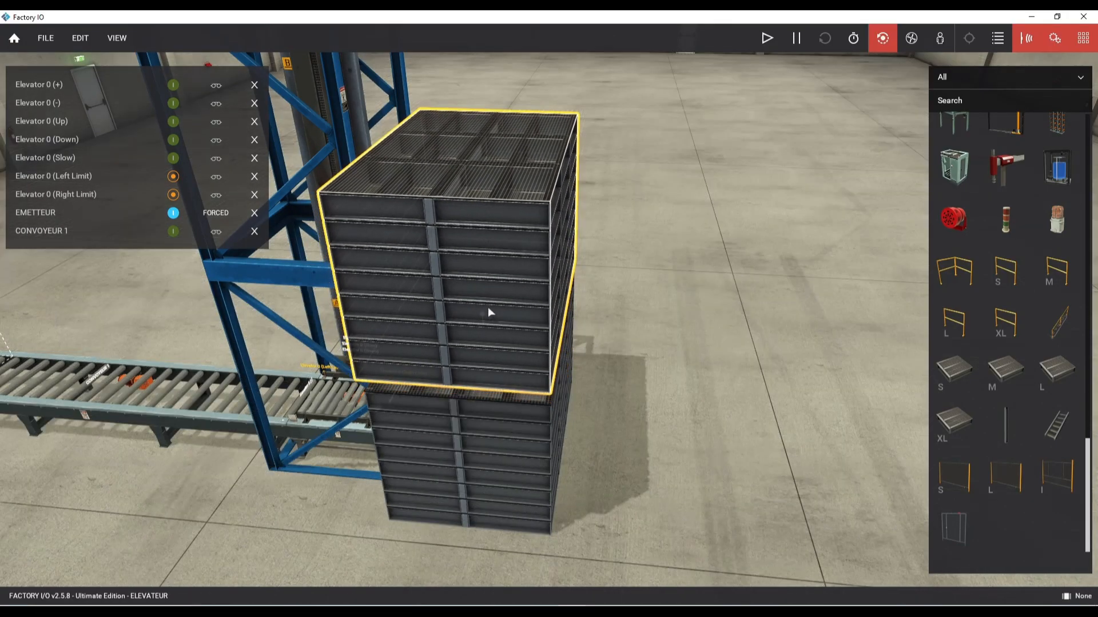
- Lower the copied eight platforms onto the lower eight and align their edges to form a sixteen-level stack
{"action": "right_click_drag", "start_coordinate": [488, 307], "coordinate": [542, 314]}
{"action": "right_click", "coordinate": [548, 335]}
{"action": "left_click", "coordinate": [595, 411]}
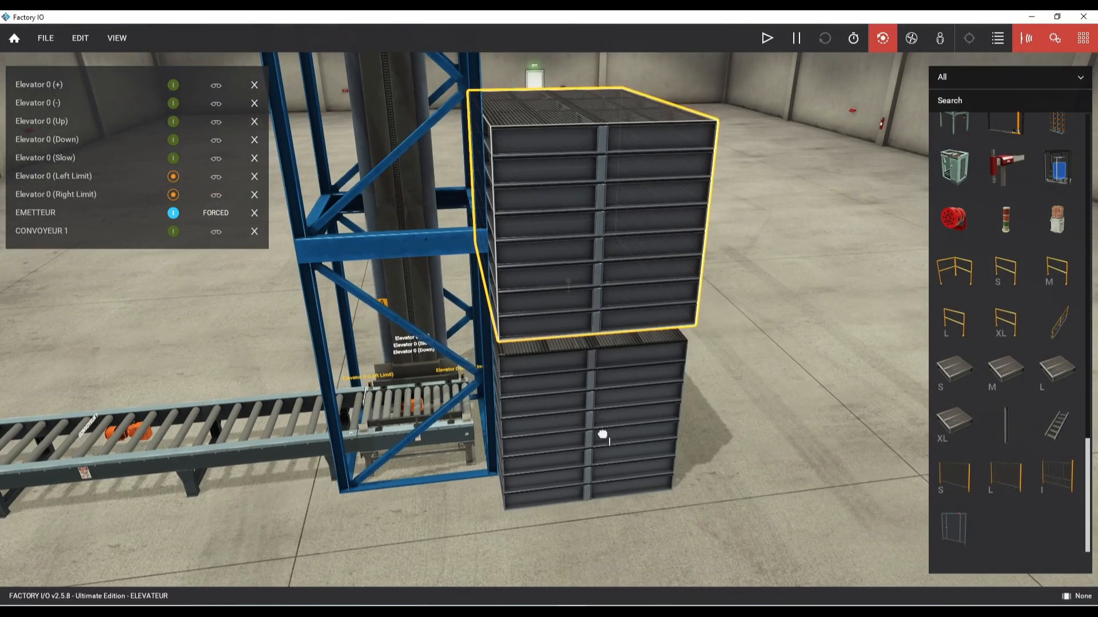
{"action": "right_click_drag", "start_coordinate": [646, 412], "coordinate": [454, 422]}
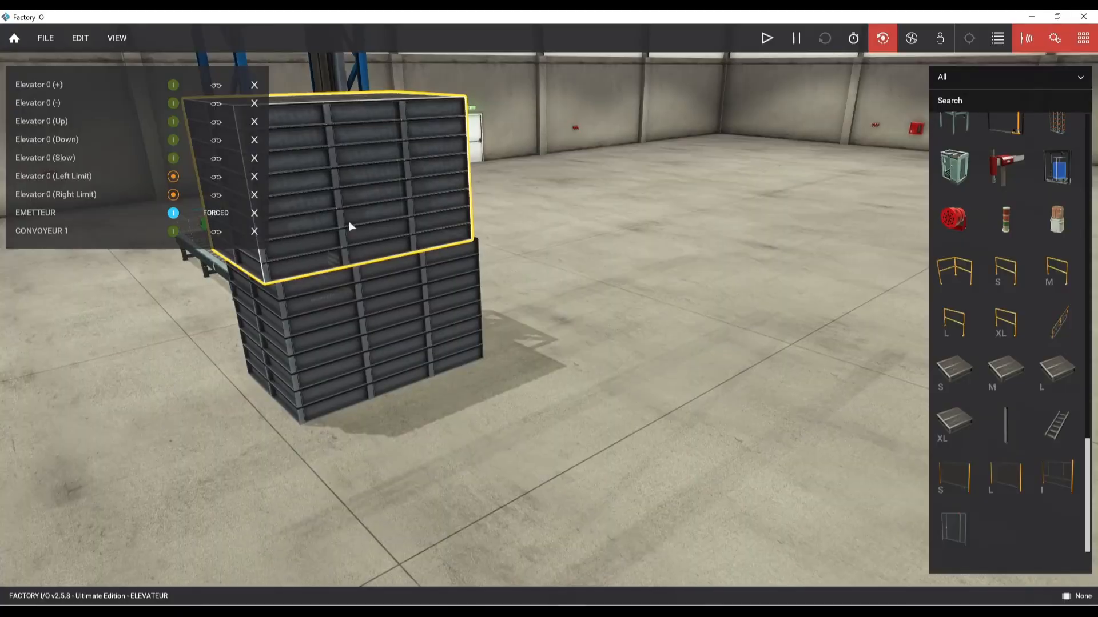
{"action": "left_click_drag", "start_coordinate": [349, 221], "coordinate": [360, 220]}
{"action": "right_click_drag", "start_coordinate": [439, 306], "coordinate": [686, 319]}
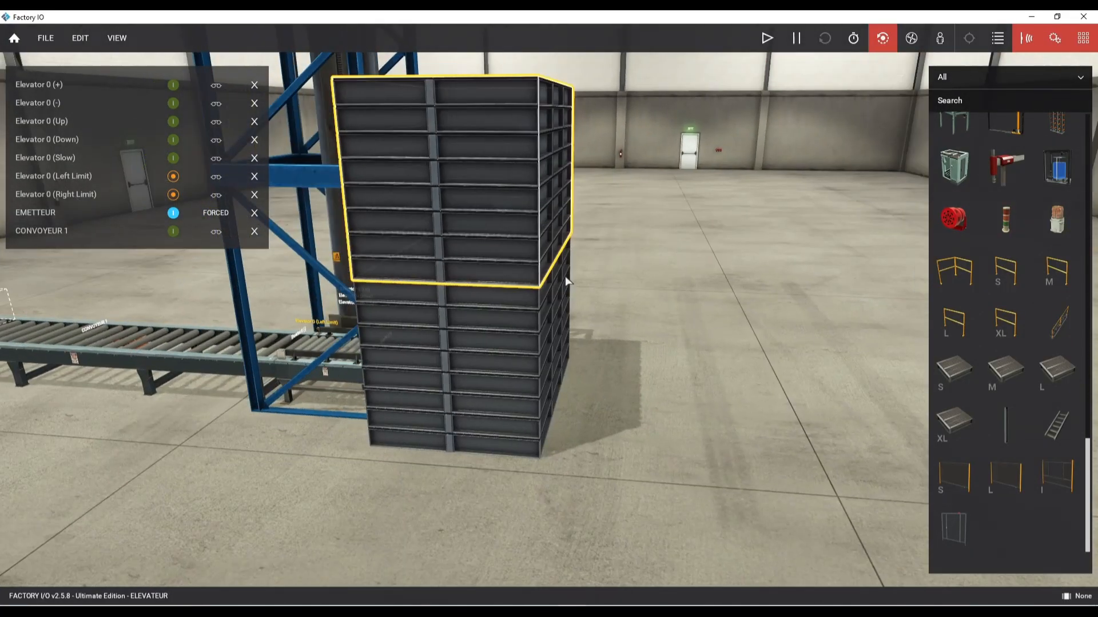
{"action": "scroll", "coordinate": [456, 201], "scroll_direction": "down", "scroll_amount": 5}
{"action": "right_click_drag", "start_coordinate": [503, 249], "coordinate": [535, 252]}
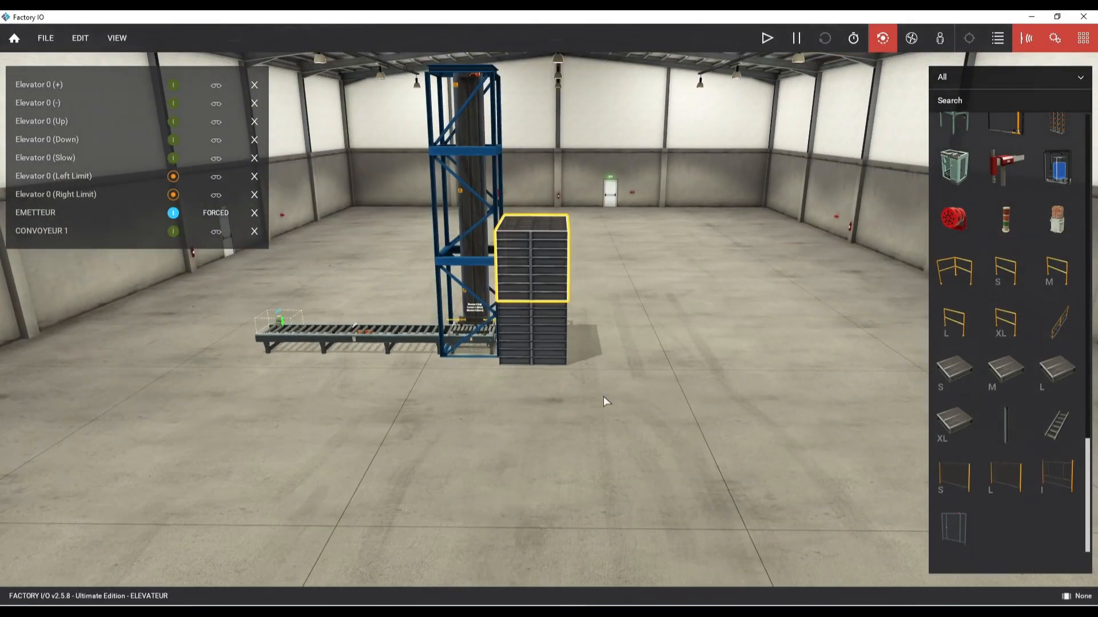
- Duplicate the sixteen-platform stack, raise the copy and move it over the original stack
{"action": "left_click_drag", "start_coordinate": [602, 396], "coordinate": [481, 170]}
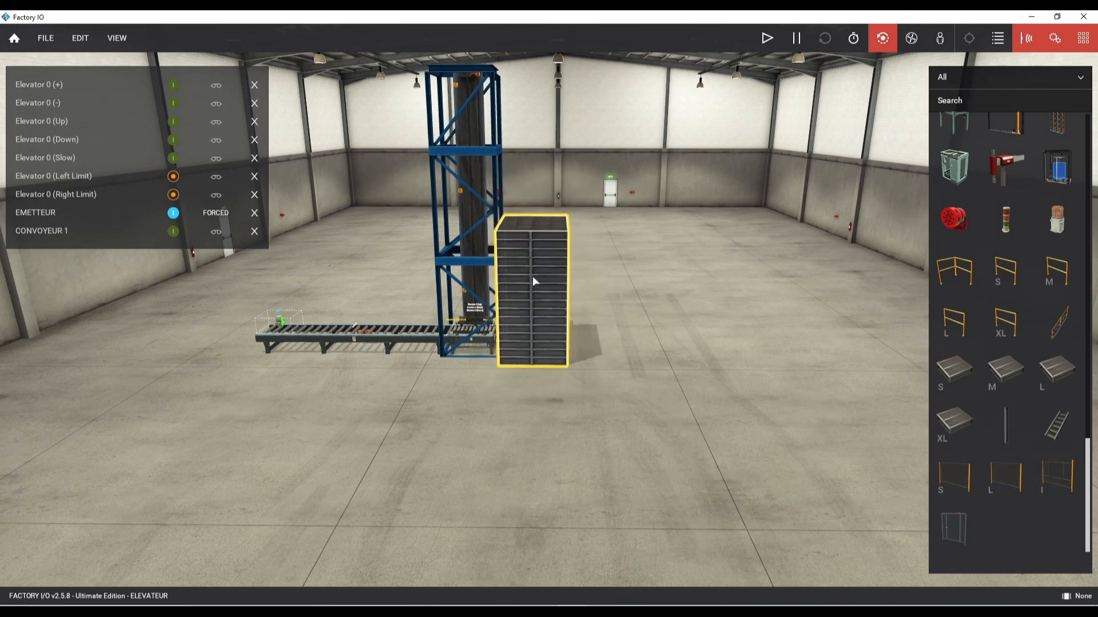
{"action": "left_click_drag", "start_coordinate": [542, 303], "coordinate": [592, 348]}
{"action": "right_click", "coordinate": [592, 348]}
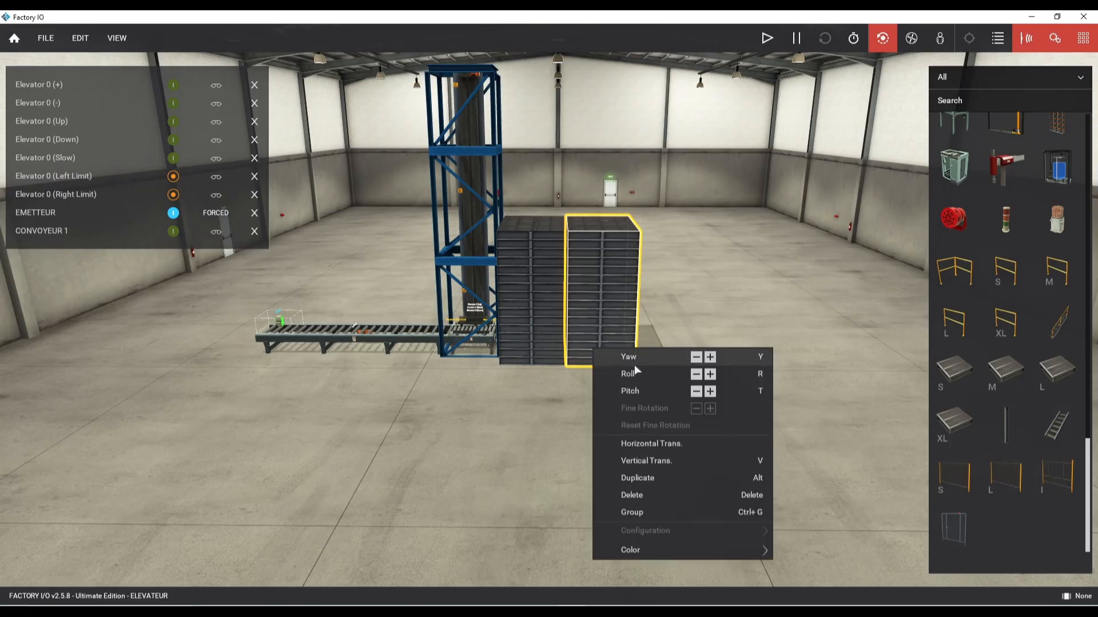
{"action": "left_click", "coordinate": [663, 461]}
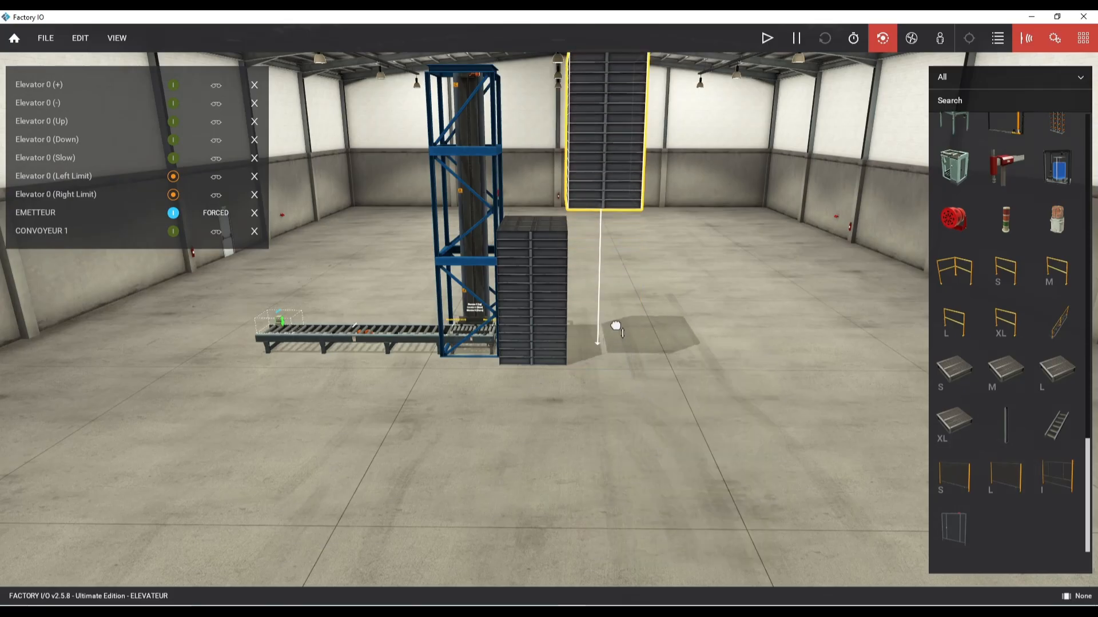
{"action": "right_click_drag", "start_coordinate": [696, 365], "coordinate": [551, 207]}
{"action": "scroll", "coordinate": [482, 200], "scroll_direction": "up", "scroll_amount": 3}
{"action": "left_click_drag", "start_coordinate": [482, 199], "coordinate": [461, 197]}
{"action": "right_click_drag", "start_coordinate": [605, 323], "coordinate": [448, 186]}
- Lower the copied sixteen-platform stack onto the lower one and align their edges into a single tower beside the elevator
{"action": "right_click", "coordinate": [463, 183]}
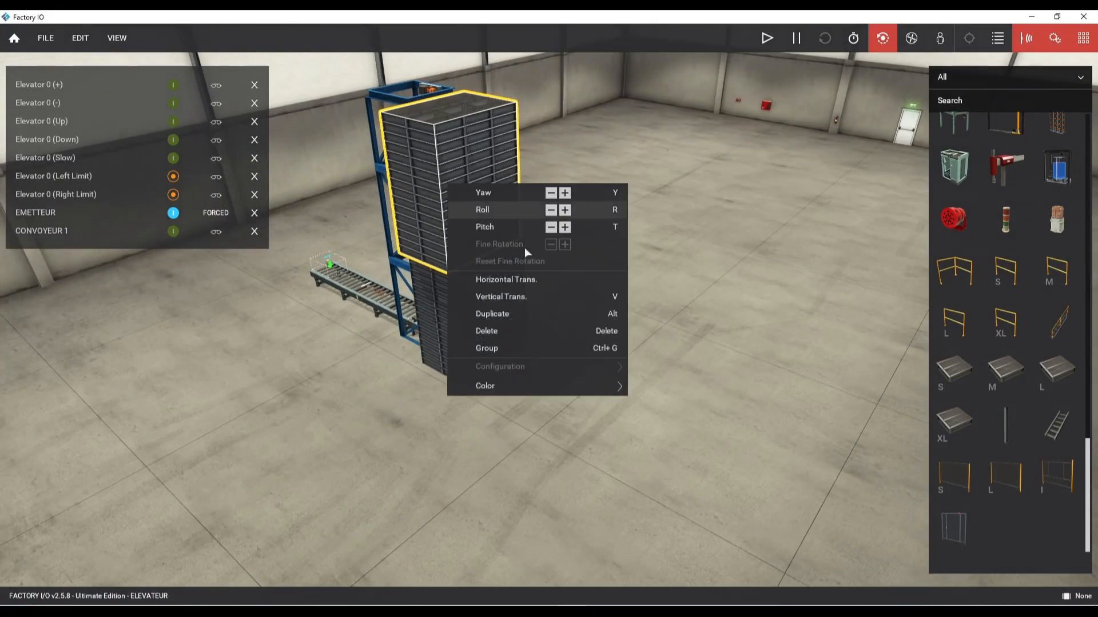
{"action": "left_click", "coordinate": [507, 312]}
{"action": "left_click", "coordinate": [513, 332]}
{"action": "right_click_drag", "start_coordinate": [772, 380], "coordinate": [636, 266]}
{"action": "left_click_drag", "start_coordinate": [548, 222], "coordinate": [537, 221]}
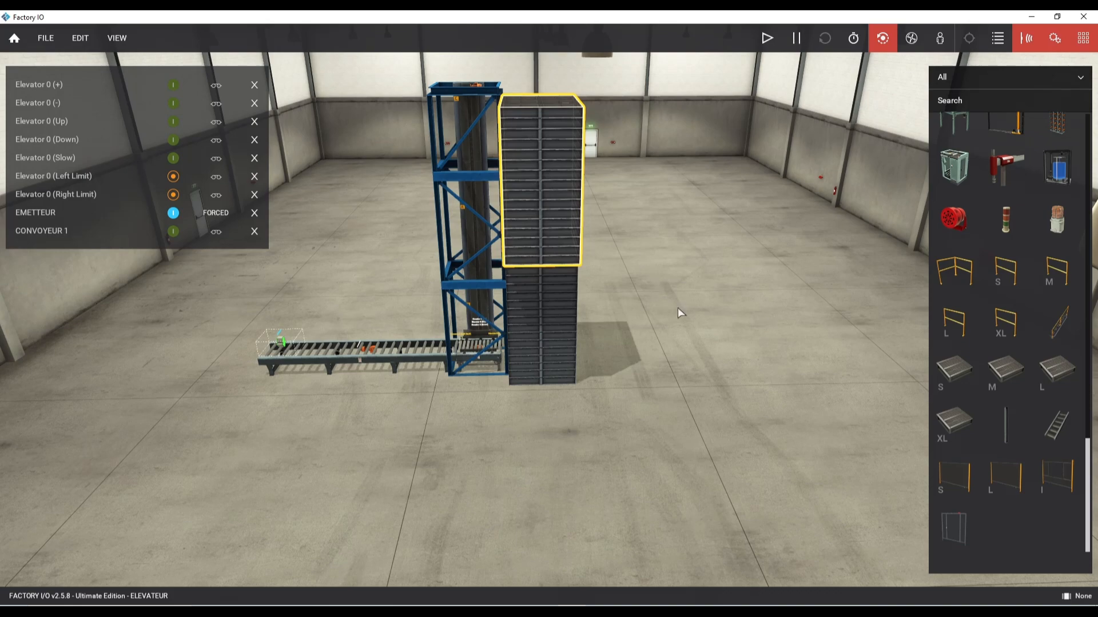
{"action": "right_click_drag", "start_coordinate": [677, 312], "coordinate": [379, 260]}
{"action": "left_click_drag", "start_coordinate": [421, 181], "coordinate": [434, 182]}
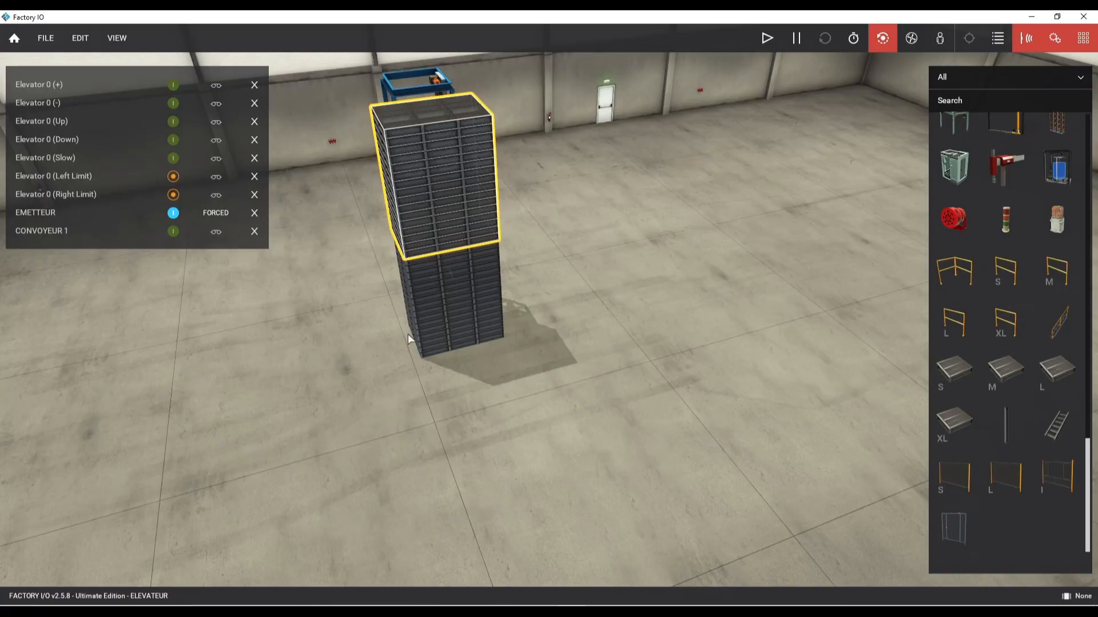
{"action": "right_click_drag", "start_coordinate": [409, 338], "coordinate": [664, 388]}
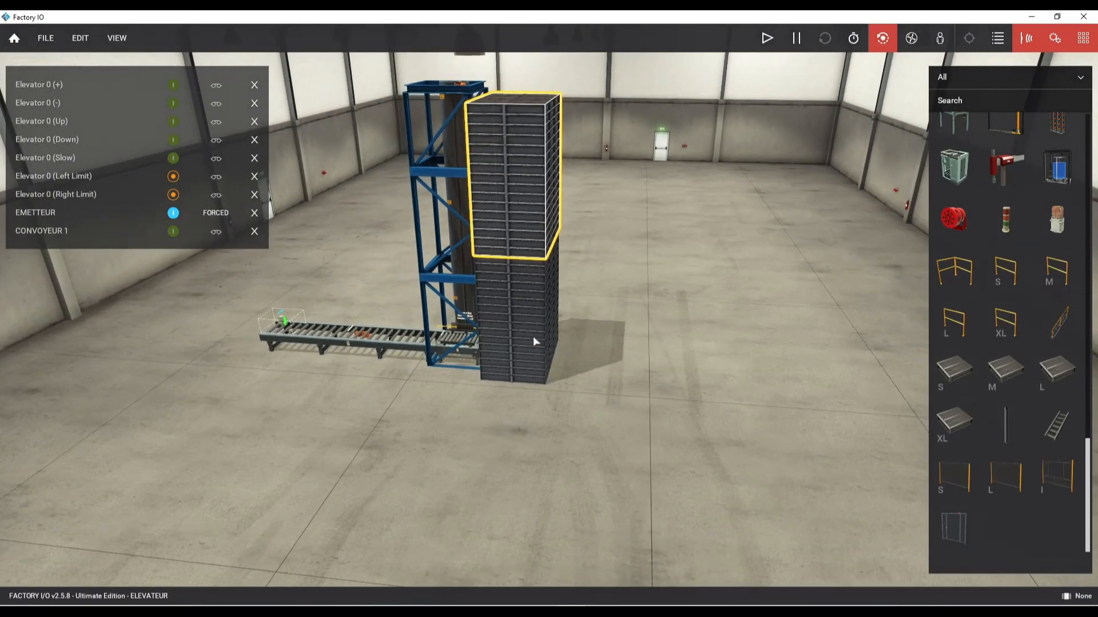
{"action": "right_click_drag", "start_coordinate": [534, 340], "coordinate": [595, 352]}
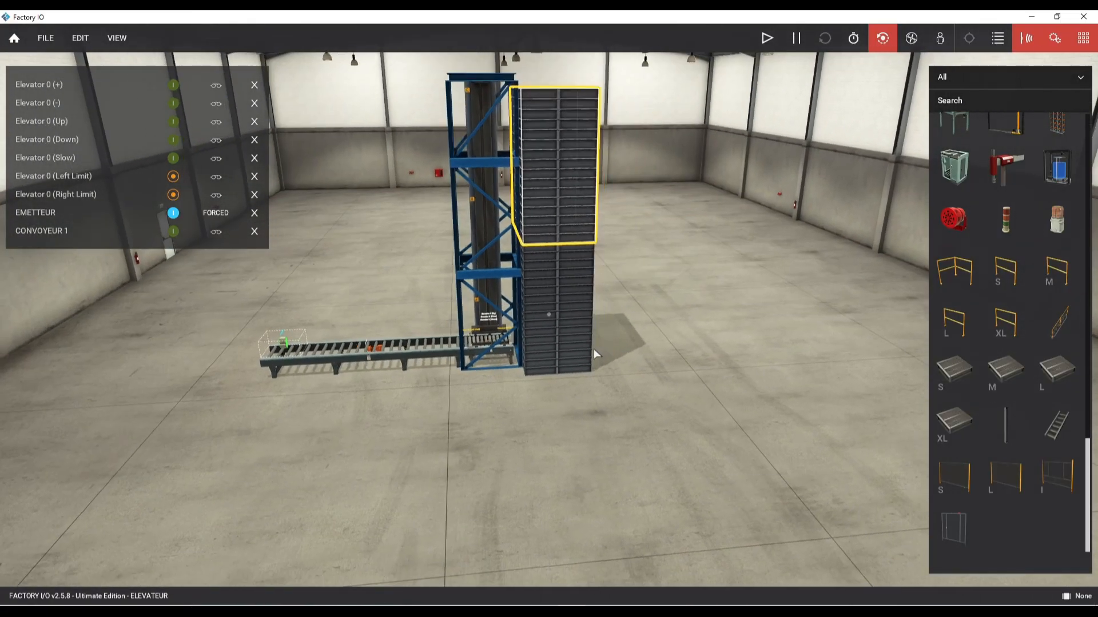
{"action": "right_click_drag", "start_coordinate": [684, 290], "coordinate": [479, 250]}
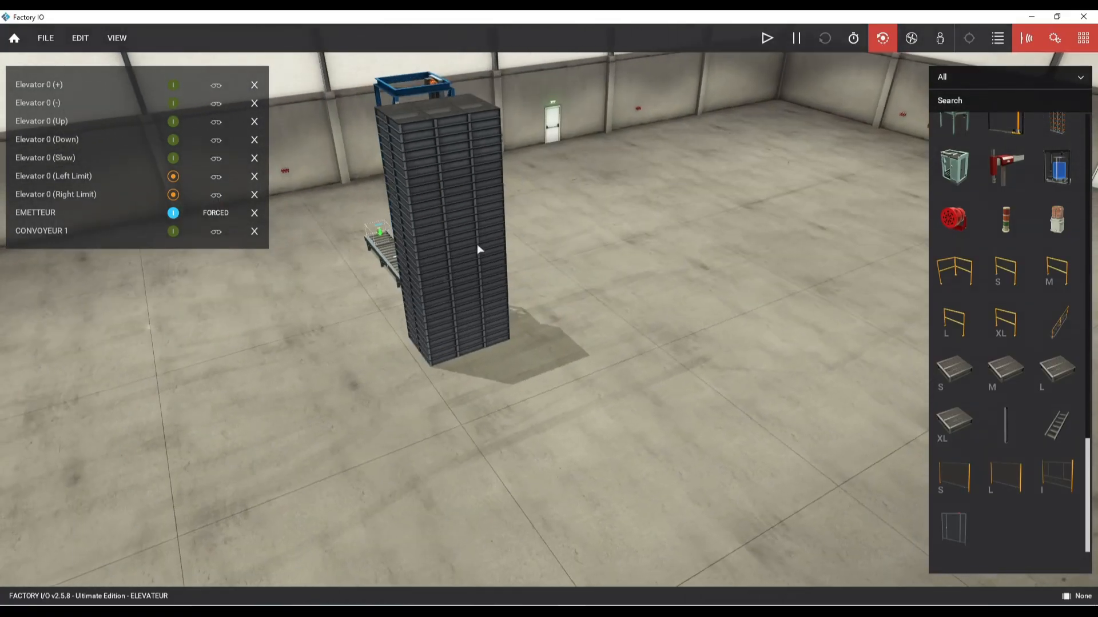
{"action": "right_click_drag", "start_coordinate": [485, 152], "coordinate": [723, 282]}
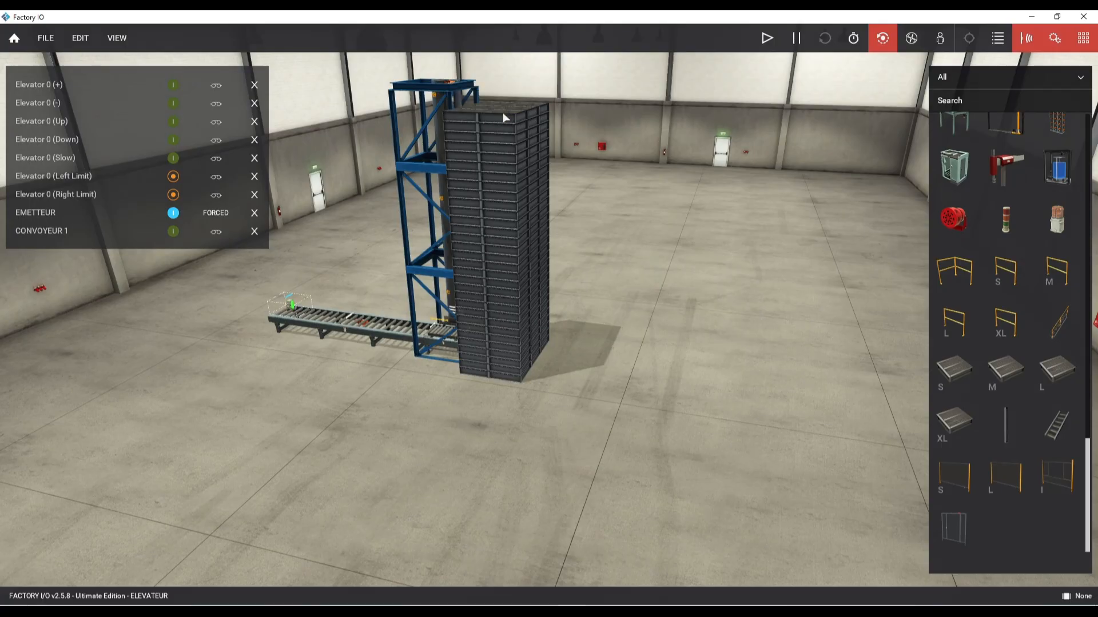
{"action": "right_click_drag", "start_coordinate": [561, 146], "coordinate": [542, 162]}
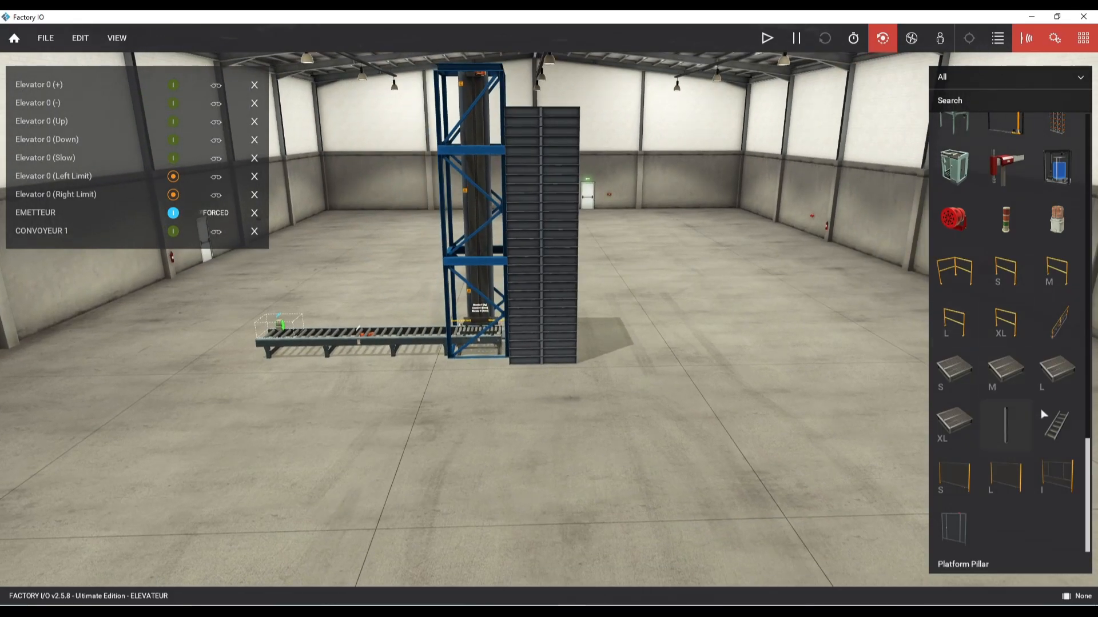
- Place a 2 m roller conveyor on the floor beside the platform tower, on the side away from the elevator
{"action": "scroll", "coordinate": [1003, 286], "scroll_direction": "up", "scroll_amount": 5}
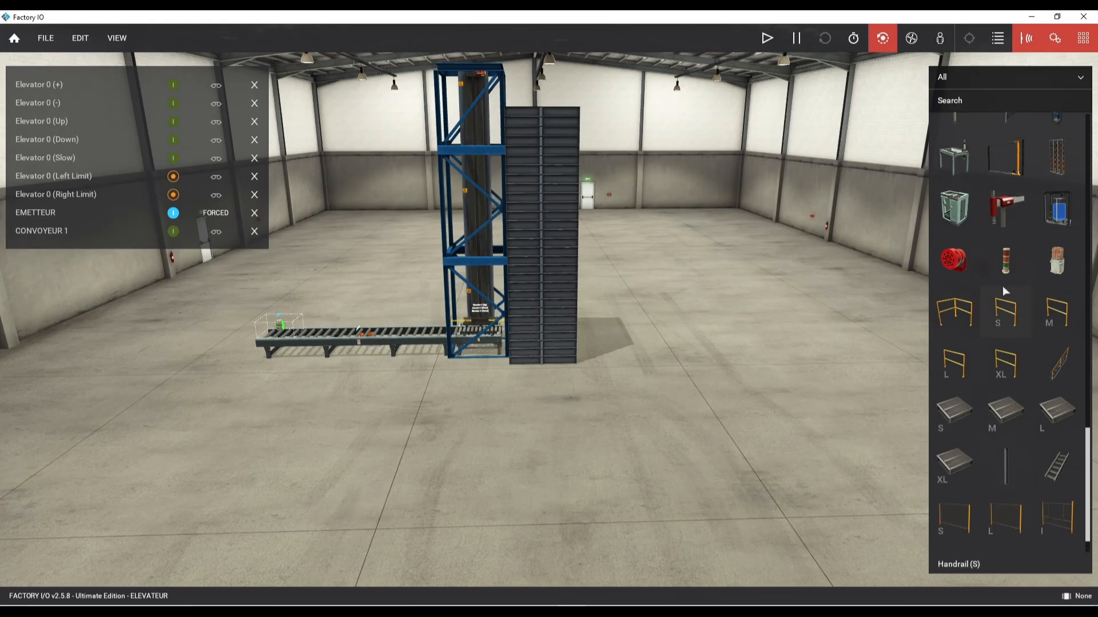
{"action": "scroll", "coordinate": [1004, 290], "scroll_direction": "up", "scroll_amount": 5}
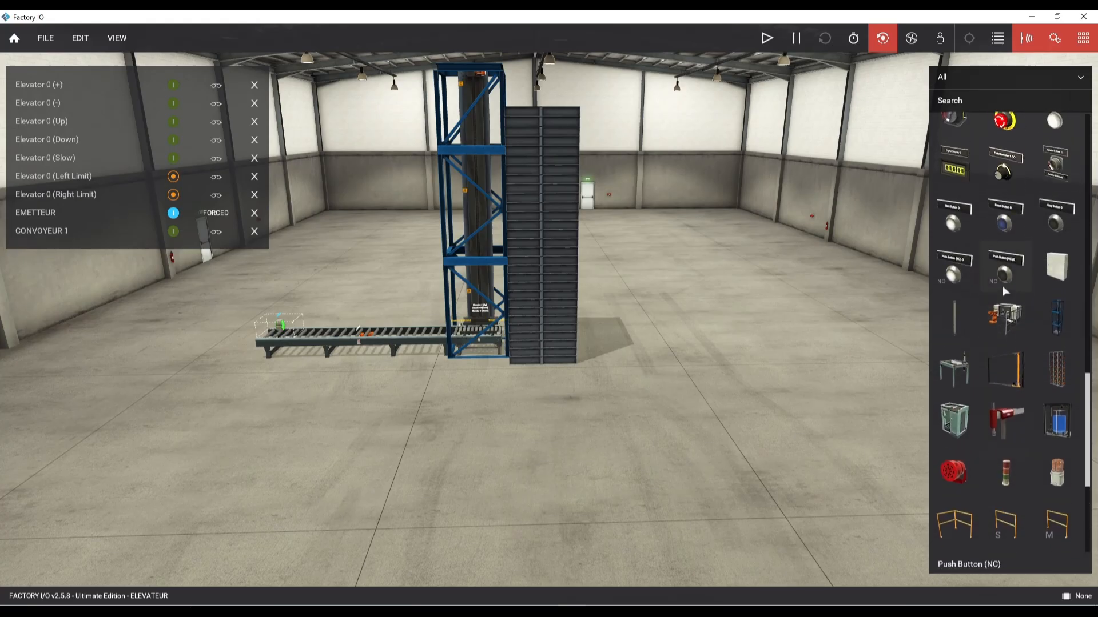
{"action": "scroll", "coordinate": [1004, 291], "scroll_direction": "up", "scroll_amount": 9}
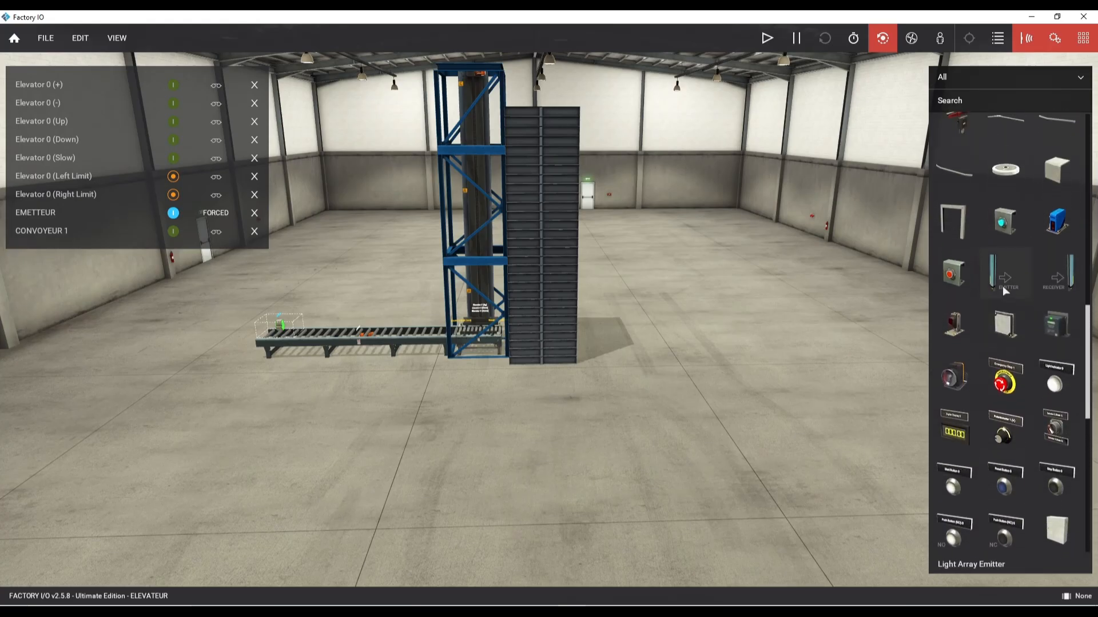
{"action": "scroll", "coordinate": [1012, 275], "scroll_direction": "up", "scroll_amount": 2}
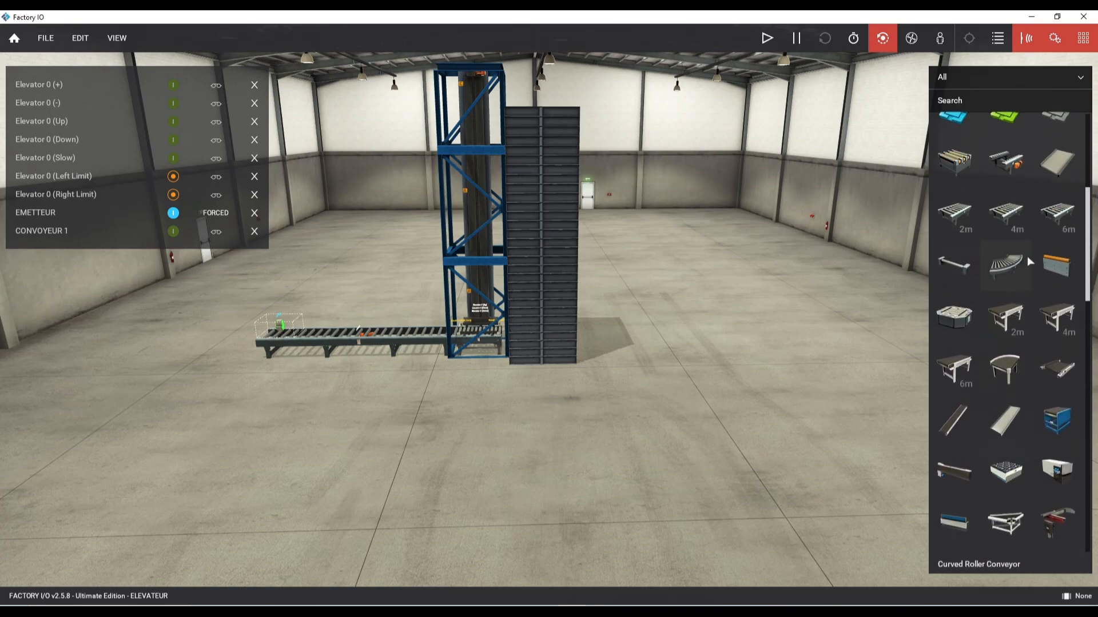
{"action": "left_click_drag", "start_coordinate": [955, 221], "coordinate": [659, 364]}
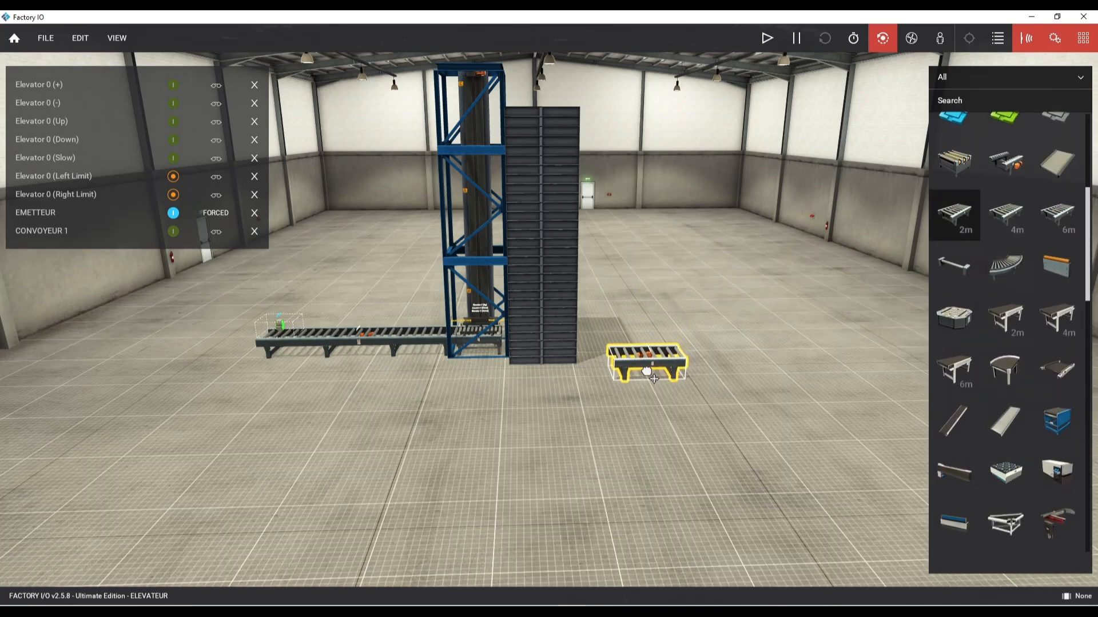
- Raise the 2 m roller conveyor vertically above the height of the platform tower
{"action": "right_click_drag", "start_coordinate": [784, 330], "coordinate": [694, 345]}
{"action": "scroll", "coordinate": [742, 296], "scroll_direction": "down", "scroll_amount": 2}
{"action": "scroll", "coordinate": [653, 376], "scroll_direction": "up", "scroll_amount": 5}
{"action": "right_click_drag", "start_coordinate": [693, 386], "coordinate": [504, 343]}
{"action": "scroll", "coordinate": [571, 469], "scroll_direction": "up", "scroll_amount": 4}
{"action": "scroll", "coordinate": [570, 469], "scroll_direction": "down", "scroll_amount": 3}
{"action": "right_click_drag", "start_coordinate": [571, 469], "coordinate": [637, 467]}
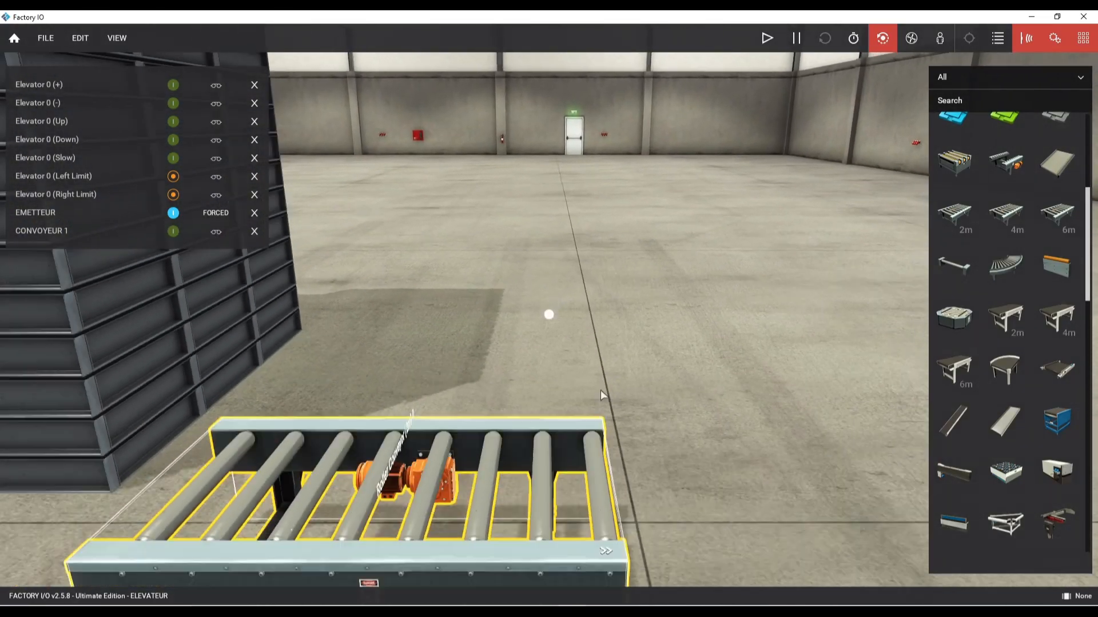
{"action": "scroll", "coordinate": [561, 427], "scroll_direction": "down", "scroll_amount": 1}
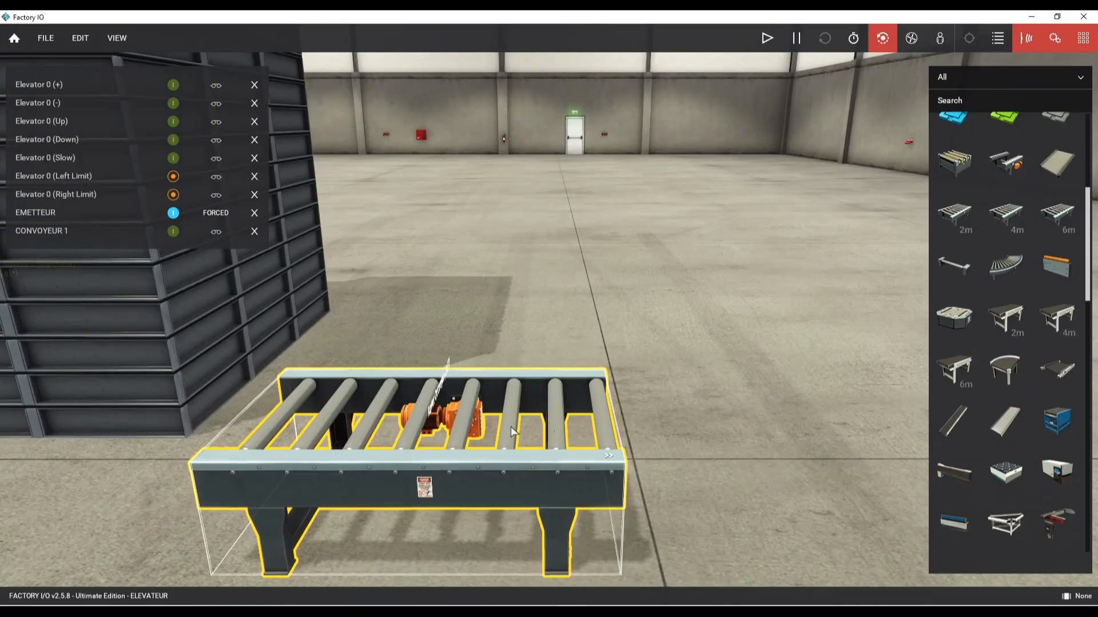
{"action": "scroll", "coordinate": [551, 403], "scroll_direction": "down", "scroll_amount": 5}
{"action": "right_click_drag", "start_coordinate": [551, 403], "coordinate": [553, 339]}
{"action": "right_click", "coordinate": [537, 337]}
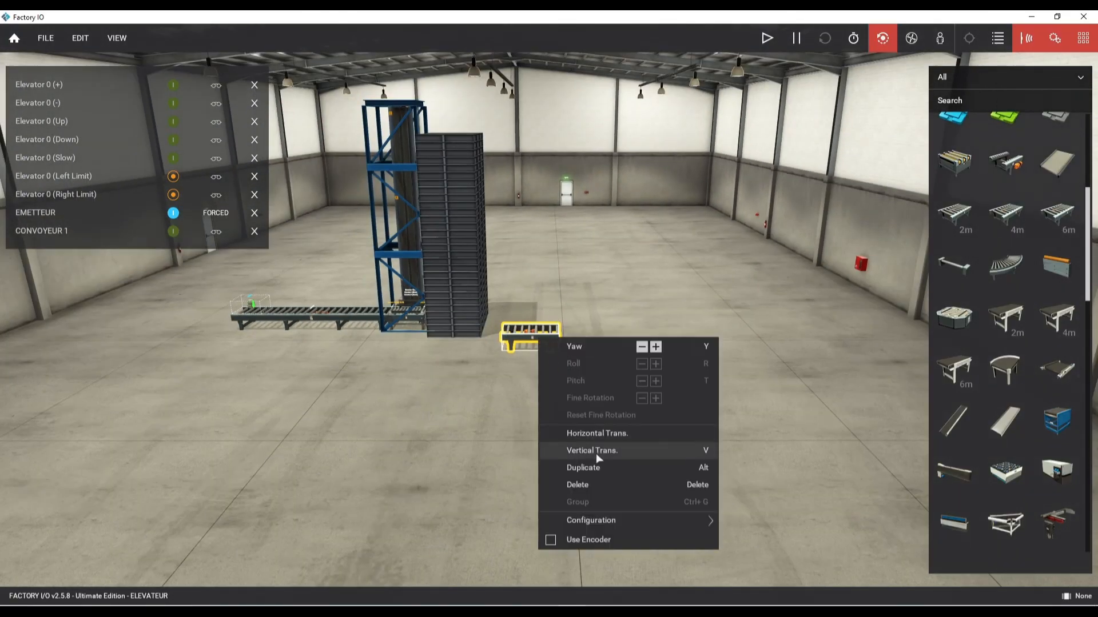
{"action": "left_click", "coordinate": [596, 454]}
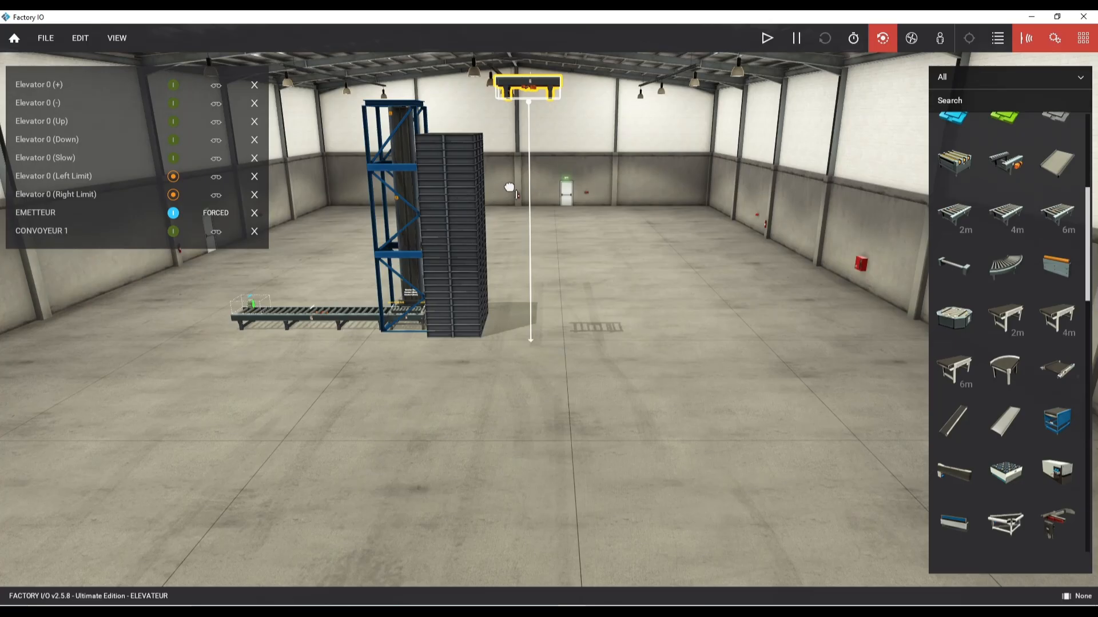
- Move the raised 2 m conveyor horizontally until it is over the platform tower, next to the elevator
{"action": "scroll", "coordinate": [522, 200], "scroll_direction": "down", "scroll_amount": 3}
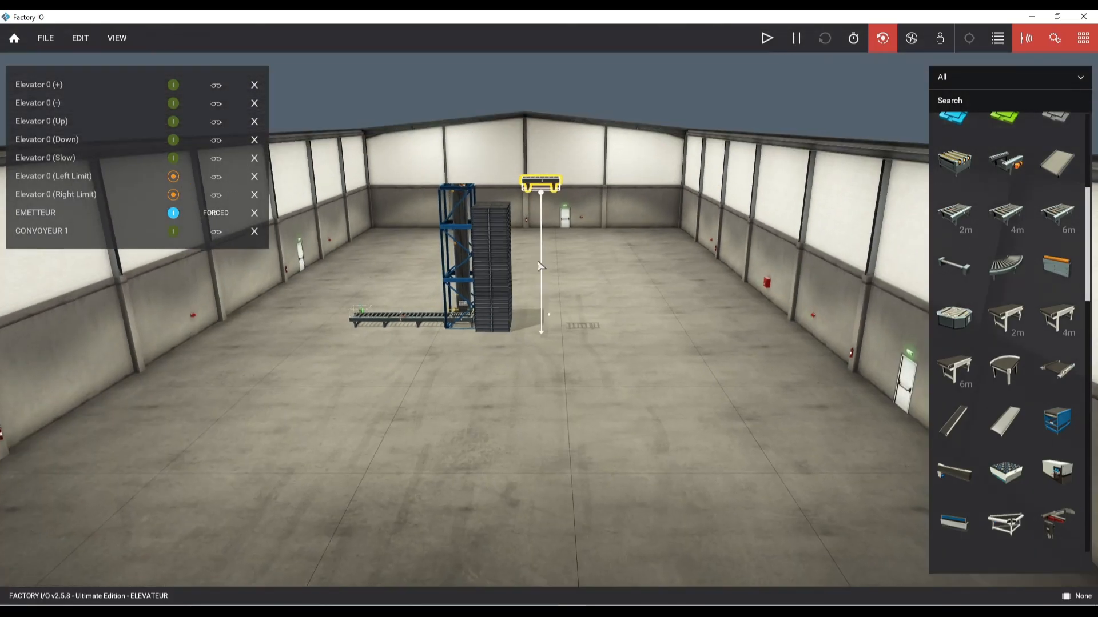
{"action": "scroll", "coordinate": [568, 216], "scroll_direction": "up", "scroll_amount": 3}
{"action": "left_click_drag", "start_coordinate": [568, 217], "coordinate": [473, 217]}
{"action": "scroll", "coordinate": [470, 272], "scroll_direction": "up", "scroll_amount": 5}
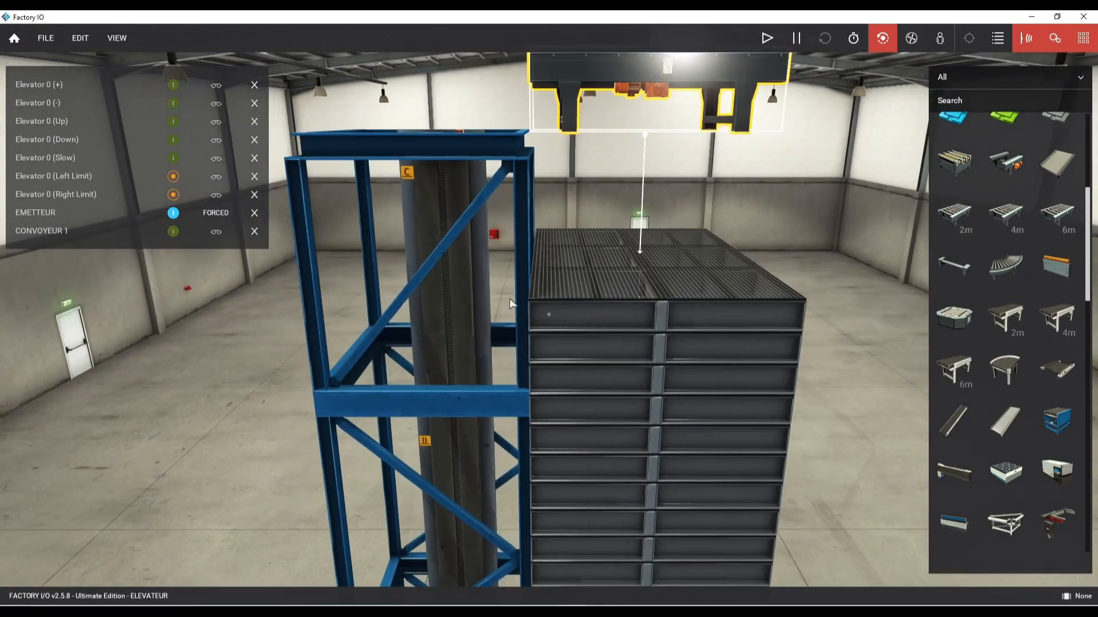
{"action": "scroll", "coordinate": [510, 298], "scroll_direction": "down", "scroll_amount": 2}
- Lower the 2 m roller conveyor onto the top platform of the tower and check its seating from several angles
{"action": "right_click", "coordinate": [629, 174]}
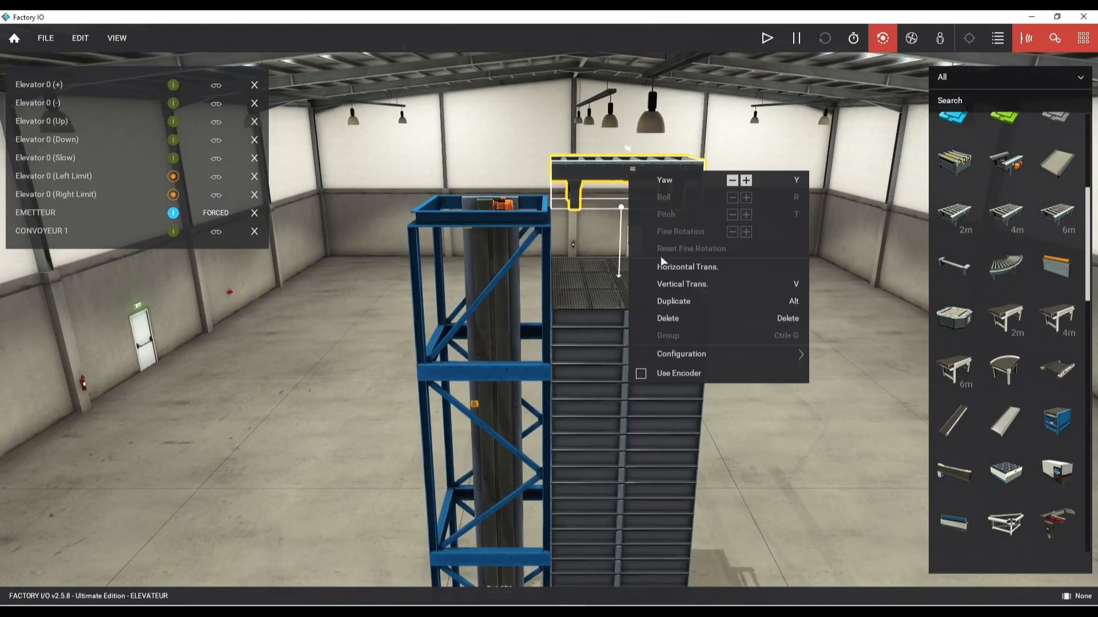
{"action": "left_click", "coordinate": [674, 286]}
{"action": "left_click", "coordinate": [692, 370]}
{"action": "right_click_drag", "start_coordinate": [785, 295], "coordinate": [545, 313]}
{"action": "right_click_drag", "start_coordinate": [519, 277], "coordinate": [560, 312]}
{"action": "scroll", "coordinate": [552, 292], "scroll_direction": "up", "scroll_amount": 1}
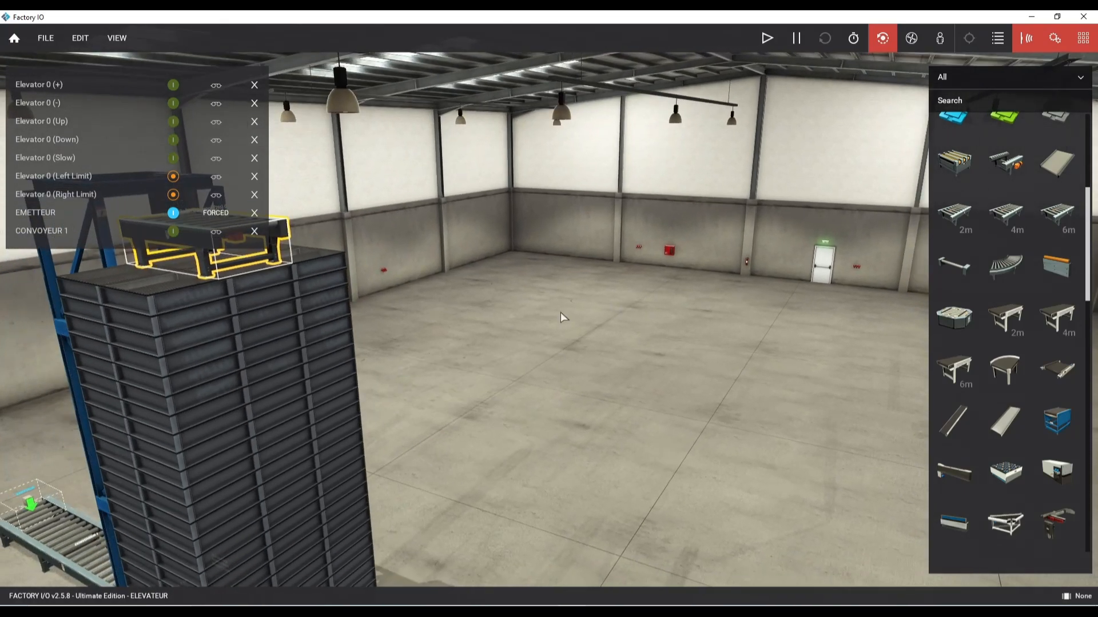
{"action": "right_click_drag", "start_coordinate": [533, 270], "coordinate": [633, 328]}
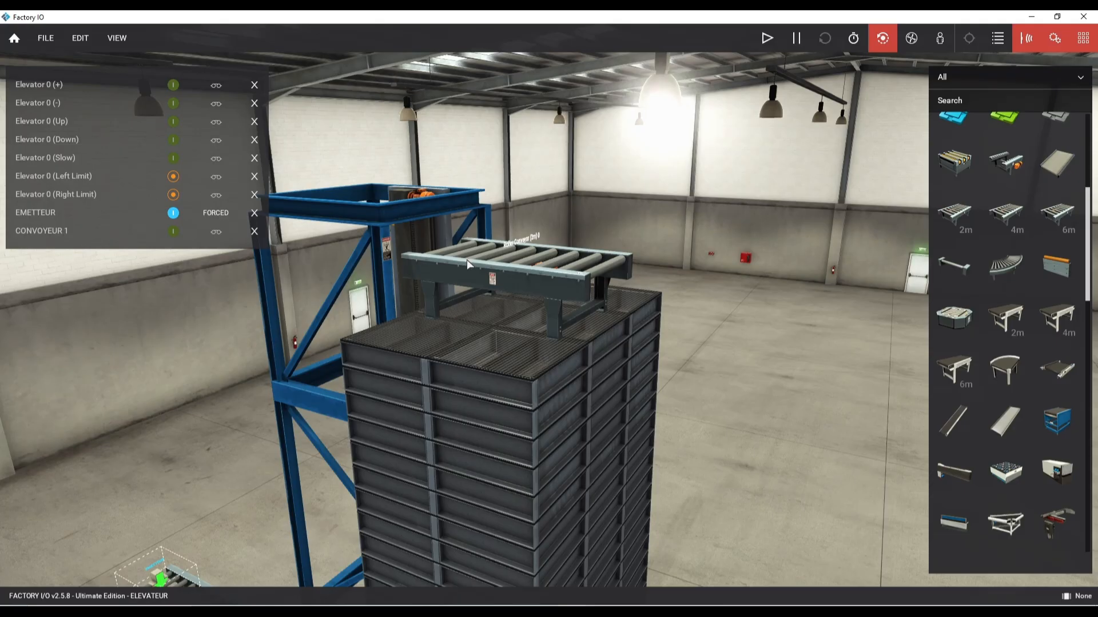
- Delete the top platform of the tower and lower the 2 m roller conveyor onto the platform below it
{"action": "mouse_move", "coordinate": [482, 311]}
{"action": "right_mouse_down"}
{"action": "mouse_move", "coordinate": [508, 323]}
{"action": "mouse_move", "coordinate": [497, 318]}
{"action": "right_mouse_up"}
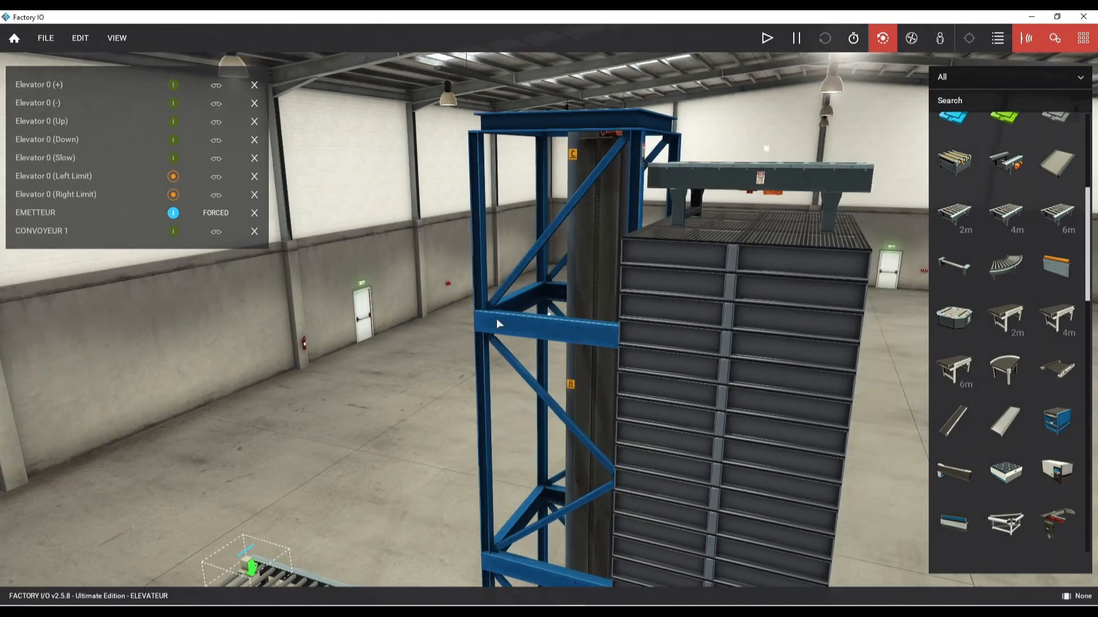
{"action": "key", "text": "Delete"}
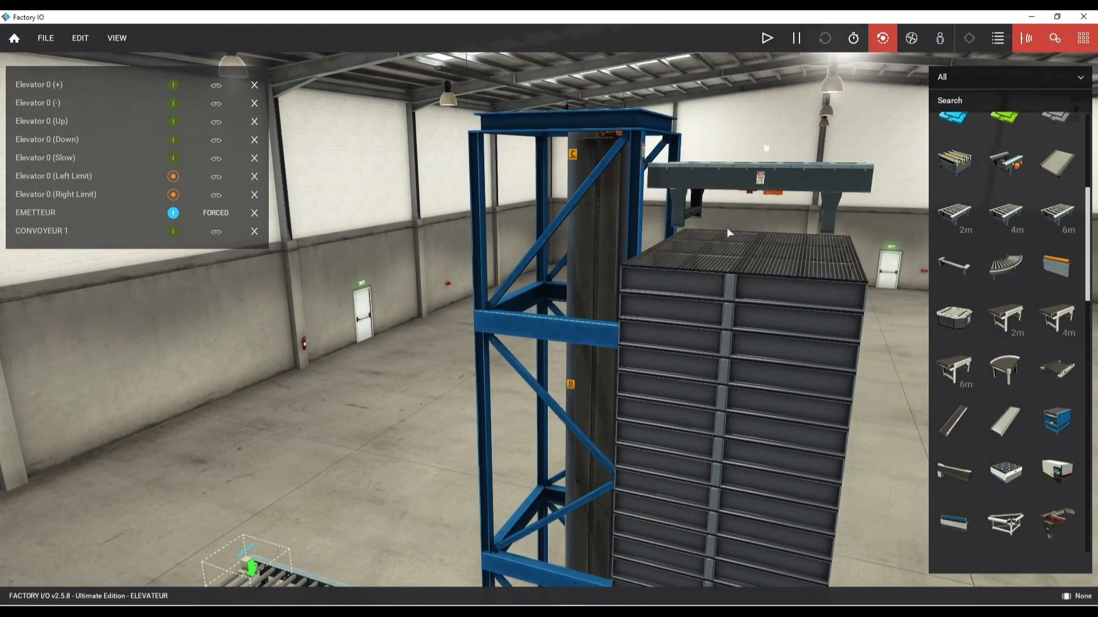
{"action": "right_click", "coordinate": [736, 184]}
{"action": "left_click", "coordinate": [772, 292]}
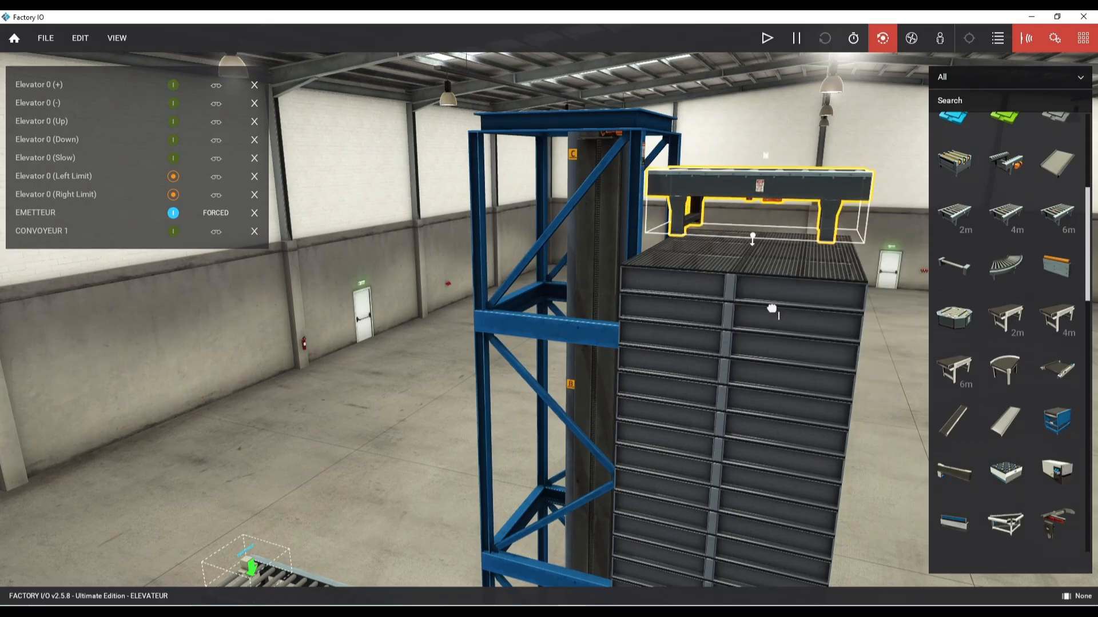
{"action": "right_click_drag", "start_coordinate": [823, 305], "coordinate": [626, 293]}
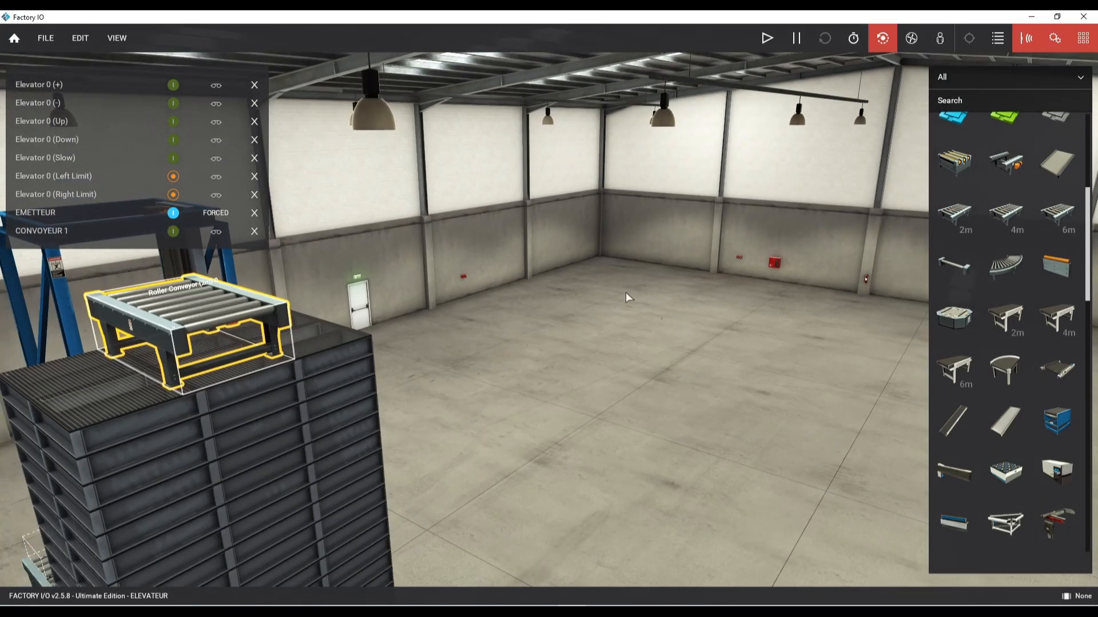
{"action": "left_click", "coordinate": [491, 272]}
{"action": "right_click_drag", "start_coordinate": [491, 272], "coordinate": [502, 274]}
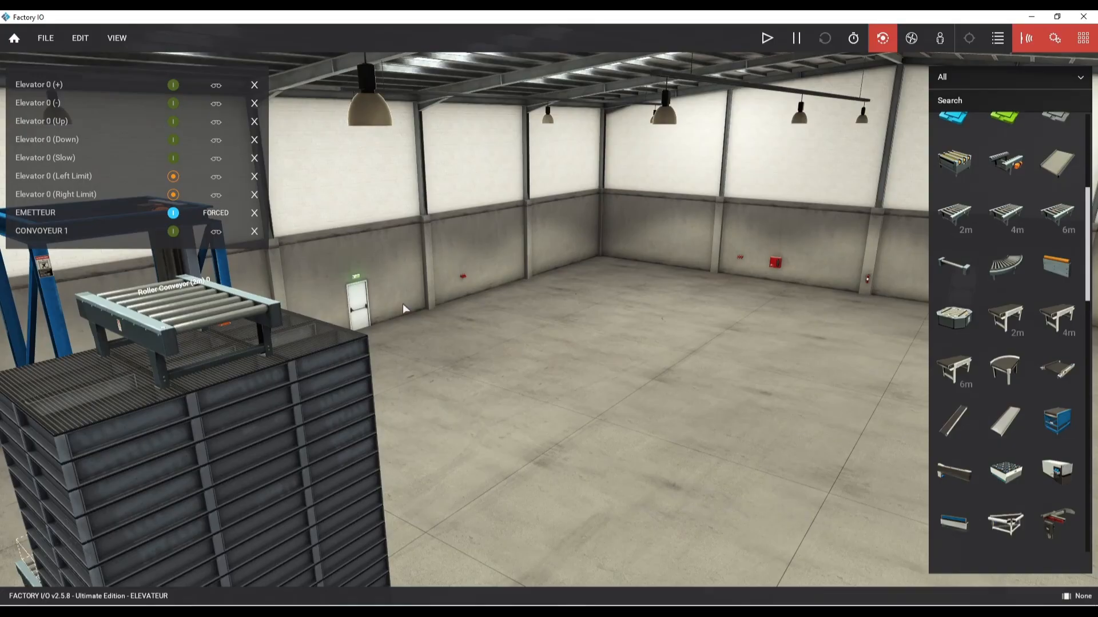
- Force the Elevator 0 (Up) tag on and start the simulation
{"action": "right_click_drag", "start_coordinate": [402, 304], "coordinate": [505, 335]}
{"action": "scroll", "coordinate": [396, 294], "scroll_direction": "down", "scroll_amount": 5}
{"action": "left_click", "coordinate": [172, 126]}
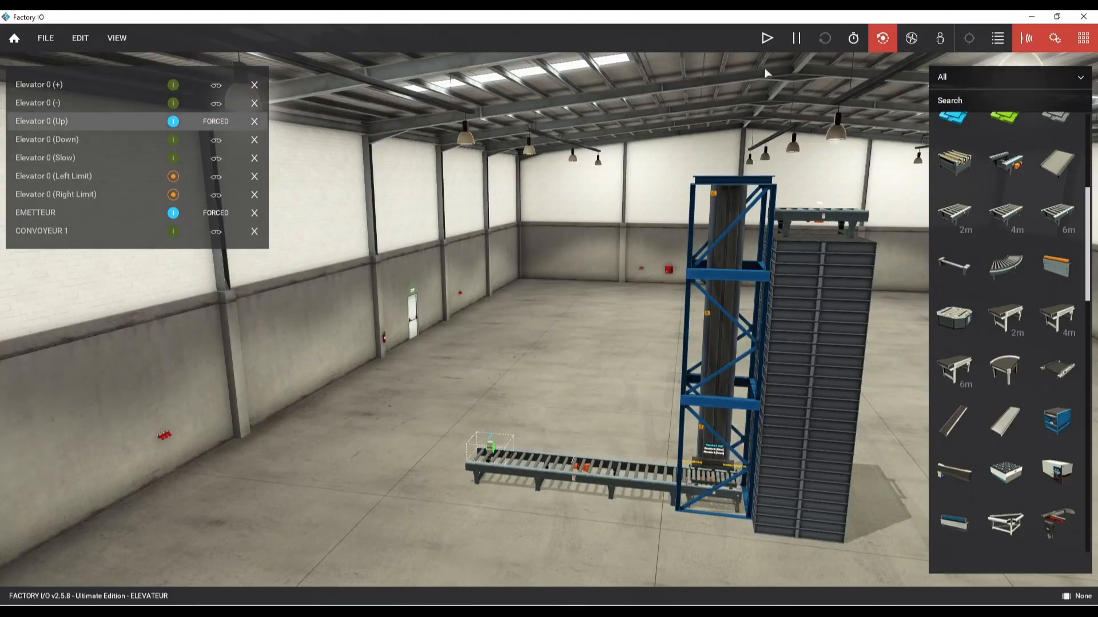
{"action": "left_click", "coordinate": [767, 38]}
- Examine from several angles how the raised elevator deck lines up with the upper conveyor, and stop the simulation
{"action": "right_click_drag", "start_coordinate": [894, 304], "coordinate": [797, 284]}
{"action": "scroll", "coordinate": [428, 310], "scroll_direction": "up", "scroll_amount": 4}
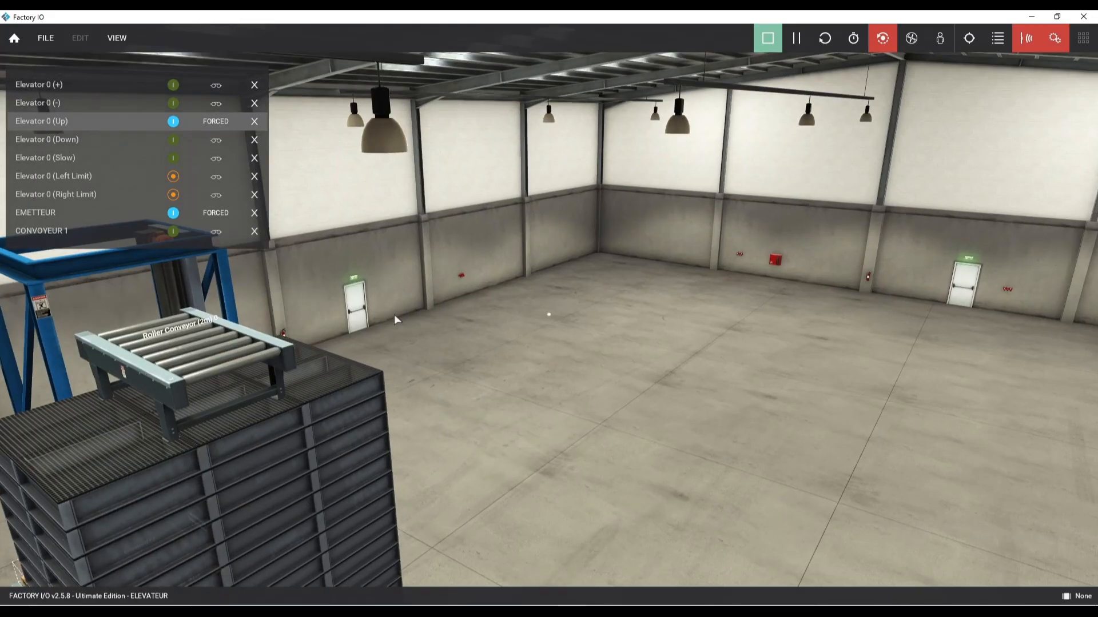
{"action": "scroll", "coordinate": [411, 328], "scroll_direction": "up", "scroll_amount": 3}
{"action": "middle_click_drag", "start_coordinate": [393, 314], "coordinate": [394, 402]}
{"action": "scroll", "coordinate": [402, 331], "scroll_direction": "down", "scroll_amount": 3}
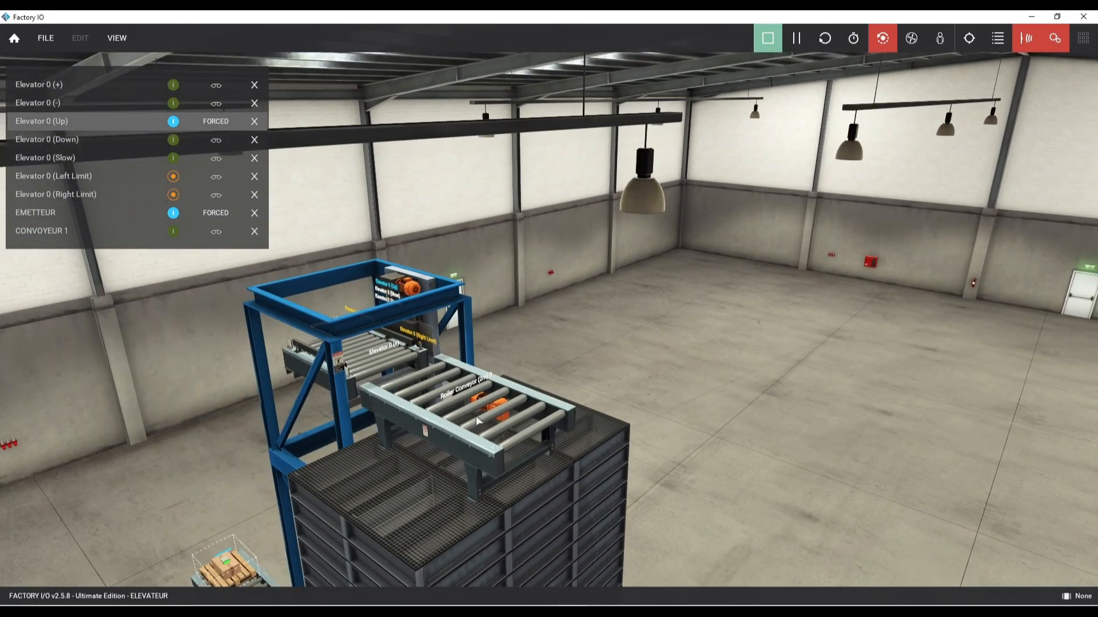
{"action": "right_click_drag", "start_coordinate": [392, 400], "coordinate": [507, 435]}
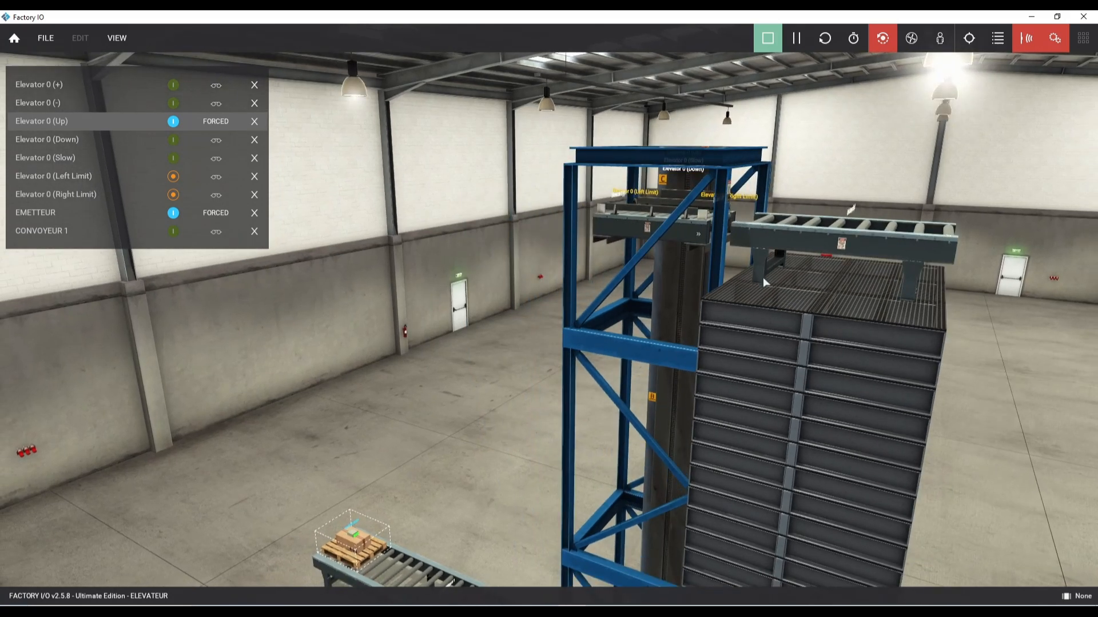
{"action": "right_click_drag", "start_coordinate": [761, 252], "coordinate": [844, 234]}
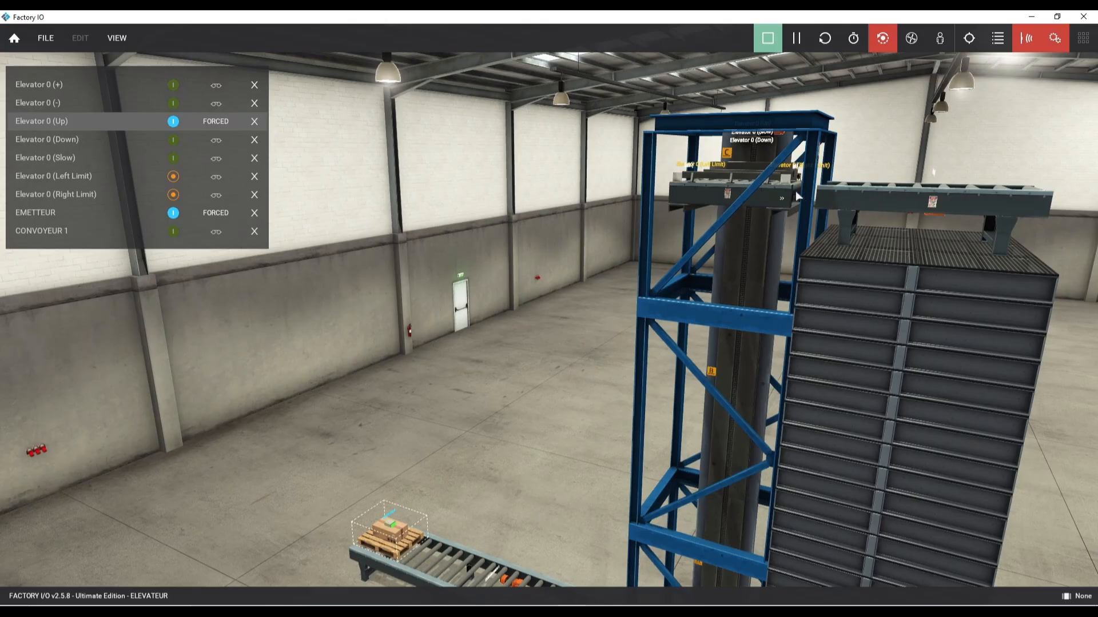
{"action": "right_click_drag", "start_coordinate": [932, 237], "coordinate": [651, 283]}
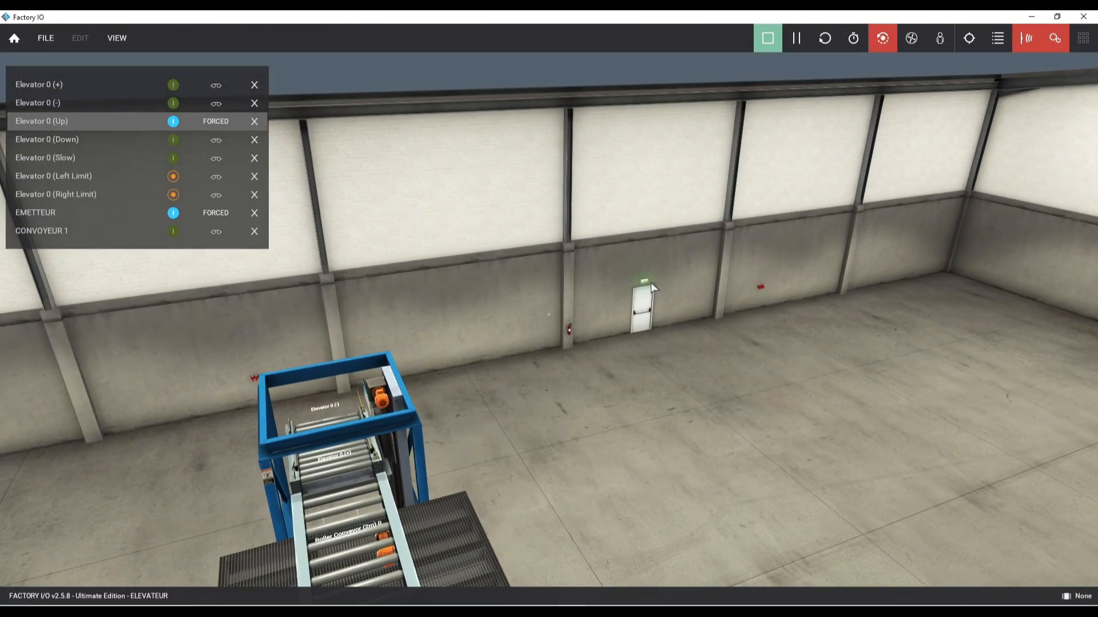
{"action": "left_click", "coordinate": [766, 39]}
- Place a Remover on the floor beside the platform tower and raise it vertically above the height of the upper conveyor
{"action": "left_click", "coordinate": [388, 502]}
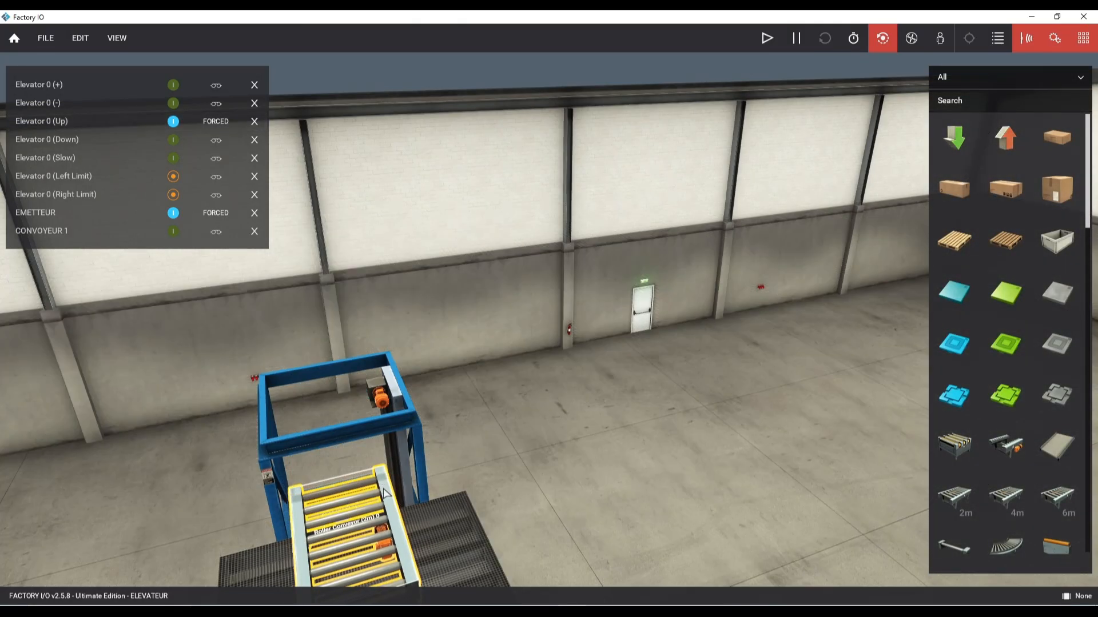
{"action": "right_click_drag", "start_coordinate": [383, 489], "coordinate": [483, 505]}
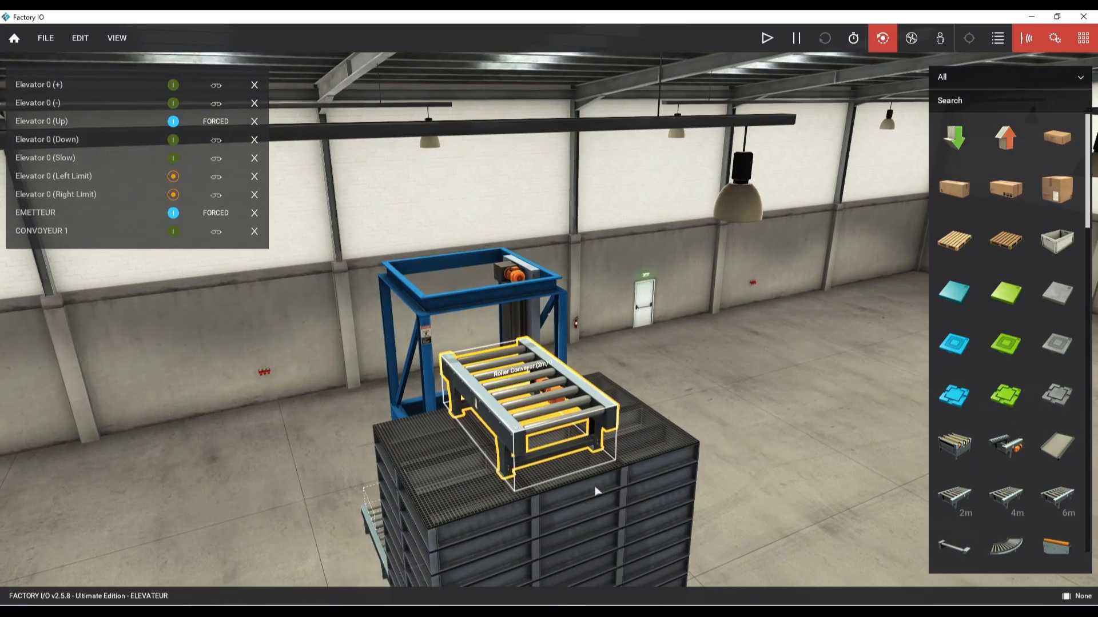
{"action": "right_click_drag", "start_coordinate": [595, 486], "coordinate": [503, 370]}
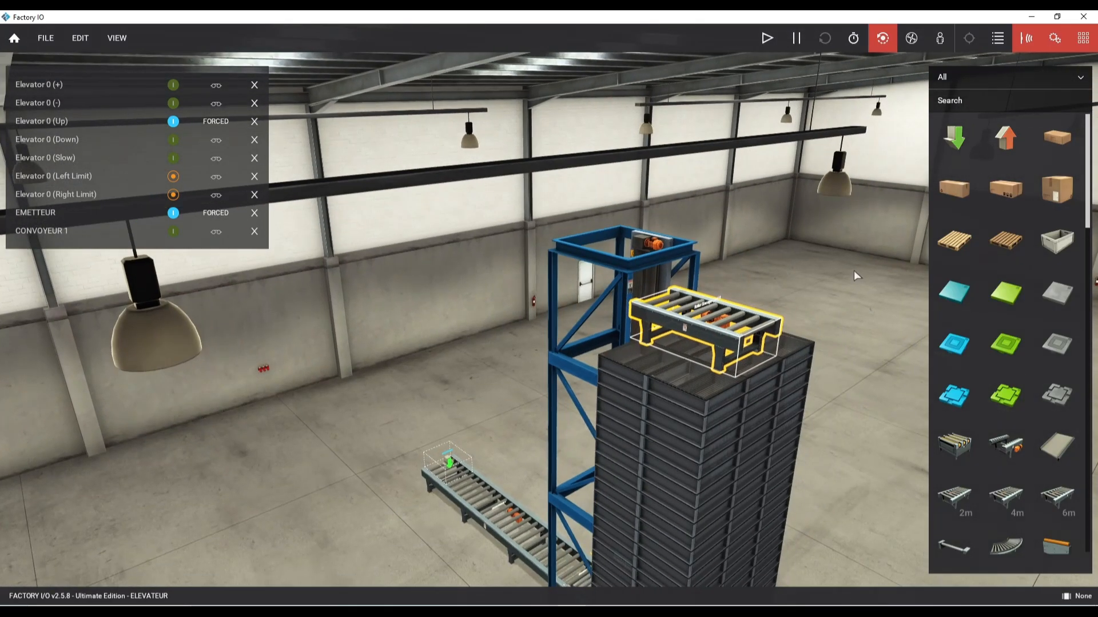
{"action": "right_click_drag", "start_coordinate": [856, 276], "coordinate": [678, 352]}
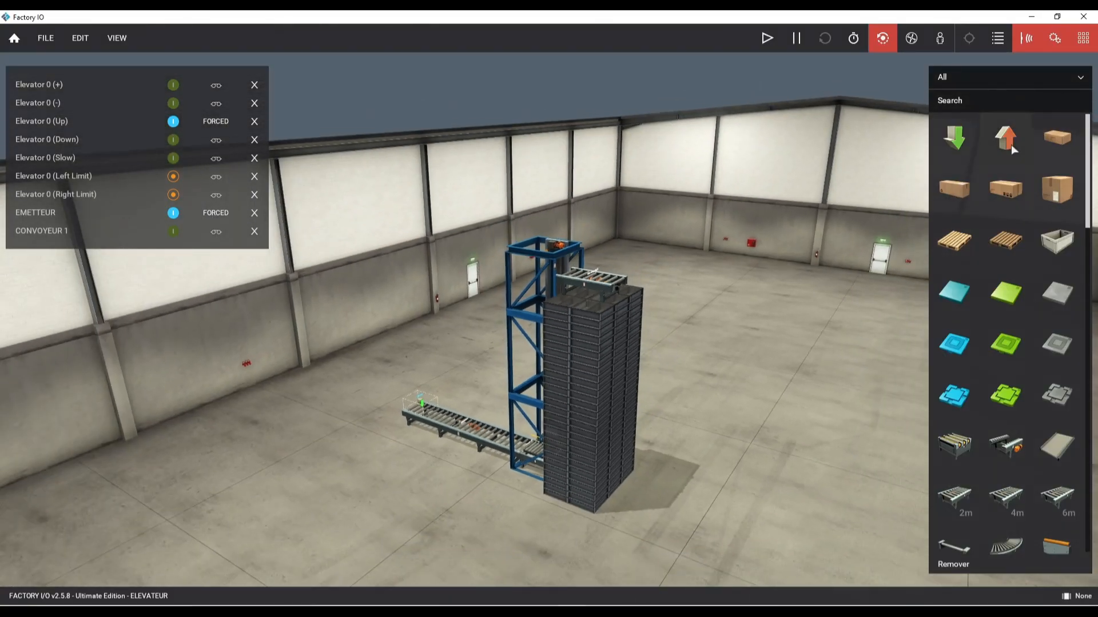
{"action": "left_click_drag", "start_coordinate": [1011, 146], "coordinate": [633, 518]}
{"action": "right_click", "coordinate": [632, 501]}
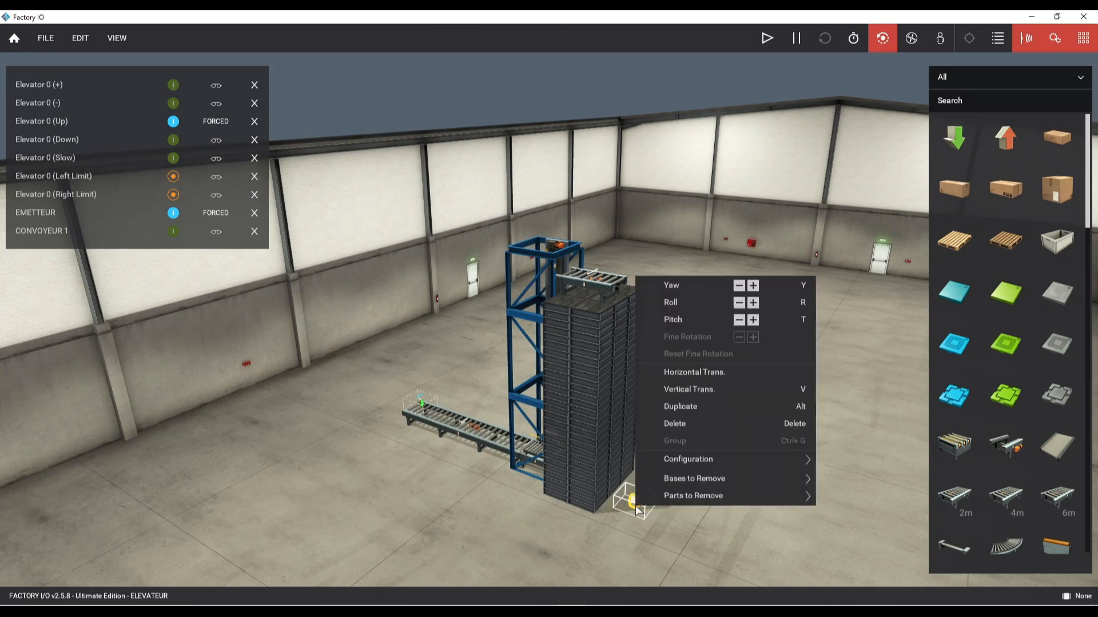
{"action": "left_click", "coordinate": [691, 388]}
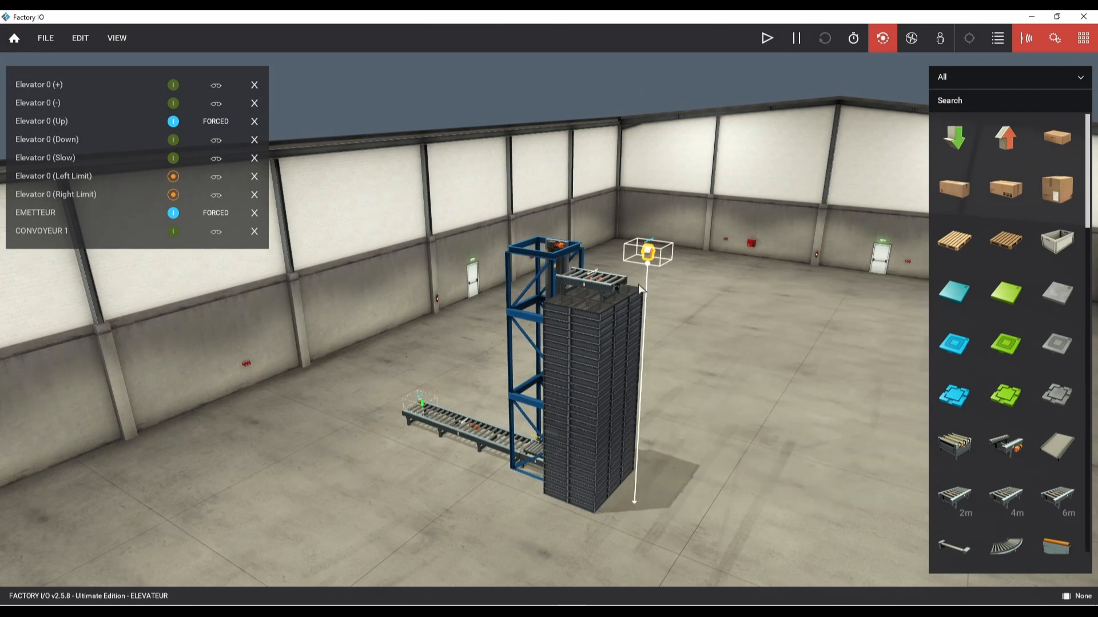
- Move the remover horizontally to the upper conveyor and lower it to just above the rollers
{"action": "left_click_drag", "start_coordinate": [650, 254], "coordinate": [610, 242]}
{"action": "scroll", "coordinate": [628, 323], "scroll_direction": "up", "scroll_amount": 10}
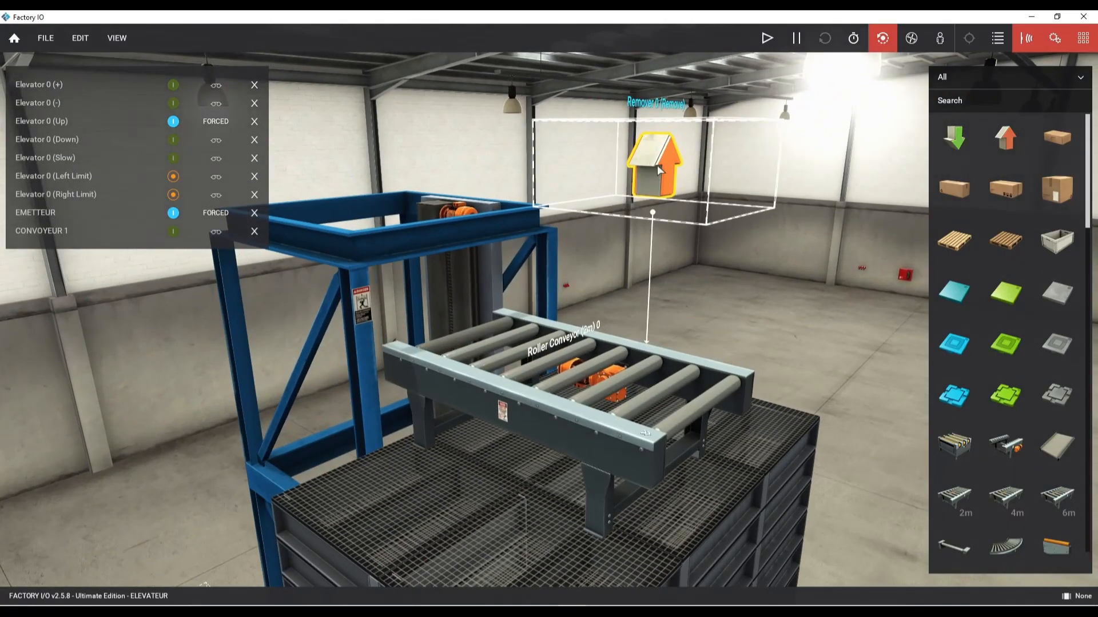
{"action": "right_click", "coordinate": [660, 170]}
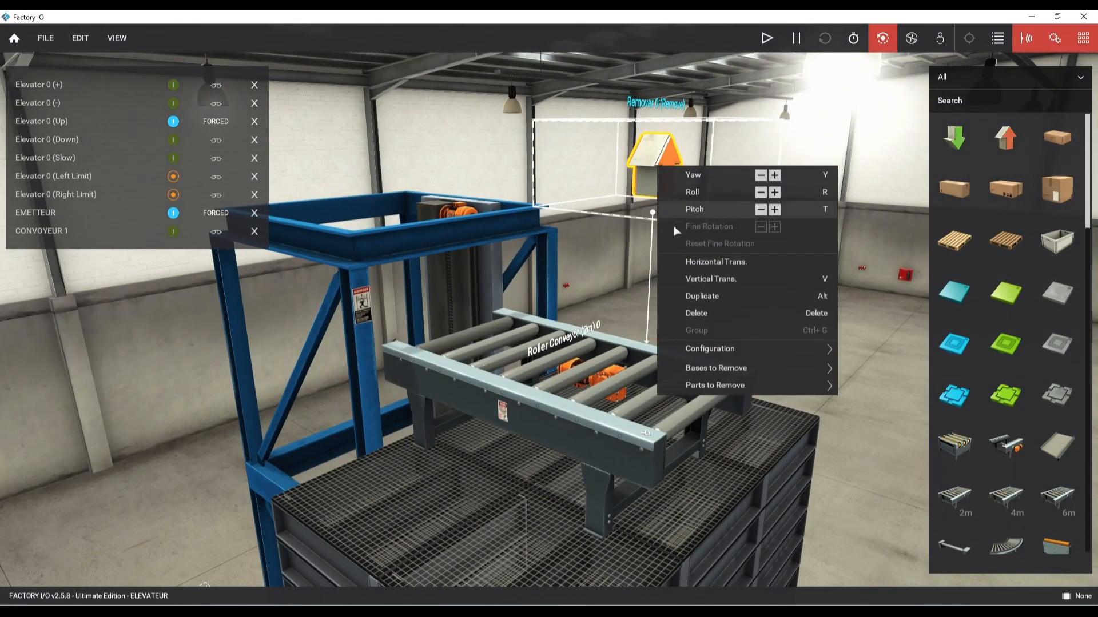
{"action": "left_click", "coordinate": [699, 287]}
{"action": "left_click", "coordinate": [712, 464]}
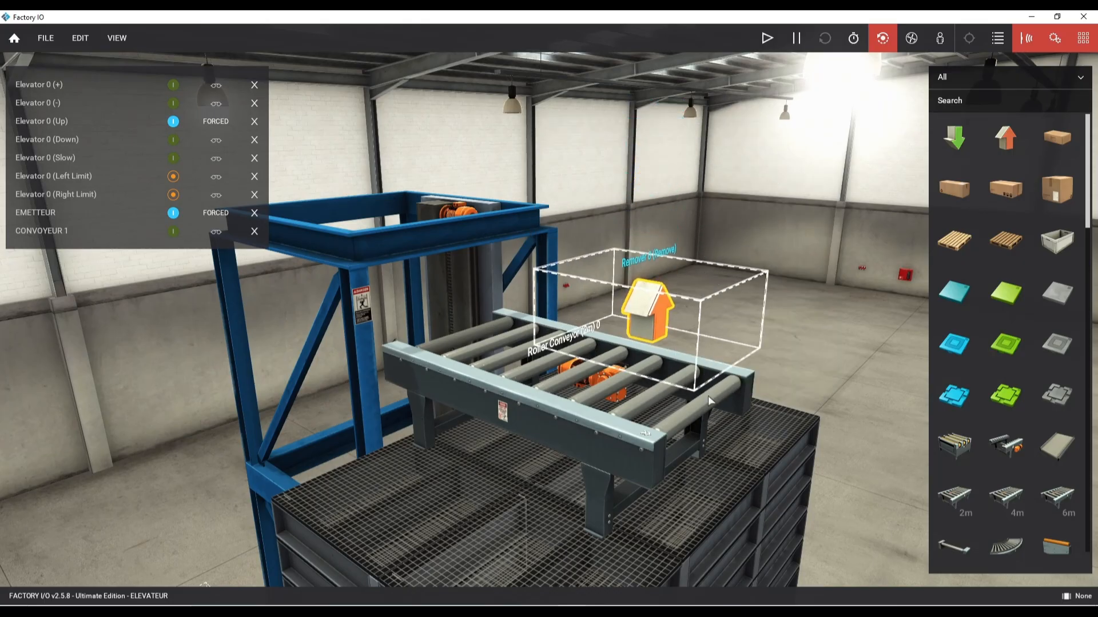
- Shift the remover horizontally so its removal volume covers the end of the upper conveyor away from the elevator
{"action": "right_click_drag", "start_coordinate": [708, 395], "coordinate": [685, 373]}
{"action": "middle_click_drag", "start_coordinate": [485, 329], "coordinate": [526, 355]}
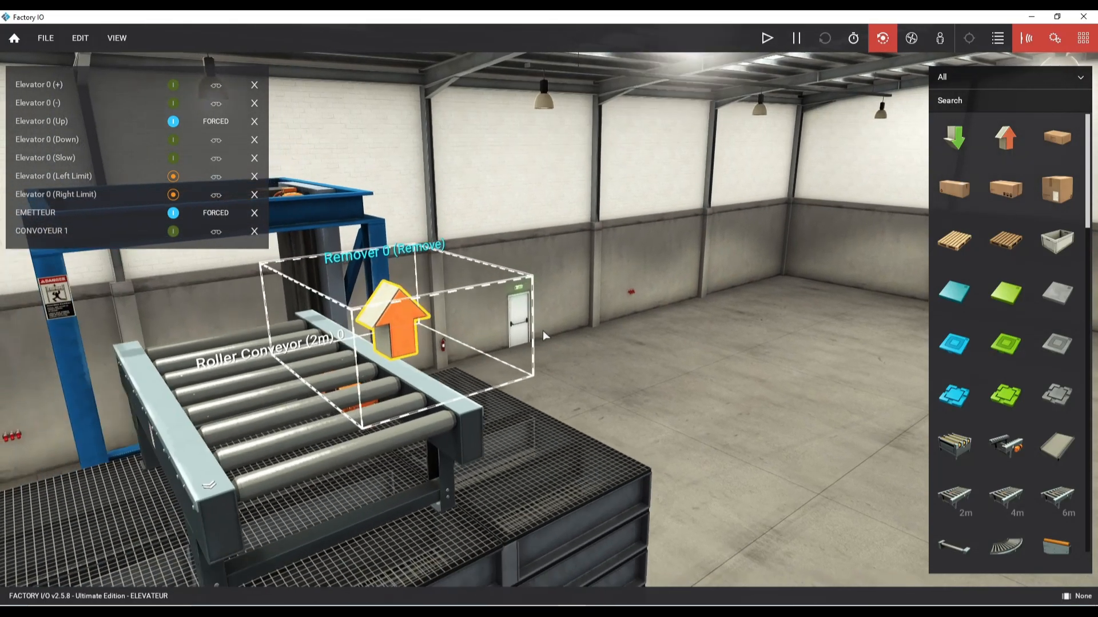
{"action": "left_click_drag", "start_coordinate": [404, 325], "coordinate": [303, 358]}
{"action": "left_click", "coordinate": [622, 349]}
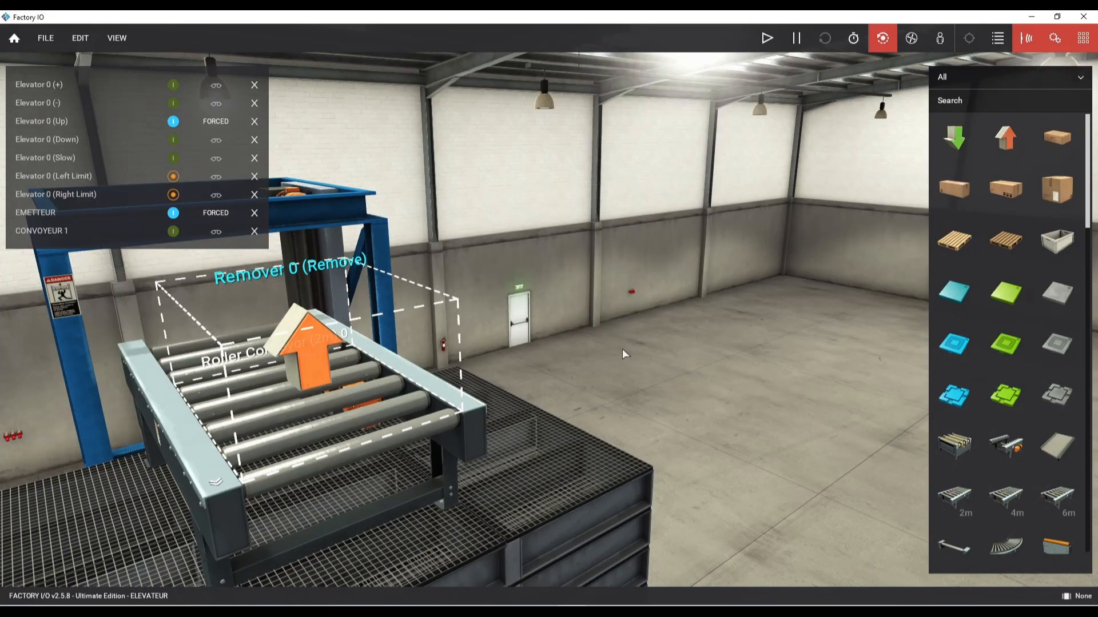
- Add the upper 2 m roller conveyor's tag to the displayed tags and rename it CONVOYEUR 2
{"action": "middle_click_drag", "start_coordinate": [622, 349], "coordinate": [598, 388]}
{"action": "scroll", "coordinate": [598, 389], "scroll_direction": "down", "scroll_amount": 5}
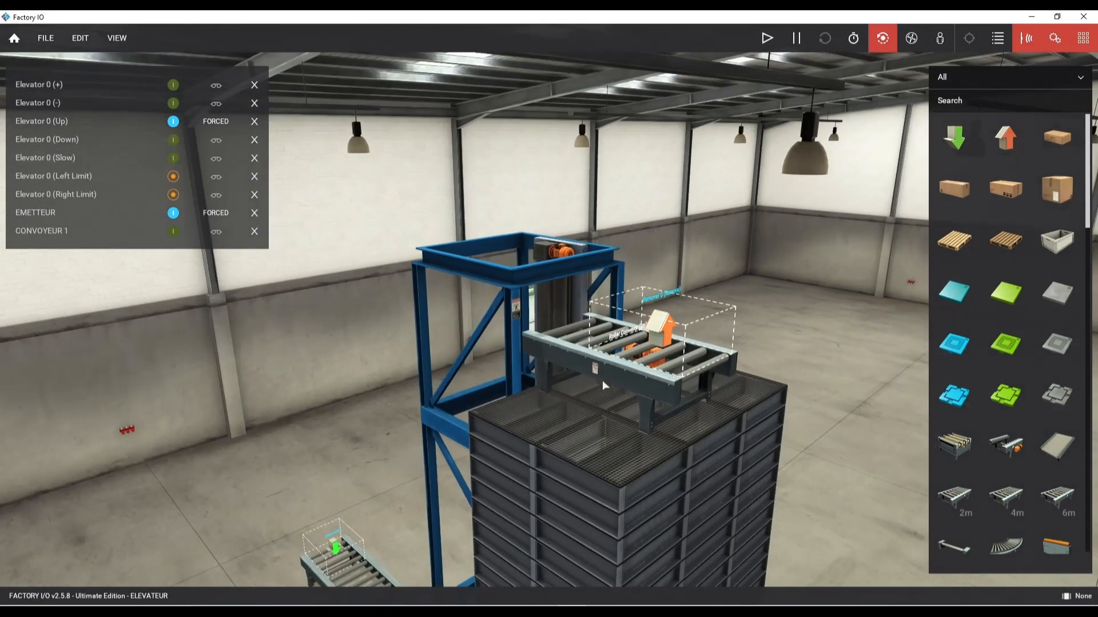
{"action": "scroll", "coordinate": [602, 380], "scroll_direction": "up", "scroll_amount": 5}
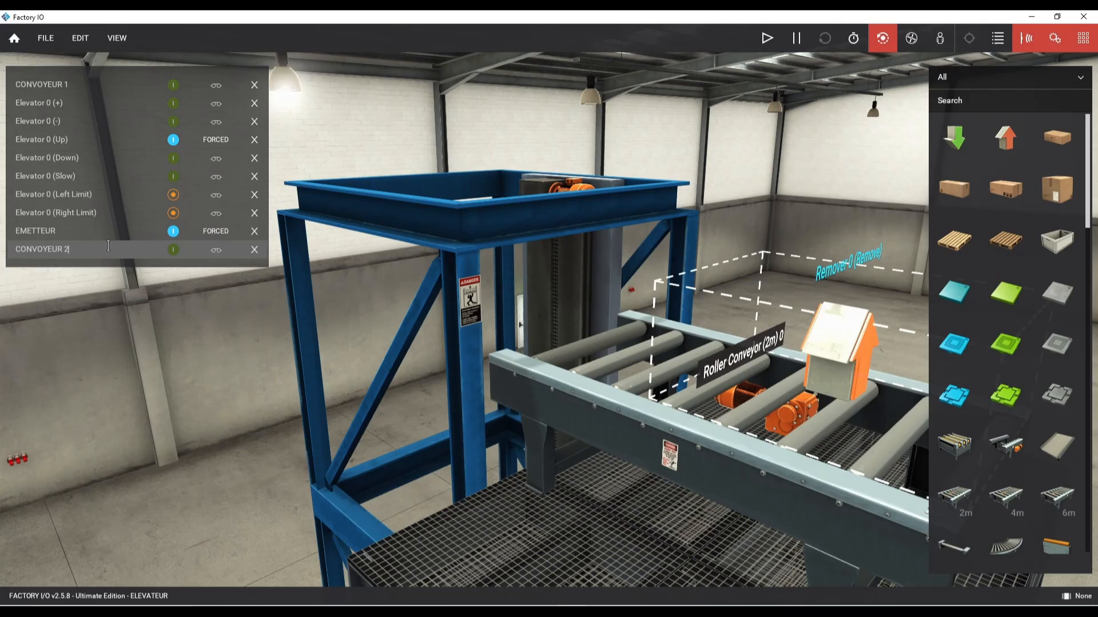
{"action": "key", "text": "Return"}
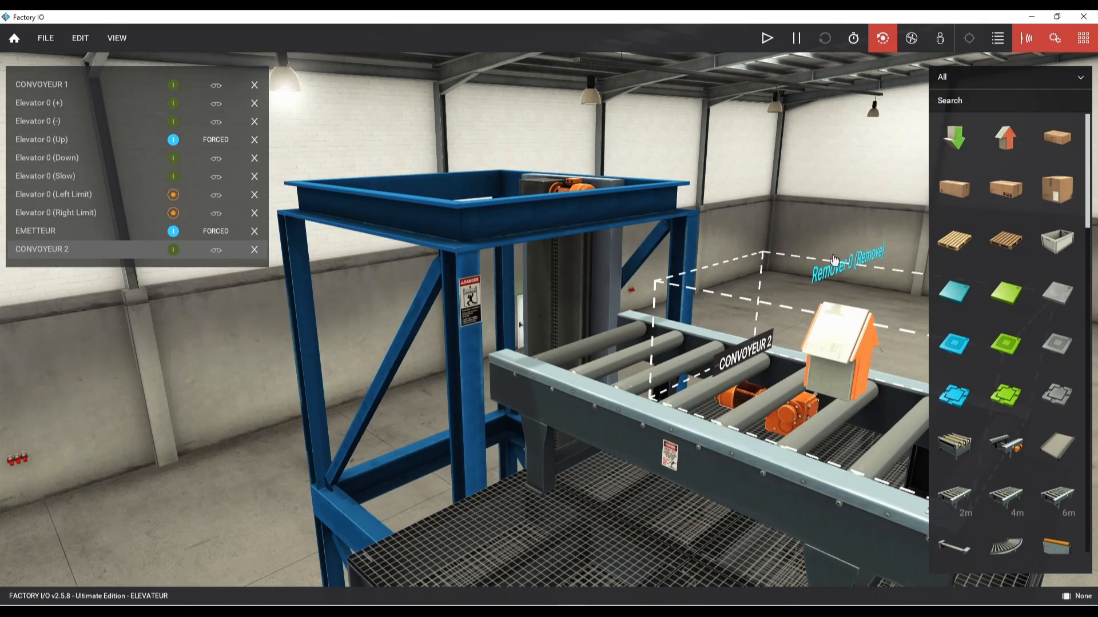
{"action": "mouse_move", "coordinate": [834, 261]}
- Review the whole elevator scene and browse the parts library for the next component
{"action": "scroll", "coordinate": [624, 343], "scroll_direction": "down", "scroll_amount": 5}
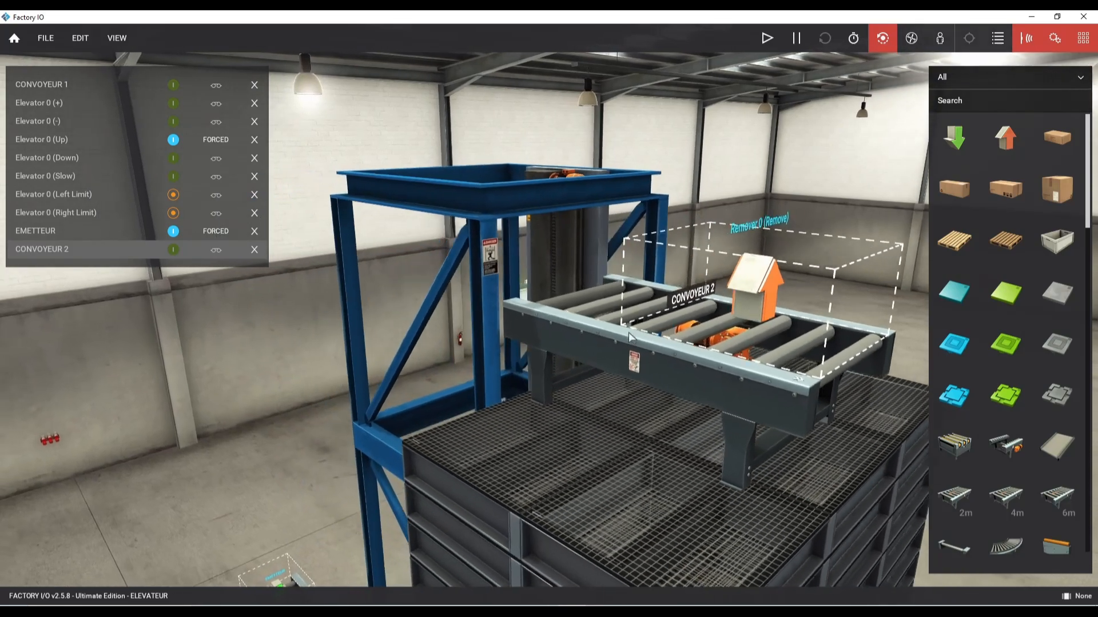
{"action": "middle_click_drag", "start_coordinate": [629, 333], "coordinate": [631, 333]}
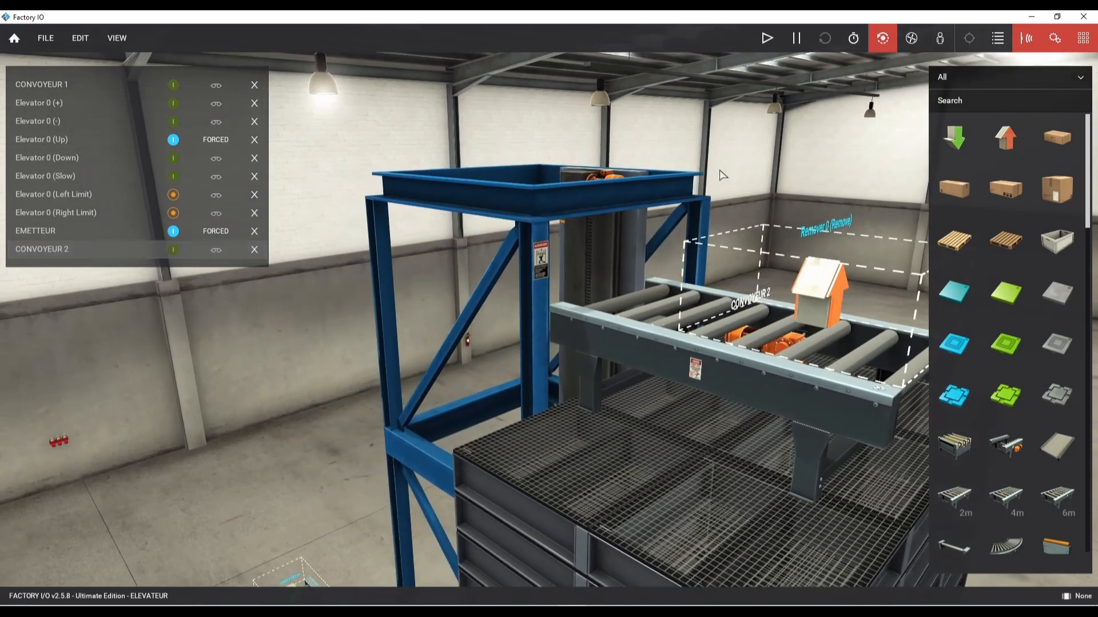
{"action": "middle_click_drag", "start_coordinate": [693, 224], "coordinate": [691, 221]}
{"action": "scroll", "coordinate": [670, 309], "scroll_direction": "down", "scroll_amount": 5}
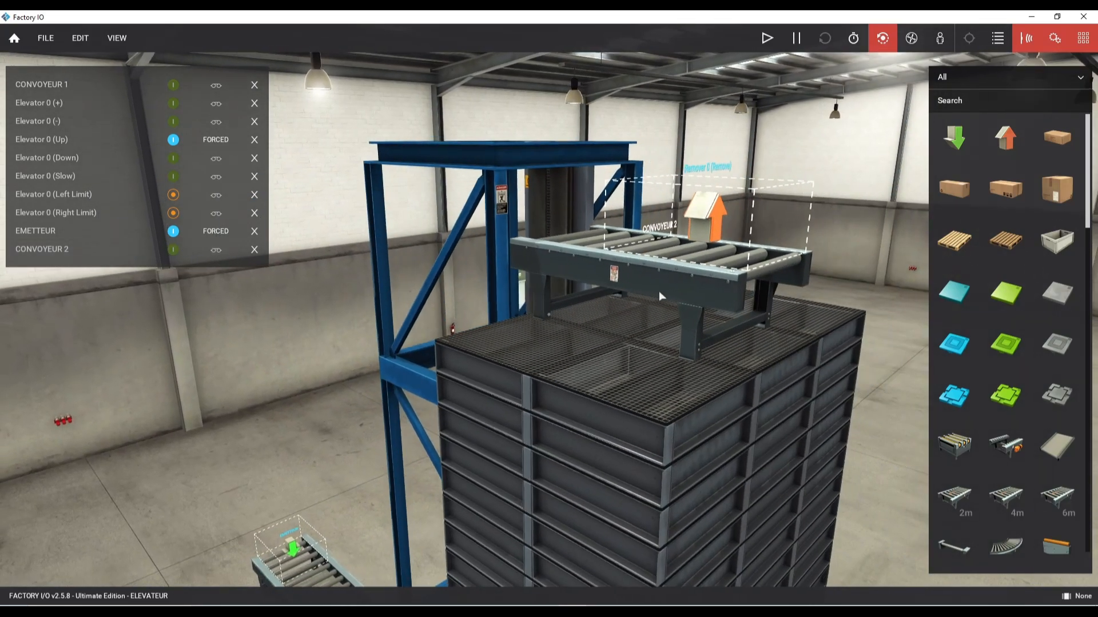
{"action": "right_click_drag", "start_coordinate": [658, 291], "coordinate": [655, 291]}
{"action": "scroll", "coordinate": [825, 258], "scroll_direction": "down", "scroll_amount": 5}
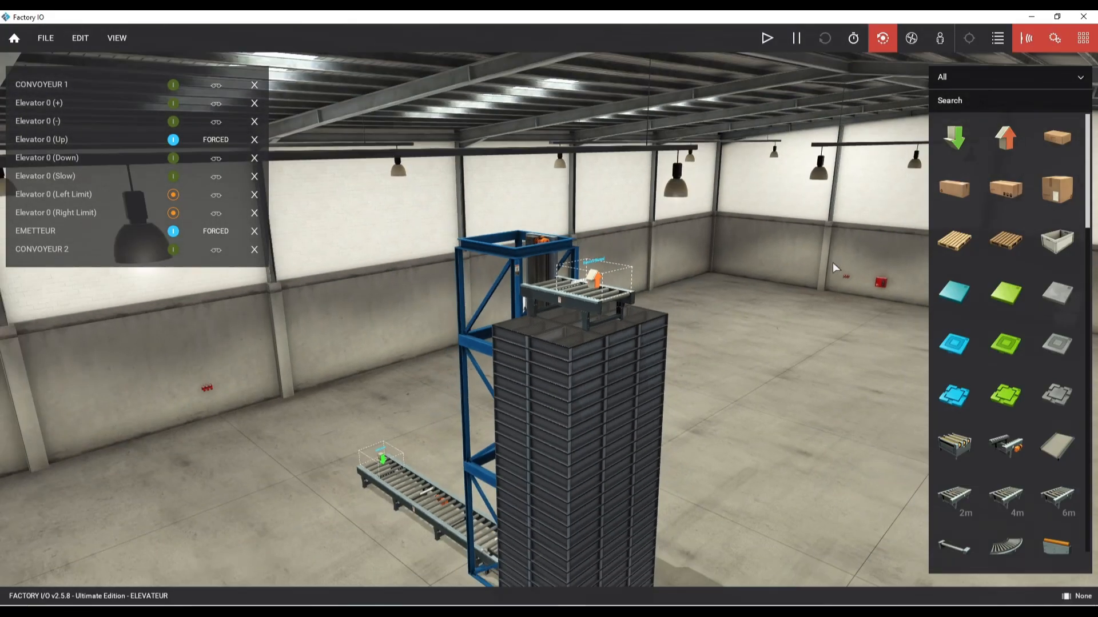
{"action": "right_click_drag", "start_coordinate": [832, 262], "coordinate": [766, 317]}
{"action": "scroll", "coordinate": [1022, 380], "scroll_direction": "down", "scroll_amount": 15}
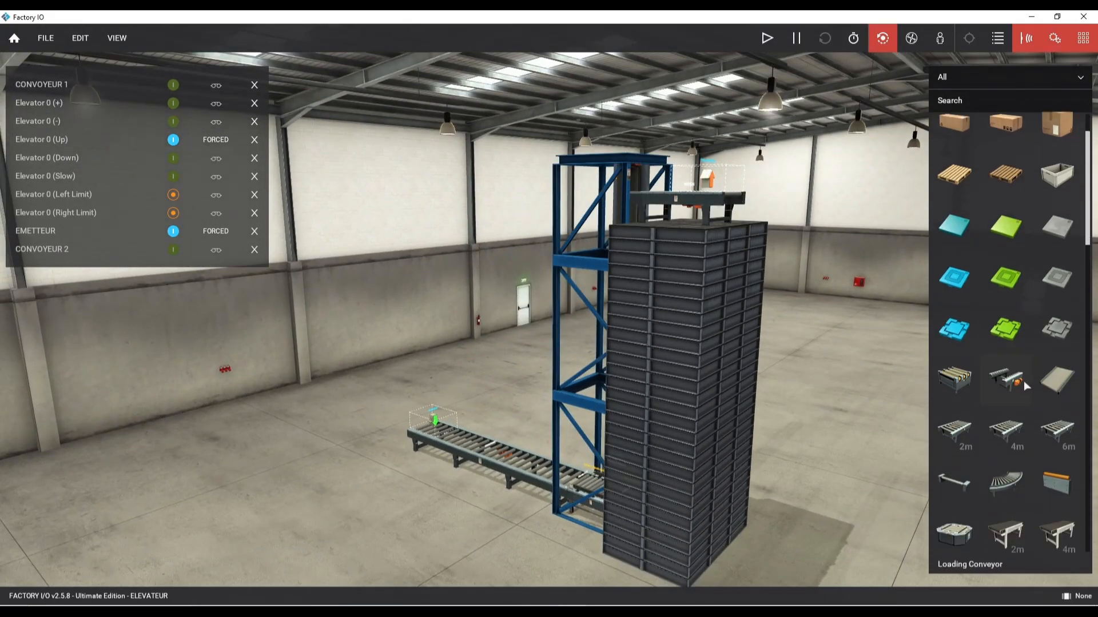
{"action": "scroll", "coordinate": [1010, 391], "scroll_direction": "down", "scroll_amount": 10}
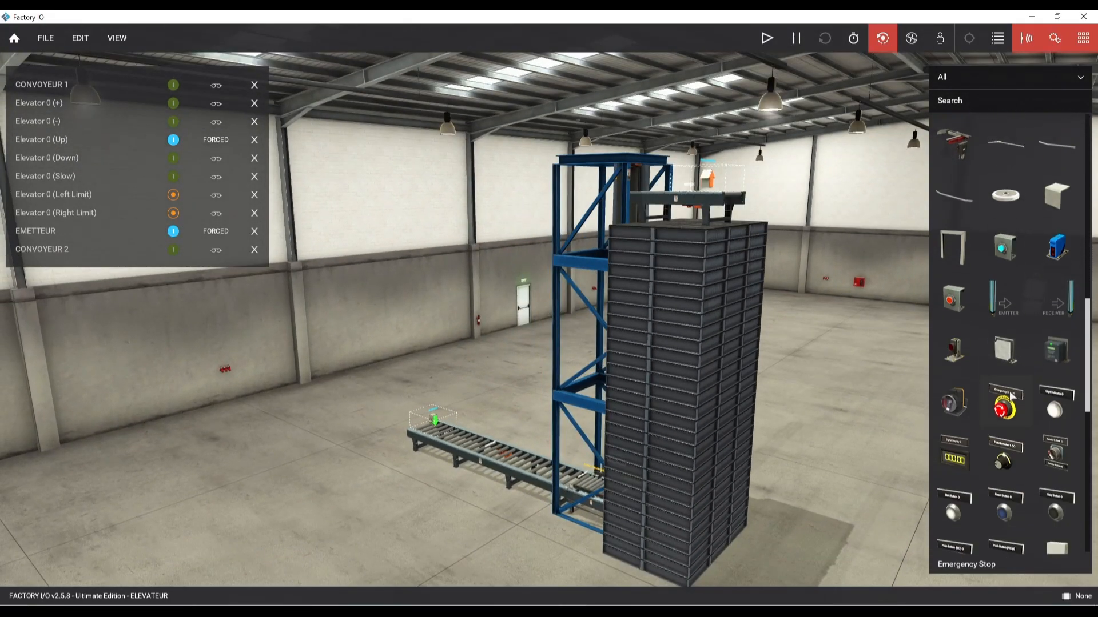
{"action": "scroll", "coordinate": [992, 450], "scroll_direction": "down", "scroll_amount": 6}
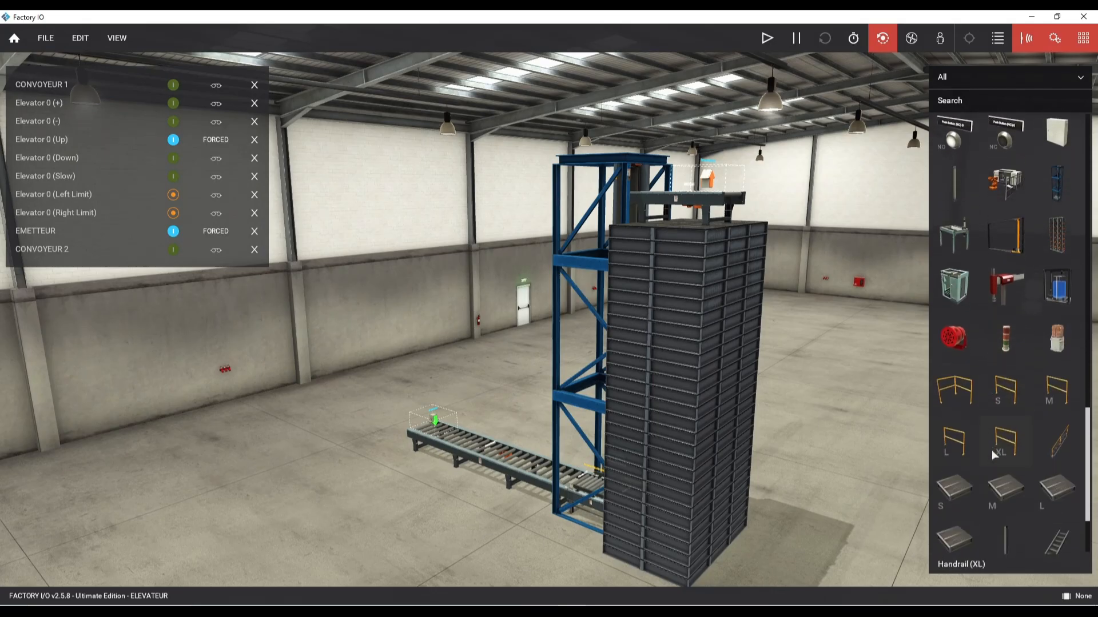
- Place a Diffuse Sensor from the parts library on the floor beside the stacked platforms
{"action": "scroll", "coordinate": [1023, 378], "scroll_direction": "up", "scroll_amount": 10}
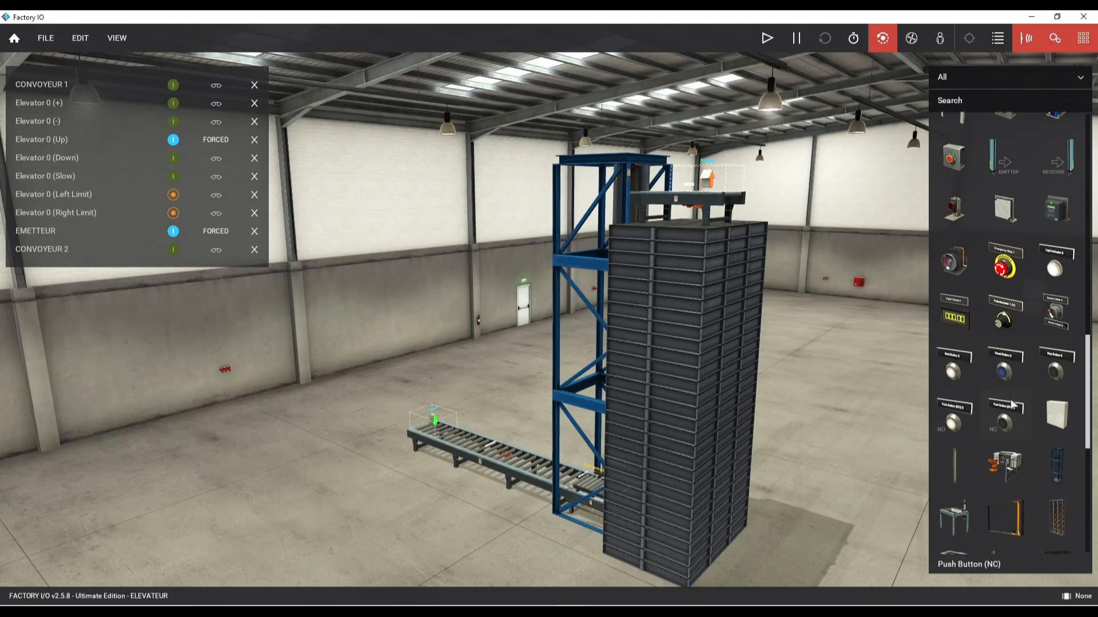
{"action": "scroll", "coordinate": [1023, 395], "scroll_direction": "up", "scroll_amount": 5}
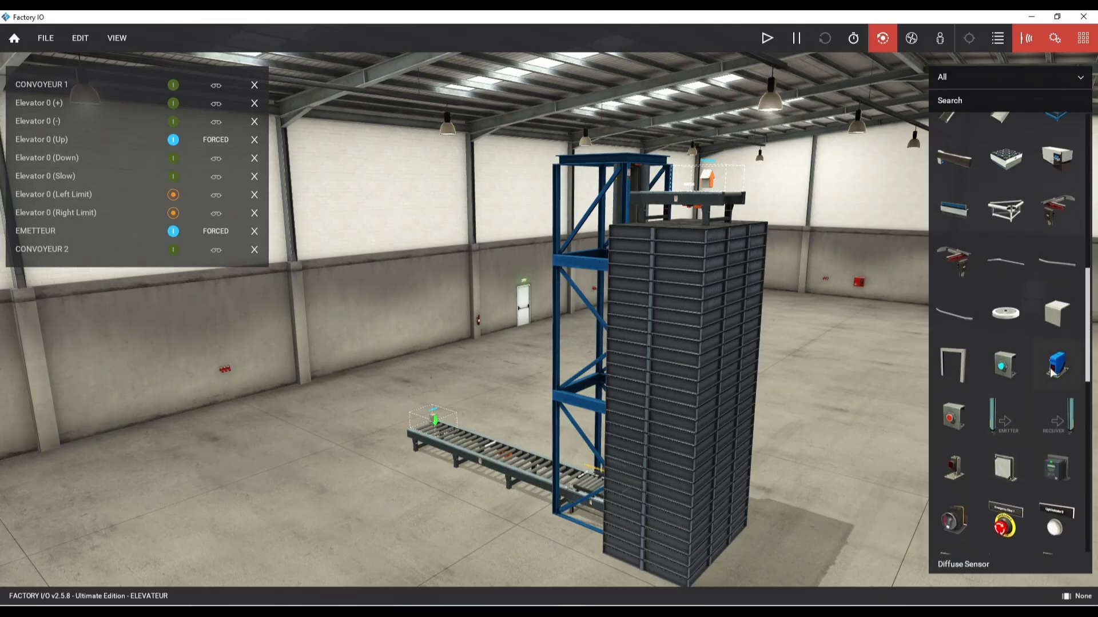
{"action": "left_click_drag", "start_coordinate": [1050, 371], "coordinate": [762, 556]}
{"action": "right_click_drag", "start_coordinate": [768, 560], "coordinate": [601, 379]}
{"action": "scroll", "coordinate": [729, 440], "scroll_direction": "down", "scroll_amount": 3}
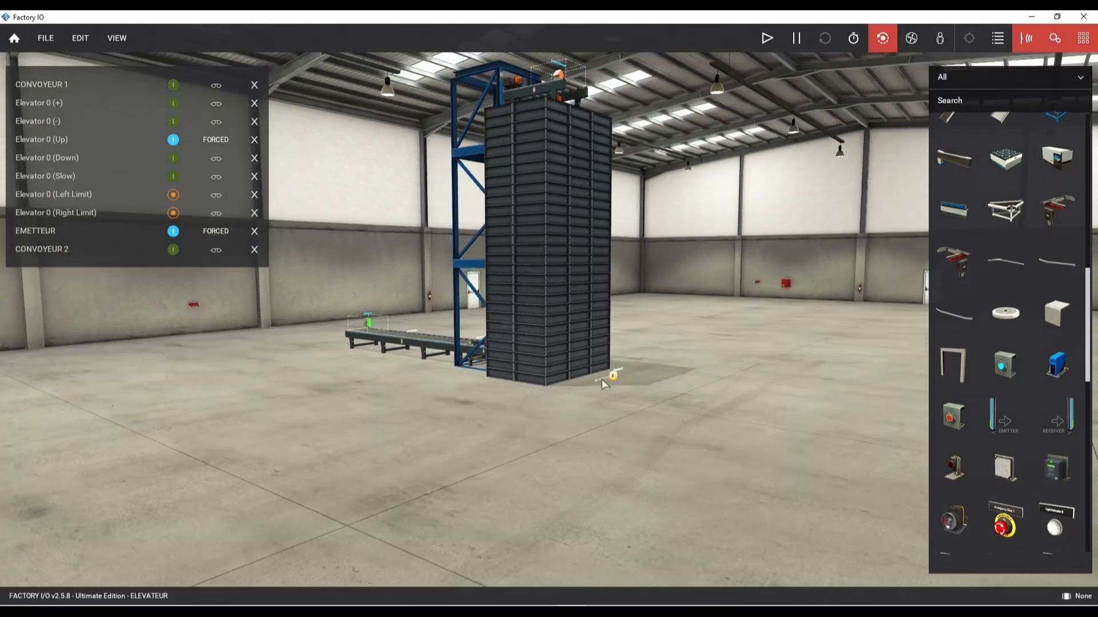
{"action": "scroll", "coordinate": [601, 378], "scroll_direction": "up", "scroll_amount": 5}
{"action": "scroll", "coordinate": [602, 378], "scroll_direction": "up", "scroll_amount": 3}
{"action": "middle_click_drag", "start_coordinate": [668, 436], "coordinate": [557, 183]}
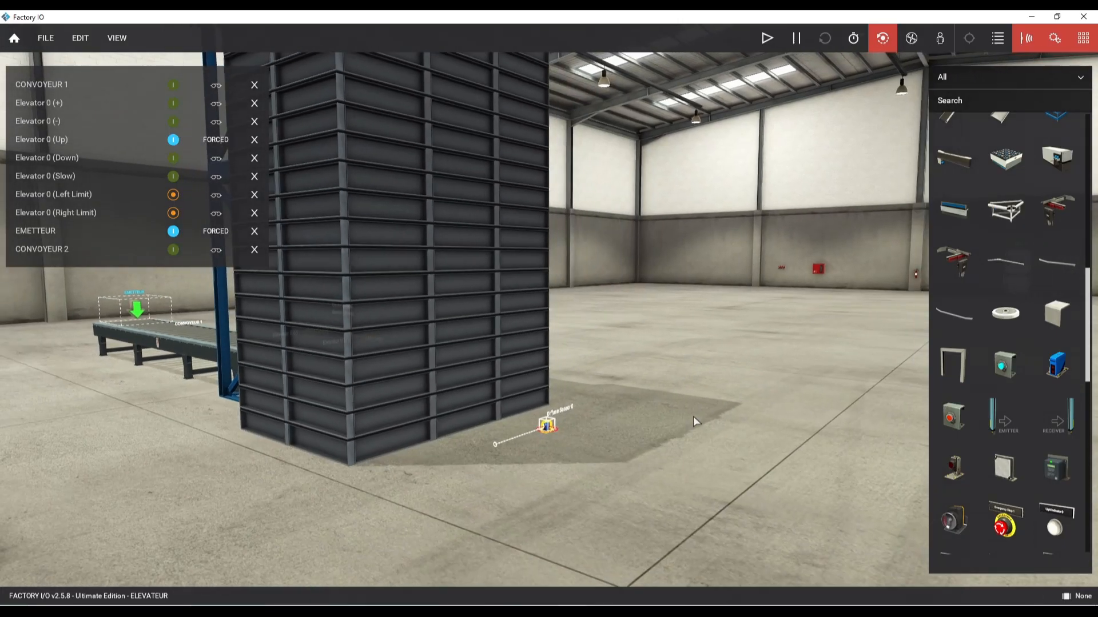
{"action": "left_click", "coordinate": [693, 419]}
- Raise the diffuse sensor with vertical translation to about the height of the upper conveyor
{"action": "right_click", "coordinate": [546, 431]}
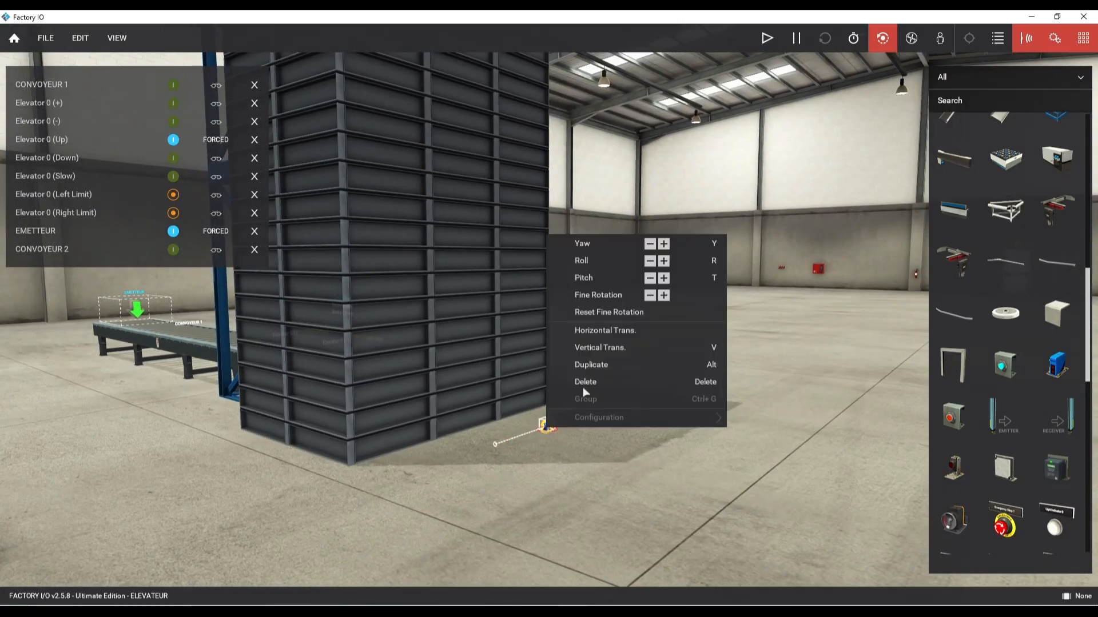
{"action": "left_click", "coordinate": [578, 348]}
{"action": "middle_click_drag", "start_coordinate": [577, 348], "coordinate": [606, 226]}
{"action": "right_click_drag", "start_coordinate": [606, 226], "coordinate": [663, 203]}
{"action": "scroll", "coordinate": [641, 223], "scroll_direction": "up", "scroll_amount": 3}
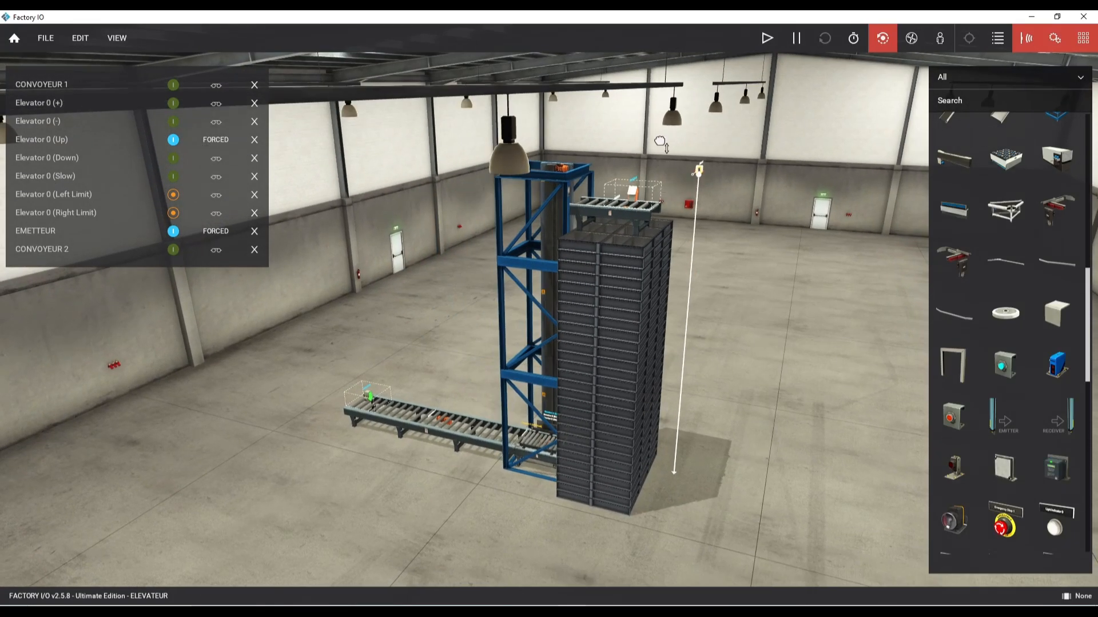
{"action": "left_click_drag", "start_coordinate": [660, 142], "coordinate": [660, 150]}
{"action": "scroll", "coordinate": [635, 293], "scroll_direction": "up", "scroll_amount": 5}
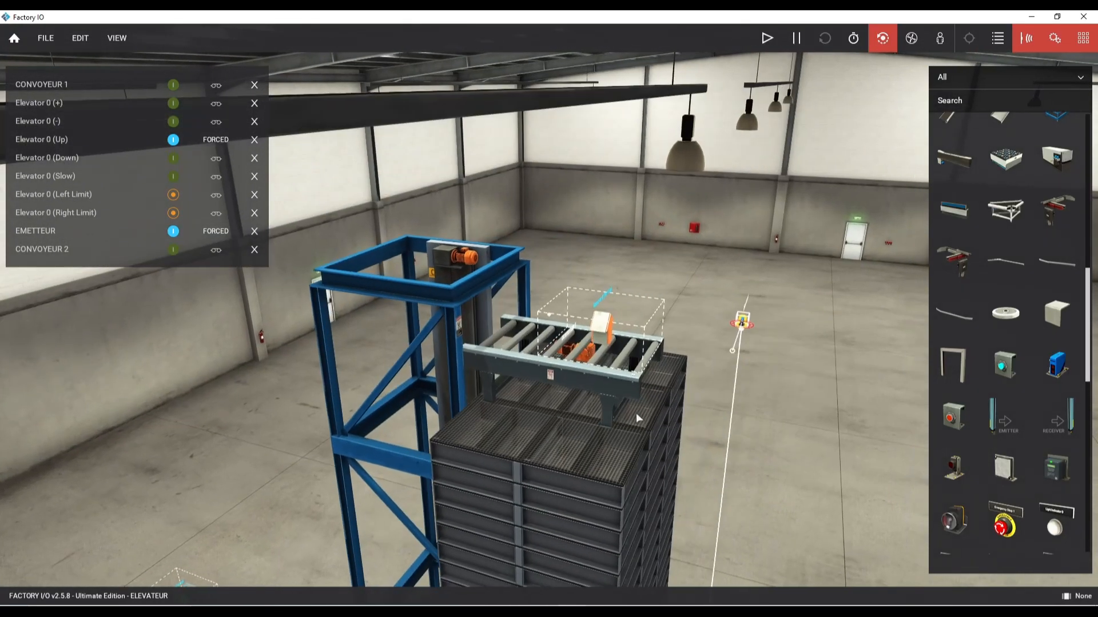
- Move the diffuse sensor horizontally onto the upper conveyor on top of the stacked platforms
{"action": "left_click_drag", "start_coordinate": [770, 330], "coordinate": [598, 344]}
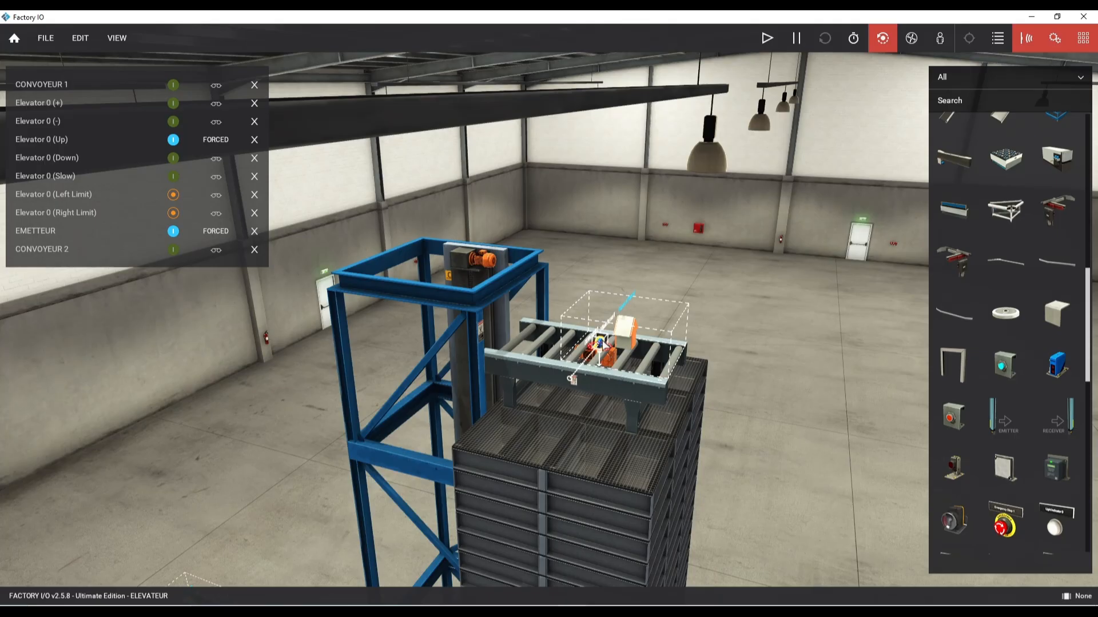
{"action": "right_click", "coordinate": [602, 343]}
{"action": "left_click", "coordinate": [599, 341]}
{"action": "right_click_drag", "start_coordinate": [600, 345], "coordinate": [697, 362]}
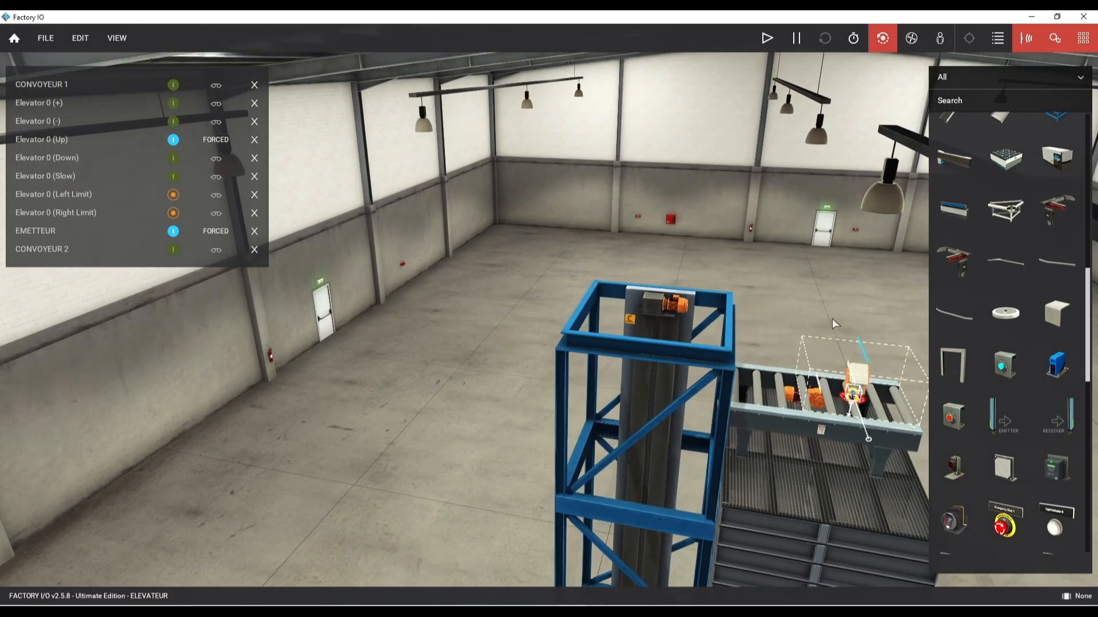
{"action": "right_click_drag", "start_coordinate": [832, 320], "coordinate": [779, 402]}
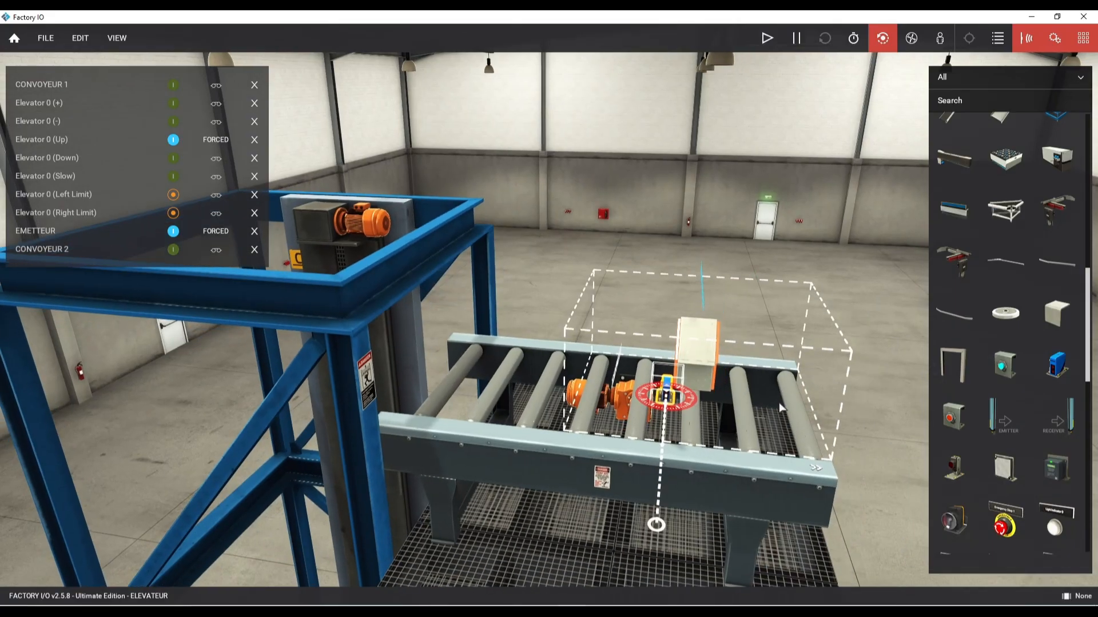
{"action": "left_click", "coordinate": [788, 404]}
{"action": "left_click", "coordinate": [666, 390]}
{"action": "right_click_drag", "start_coordinate": [669, 389], "coordinate": [419, 389]}
{"action": "left_click", "coordinate": [405, 424]}
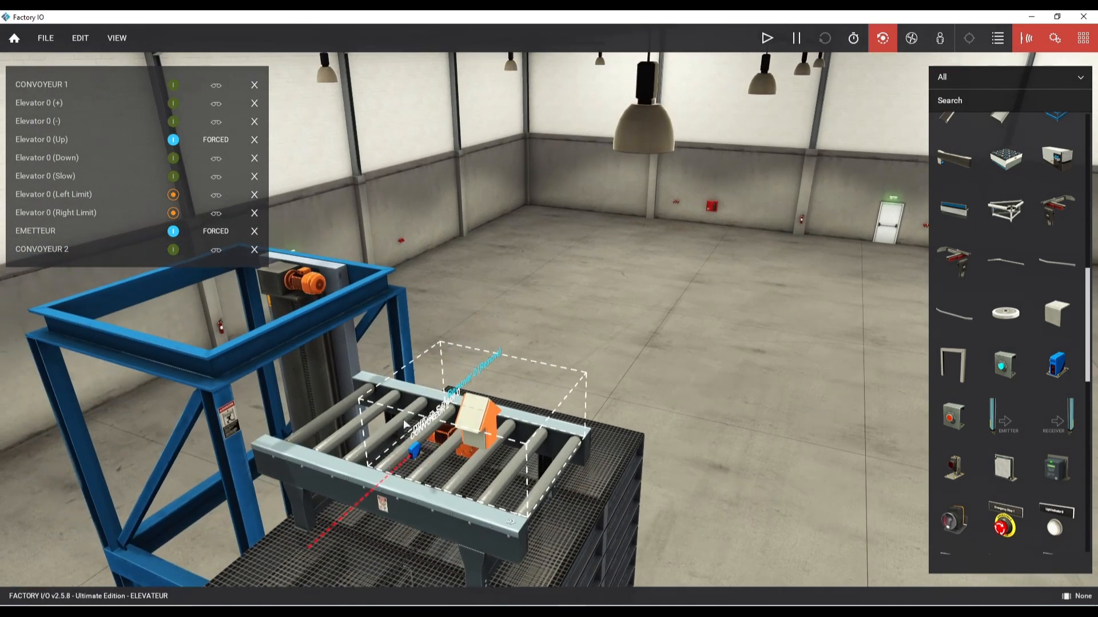
- Yaw the diffuse sensor two negative steps to reverse its beam across the upper conveyor, and shift it onto the conveyor's near side rail
{"action": "right_click", "coordinate": [413, 451]}
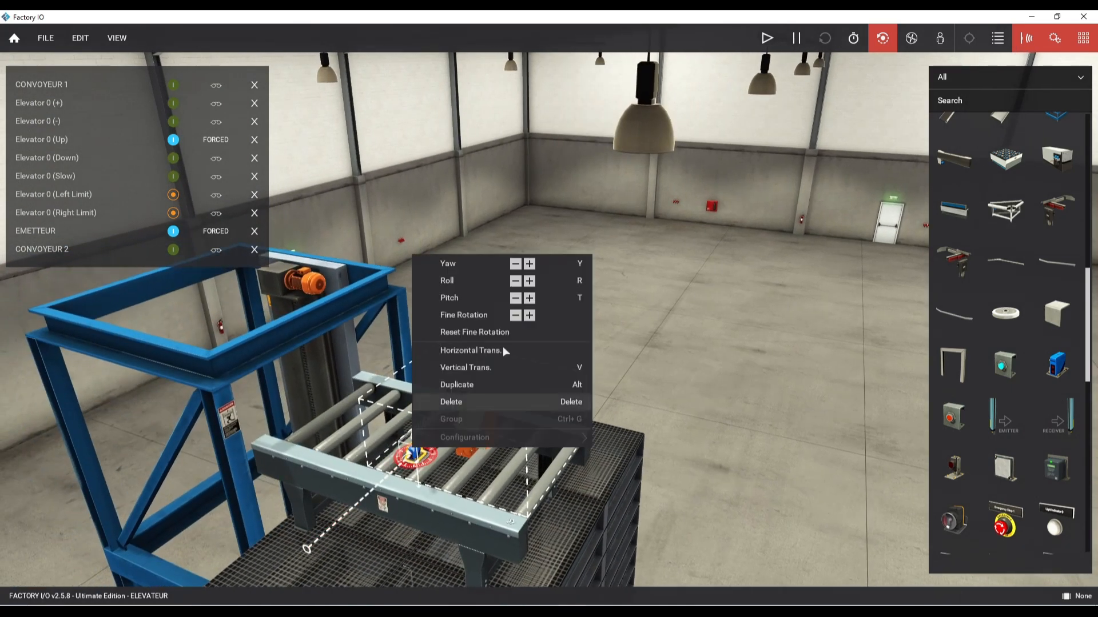
{"action": "left_click", "coordinate": [512, 266]}
{"action": "left_click", "coordinate": [511, 266]}
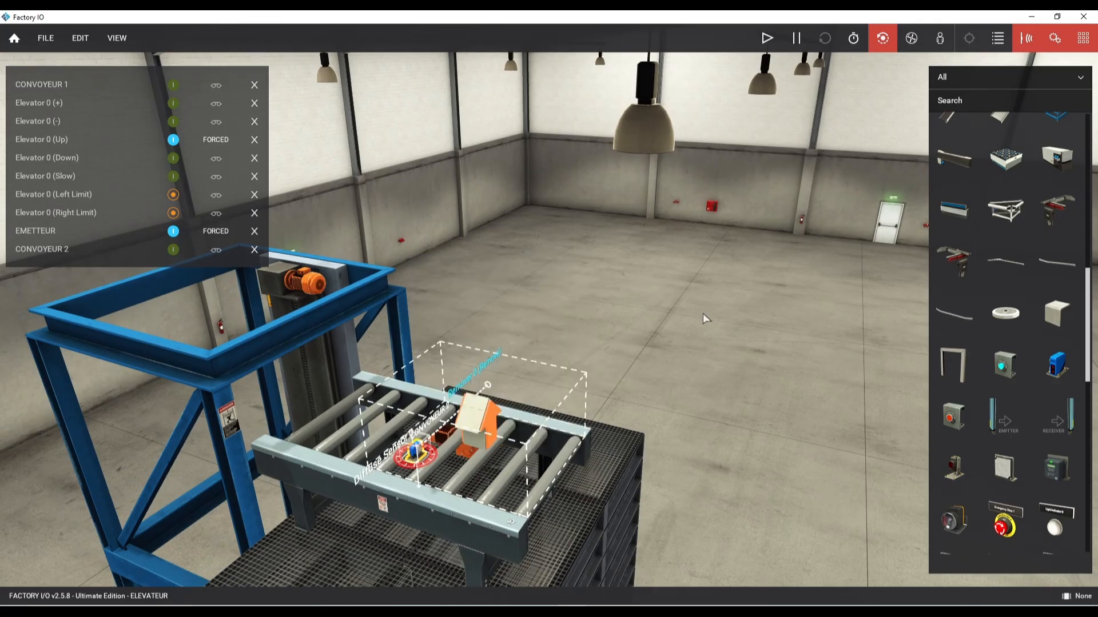
{"action": "right_click_drag", "start_coordinate": [704, 318], "coordinate": [492, 472]}
{"action": "right_click_drag", "start_coordinate": [756, 314], "coordinate": [768, 343]}
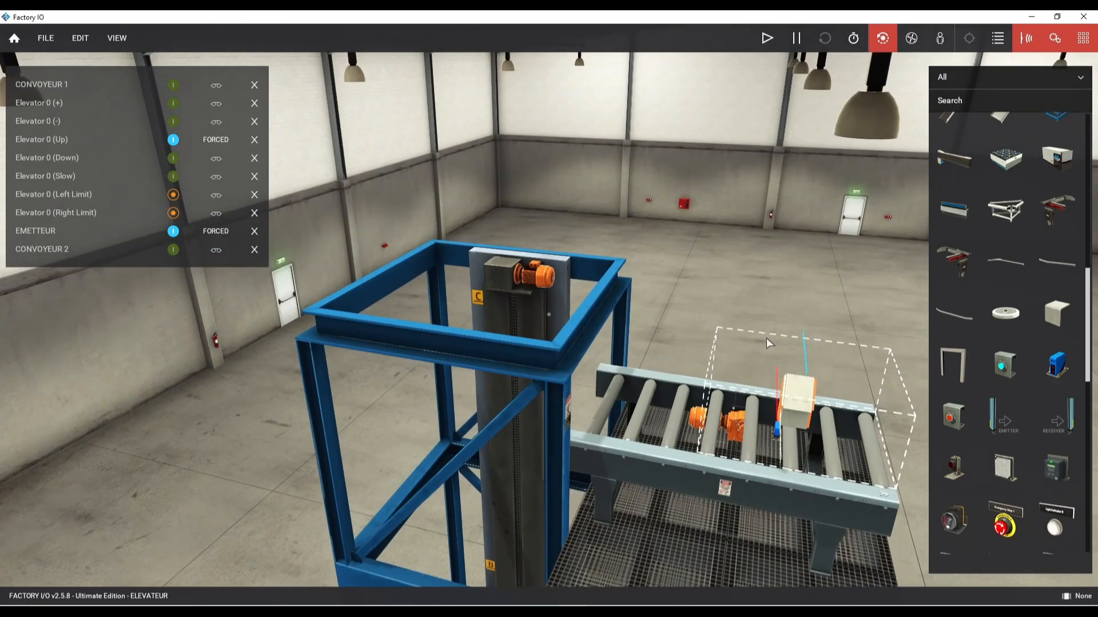
{"action": "left_click_drag", "start_coordinate": [778, 433], "coordinate": [777, 470]}
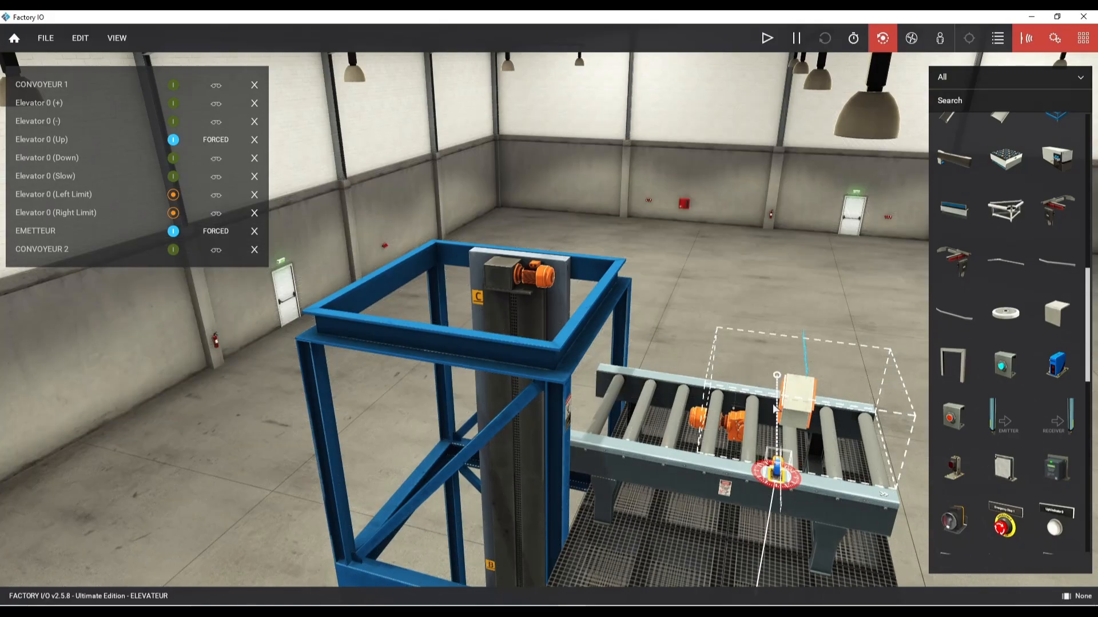
{"action": "right_click_drag", "start_coordinate": [774, 409], "coordinate": [198, 298]}
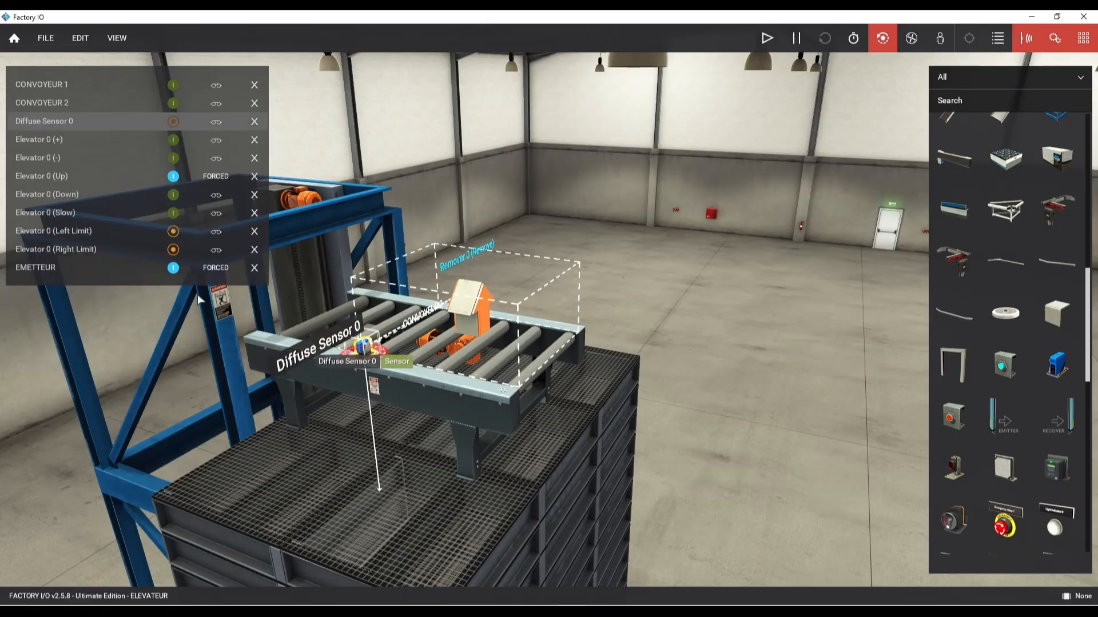
- Rename the Diffuse Sensor 0 tag as EXIT
{"action": "double_click", "coordinate": [88, 120]}
{"action": "type", "text": "EXIT"}
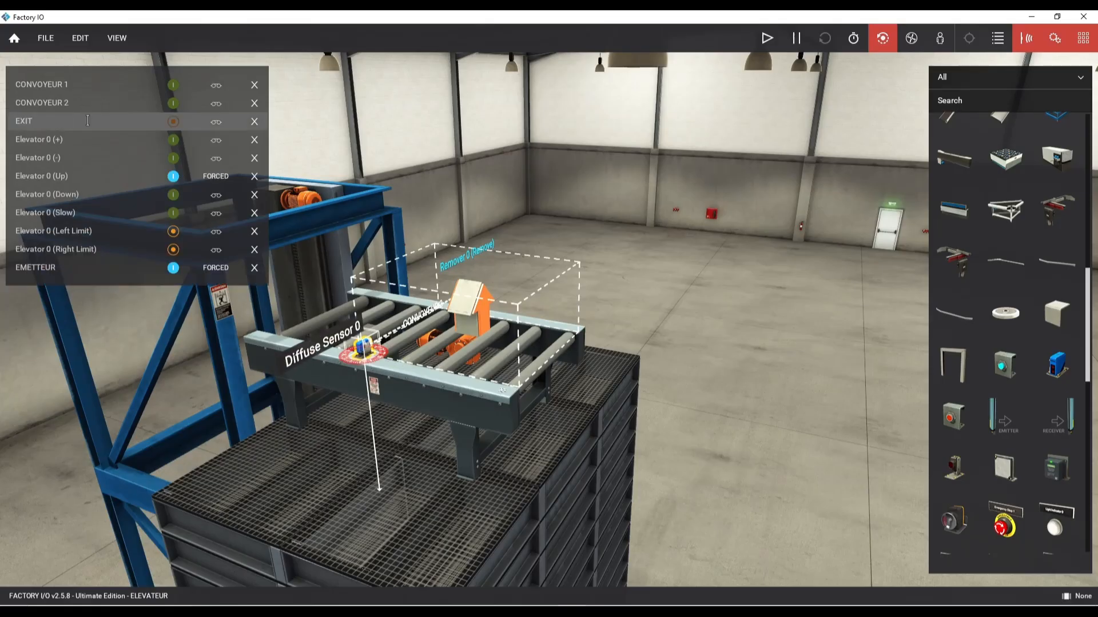
{"action": "key", "text": "Return"}
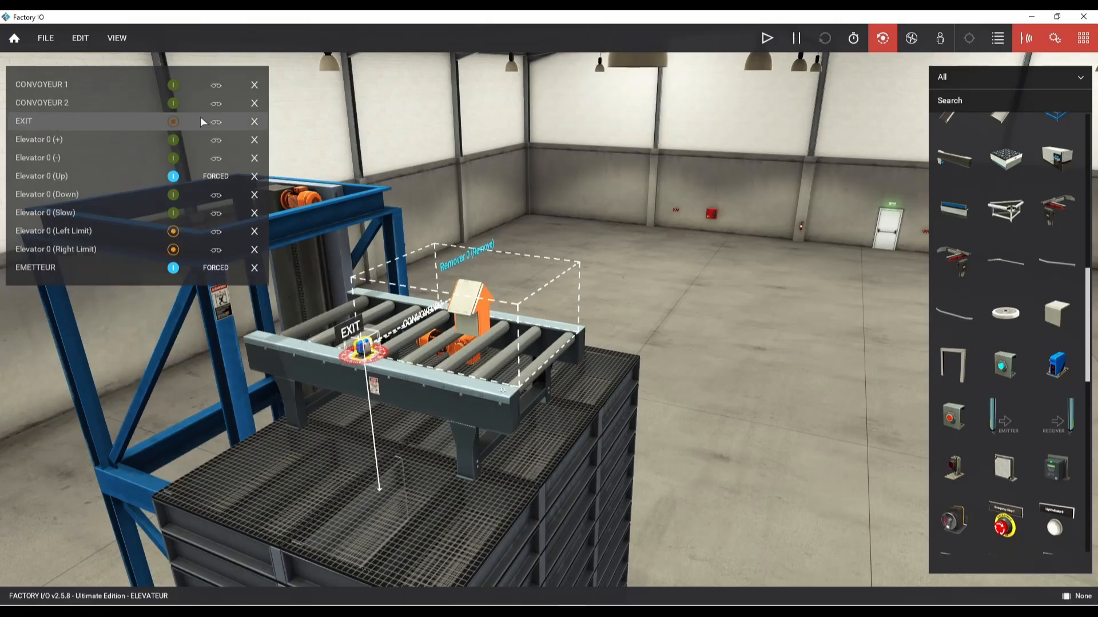
{"action": "right_click_drag", "start_coordinate": [599, 268], "coordinate": [575, 234]}
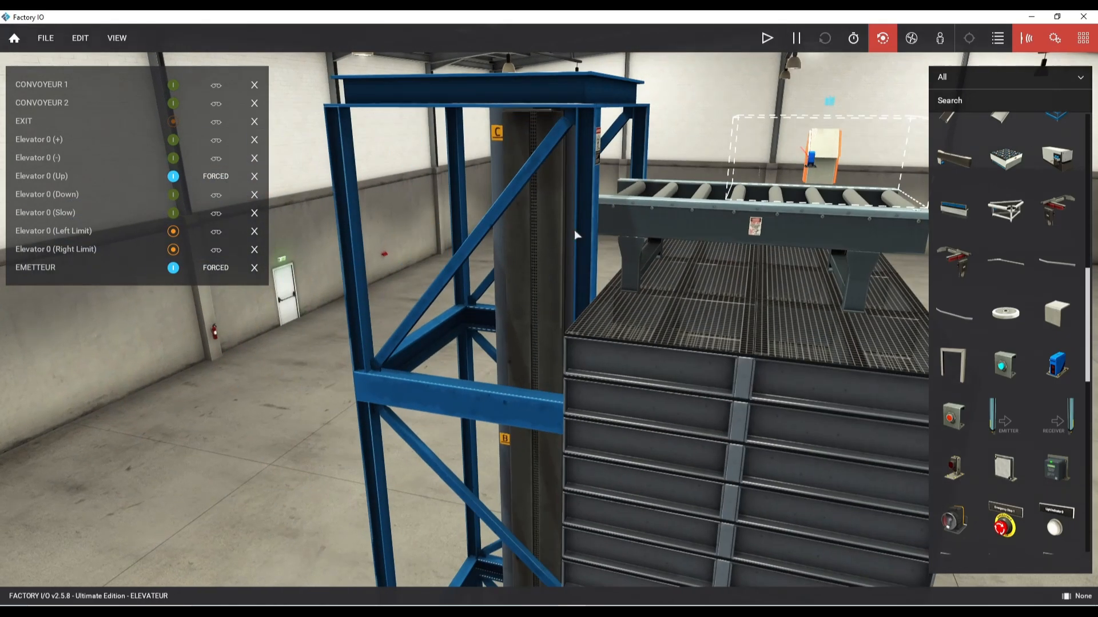
{"action": "scroll", "coordinate": [802, 238], "scroll_direction": "down", "scroll_amount": 10}
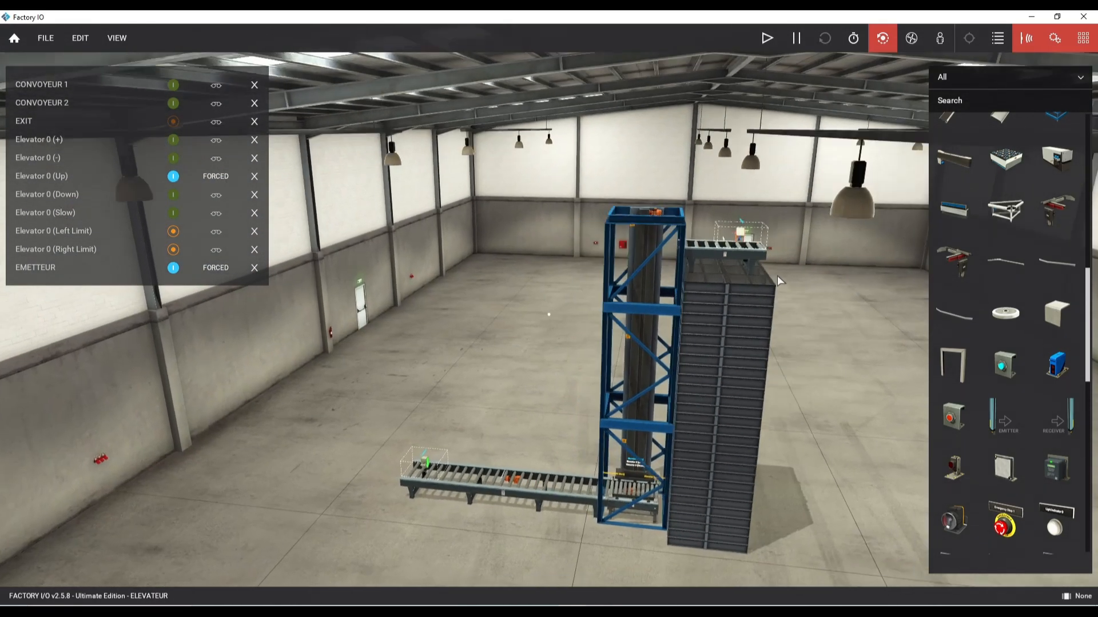
{"action": "right_click_drag", "start_coordinate": [777, 275], "coordinate": [785, 280]}
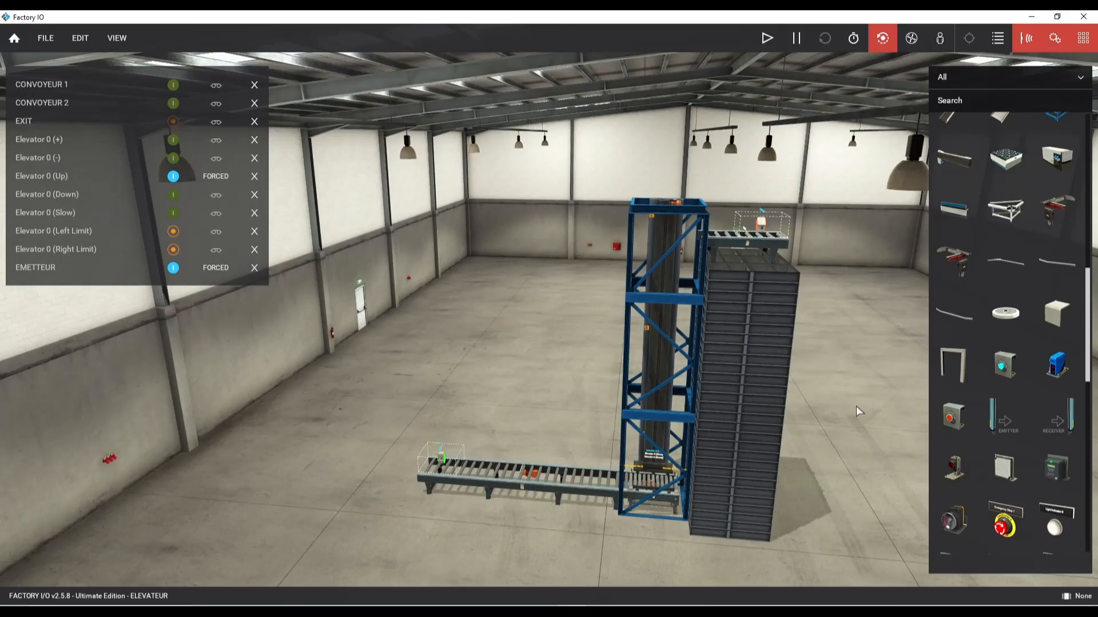
{"action": "right_click_drag", "start_coordinate": [828, 316], "coordinate": [767, 348]}
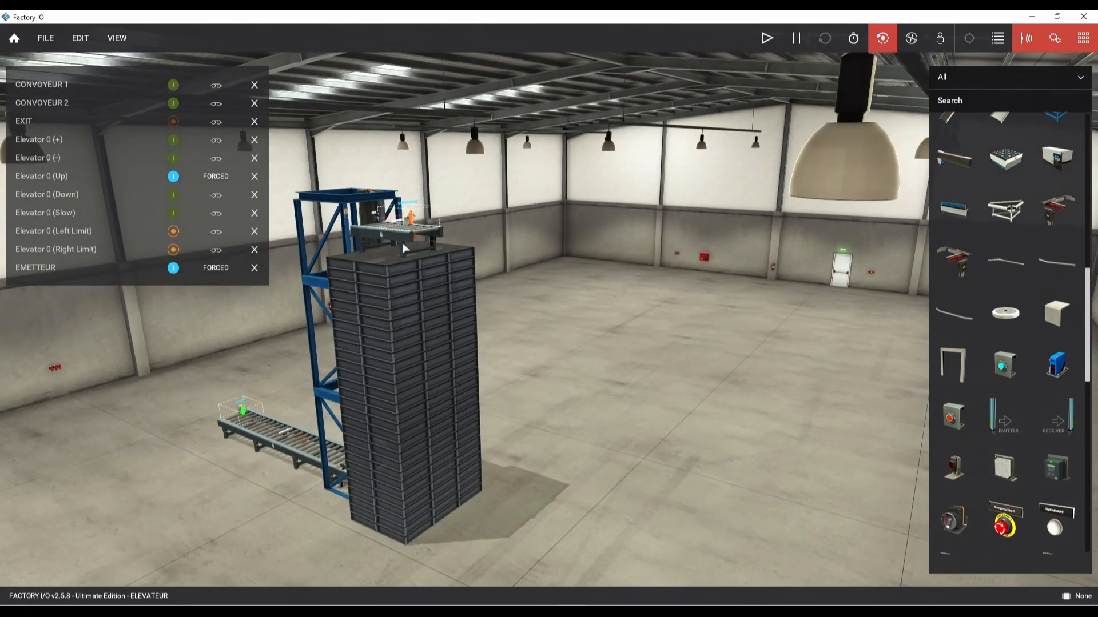
{"action": "mouse_move", "coordinate": [527, 330]}
{"action": "right_mouse_down"}
{"action": "mouse_move", "coordinate": [598, 330]}
{"action": "mouse_move", "coordinate": [571, 350]}
{"action": "mouse_move", "coordinate": [543, 341]}
{"action": "right_mouse_up"}
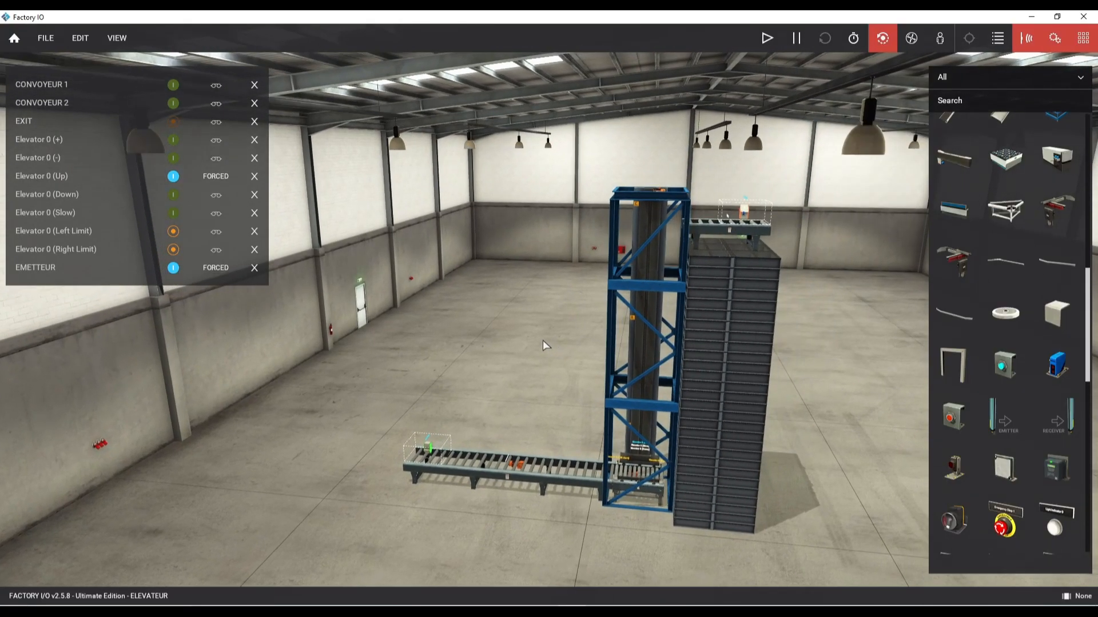
{"action": "right_click_drag", "start_coordinate": [407, 314], "coordinate": [429, 320]}
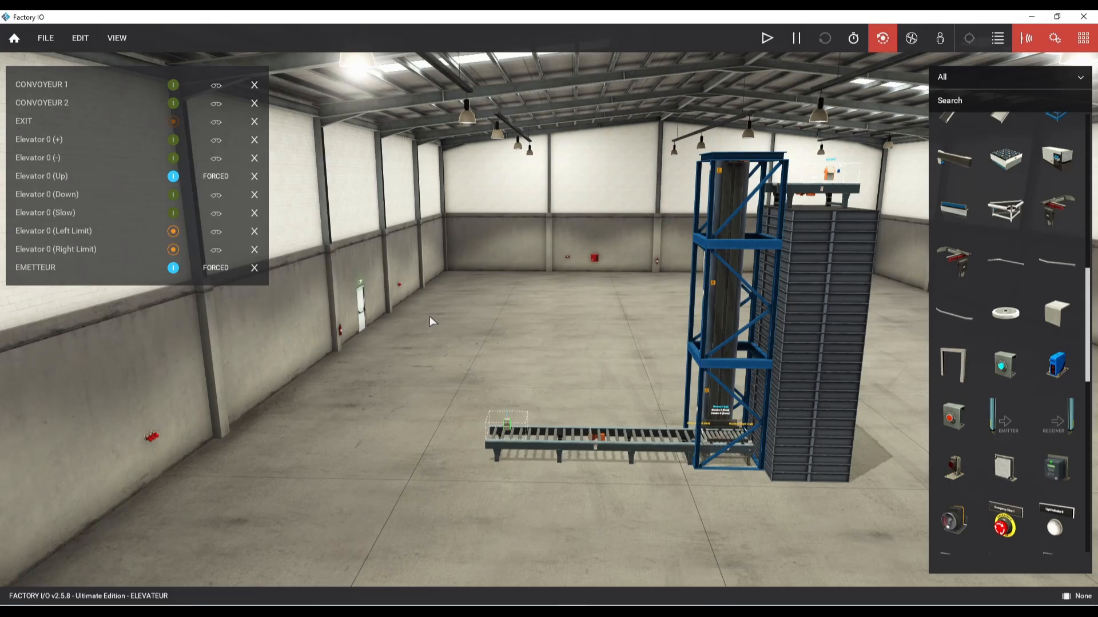
- Locate the limit sensors at the elevator's base and rename the Elevator 0 (Right Limit) tag as PP
{"action": "scroll", "coordinate": [773, 461], "scroll_direction": "up", "scroll_amount": 5}
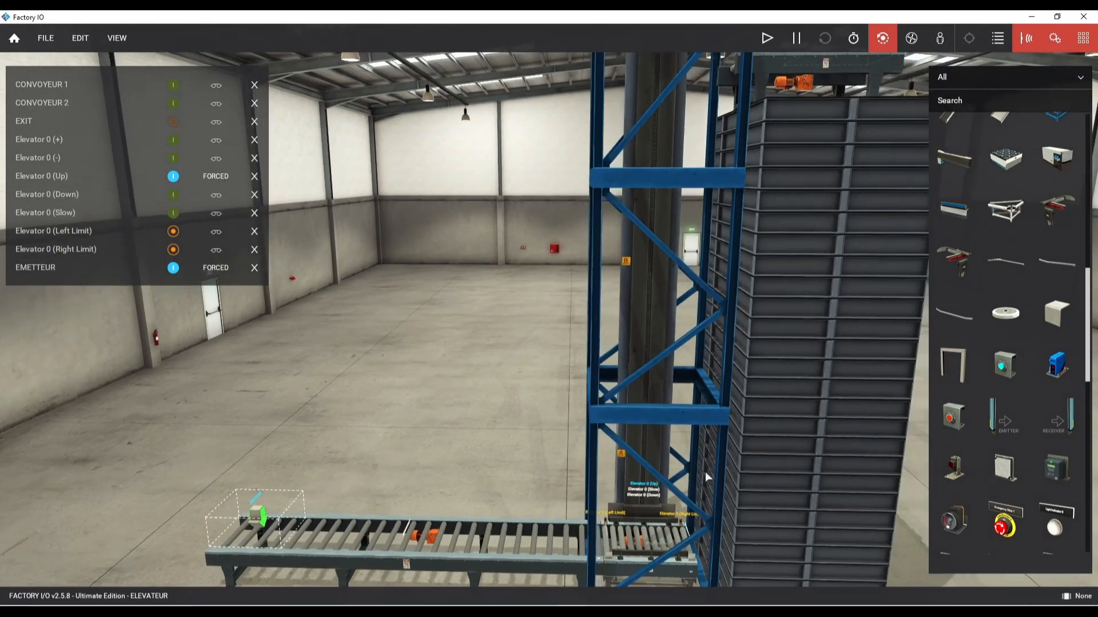
{"action": "scroll", "coordinate": [709, 476], "scroll_direction": "down", "scroll_amount": 3}
{"action": "scroll", "coordinate": [722, 462], "scroll_direction": "up", "scroll_amount": 10}
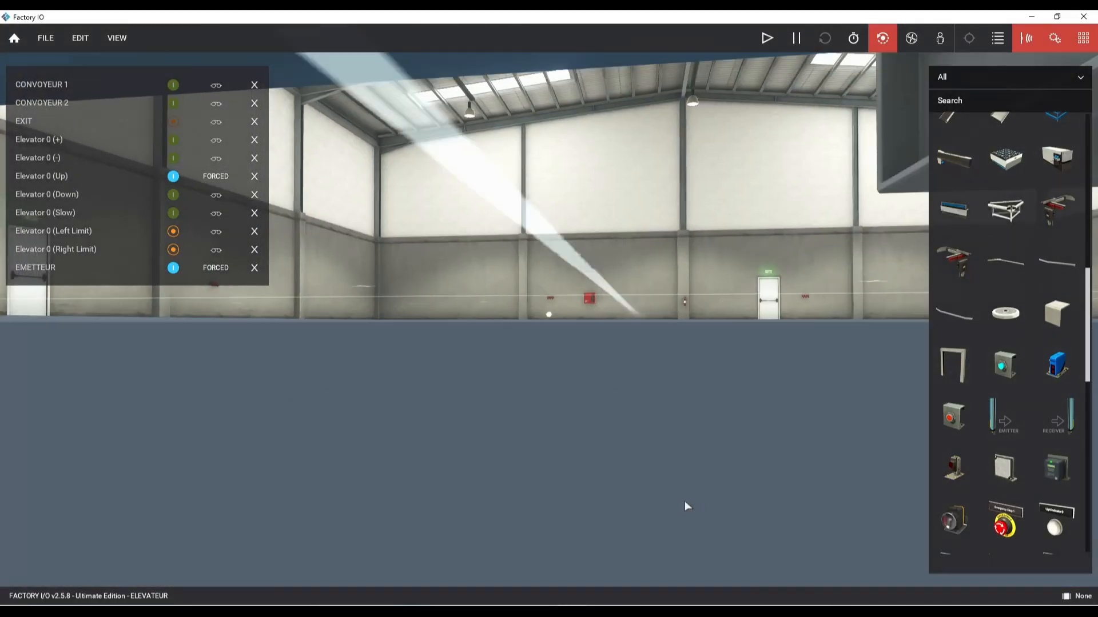
{"action": "scroll", "coordinate": [629, 474], "scroll_direction": "down", "scroll_amount": 8}
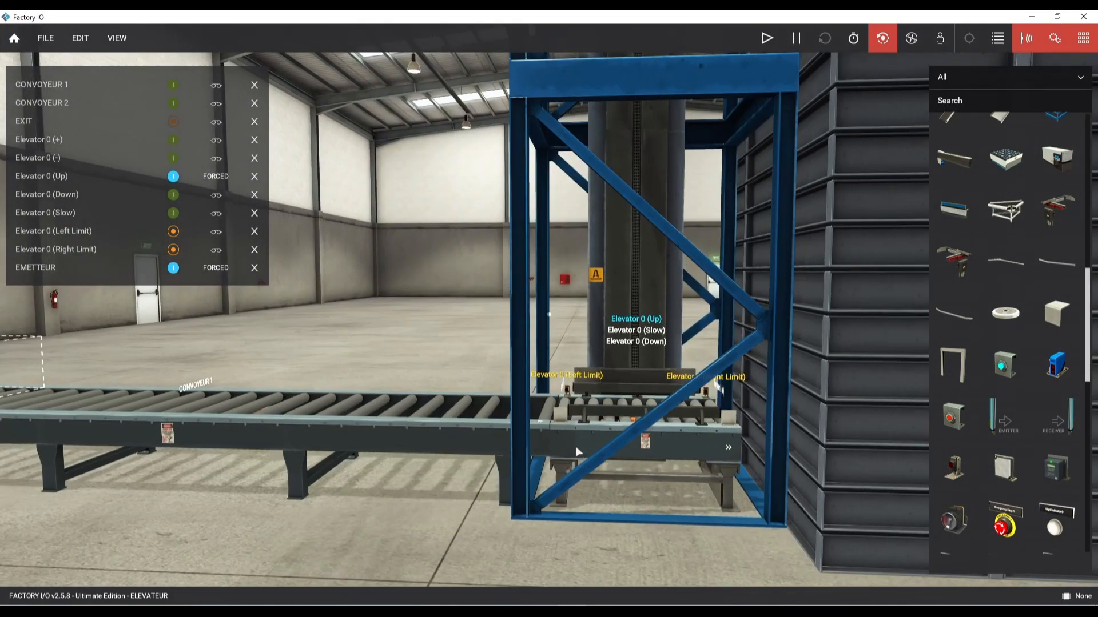
{"action": "scroll", "coordinate": [575, 447], "scroll_direction": "up", "scroll_amount": 2}
{"action": "middle_click_drag", "start_coordinate": [567, 444], "coordinate": [702, 455]}
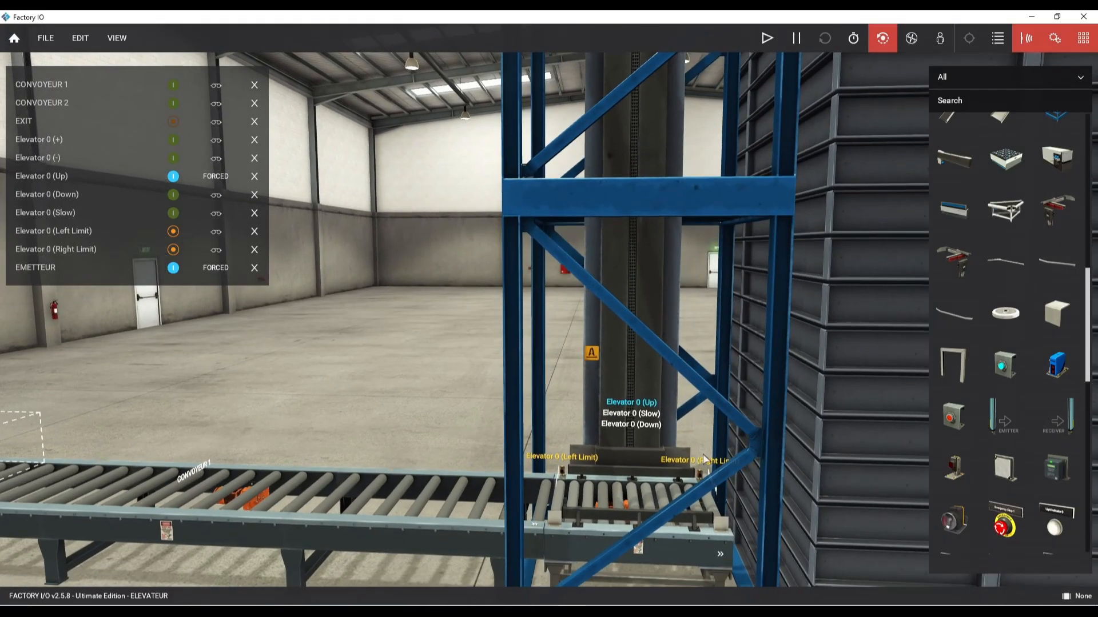
{"action": "double_click", "coordinate": [108, 249]}
{"action": "type", "text": "PP"}
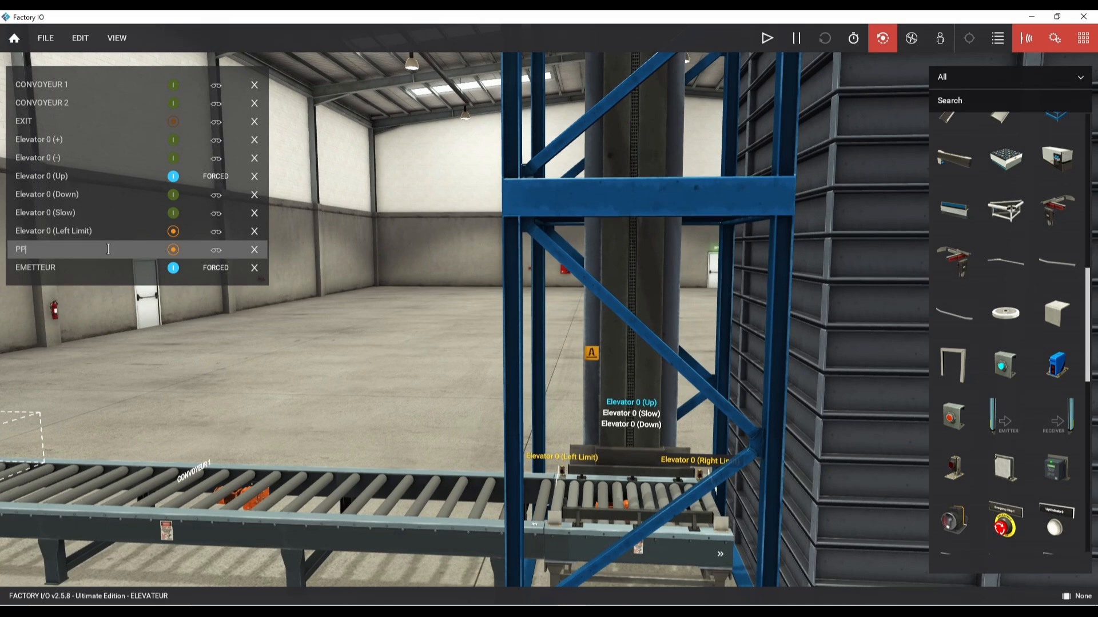
{"action": "key", "text": "Return"}
{"action": "scroll", "coordinate": [213, 289], "scroll_direction": "down", "scroll_amount": 5}
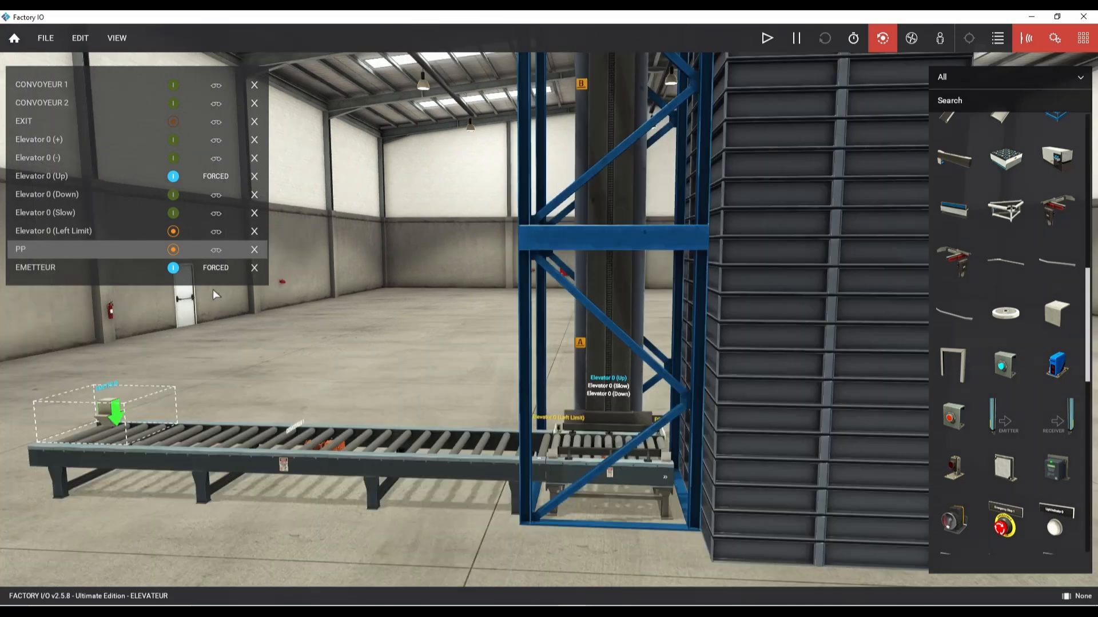
{"action": "middle_click_drag", "start_coordinate": [407, 318], "coordinate": [402, 342]}
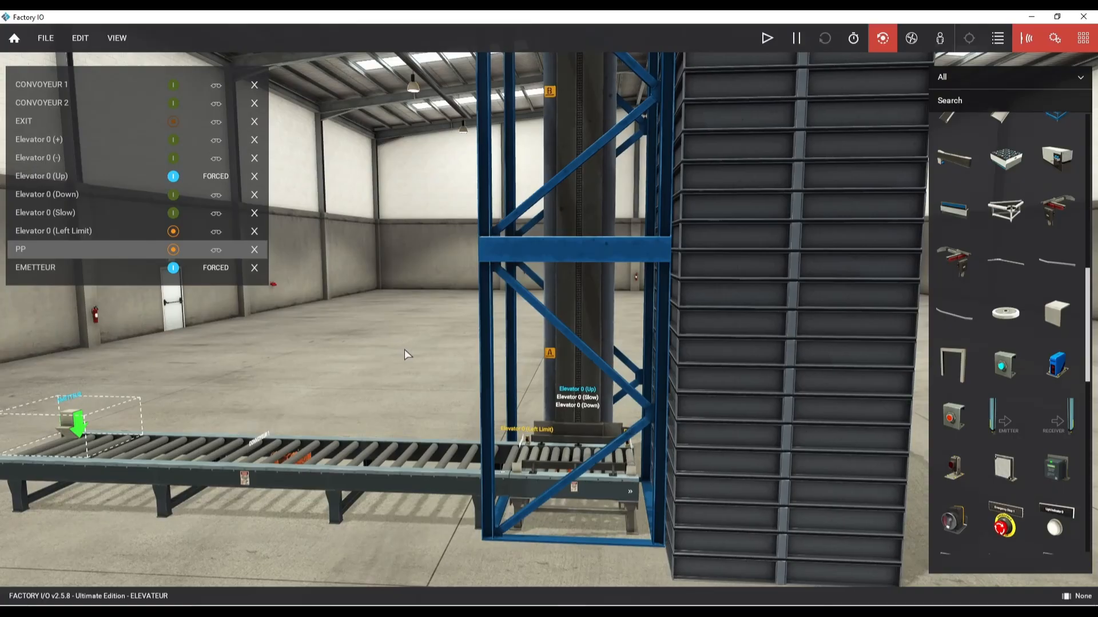
{"action": "right_click_drag", "start_coordinate": [404, 349], "coordinate": [670, 386]}
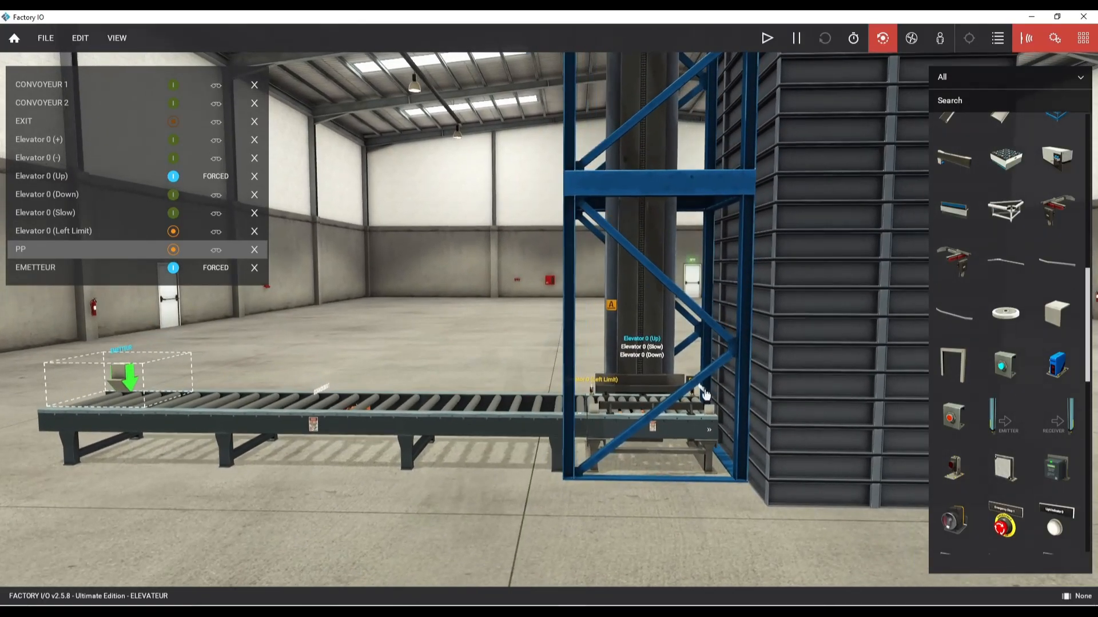
{"action": "scroll", "coordinate": [683, 400], "scroll_direction": "up", "scroll_amount": 2}
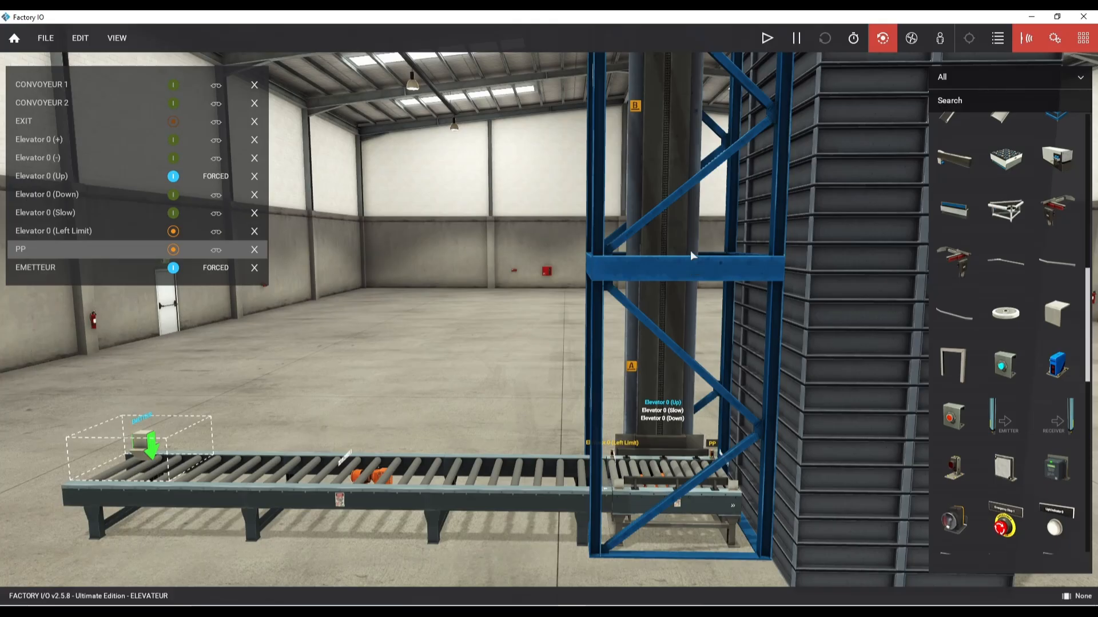
{"action": "scroll", "coordinate": [500, 412], "scroll_direction": "down", "scroll_amount": 5}
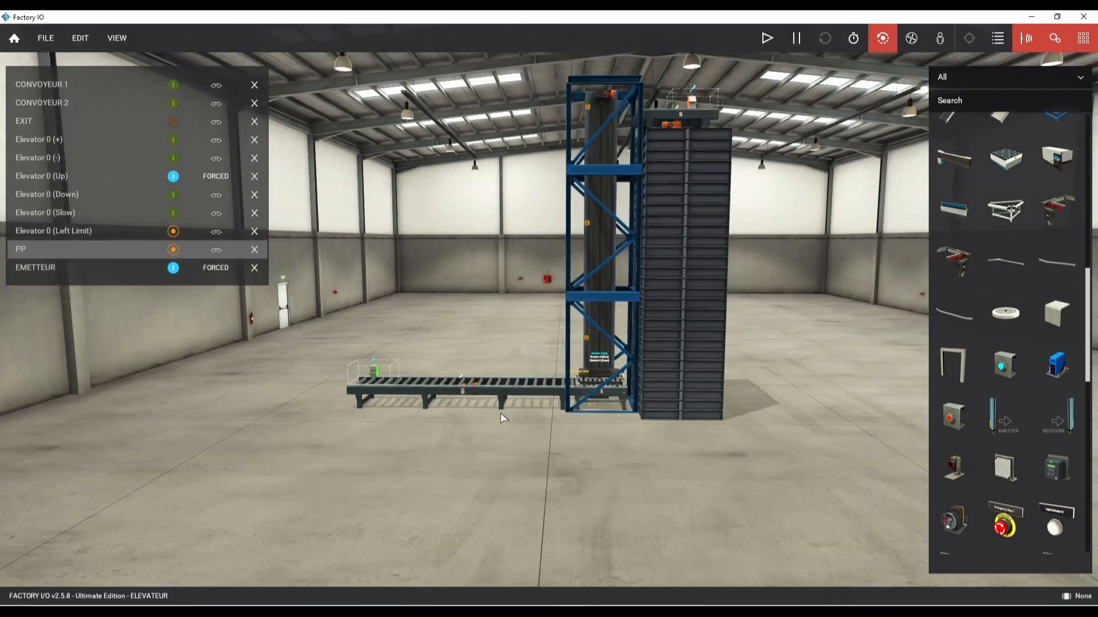
- Place a column and a white electric switchboard box in front of the stacked platforms, and raise the box off the floor
{"action": "scroll", "coordinate": [1038, 349], "scroll_direction": "down", "scroll_amount": 10}
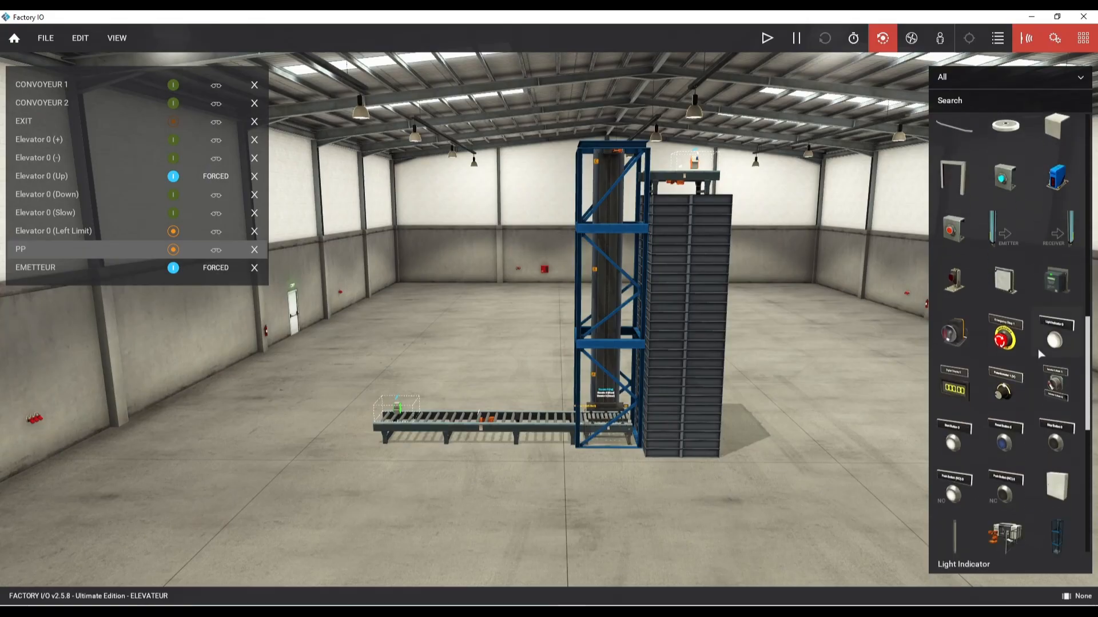
{"action": "left_click_drag", "start_coordinate": [958, 249], "coordinate": [678, 457]}
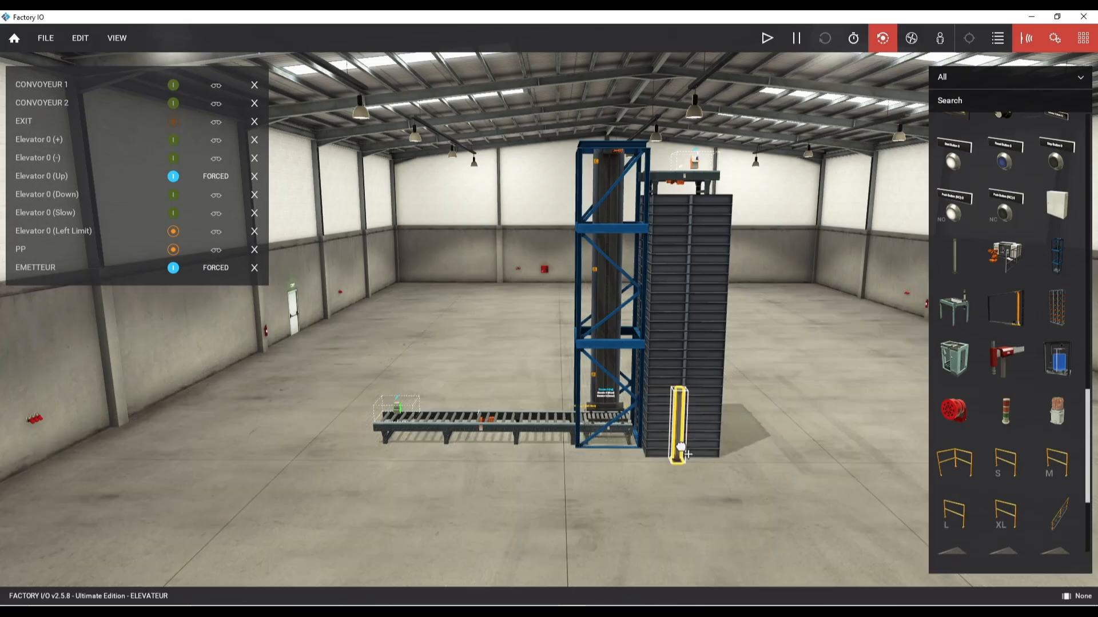
{"action": "left_click_drag", "start_coordinate": [1056, 204], "coordinate": [680, 455]}
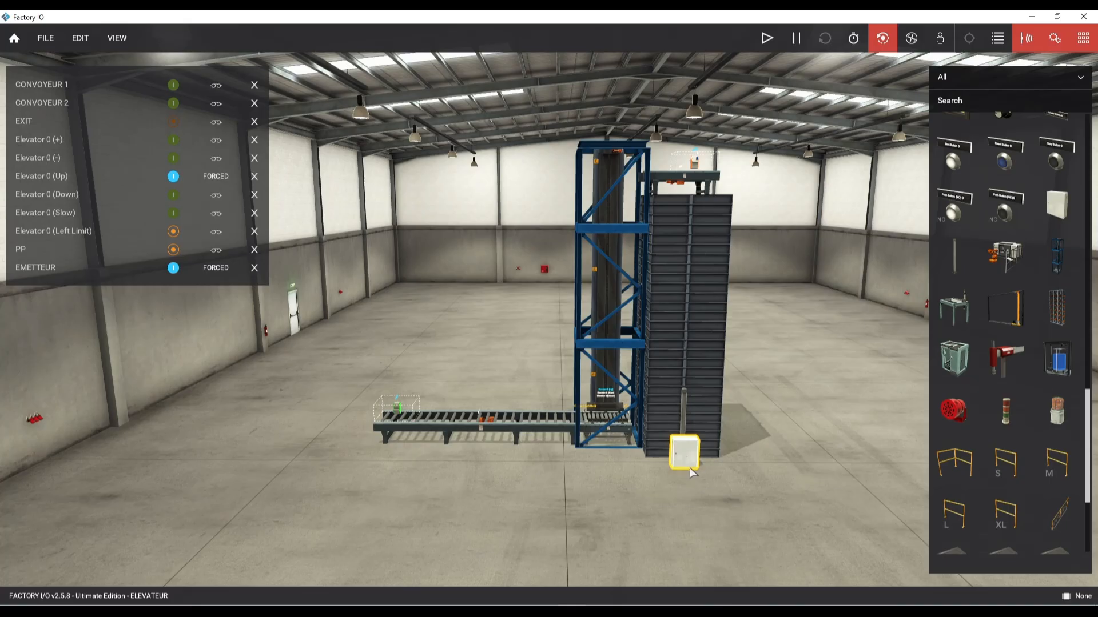
{"action": "right_click", "coordinate": [687, 465]}
{"action": "left_click", "coordinate": [760, 380]}
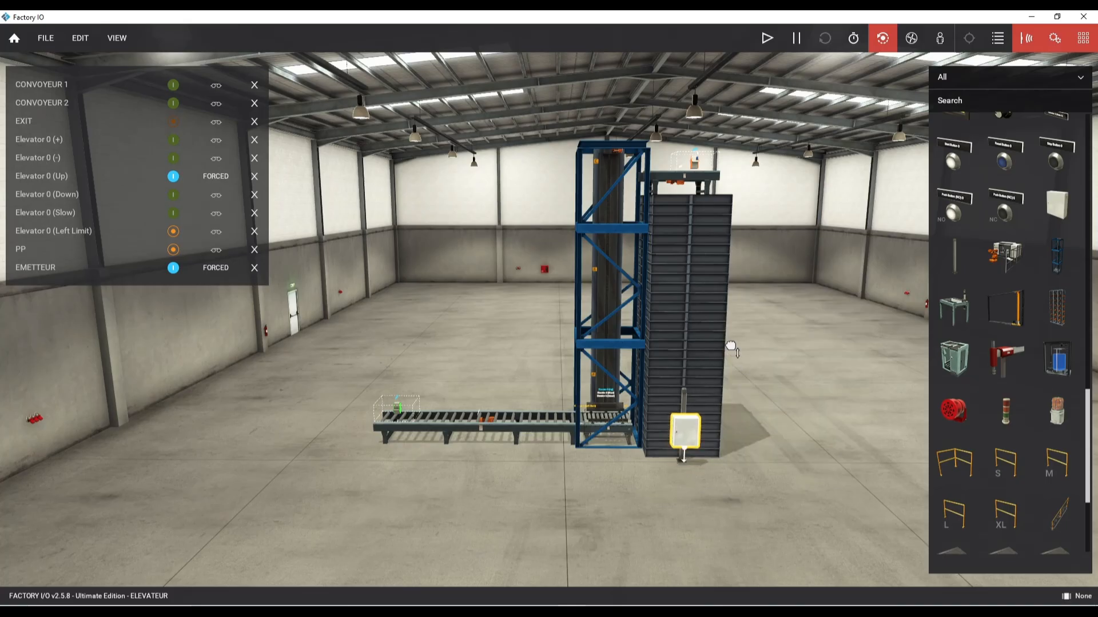
- Shift the raised switchboard box horizontally until it sits centred against the front of the column
{"action": "right_click_drag", "start_coordinate": [835, 451], "coordinate": [750, 469]}
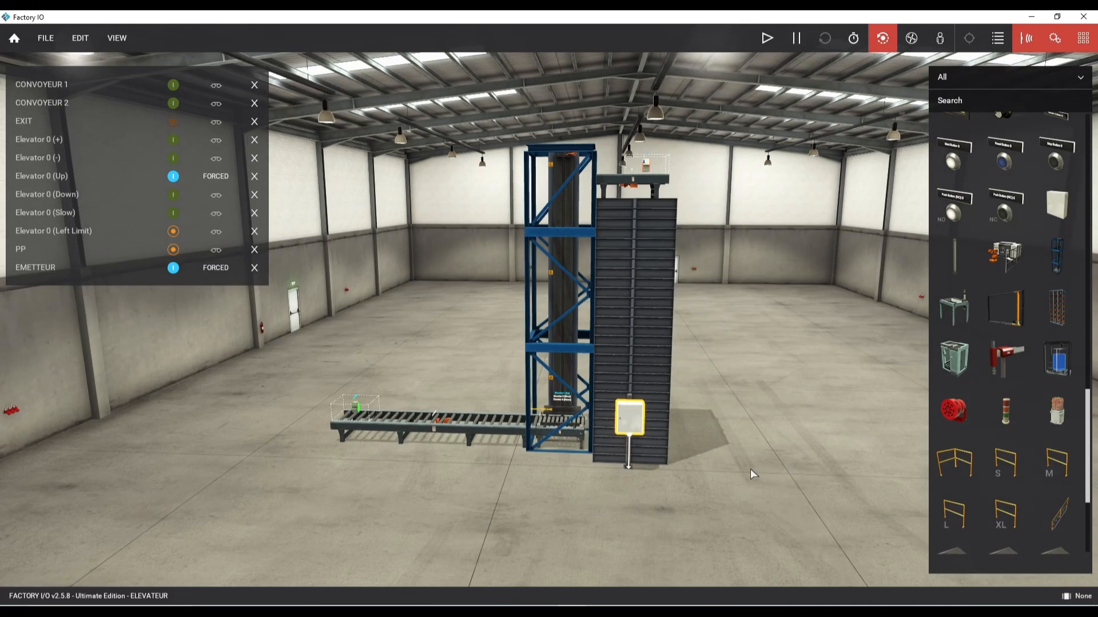
{"action": "left_click", "coordinate": [664, 476]}
{"action": "scroll", "coordinate": [663, 475], "scroll_direction": "up", "scroll_amount": 5}
{"action": "right_click_drag", "start_coordinate": [681, 482], "coordinate": [629, 492]}
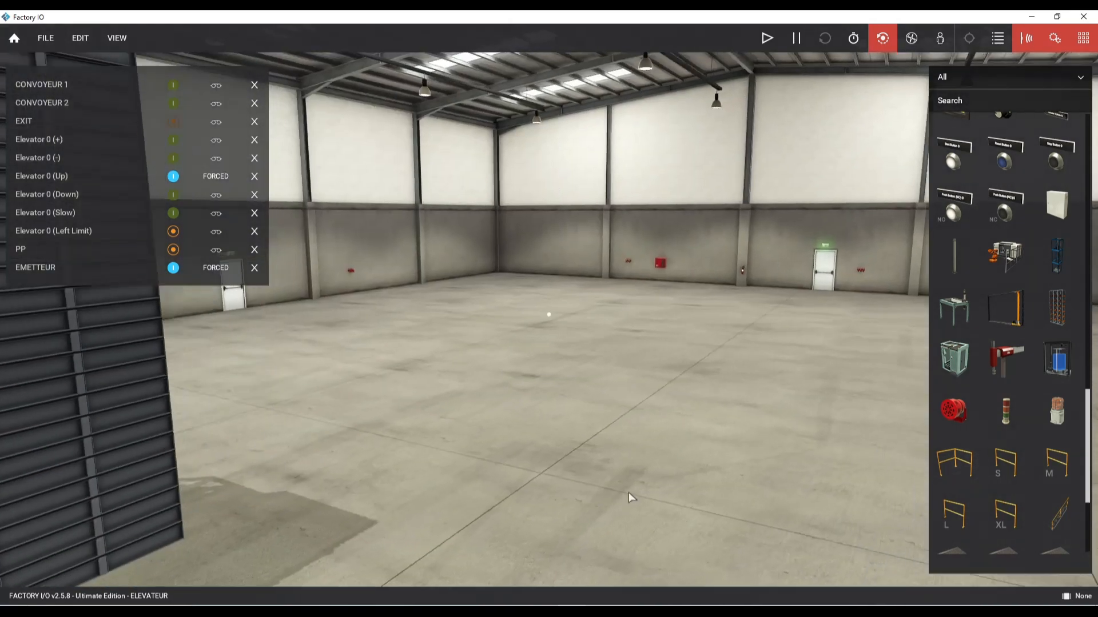
{"action": "scroll", "coordinate": [493, 385], "scroll_direction": "down", "scroll_amount": 5}
{"action": "right_click_drag", "start_coordinate": [591, 440], "coordinate": [518, 440]}
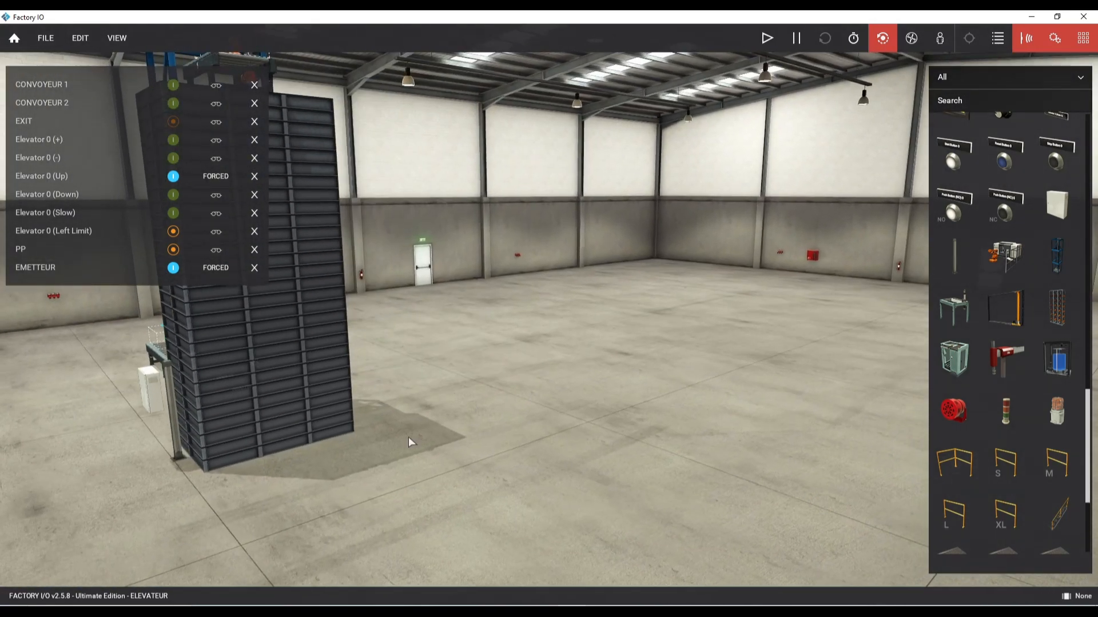
{"action": "left_click_drag", "start_coordinate": [156, 401], "coordinate": [158, 398]}
{"action": "right_click_drag", "start_coordinate": [400, 498], "coordinate": [550, 484]}
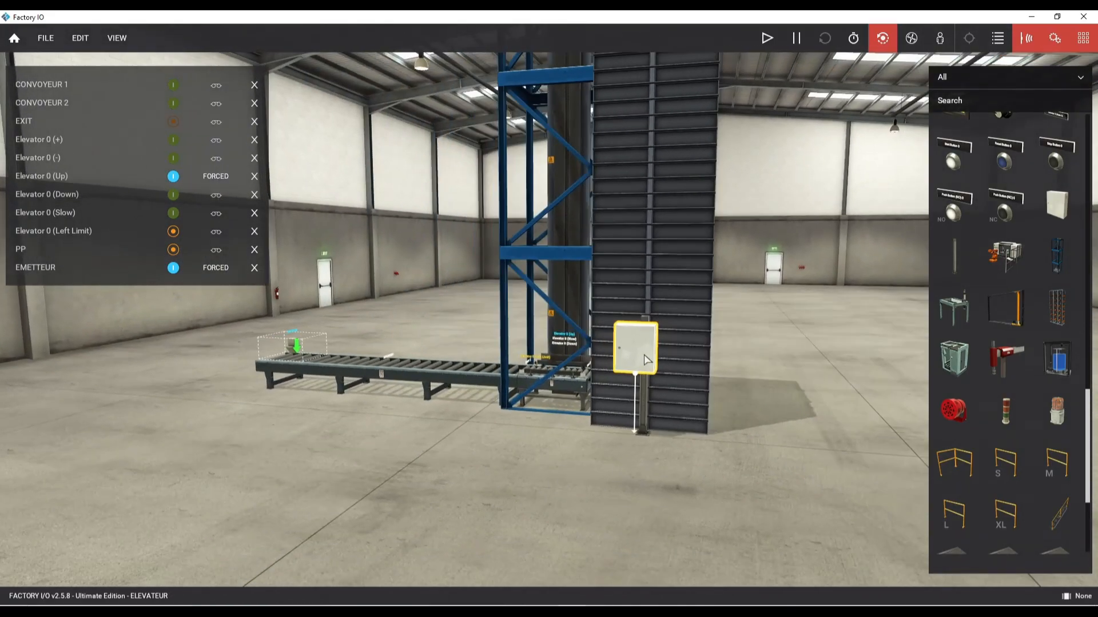
{"action": "left_click_drag", "start_coordinate": [646, 359], "coordinate": [660, 358]}
{"action": "right_click_drag", "start_coordinate": [737, 456], "coordinate": [834, 426]}
- Add a normally open push button in front of the switchboard box and raise it vertically to the box's height
{"action": "left_click_drag", "start_coordinate": [953, 216], "coordinate": [730, 408]}
{"action": "scroll", "coordinate": [732, 415], "scroll_direction": "up", "scroll_amount": 6}
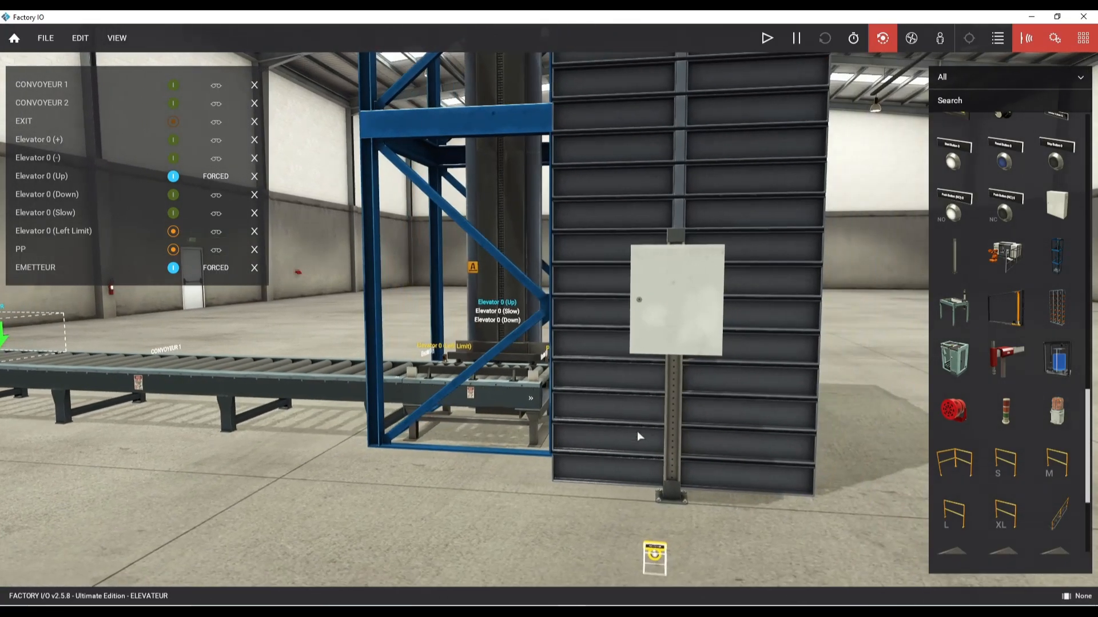
{"action": "left_click", "coordinate": [736, 553]}
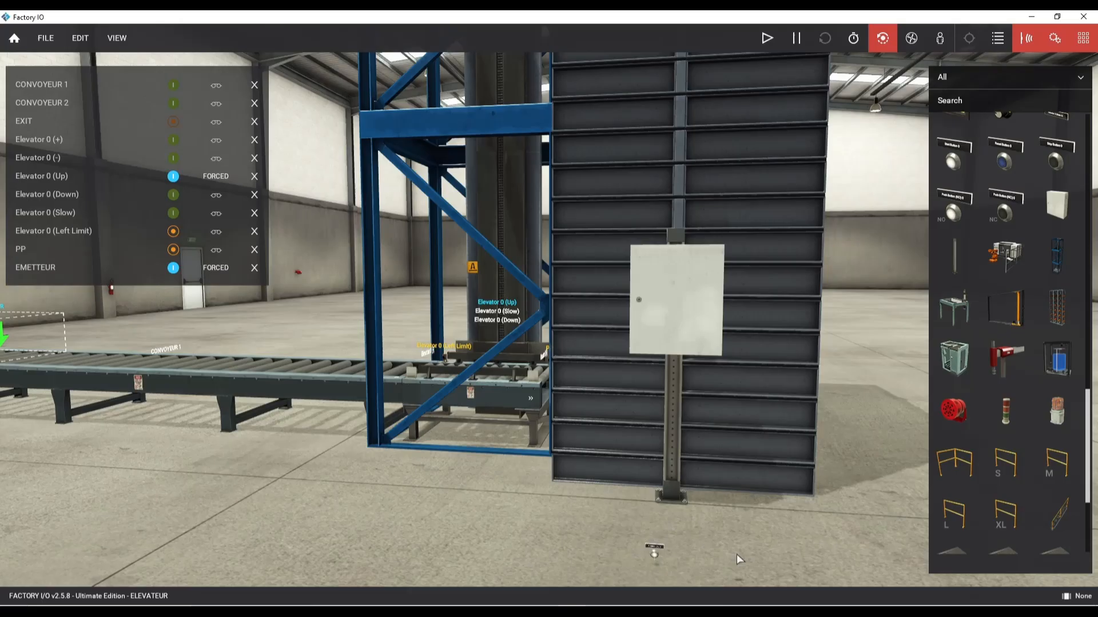
{"action": "right_click", "coordinate": [653, 555]}
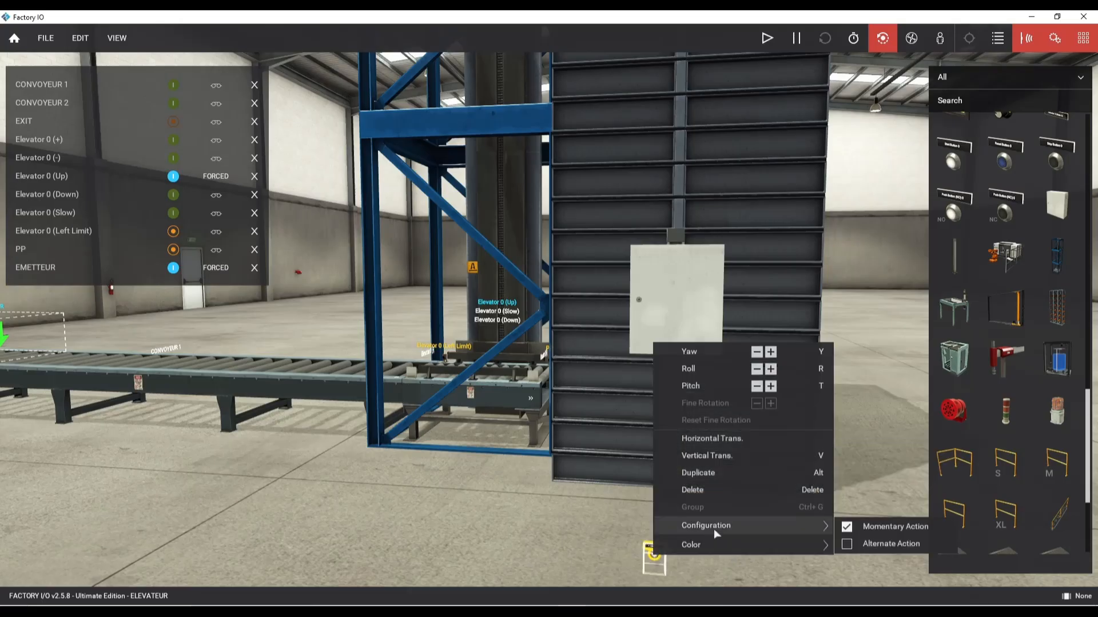
{"action": "left_click", "coordinate": [712, 455]}
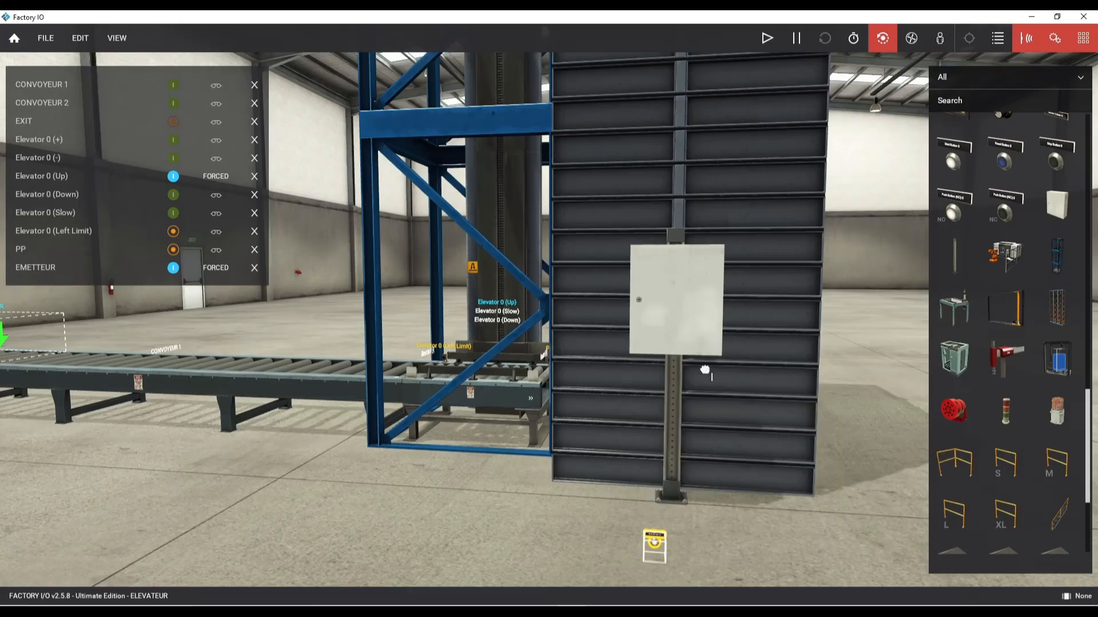
{"action": "left_click", "coordinate": [700, 178]}
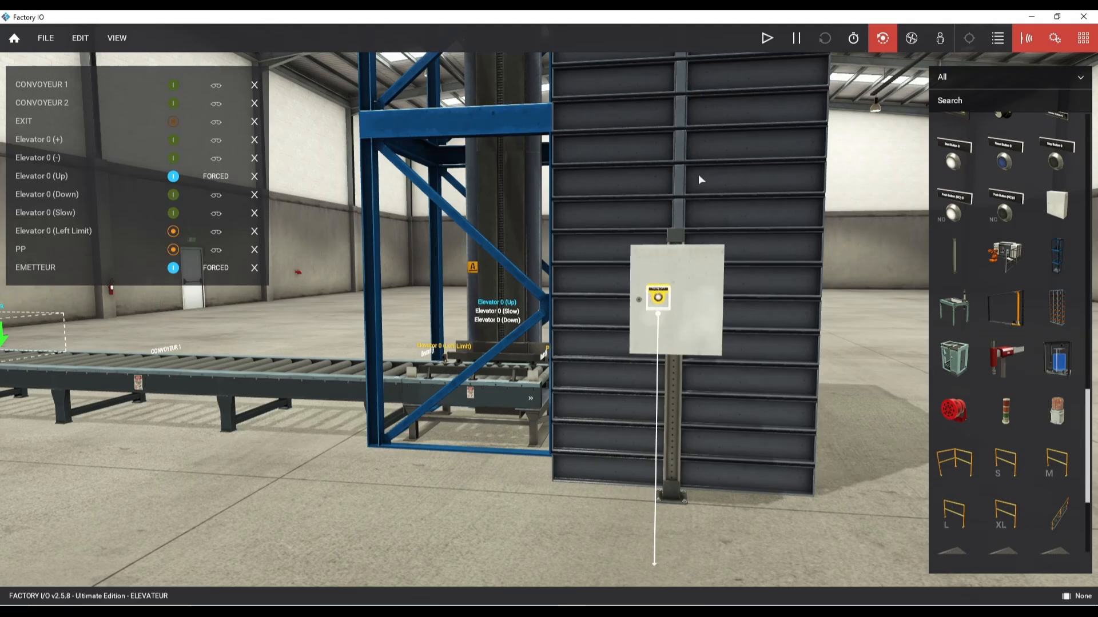
- Move the push button horizontally onto the front face of the switchboard box
{"action": "left_click", "coordinate": [851, 435]}
{"action": "right_click_drag", "start_coordinate": [718, 338], "coordinate": [680, 328]}
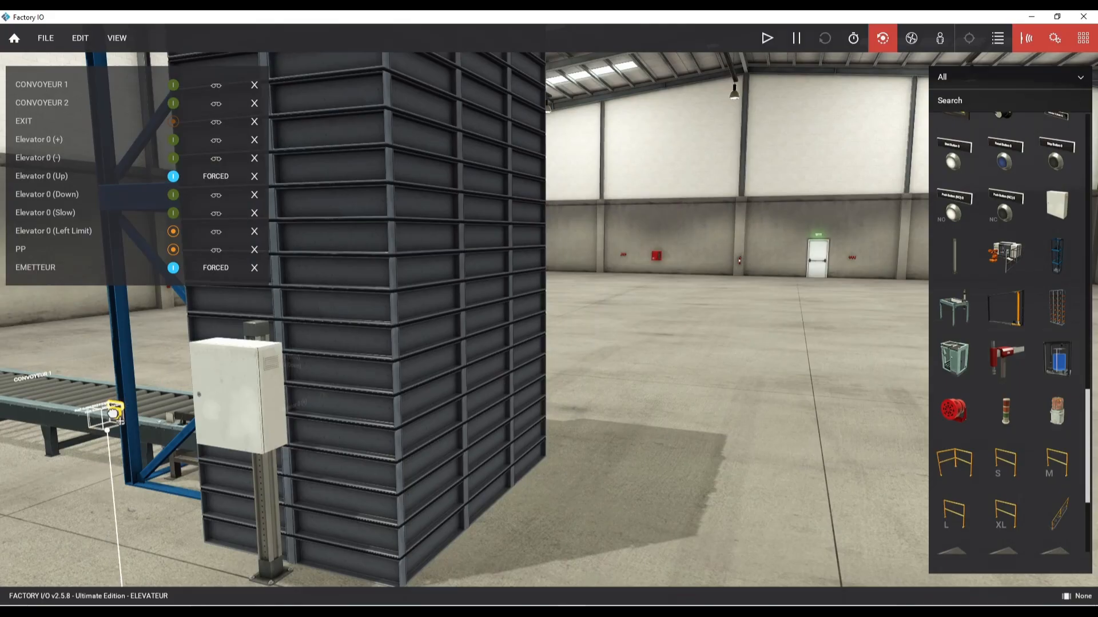
{"action": "left_click_drag", "start_coordinate": [104, 421], "coordinate": [224, 391]}
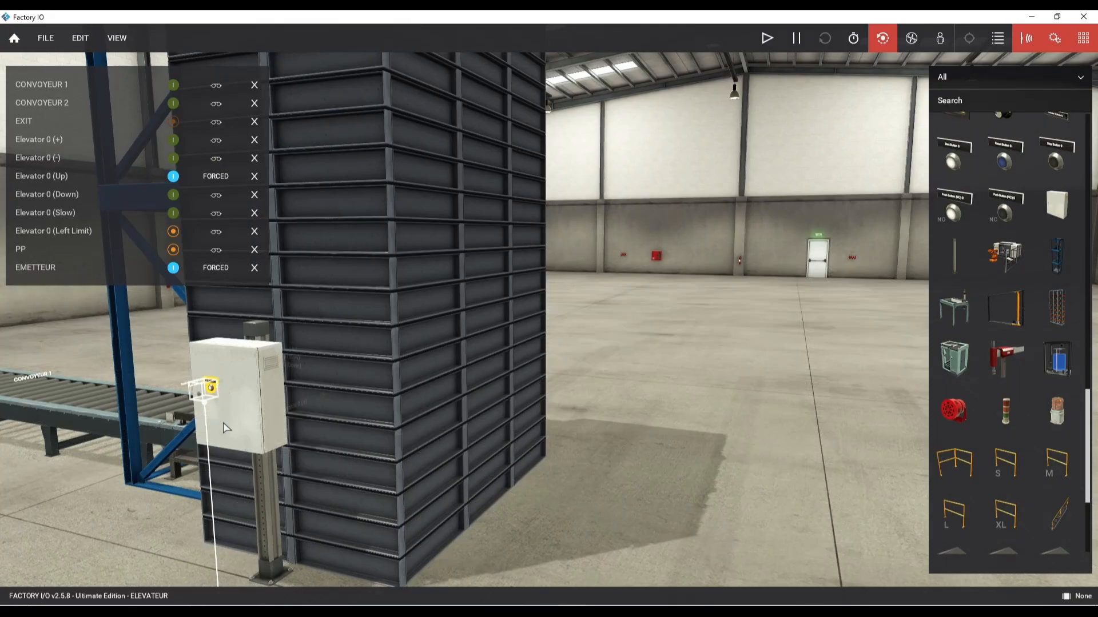
- Add the Push Button (NO) 0 tag to the docked tag list and rename it DCY
{"action": "right_click_drag", "start_coordinate": [234, 427], "coordinate": [257, 412]}
{"action": "scroll", "coordinate": [347, 486], "scroll_direction": "up", "scroll_amount": 5}
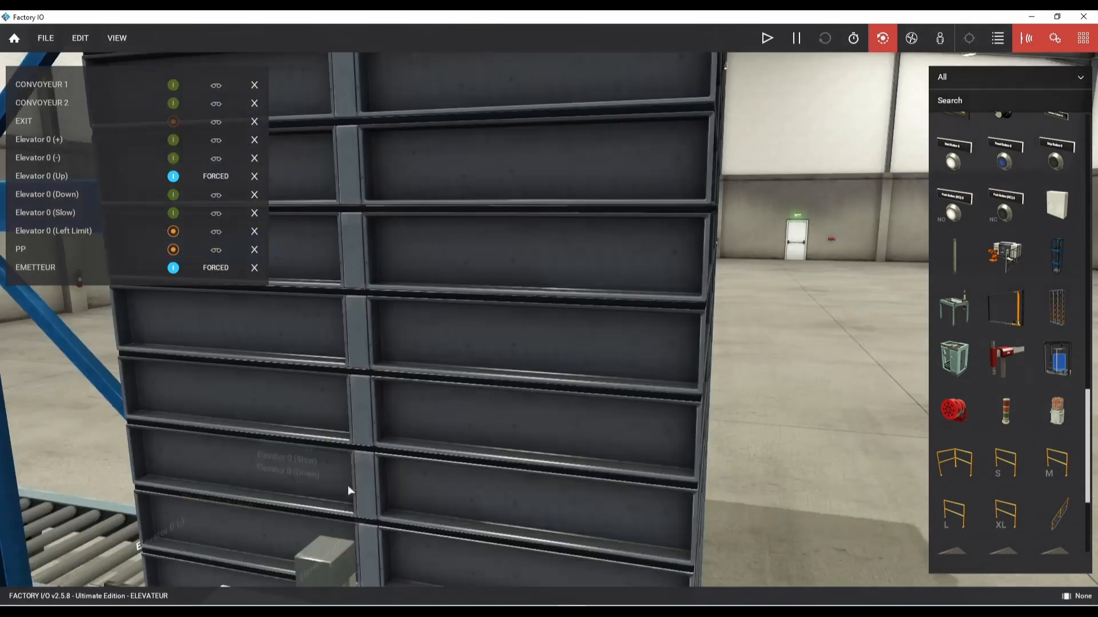
{"action": "scroll", "coordinate": [348, 486], "scroll_direction": "down", "scroll_amount": 5}
{"action": "scroll", "coordinate": [441, 488], "scroll_direction": "up", "scroll_amount": 4}
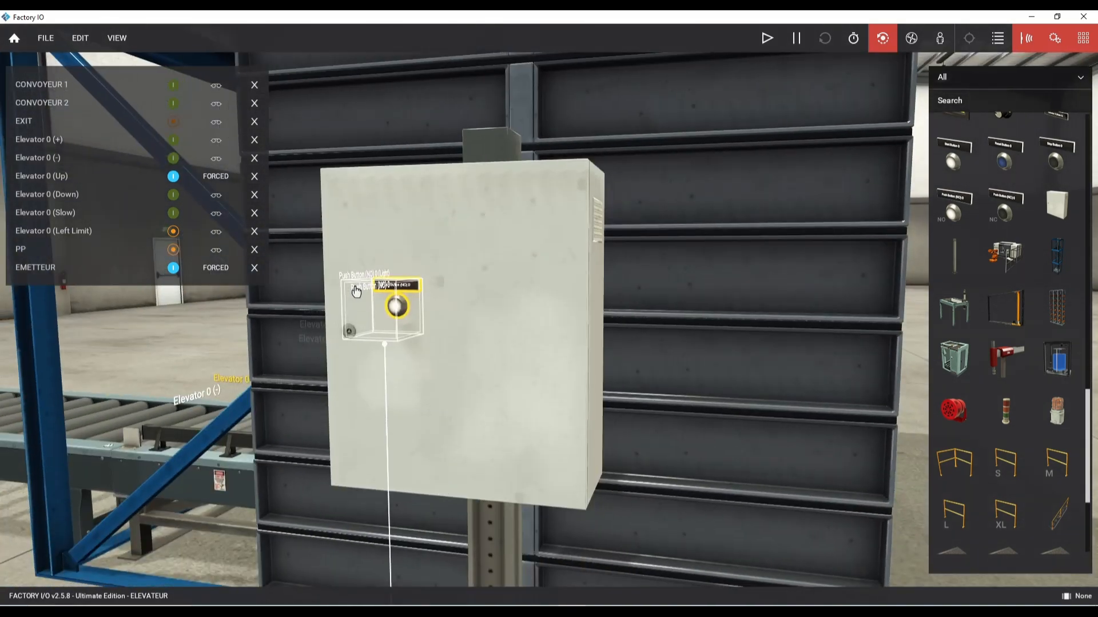
{"action": "left_click_drag", "start_coordinate": [355, 292], "coordinate": [356, 293]}
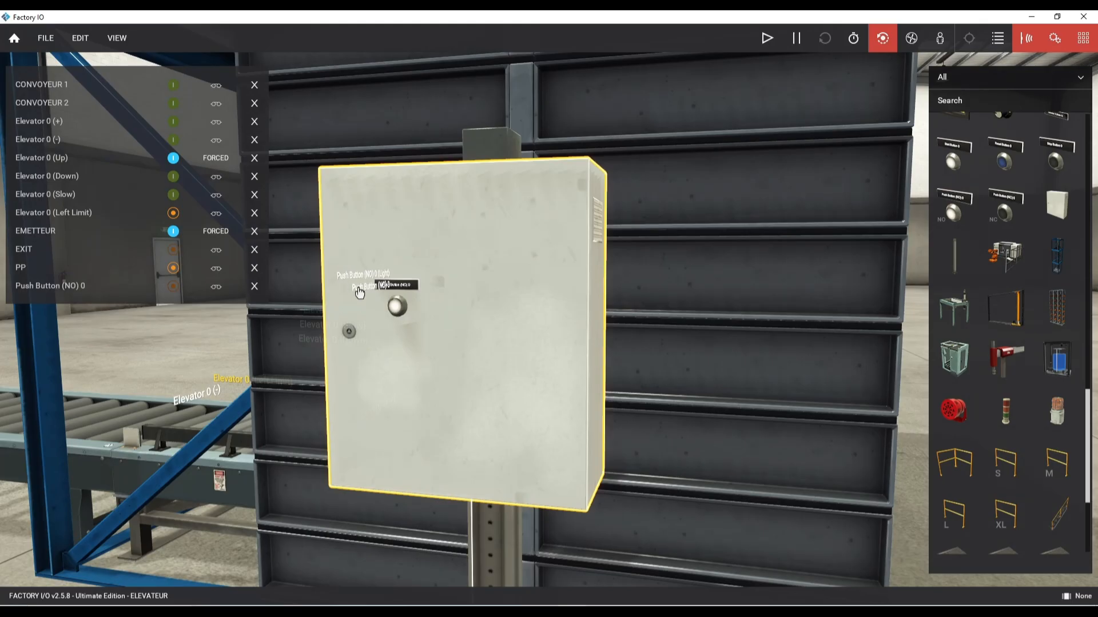
{"action": "double_click", "coordinate": [84, 287]}
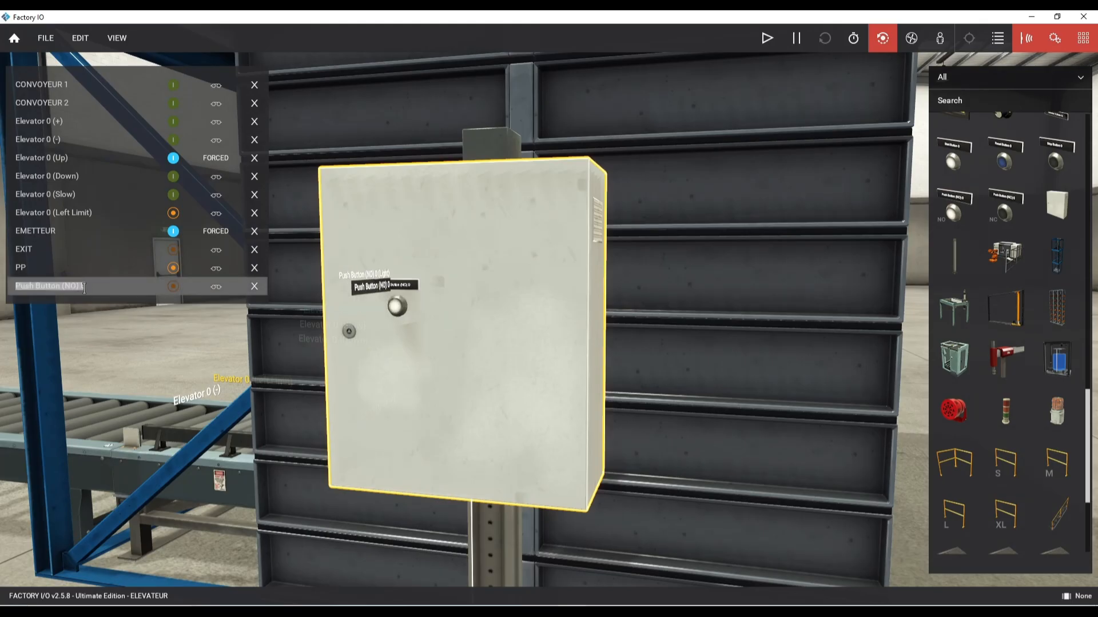
{"action": "type", "text": "DCY"}
{"action": "key", "text": "Return"}
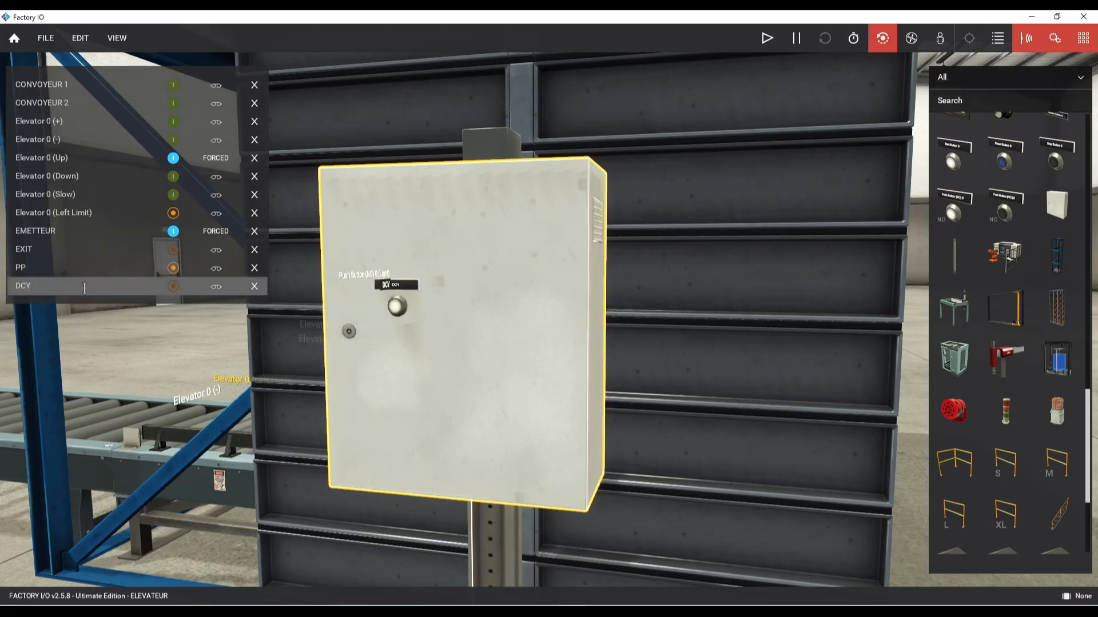
- Set the colour of the DCY push button to Green
{"action": "right_click", "coordinate": [400, 307]}
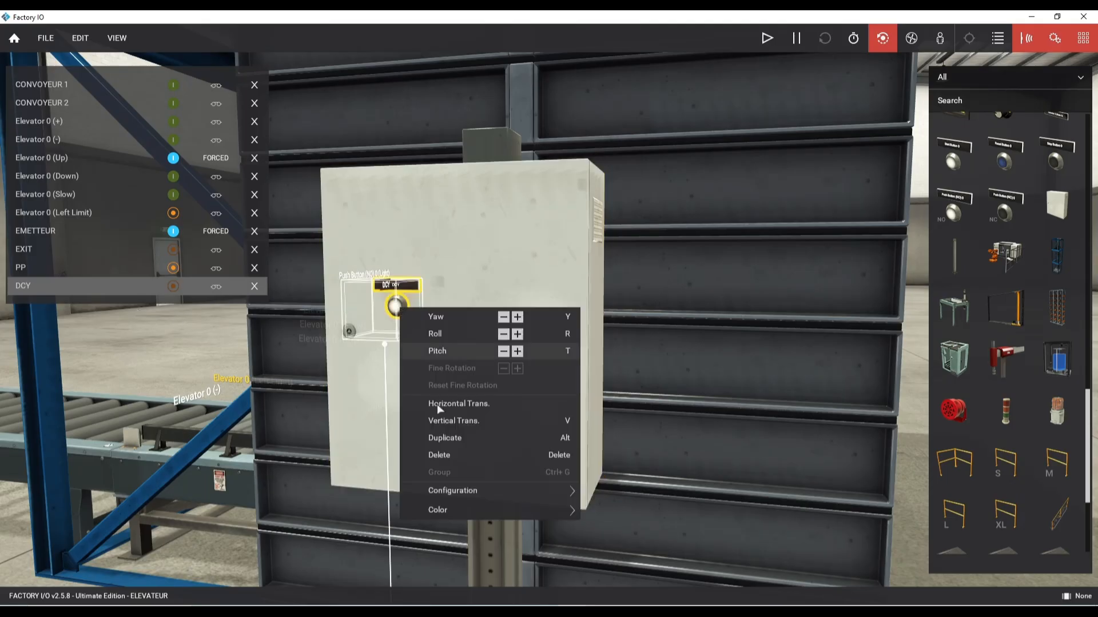
{"action": "mouse_move", "coordinate": [472, 510]}
{"action": "left_click", "coordinate": [604, 458]}
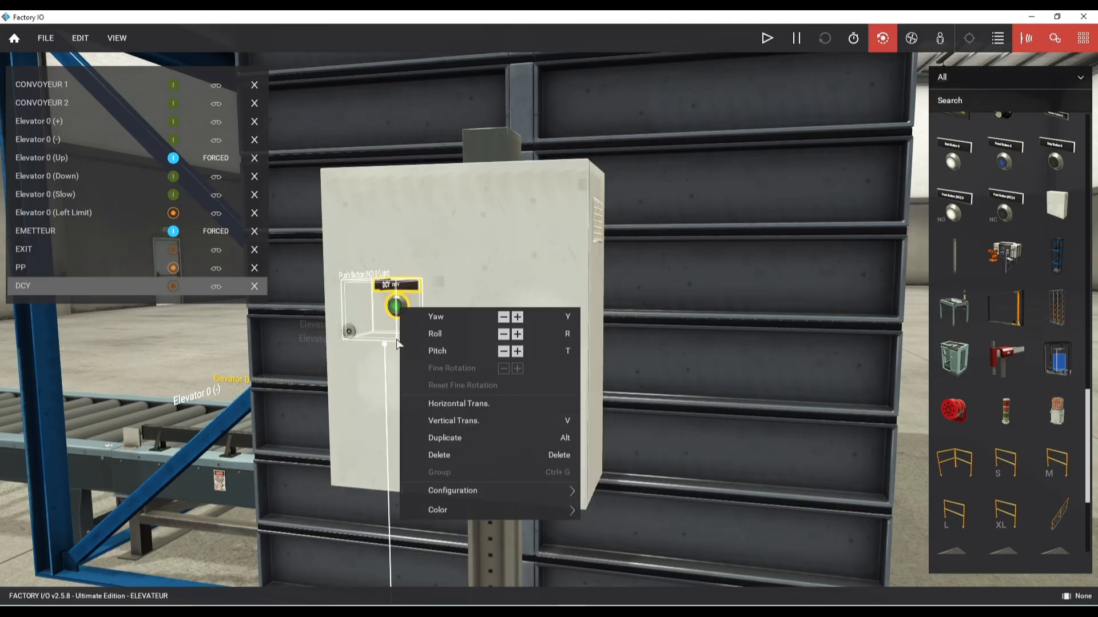
- Duplicate the DCY push button beside it on the box, dock the copy's tag and rename it ACY
{"action": "left_click", "coordinate": [464, 439]}
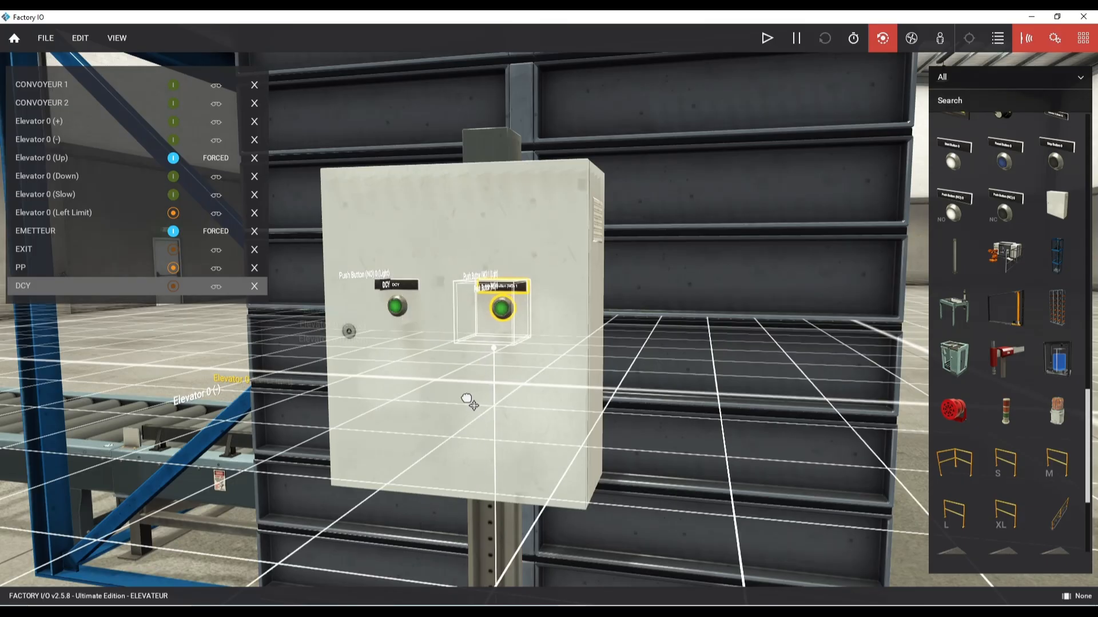
{"action": "left_click", "coordinate": [483, 394]}
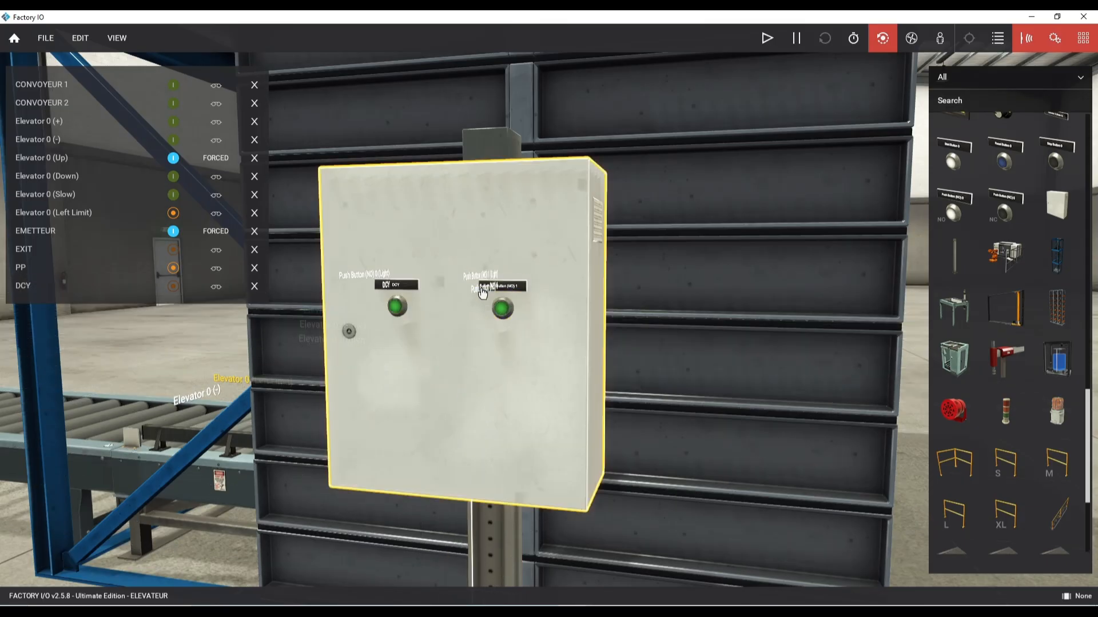
{"action": "double_click", "coordinate": [107, 303]}
{"action": "type", "text": "AQ"}
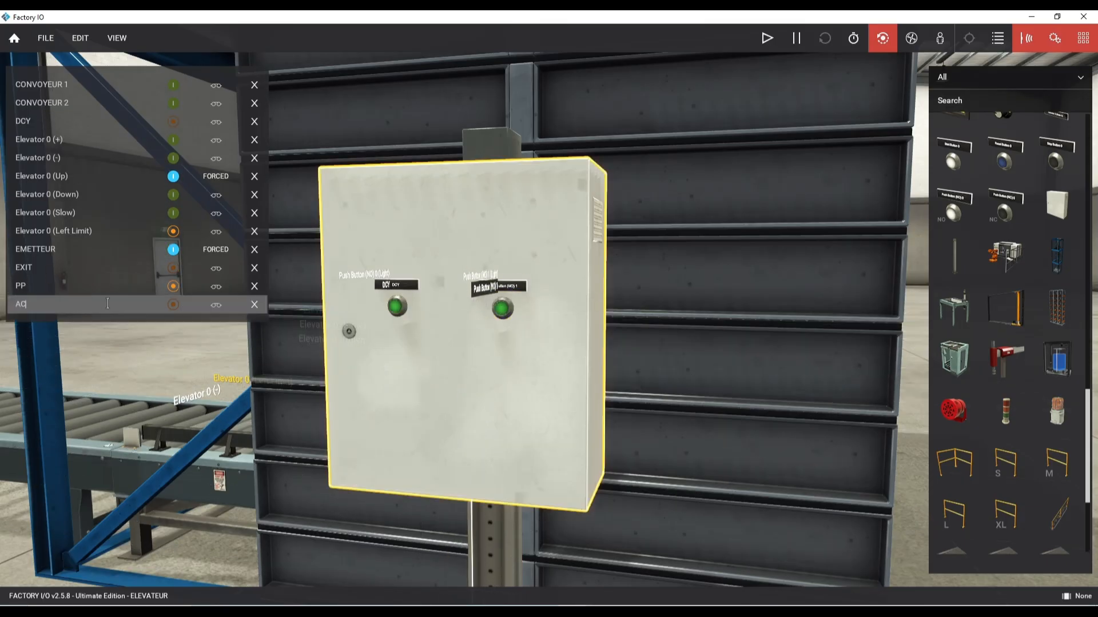
{"action": "key", "text": "Return"}
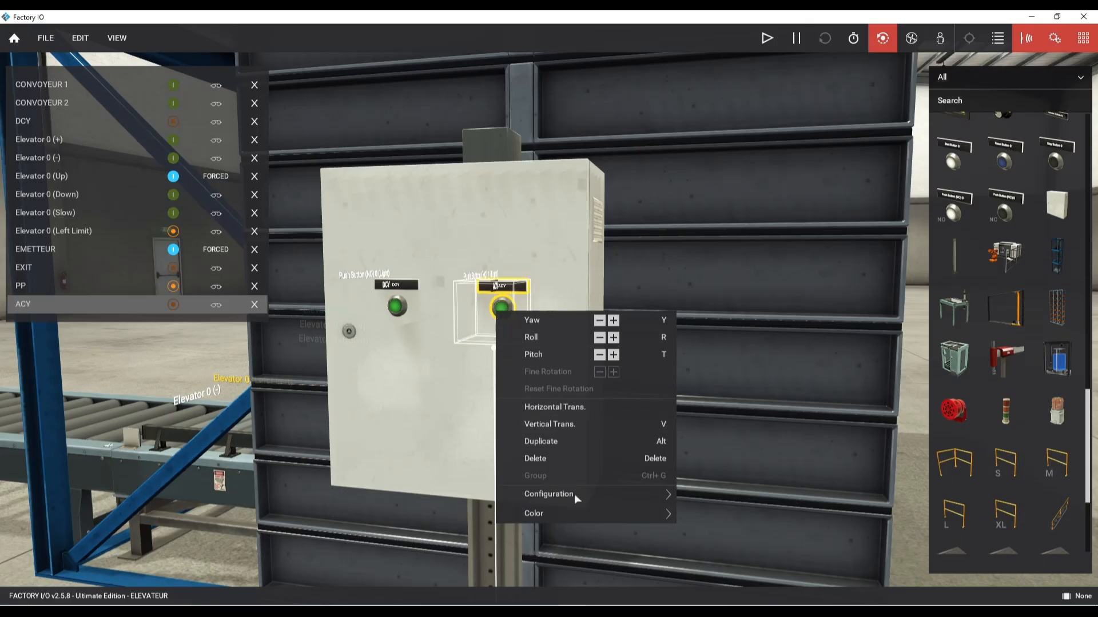
- Set the colour of the ACY push button to Red
{"action": "mouse_move", "coordinate": [666, 509]}
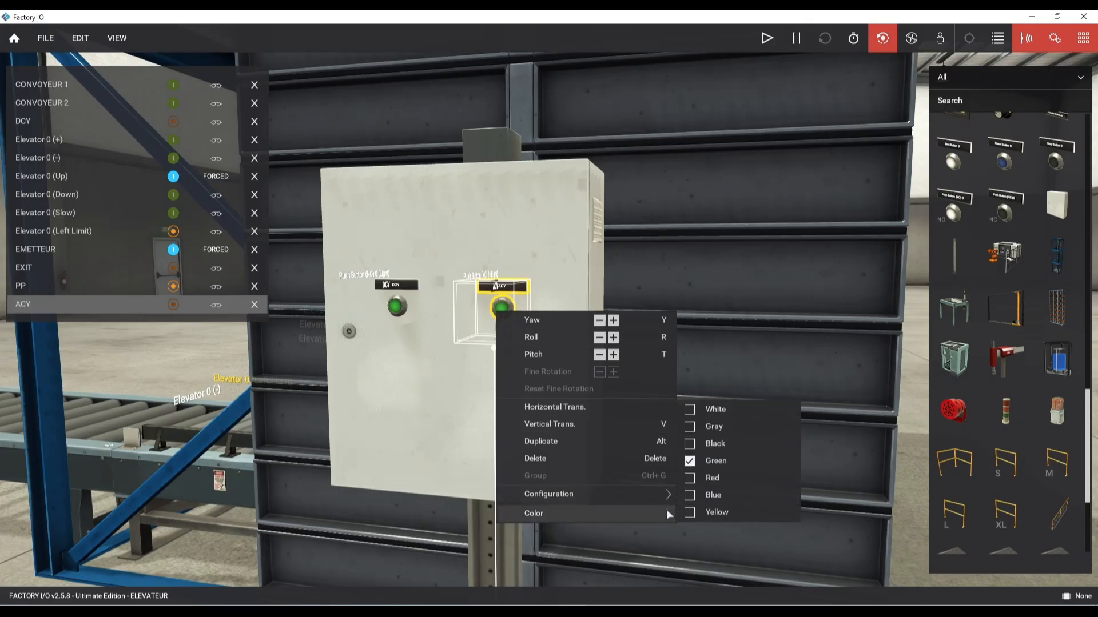
{"action": "left_click", "coordinate": [712, 478]}
{"action": "left_click", "coordinate": [452, 549]}
{"action": "scroll", "coordinate": [578, 473], "scroll_direction": "down", "scroll_amount": 10}
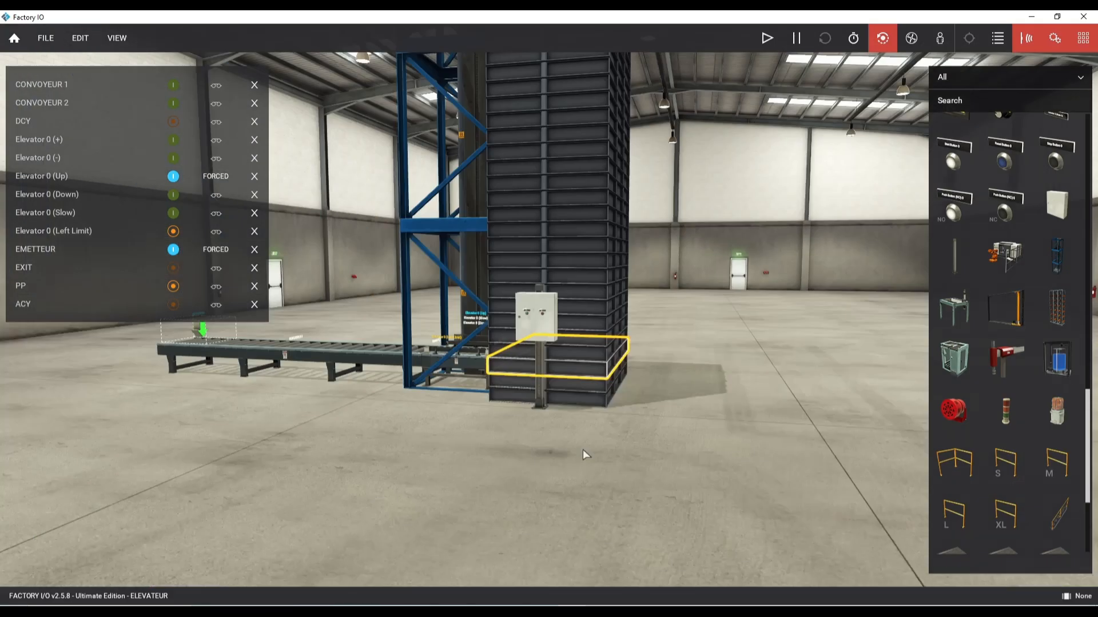
{"action": "left_click", "coordinate": [717, 439]}
{"action": "right_click_drag", "start_coordinate": [717, 439], "coordinate": [698, 388]}
{"action": "middle_click_drag", "start_coordinate": [697, 386], "coordinate": [644, 364]}
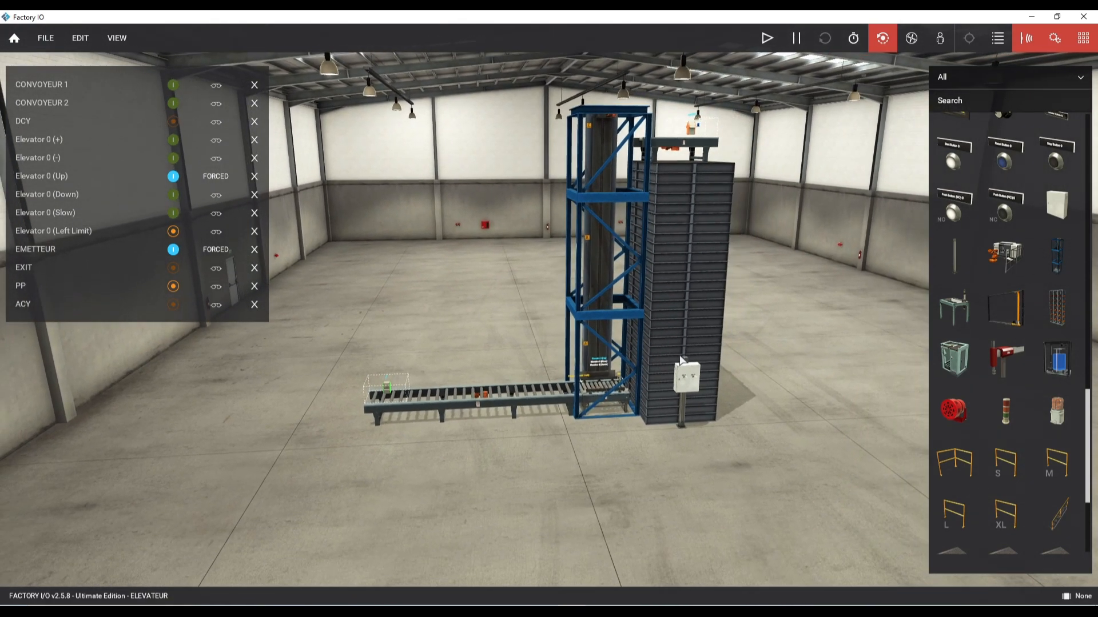
{"action": "right_click_drag", "start_coordinate": [640, 453], "coordinate": [659, 462]}
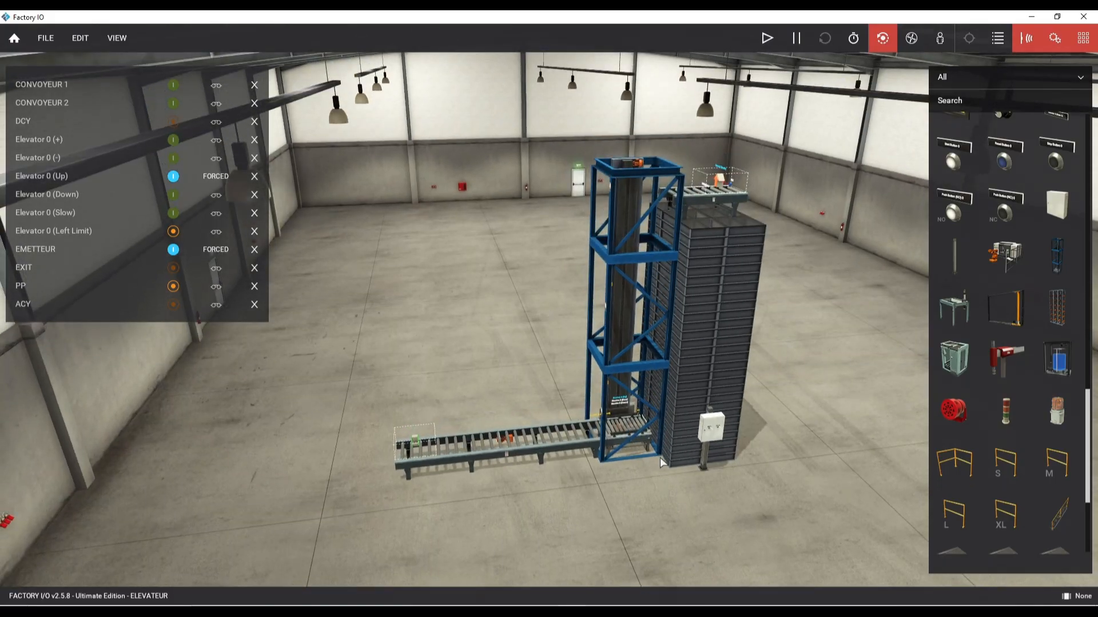
- Open GRAFCET ELEVATEUR.PNG from the desktop full-screen and compare its sequence with the elevator scene in Factory IO
{"action": "key", "text": "super+d"}
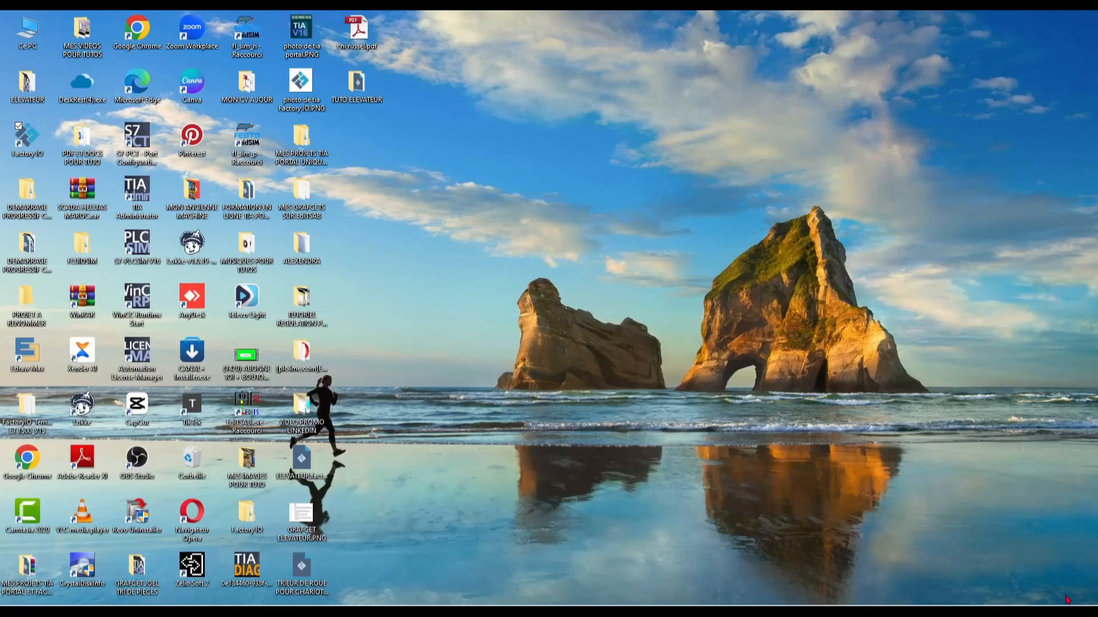
{"action": "double_click", "coordinate": [313, 519]}
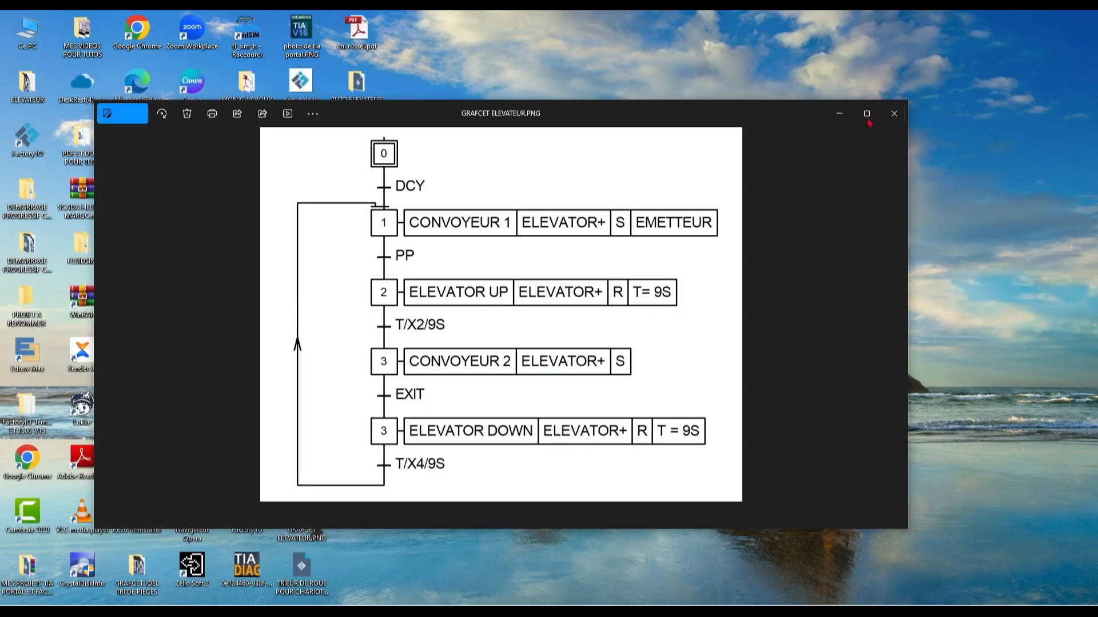
{"action": "left_click", "coordinate": [866, 114]}
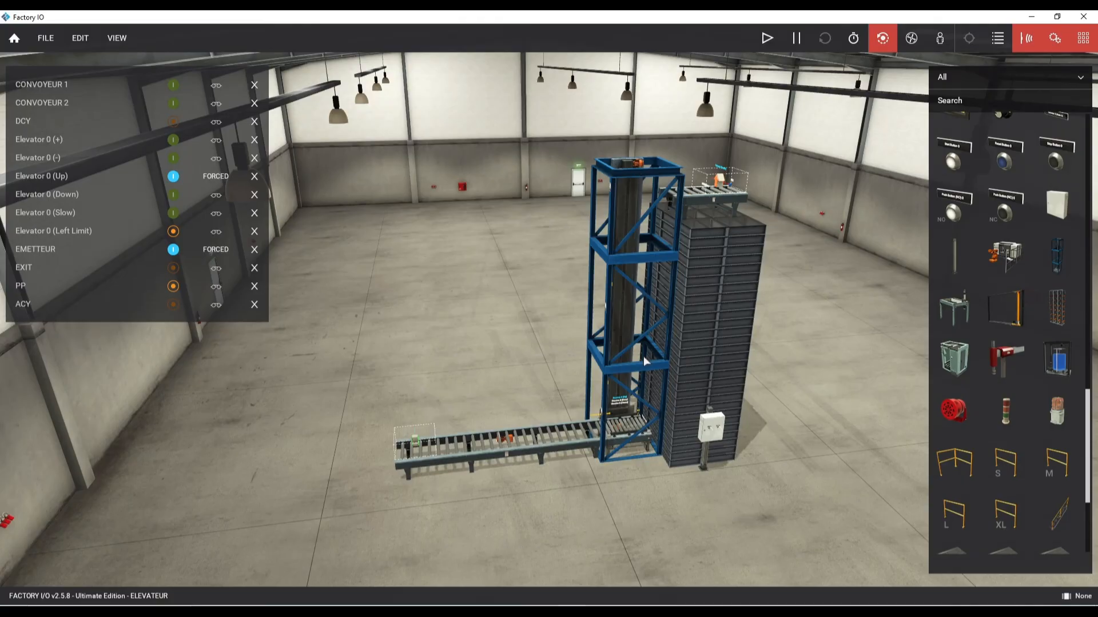
{"action": "right_click_drag", "start_coordinate": [629, 388], "coordinate": [627, 412]}
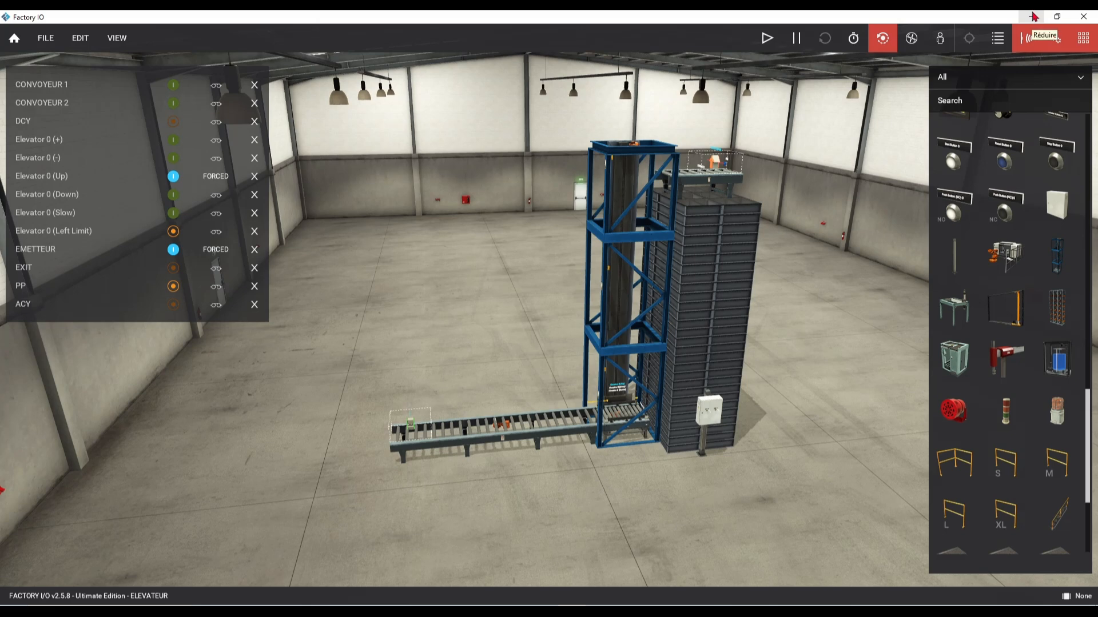
{"action": "left_click", "coordinate": [598, 603]}
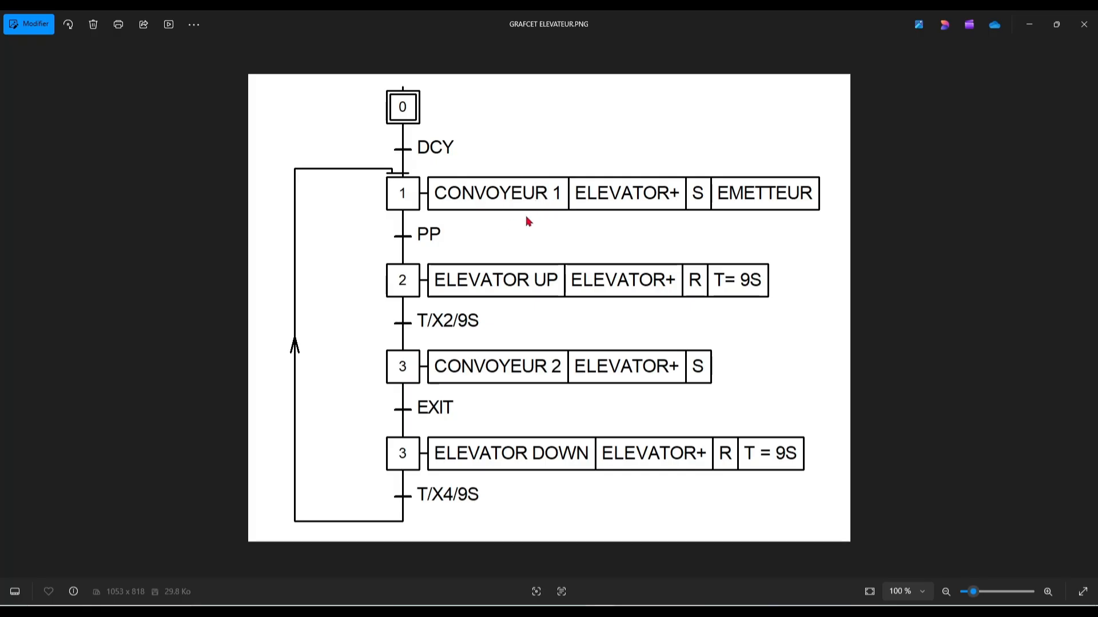
- Shrink the GRAFCET ELEVATEUR.PNG window and the Factory IO window and place them side by side, with the full sequence readable
{"action": "left_click", "coordinate": [541, 612]}
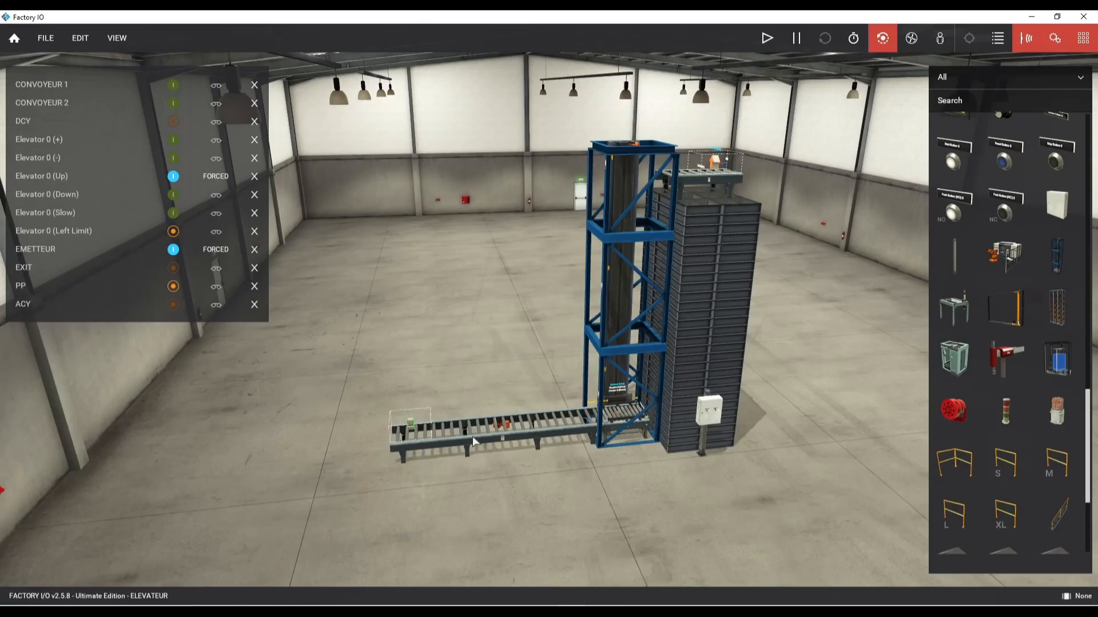
{"action": "scroll", "coordinate": [472, 437], "scroll_direction": "up", "scroll_amount": 5}
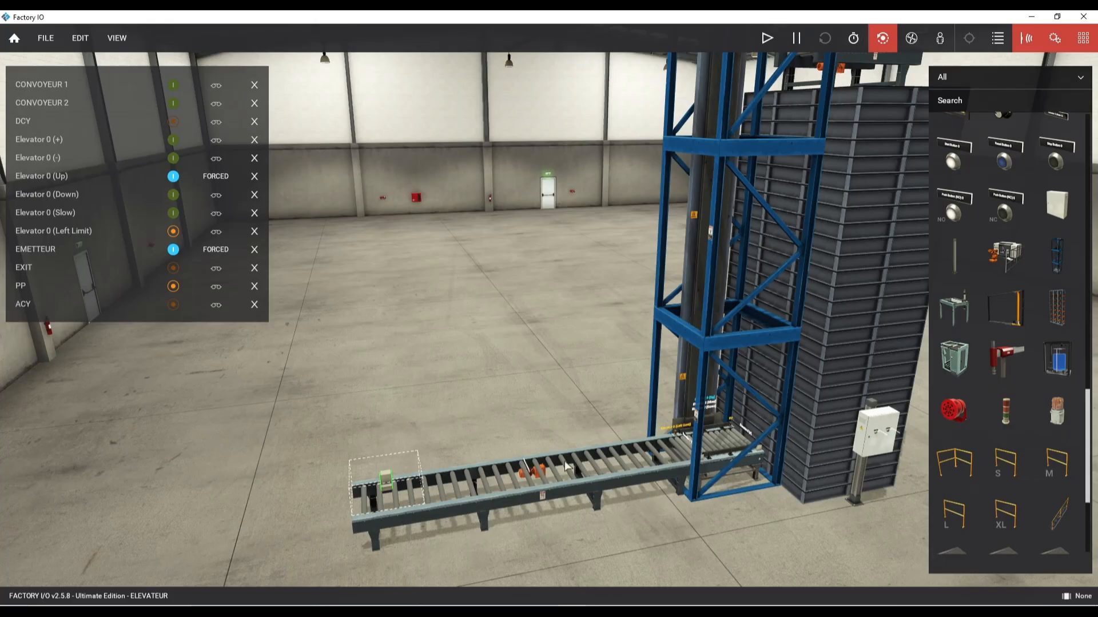
{"action": "key", "text": "alt+Tab"}
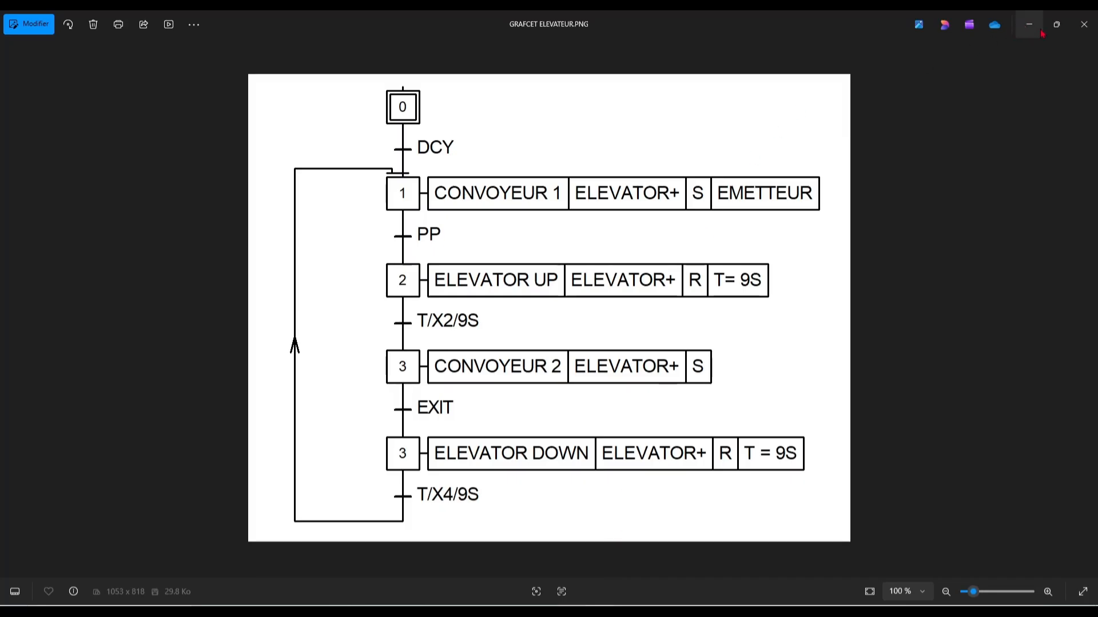
{"action": "left_click", "coordinate": [1056, 24]}
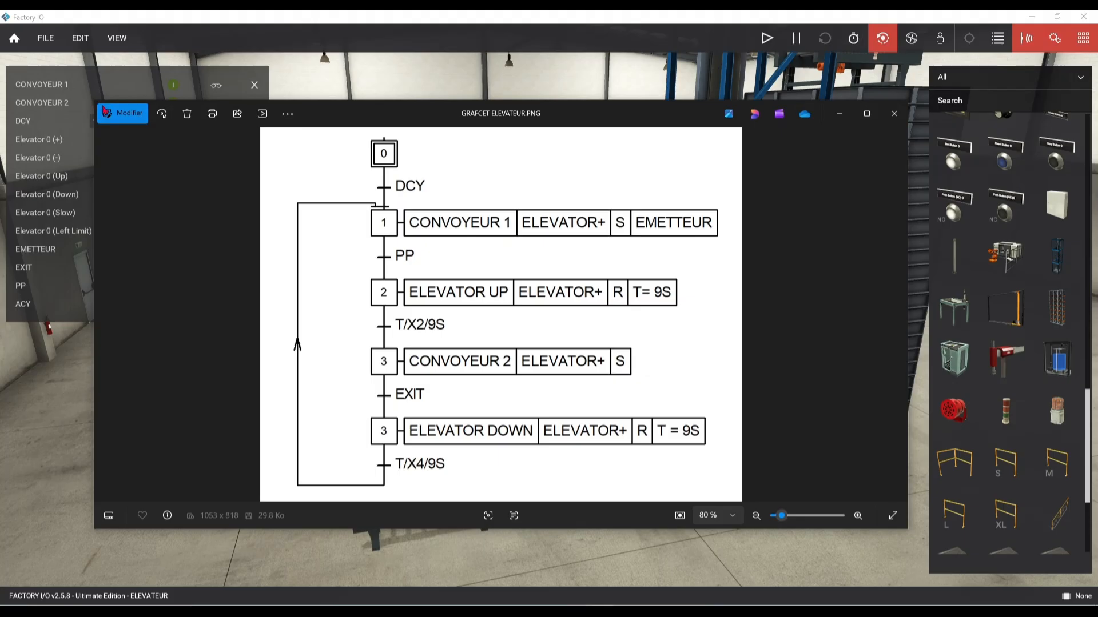
{"action": "left_click_drag", "start_coordinate": [334, 120], "coordinate": [258, 112]}
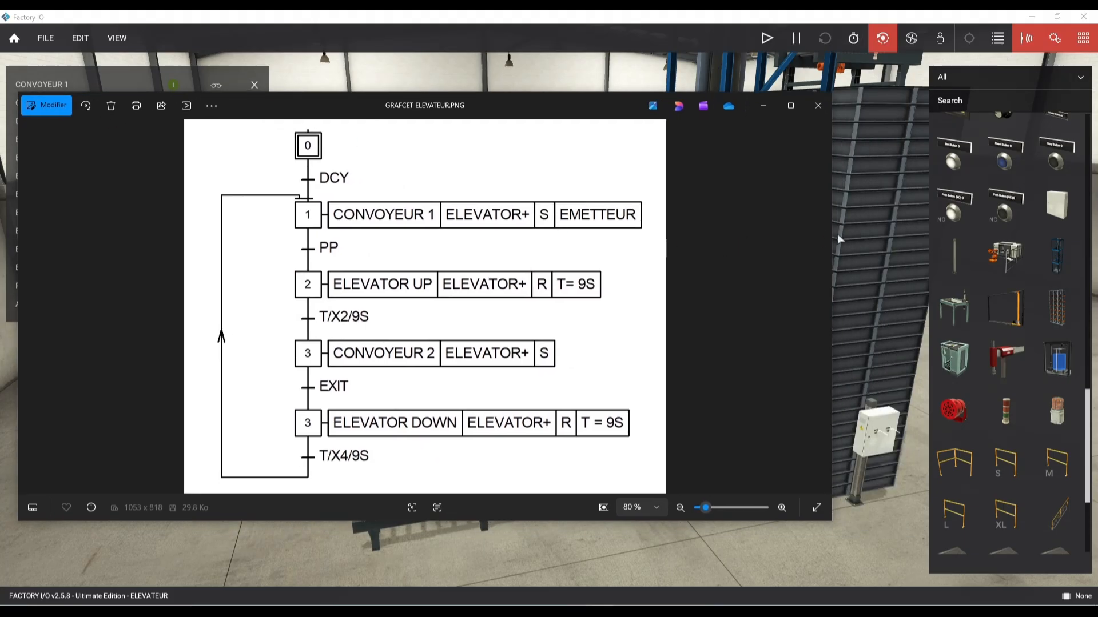
{"action": "left_click_drag", "start_coordinate": [833, 235], "coordinate": [380, 208]}
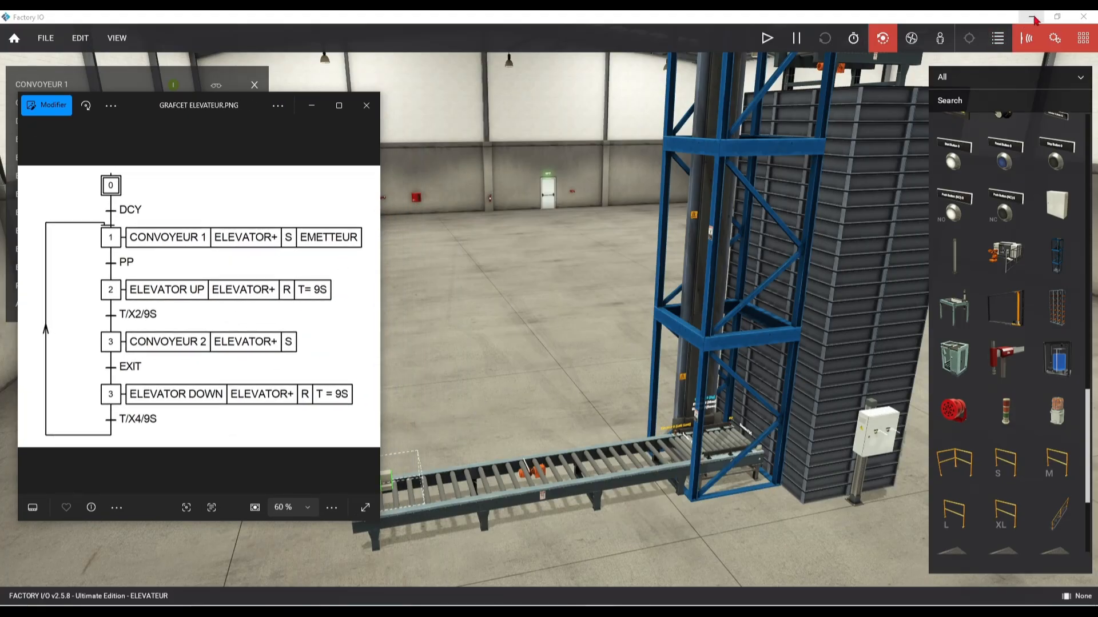
{"action": "left_click", "coordinate": [1057, 16]}
{"action": "left_click_drag", "start_coordinate": [72, 29], "coordinate": [174, 27]}
{"action": "left_click_drag", "start_coordinate": [89, 21], "coordinate": [450, 26]}
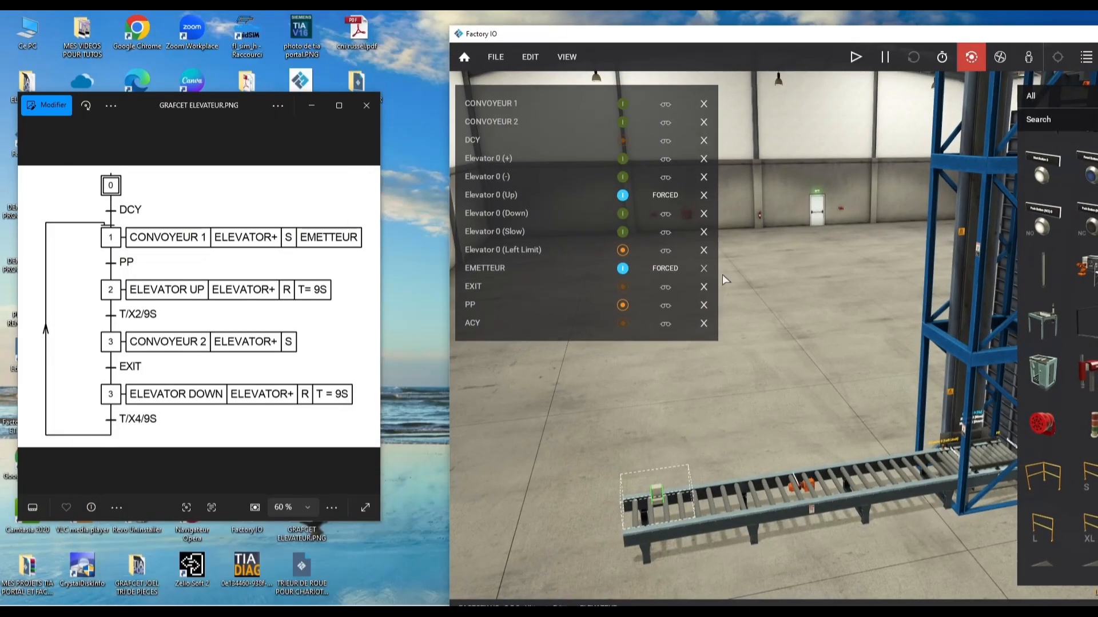
- Release the forced values of Elevator 0 (Up) and EMETTEUR in Factory IO and clear all docked tags from the scene view
{"action": "left_click", "coordinate": [666, 194]}
{"action": "left_click", "coordinate": [666, 268]}
{"action": "left_click", "coordinate": [706, 103]}
{"action": "left_click", "coordinate": [704, 103]}
{"action": "left_click", "coordinate": [705, 104]}
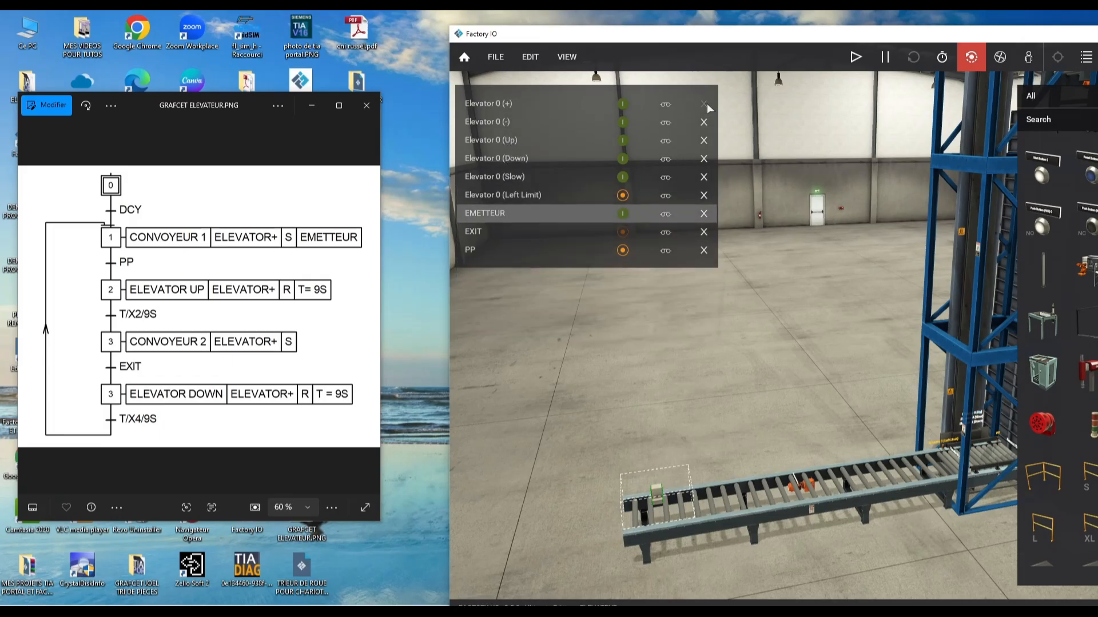
{"action": "left_click", "coordinate": [704, 104]}
{"action": "left_click", "coordinate": [704, 103]}
{"action": "left_click", "coordinate": [703, 103]}
{"action": "left_click", "coordinate": [703, 103]}
{"action": "left_click", "coordinate": [702, 102]}
{"action": "left_click", "coordinate": [702, 103]}
- Compare the first GRAFCET steps, from DCY through CONVOYEUR 1, PP and ELEVATOR UP, with the lower conveyor, PP sensor and elevator
{"action": "right_click_drag", "start_coordinate": [704, 107], "coordinate": [590, 341]}
{"action": "scroll", "coordinate": [674, 317], "scroll_direction": "down", "scroll_amount": 5}
{"action": "right_click_drag", "start_coordinate": [675, 317], "coordinate": [597, 323]}
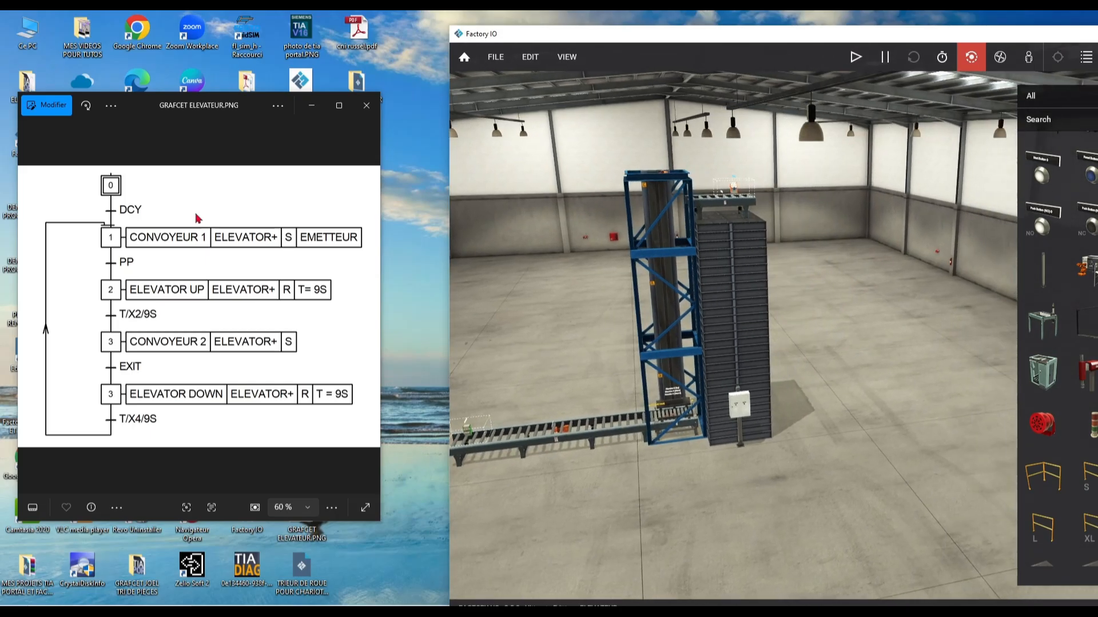
{"action": "right_click_drag", "start_coordinate": [563, 372], "coordinate": [582, 375]}
{"action": "scroll", "coordinate": [582, 376], "scroll_direction": "up", "scroll_amount": 3}
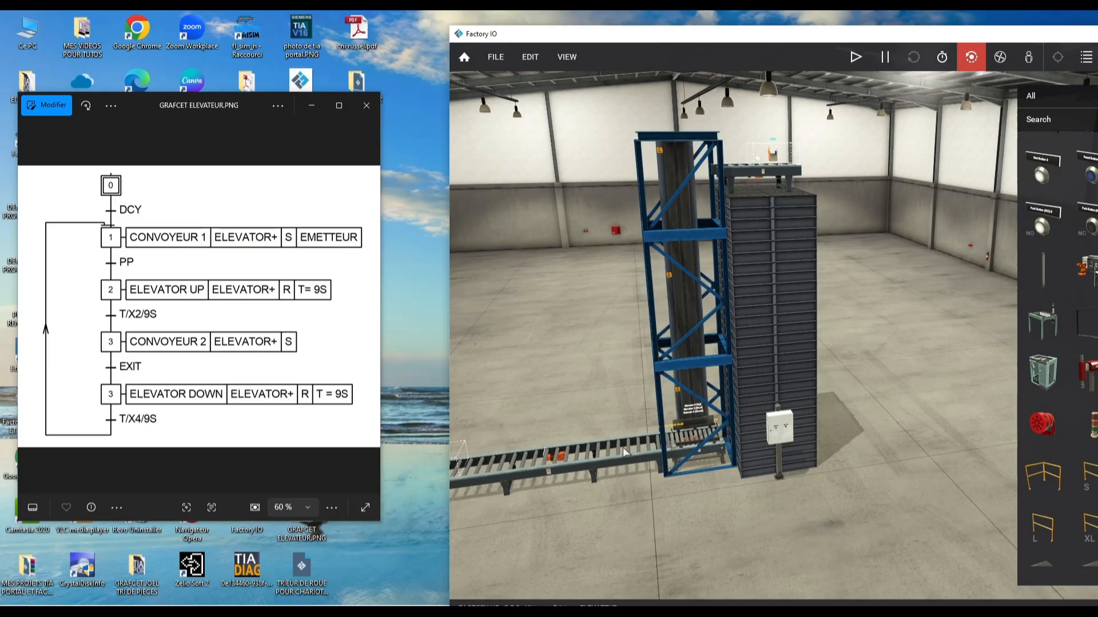
{"action": "right_click_drag", "start_coordinate": [623, 447], "coordinate": [680, 403]}
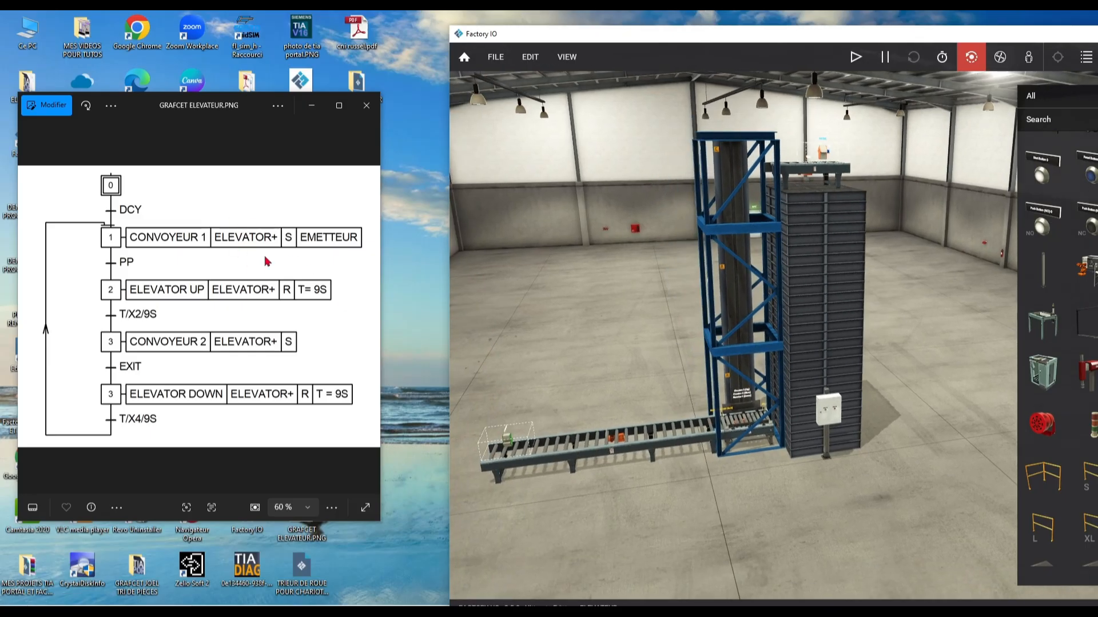
{"action": "scroll", "coordinate": [744, 436], "scroll_direction": "up", "scroll_amount": 5}
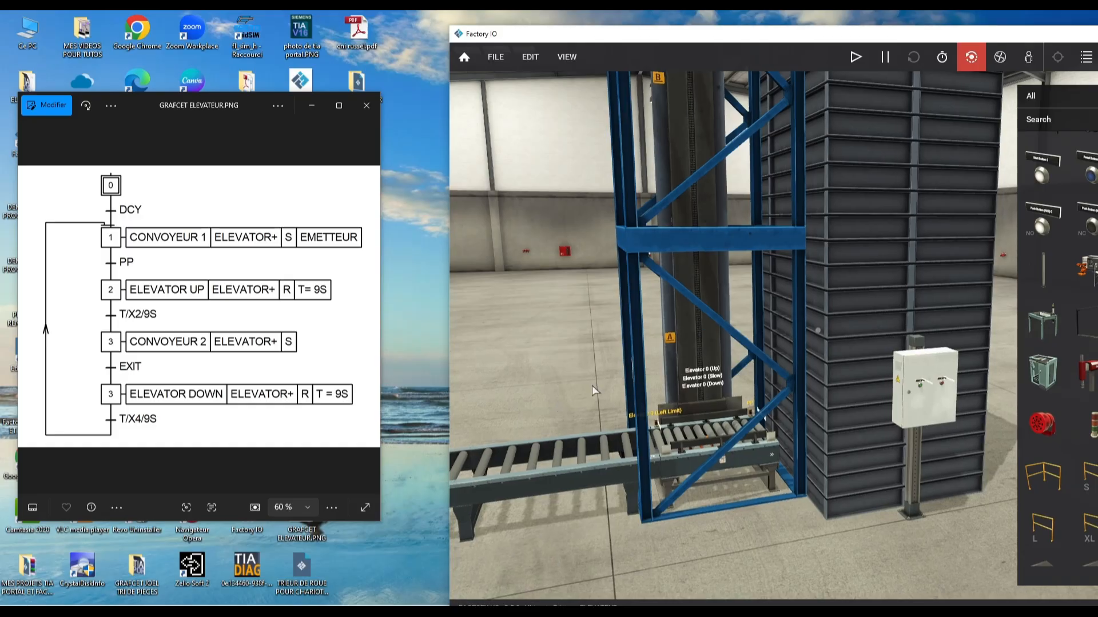
{"action": "middle_click_drag", "start_coordinate": [592, 385], "coordinate": [649, 366]}
{"action": "scroll", "coordinate": [650, 366], "scroll_direction": "down", "scroll_amount": 2}
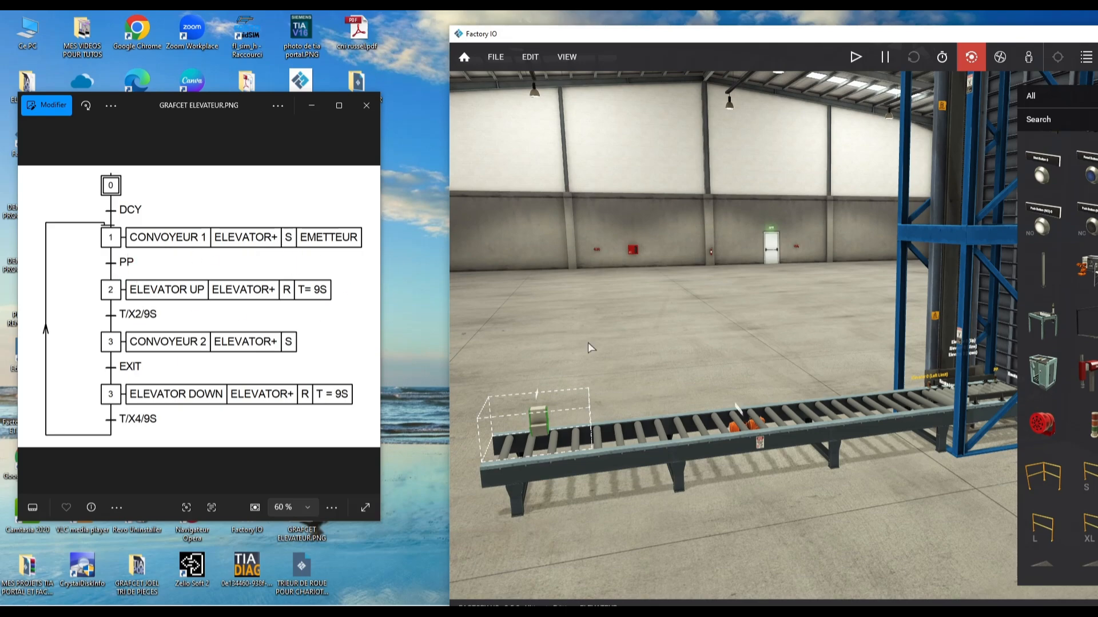
{"action": "middle_click_drag", "start_coordinate": [829, 425], "coordinate": [778, 441]}
{"action": "scroll", "coordinate": [777, 441], "scroll_direction": "up", "scroll_amount": 6}
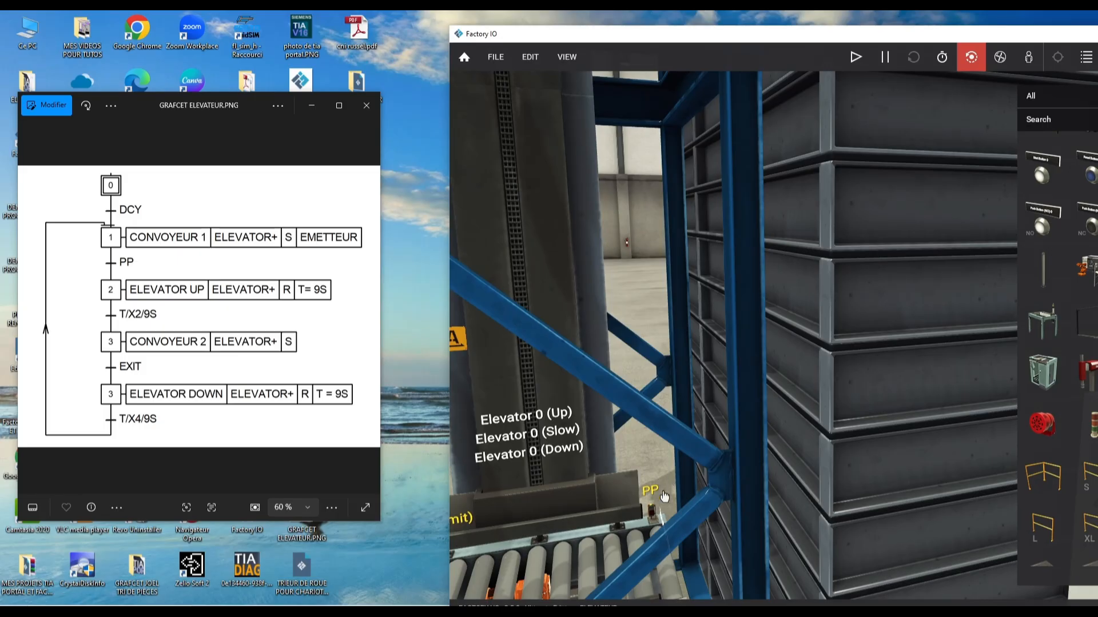
{"action": "right_click_drag", "start_coordinate": [663, 505], "coordinate": [686, 511]}
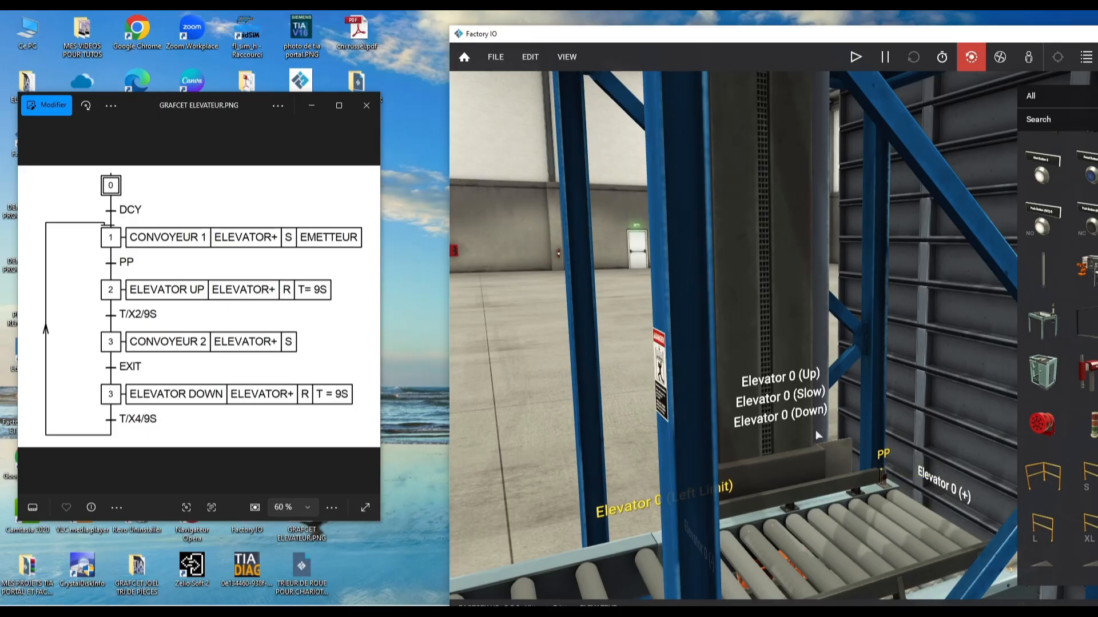
{"action": "scroll", "coordinate": [808, 427], "scroll_direction": "down", "scroll_amount": 5}
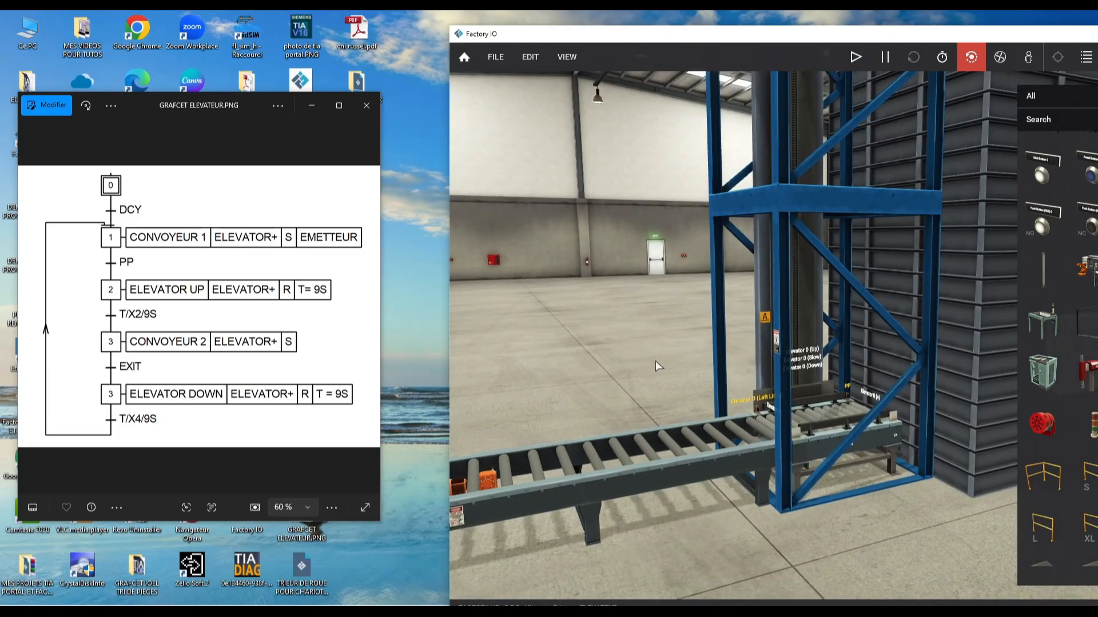
{"action": "right_click_drag", "start_coordinate": [687, 399], "coordinate": [678, 398]}
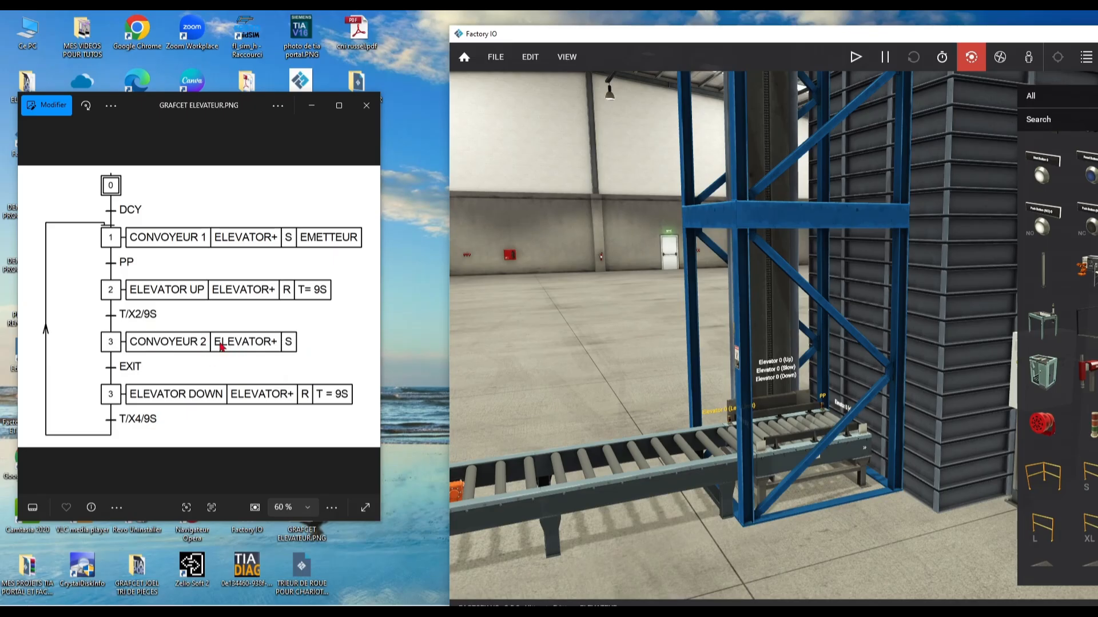
- Compare the remaining GRAFCET steps, from CONVOYEUR 2 and EXIT to ELEVATOR DOWN and T/X4/9S, with the upper conveyor and elevator
{"action": "right_click_drag", "start_coordinate": [893, 318], "coordinate": [853, 229]}
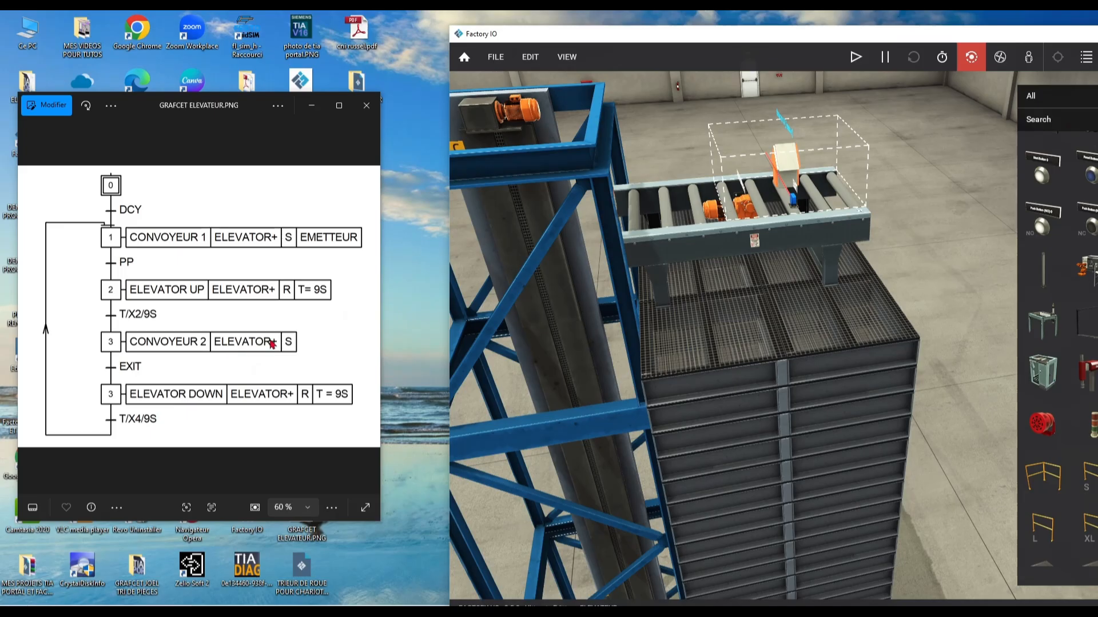
{"action": "right_click_drag", "start_coordinate": [665, 289], "coordinate": [713, 322]}
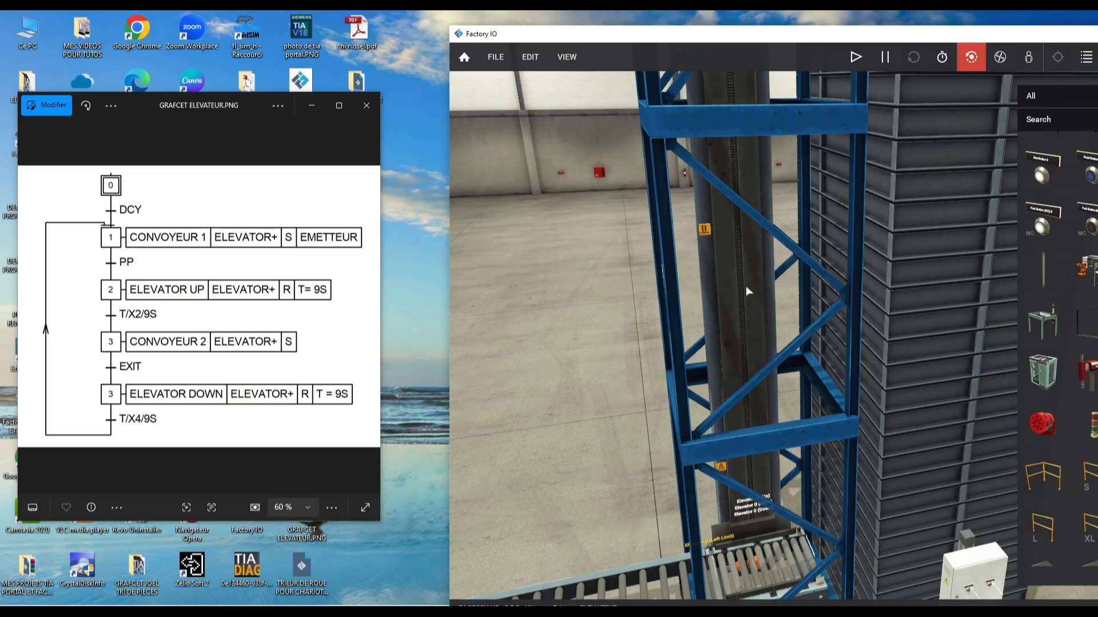
{"action": "scroll", "coordinate": [746, 286], "scroll_direction": "down", "scroll_amount": 10}
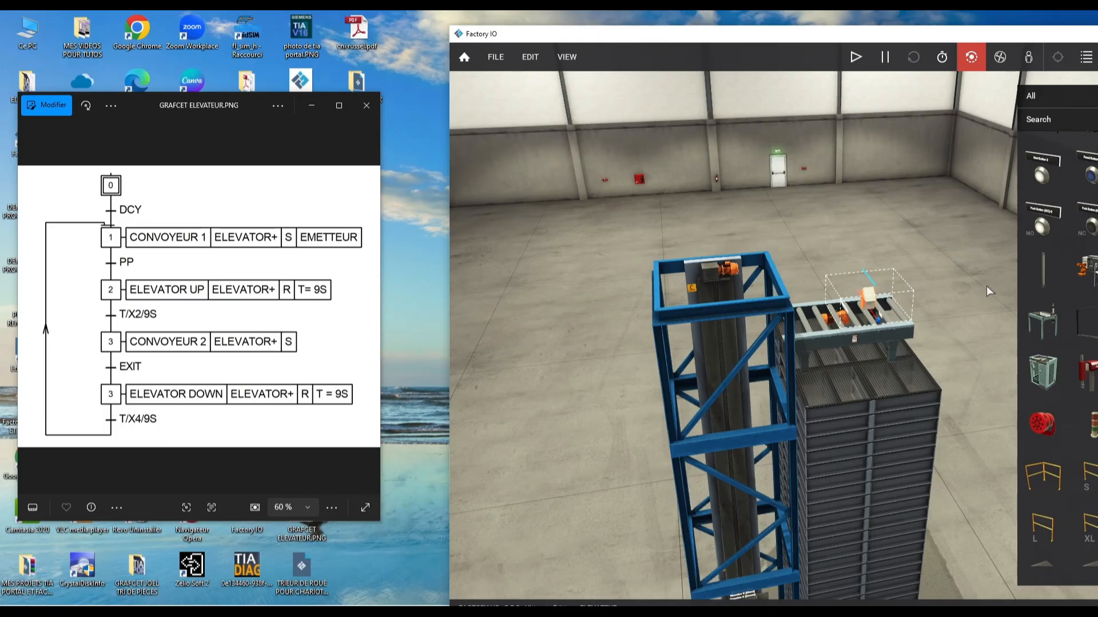
{"action": "scroll", "coordinate": [869, 314], "scroll_direction": "up", "scroll_amount": 5}
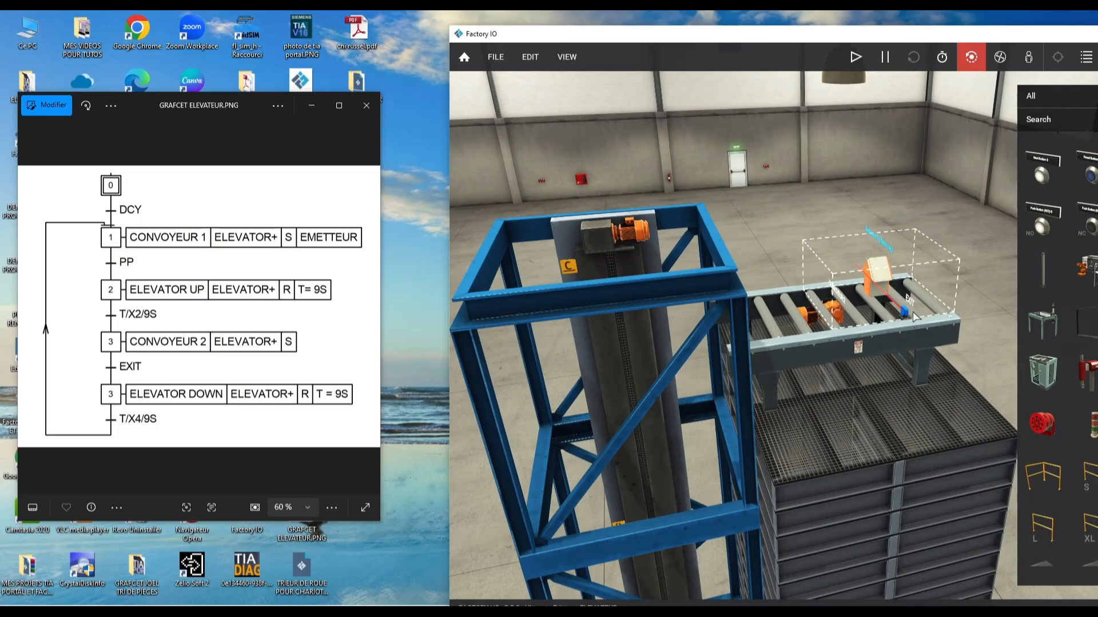
{"action": "scroll", "coordinate": [913, 311], "scroll_direction": "down", "scroll_amount": 5}
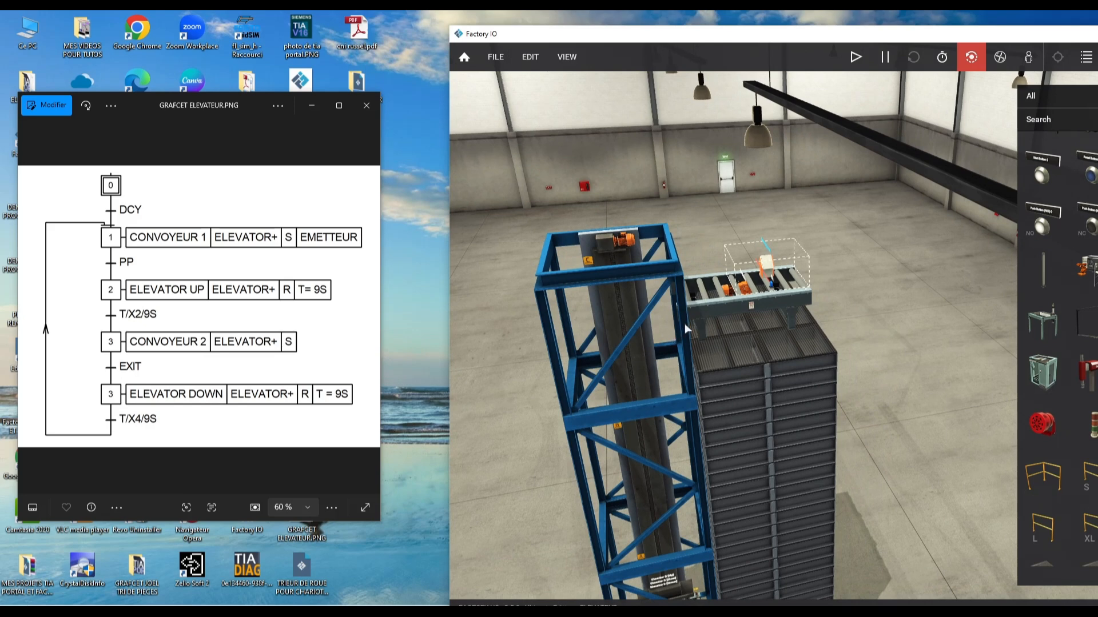
{"action": "scroll", "coordinate": [684, 323], "scroll_direction": "down", "scroll_amount": 3}
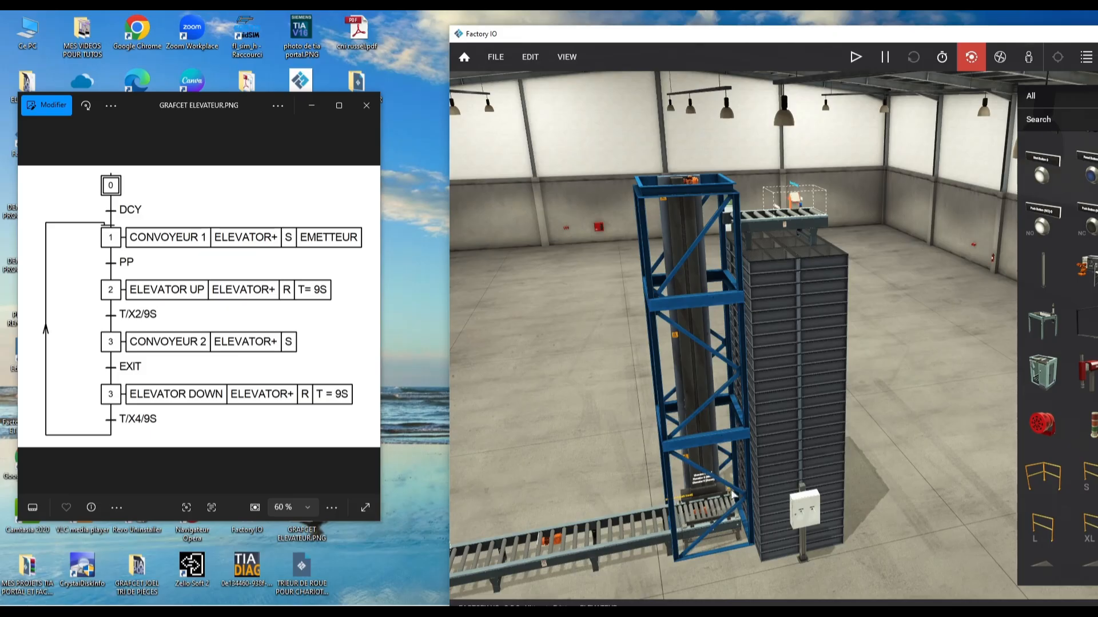
{"action": "scroll", "coordinate": [543, 527], "scroll_direction": "down", "scroll_amount": 3}
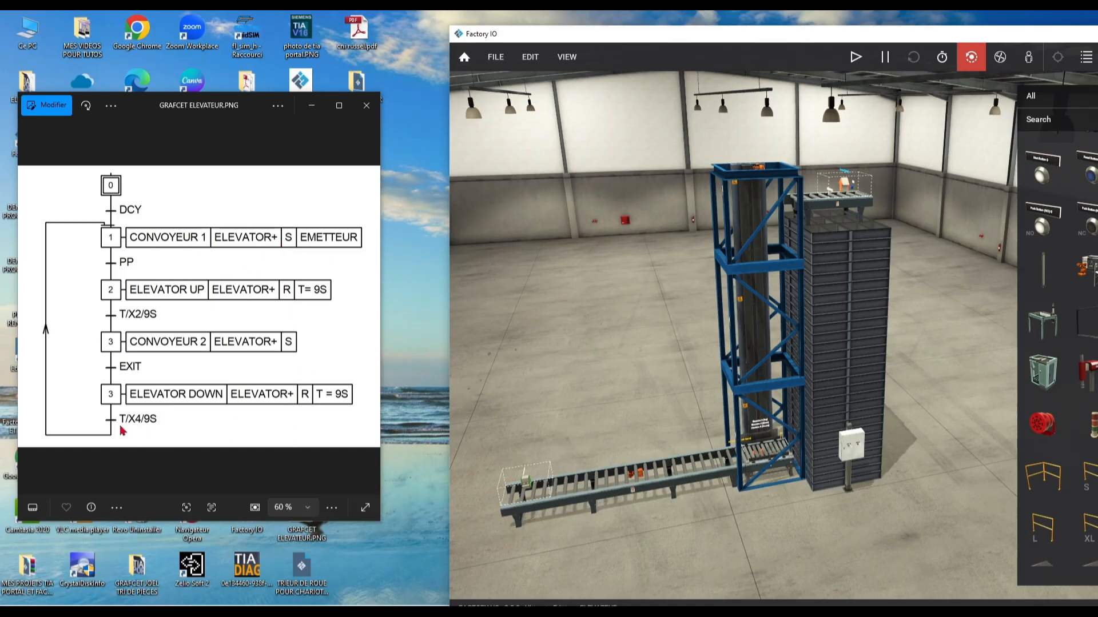
{"action": "right_click_drag", "start_coordinate": [578, 520], "coordinate": [587, 522]}
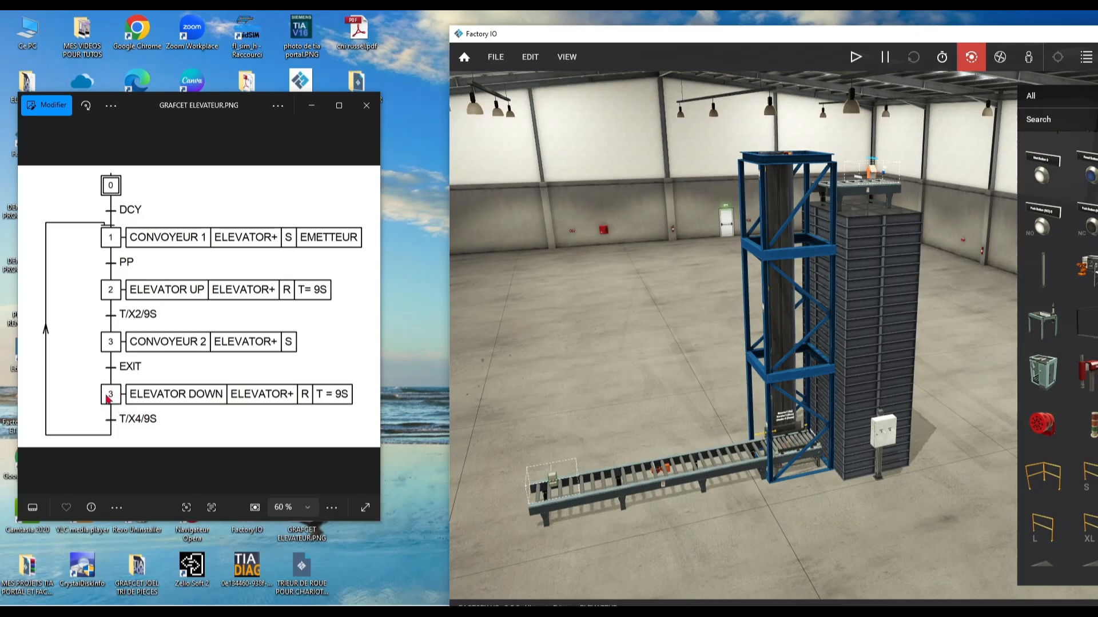
- Minimise the GRAFCET image and maximise the Factory IO window
{"action": "left_click", "coordinate": [311, 107]}
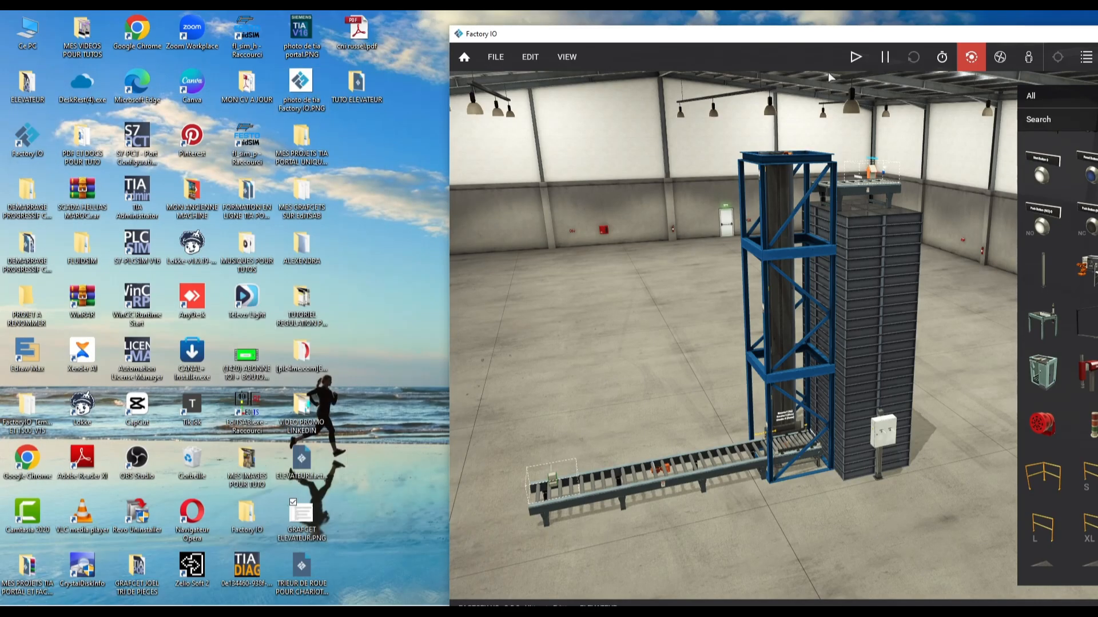
{"action": "double_click", "coordinate": [1023, 35]}
{"action": "right_click_drag", "start_coordinate": [677, 298], "coordinate": [686, 302]}
- Open the driver settings of the scene and choose Siemens S7-PLCSIM as the driver
{"action": "left_click", "coordinate": [53, 42]}
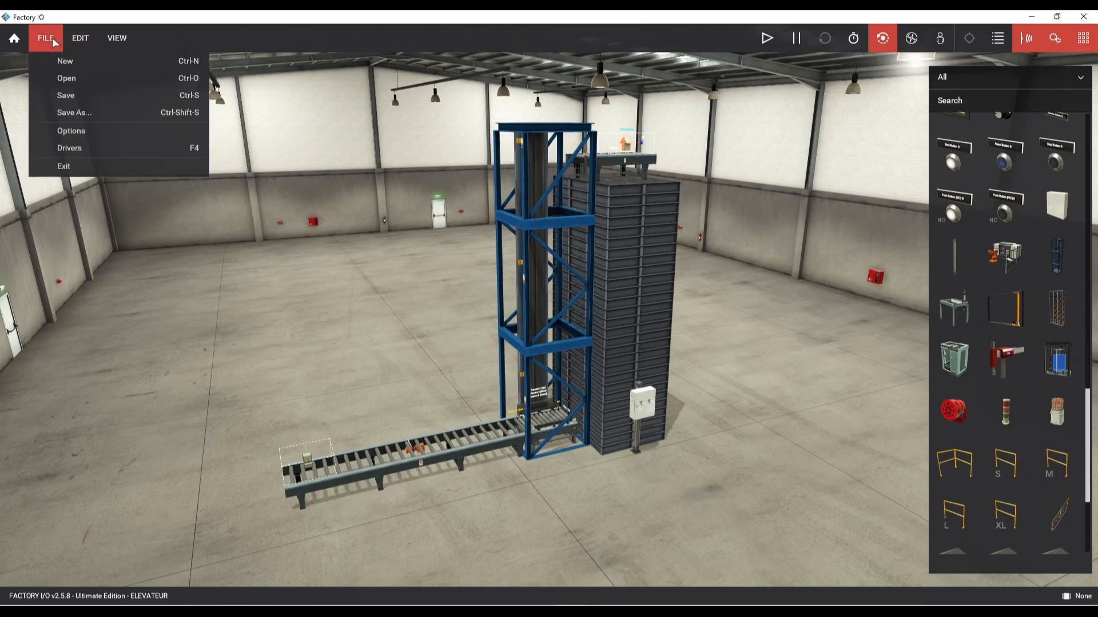
{"action": "left_click", "coordinate": [125, 143]}
{"action": "left_click", "coordinate": [280, 48]}
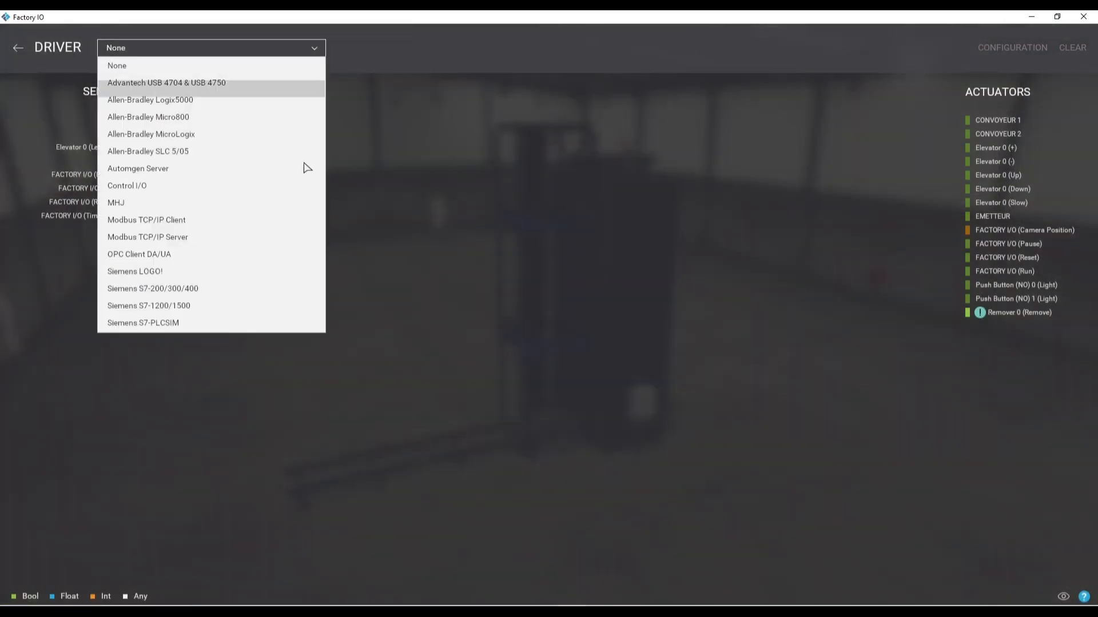
{"action": "left_click", "coordinate": [191, 325]}
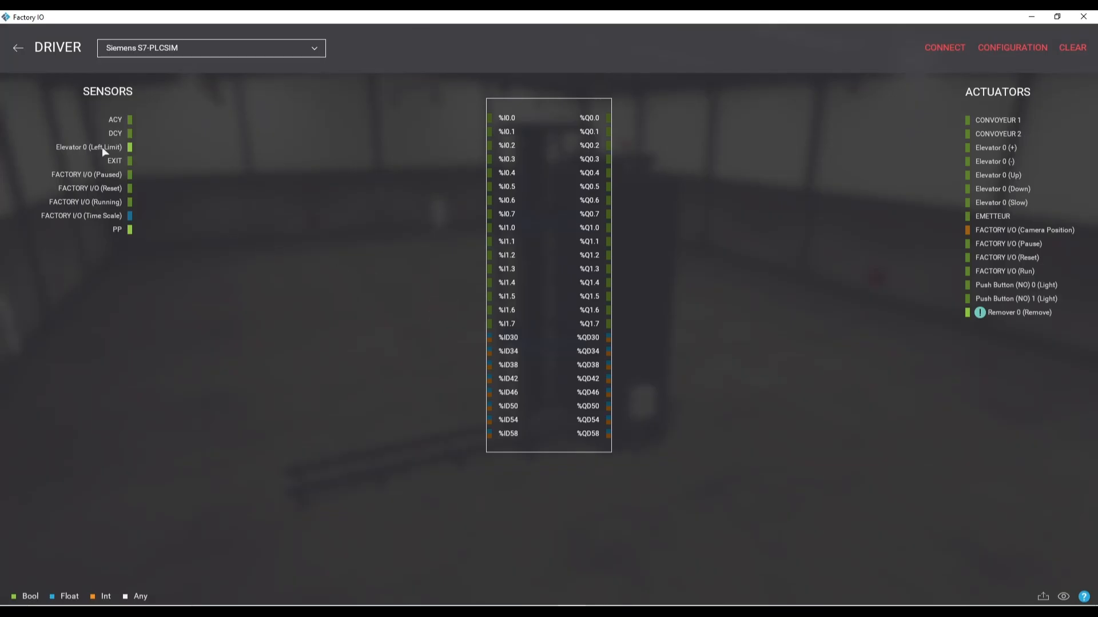
- Map the sensors to the PLC inputs: DCY to %I0.0, ACY to %I0.1, PP to %I0.2 and EXIT to %I0.3
{"action": "left_click_drag", "start_coordinate": [114, 134], "coordinate": [439, 116]}
{"action": "left_click_drag", "start_coordinate": [413, 135], "coordinate": [411, 135]}
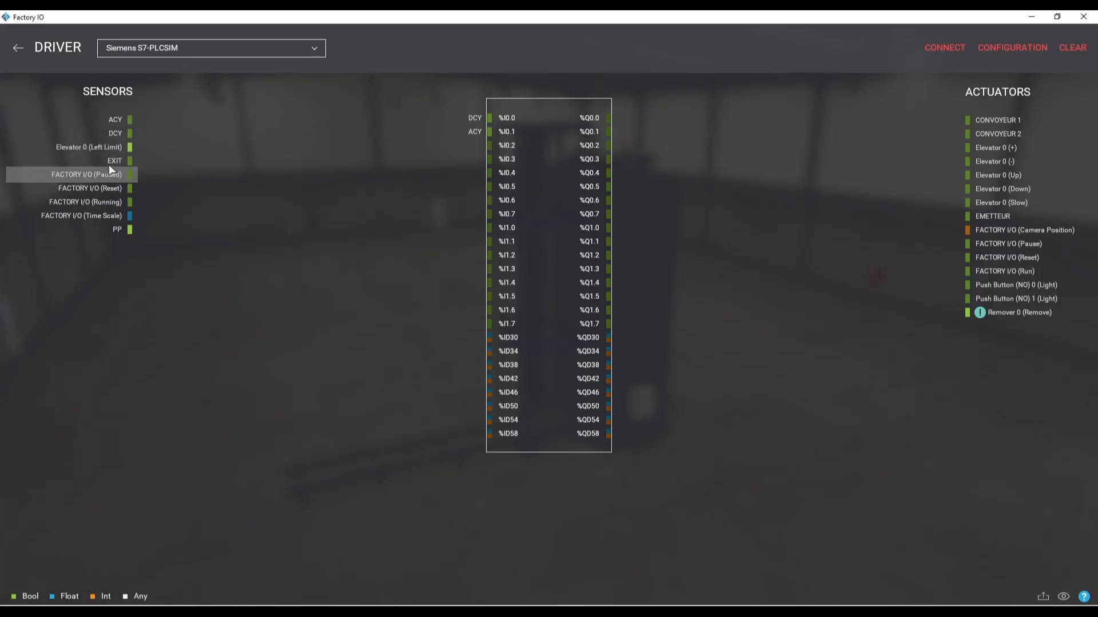
{"action": "left_click_drag", "start_coordinate": [116, 230], "coordinate": [419, 145]}
{"action": "left_click_drag", "start_coordinate": [104, 160], "coordinate": [431, 157]}
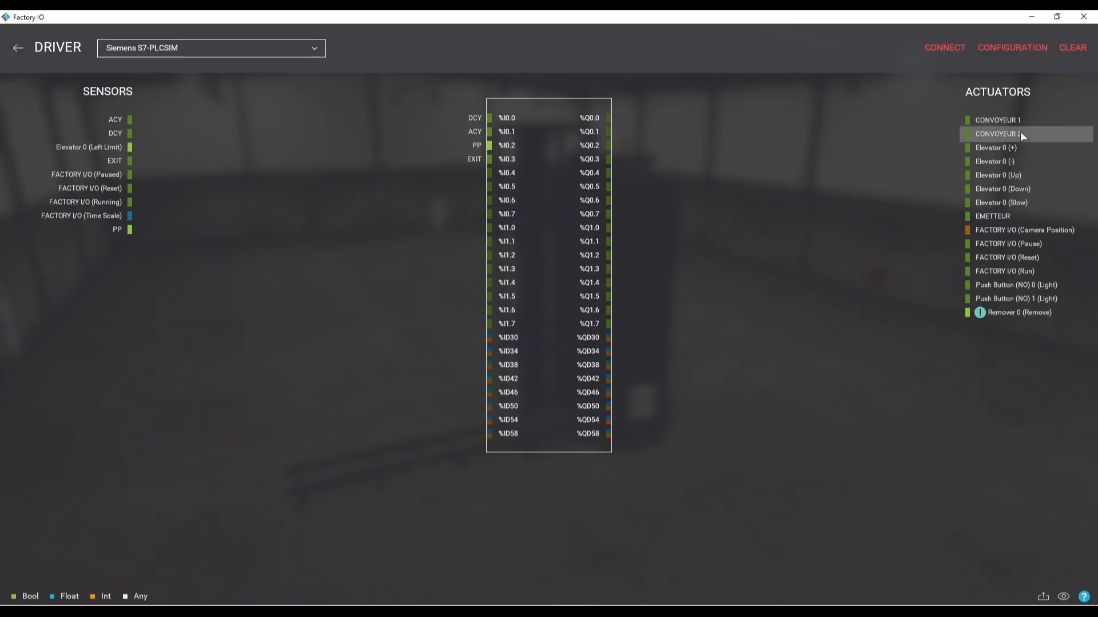
- Map the actuators EMETTEUR to %Q0.0, CONVOYEUR 1 to %Q0.1, CONVOYEUR 2 to %Q0.2 and Elevator 0 (+) to %Q0.3
{"action": "left_click_drag", "start_coordinate": [1003, 217], "coordinate": [705, 112]}
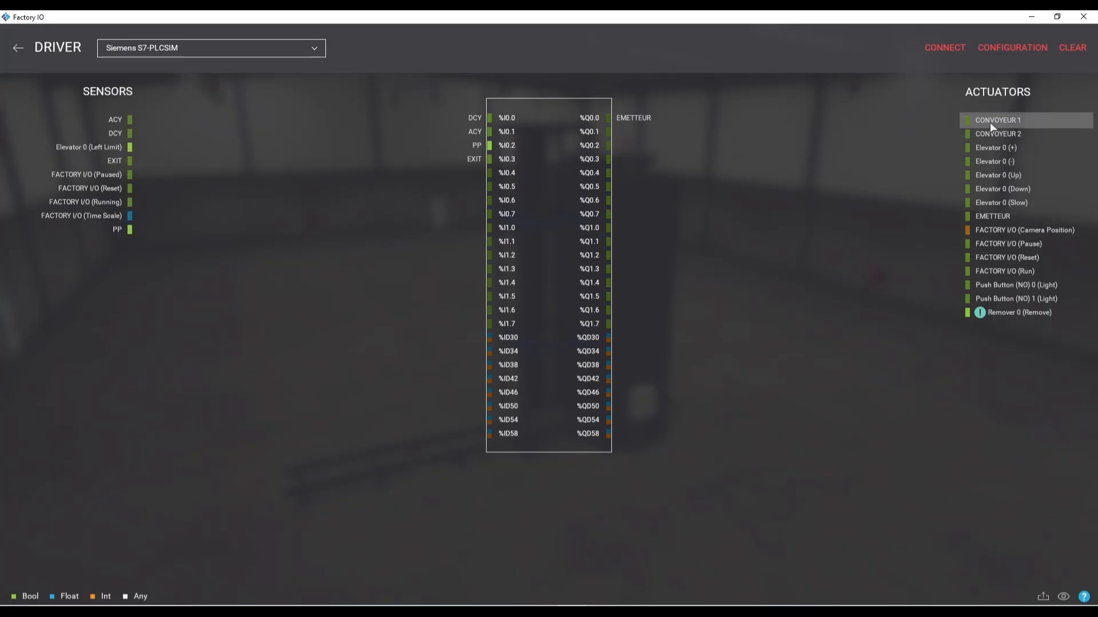
{"action": "left_click_drag", "start_coordinate": [1000, 120], "coordinate": [681, 134]}
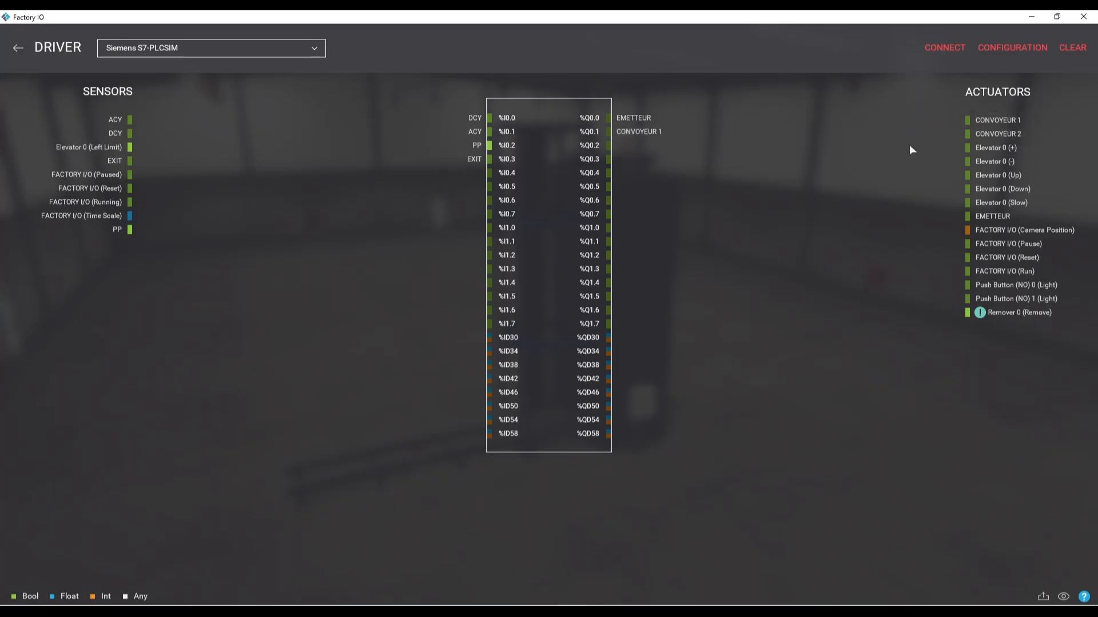
{"action": "left_click_drag", "start_coordinate": [1011, 135], "coordinate": [708, 148]}
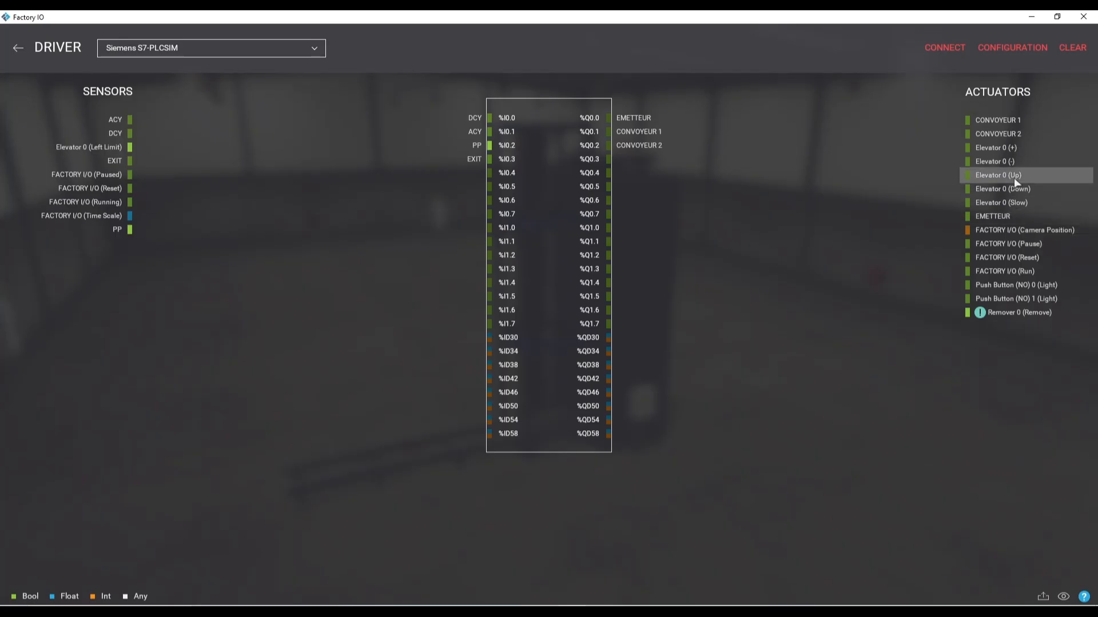
{"action": "left_click_drag", "start_coordinate": [1006, 150], "coordinate": [741, 161]}
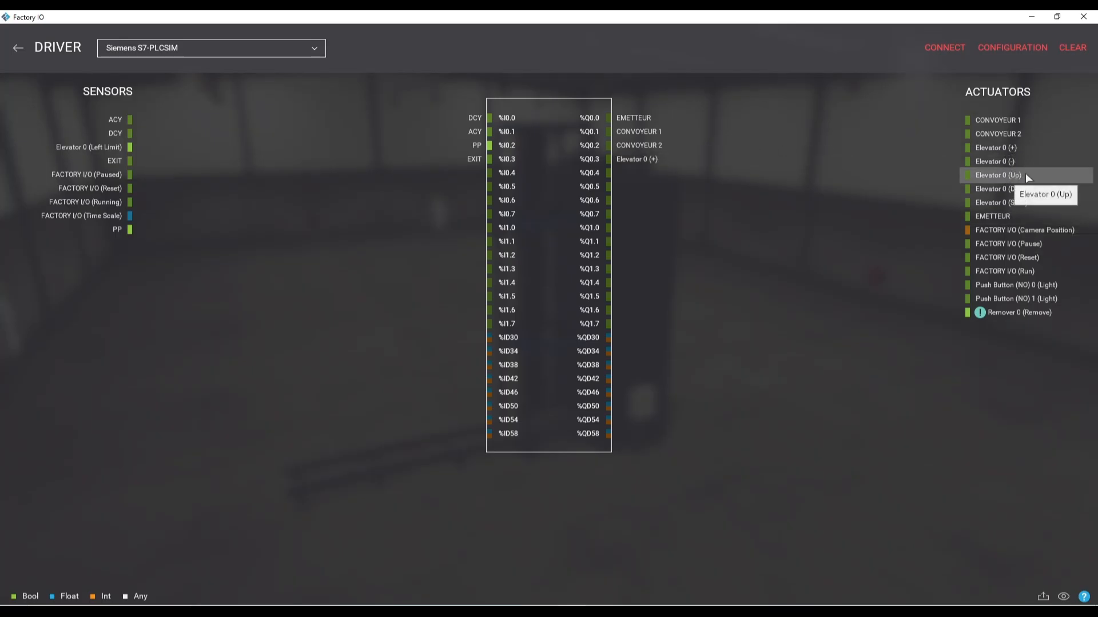
- Map Elevator 0 (Up) to %Q0.4 and Elevator 0 (Down) to %Q0.5, and check the Siemens S7-PLCSIM driver configuration
{"action": "left_click_drag", "start_coordinate": [1026, 175], "coordinate": [734, 175]}
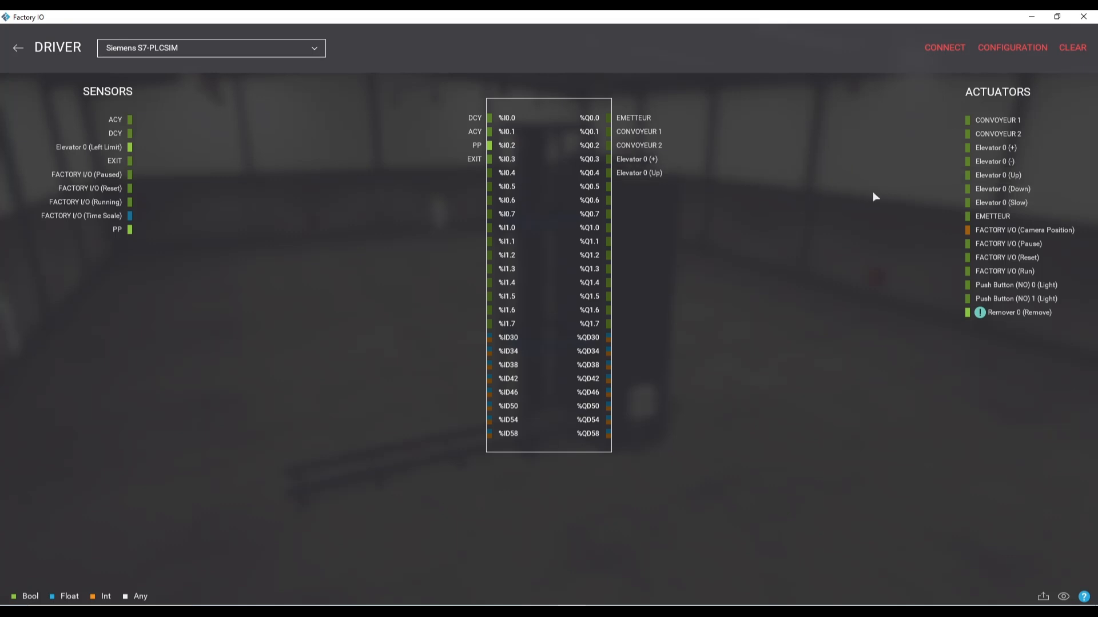
{"action": "left_click_drag", "start_coordinate": [1024, 191], "coordinate": [696, 189]}
{"action": "left_click", "coordinate": [1026, 55]}
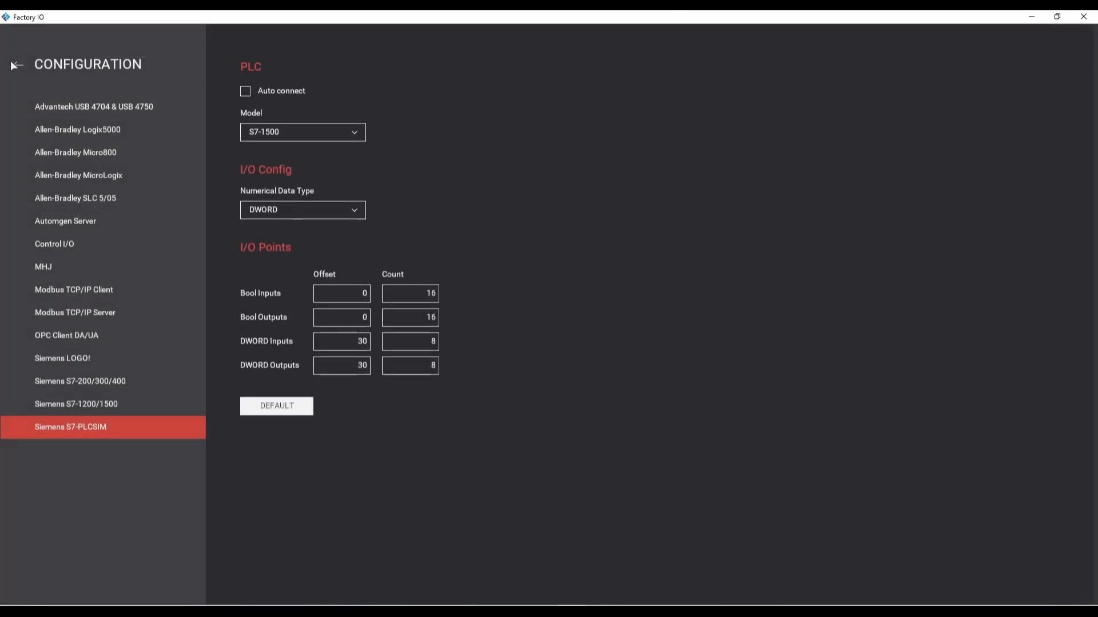
{"action": "left_click", "coordinate": [16, 65]}
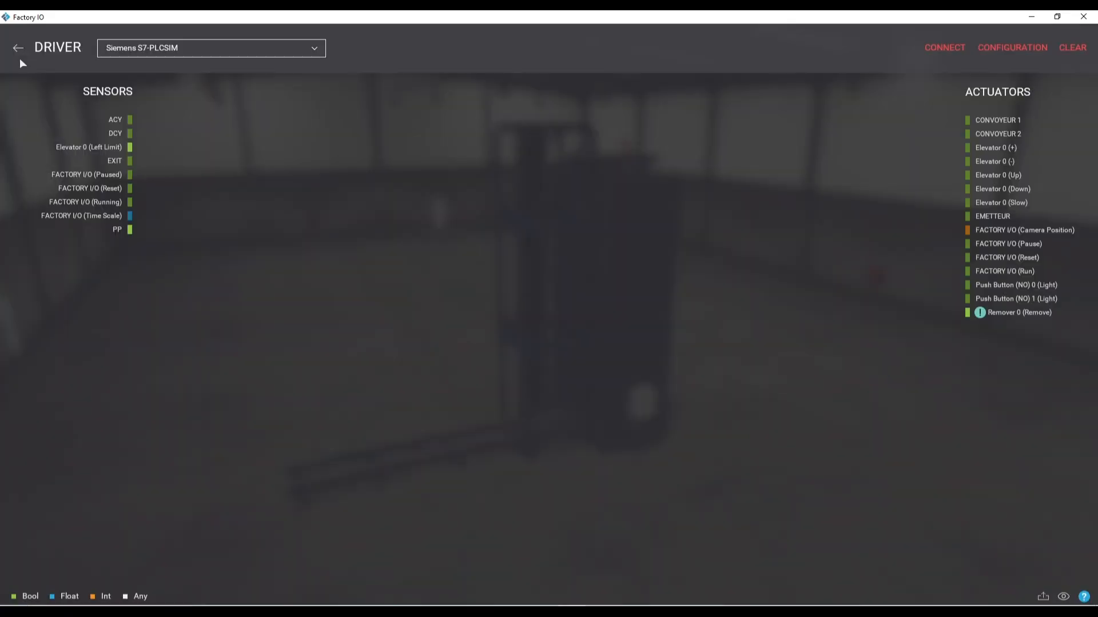
- Return to the 3D scene, save it and minimise the Factory IO window
{"action": "left_click", "coordinate": [14, 46]}
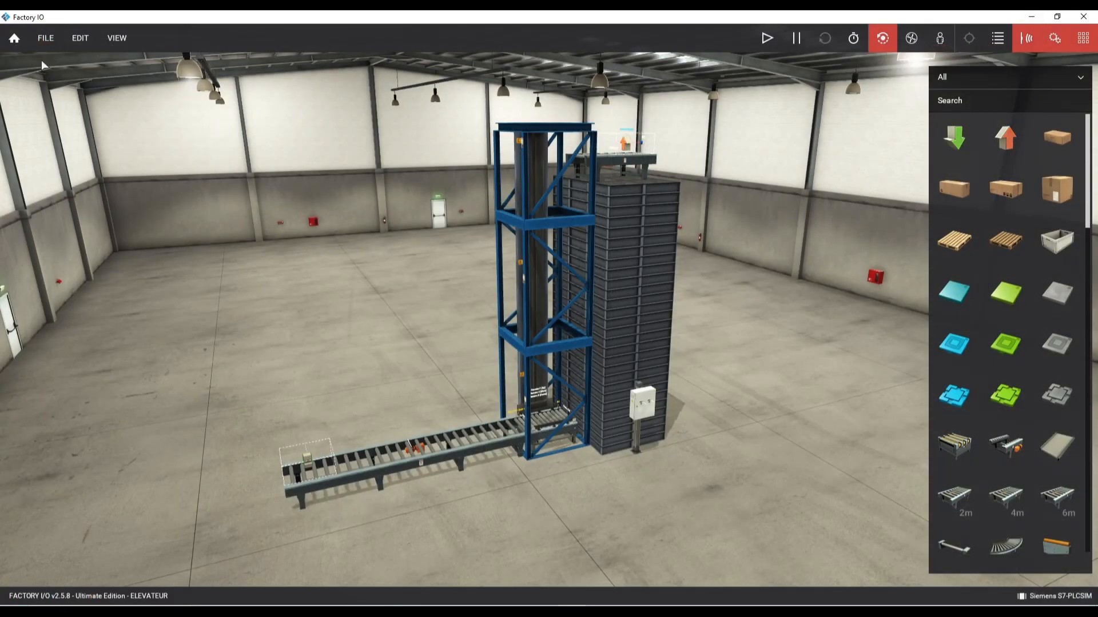
{"action": "left_click", "coordinate": [53, 42]}
{"action": "left_click", "coordinate": [71, 96]}
{"action": "left_click", "coordinate": [1032, 16]}
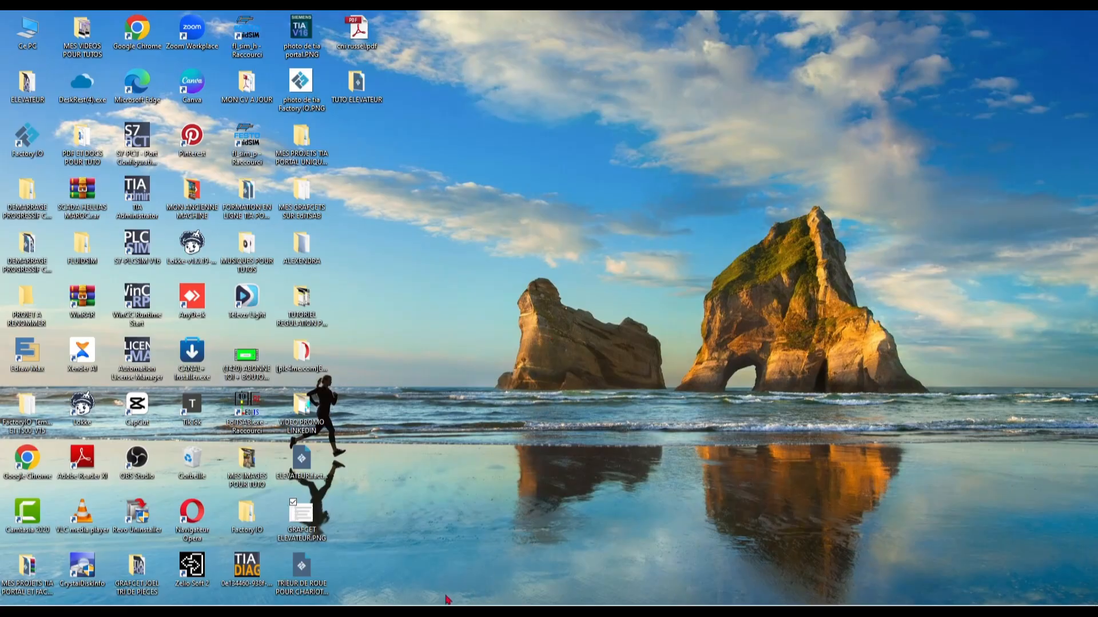
- Switch to TIA Portal and open the Startup [OB100] block to examine the MOVE that initialises GRAFCET
{"action": "left_click", "coordinate": [394, 612]}
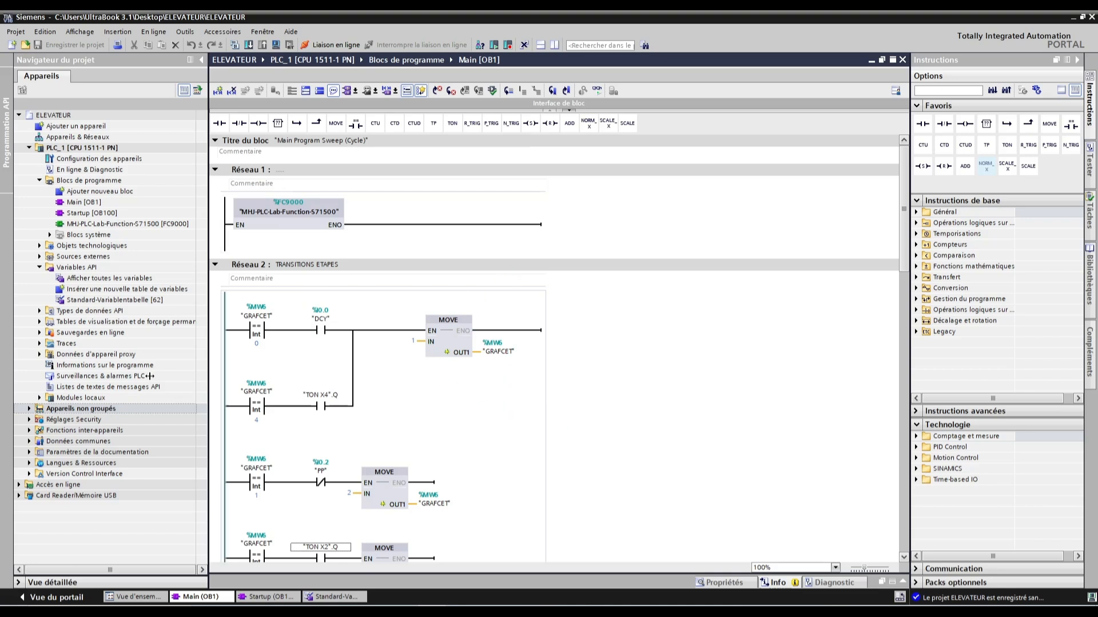
{"action": "double_click", "coordinate": [88, 213]}
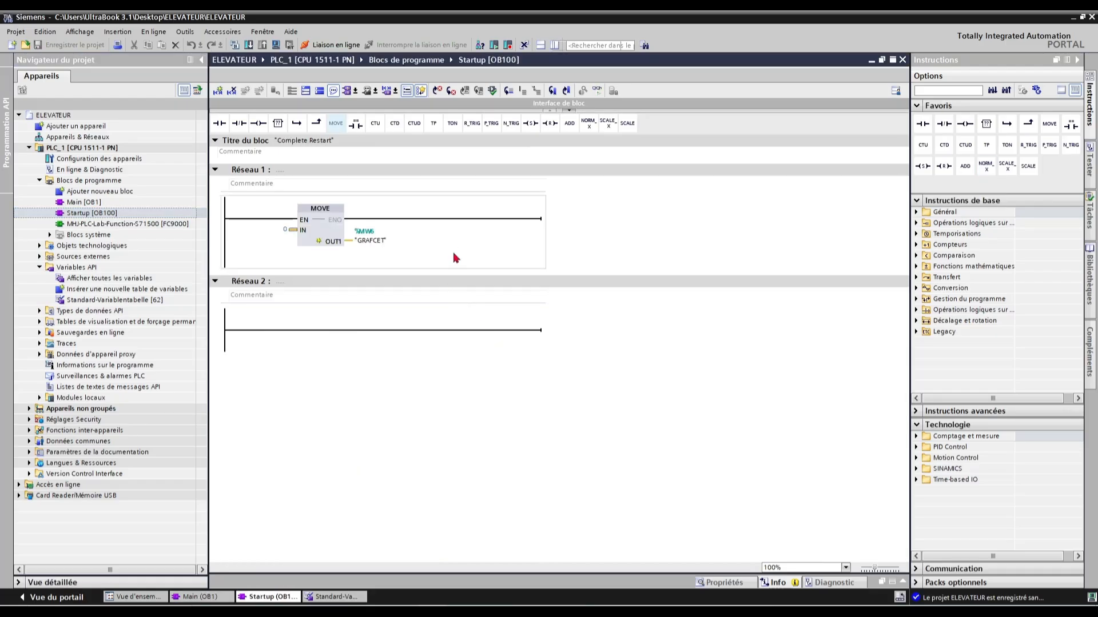
{"action": "left_click", "coordinate": [324, 235]}
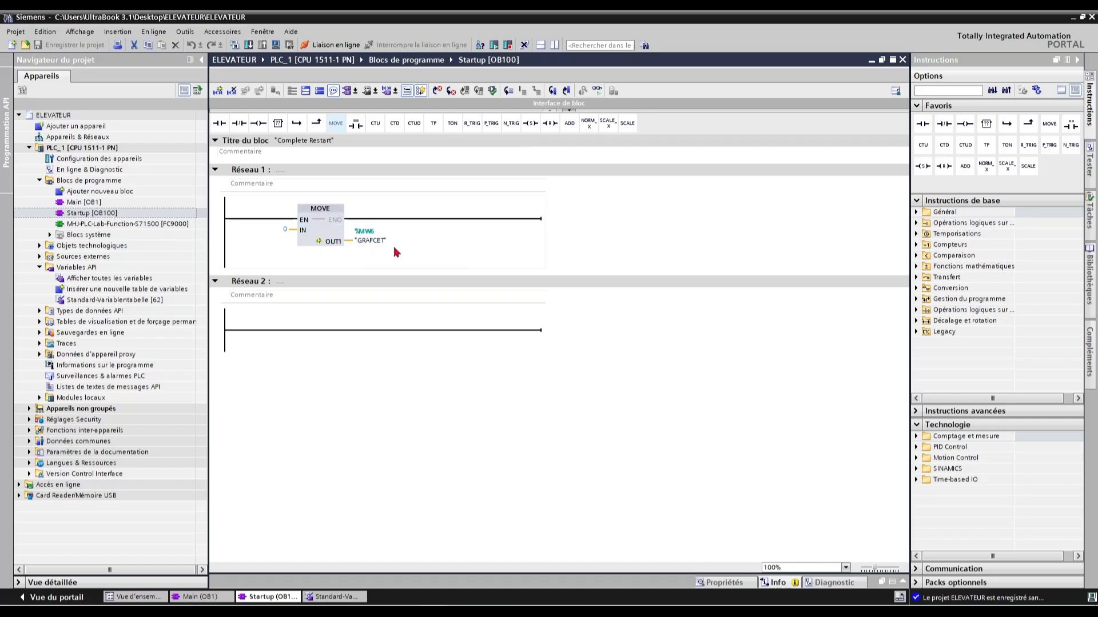
- Open the Main [OB1] block and examine the step transitions in Réseau 2
{"action": "left_click", "coordinate": [79, 210]}
{"action": "double_click", "coordinate": [78, 204]}
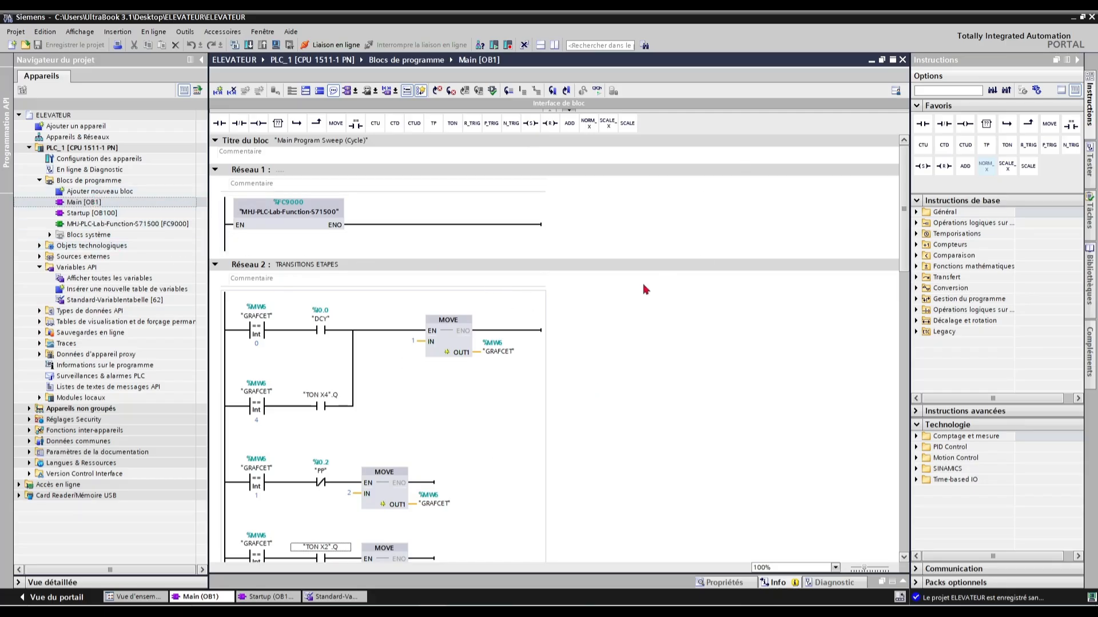
{"action": "scroll", "coordinate": [664, 394], "scroll_direction": "down", "scroll_amount": 3}
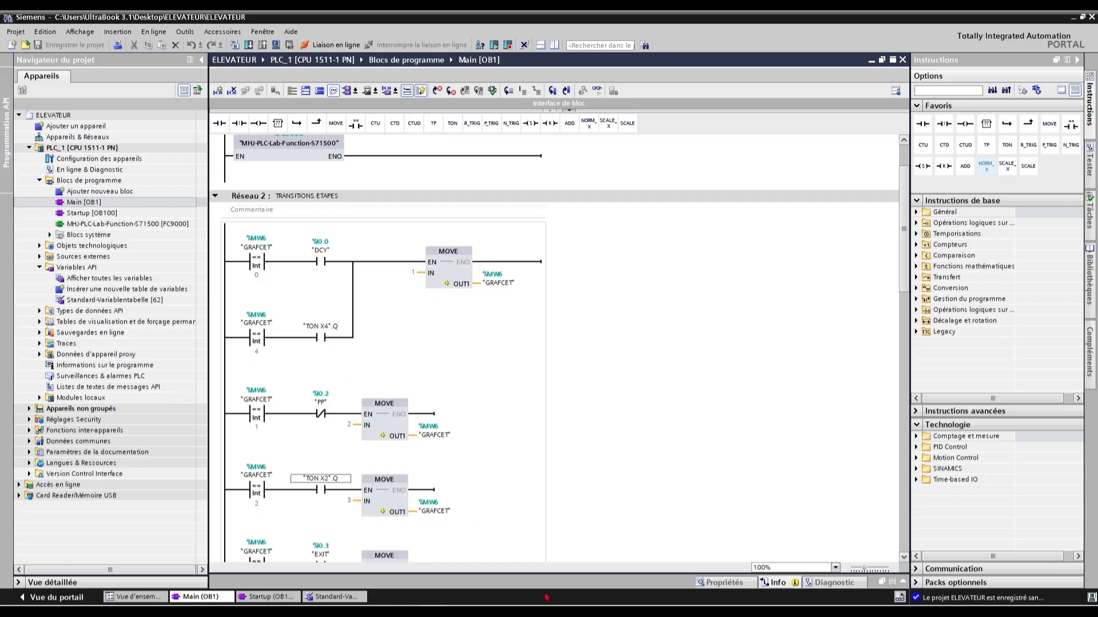
- Place the GRAFCET image beside the ladder program, compare the transitions to step 1 with it and check the TON X4 timer
{"action": "mouse_move", "coordinate": [598, 608]}
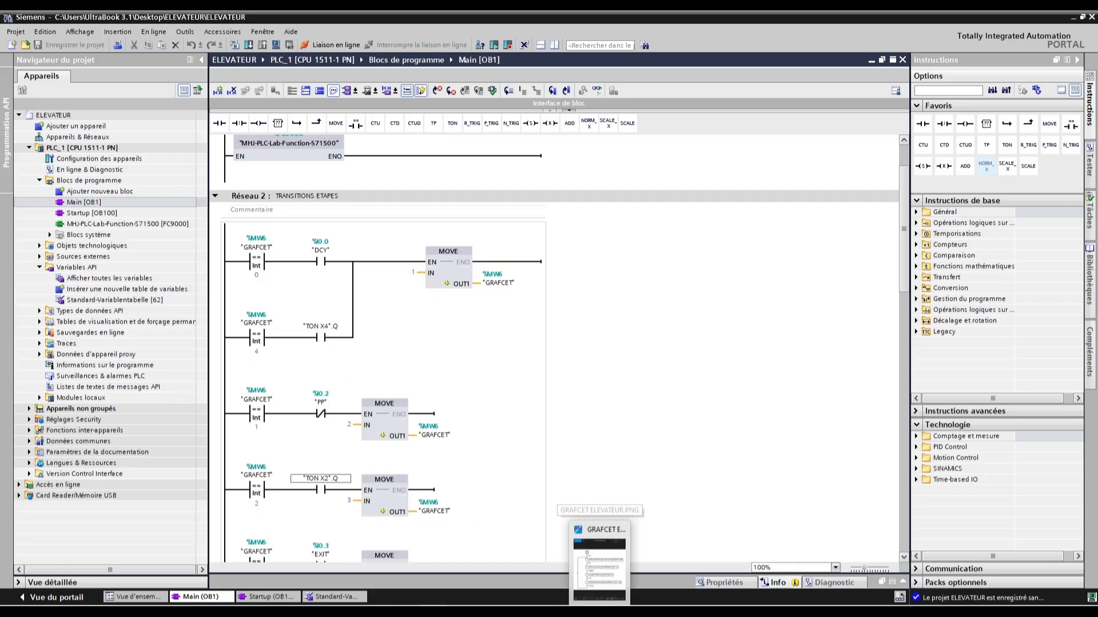
{"action": "left_click", "coordinate": [594, 588]}
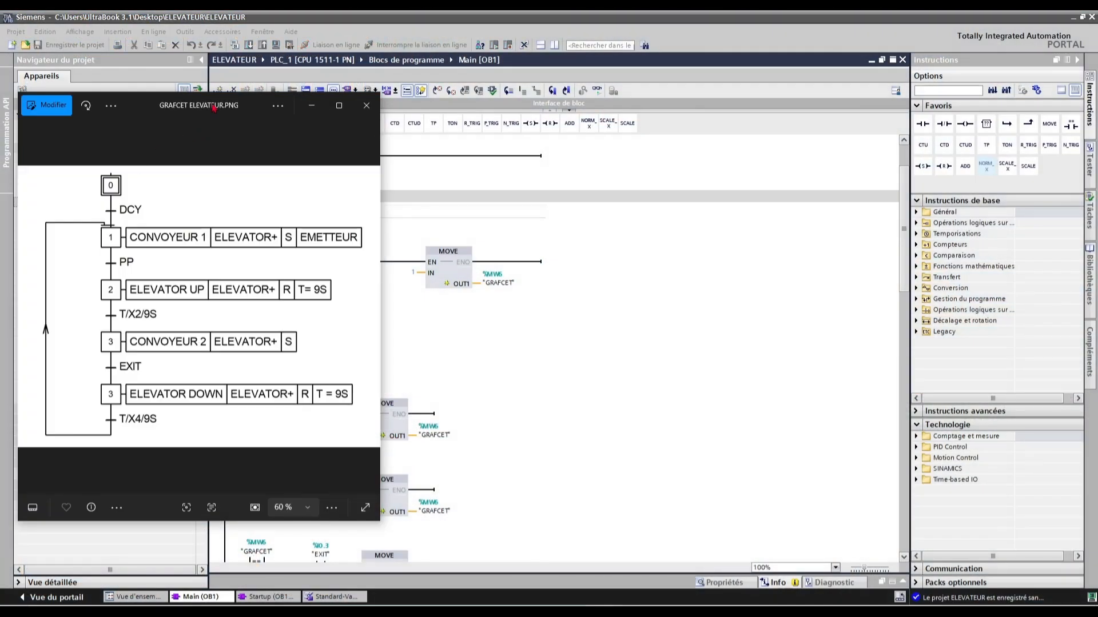
{"action": "left_click_drag", "start_coordinate": [213, 107], "coordinate": [768, 106]}
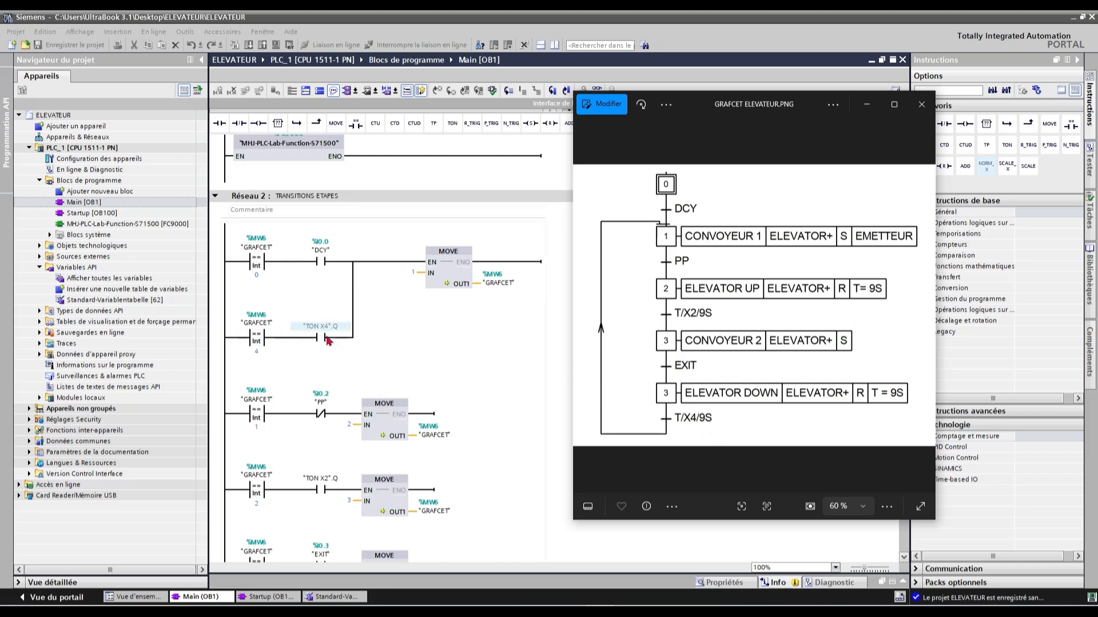
{"action": "left_click", "coordinate": [486, 411]}
{"action": "scroll", "coordinate": [505, 426], "scroll_direction": "down", "scroll_amount": 10}
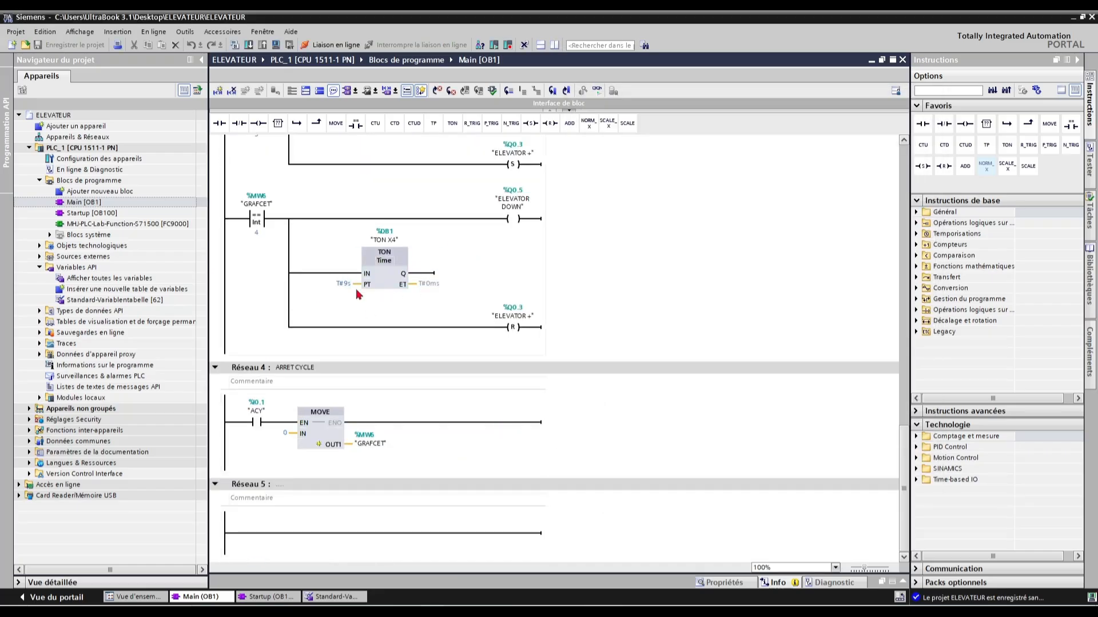
{"action": "scroll", "coordinate": [492, 306], "scroll_direction": "up", "scroll_amount": 10}
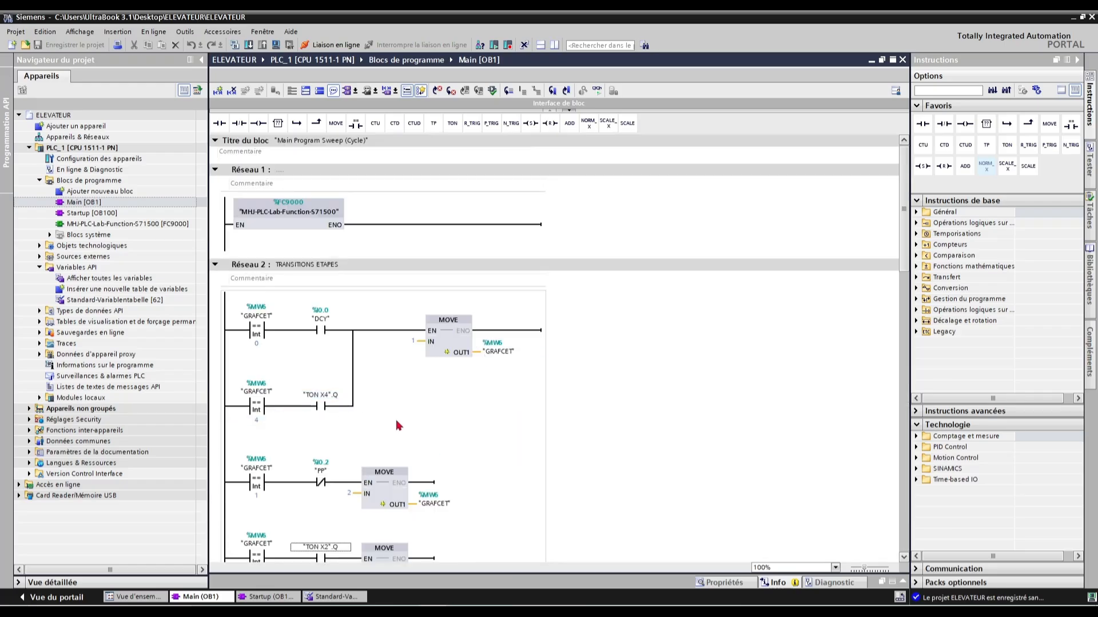
- Switch to Factory IO and examine the PP sensor and the roller platform at the base of the elevator
{"action": "key", "text": "alt+Tab"}
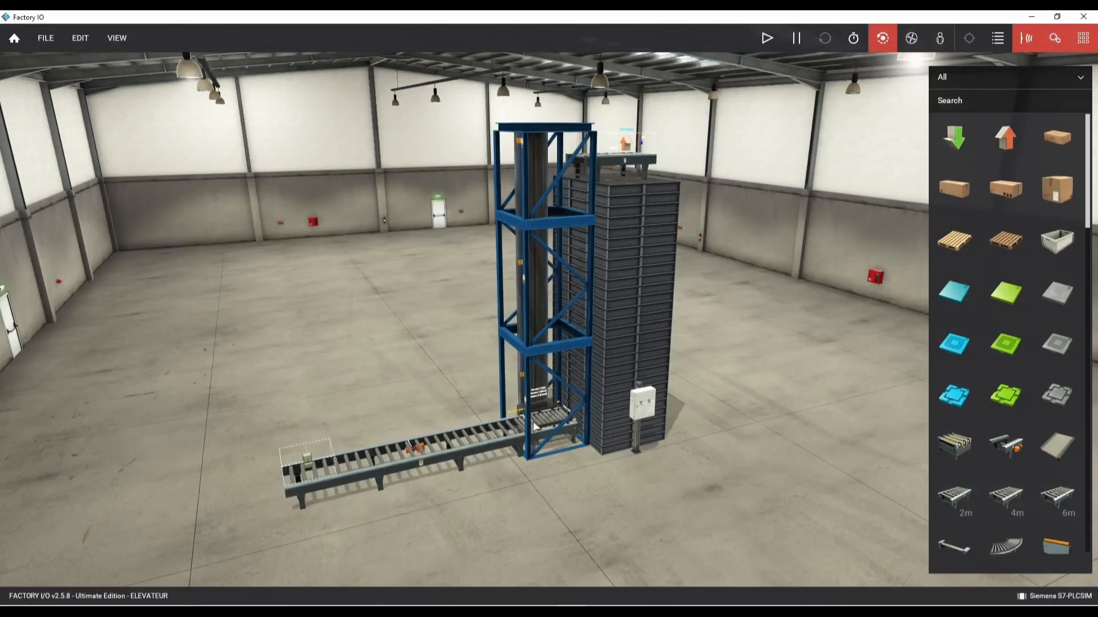
{"action": "scroll", "coordinate": [534, 427], "scroll_direction": "up", "scroll_amount": 10}
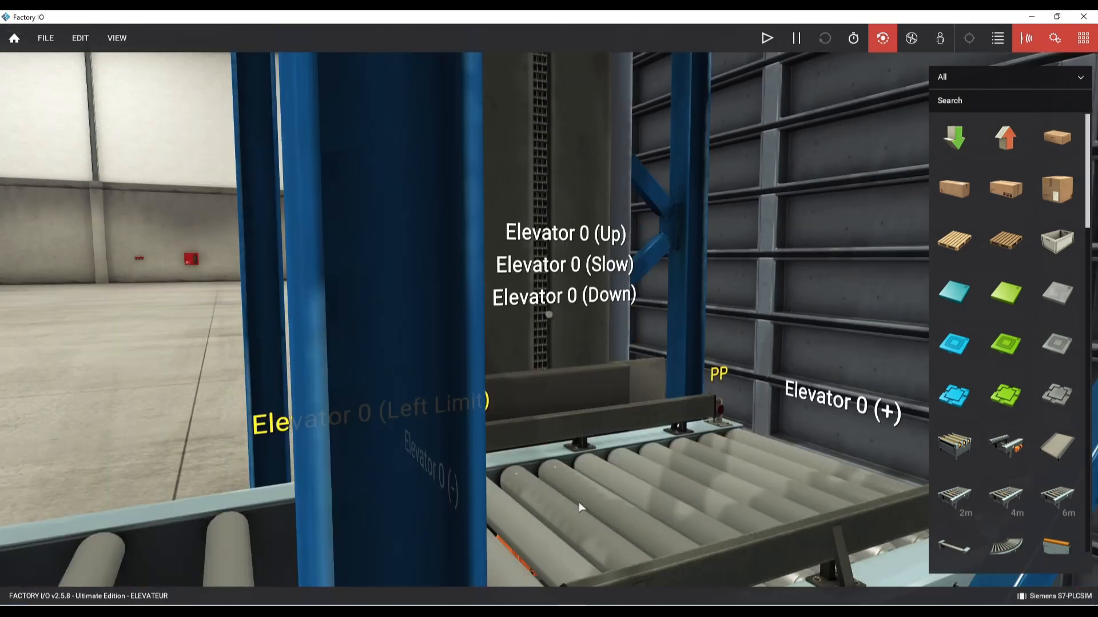
{"action": "right_click_drag", "start_coordinate": [579, 502], "coordinate": [579, 496]}
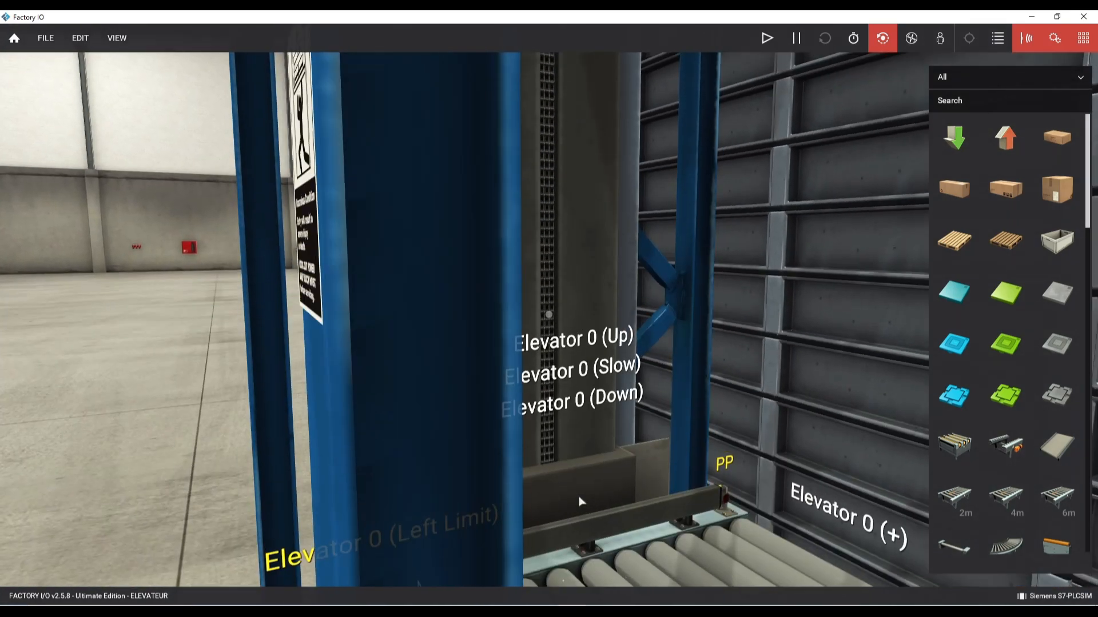
{"action": "right_click_drag", "start_coordinate": [698, 480], "coordinate": [708, 478]}
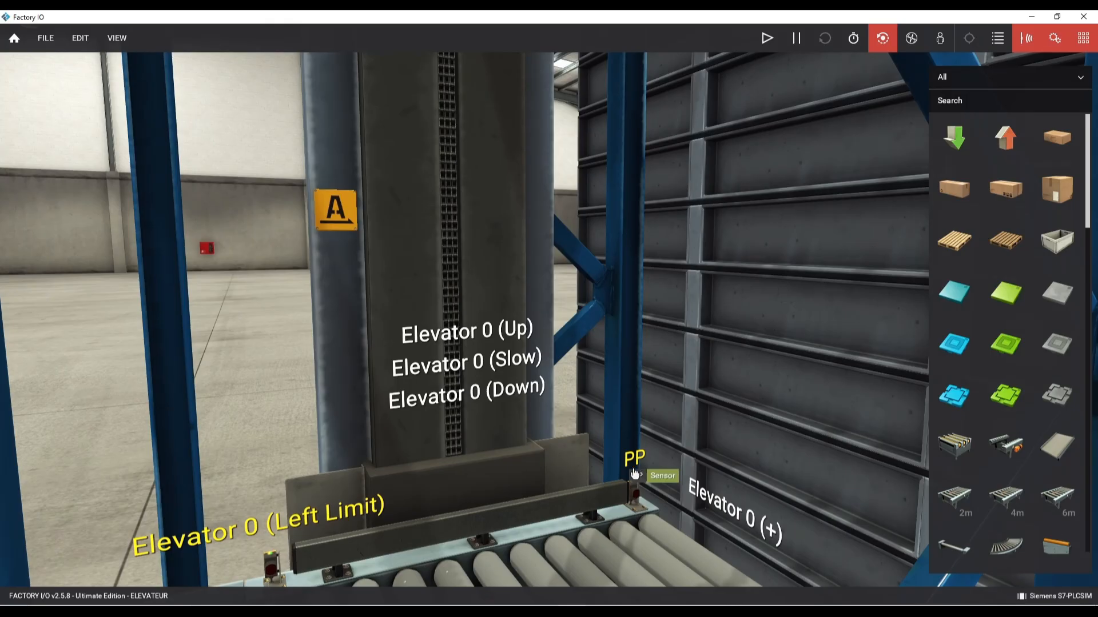
{"action": "scroll", "coordinate": [633, 473], "scroll_direction": "down", "scroll_amount": 5}
{"action": "right_click_drag", "start_coordinate": [623, 556], "coordinate": [623, 541]}
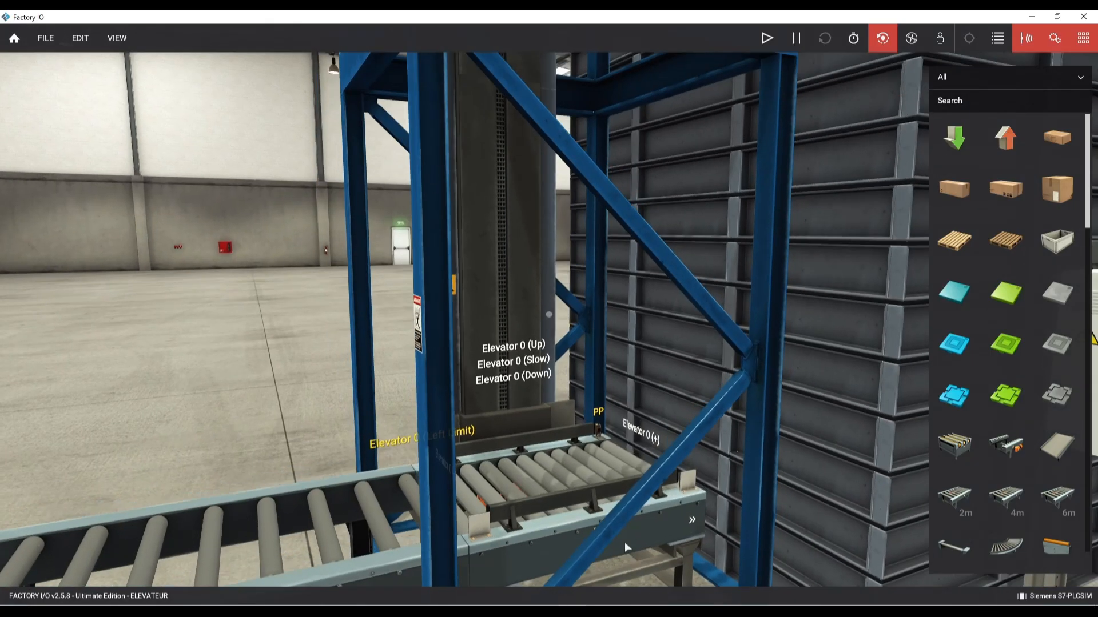
{"action": "scroll", "coordinate": [623, 540], "scroll_direction": "down", "scroll_amount": 5}
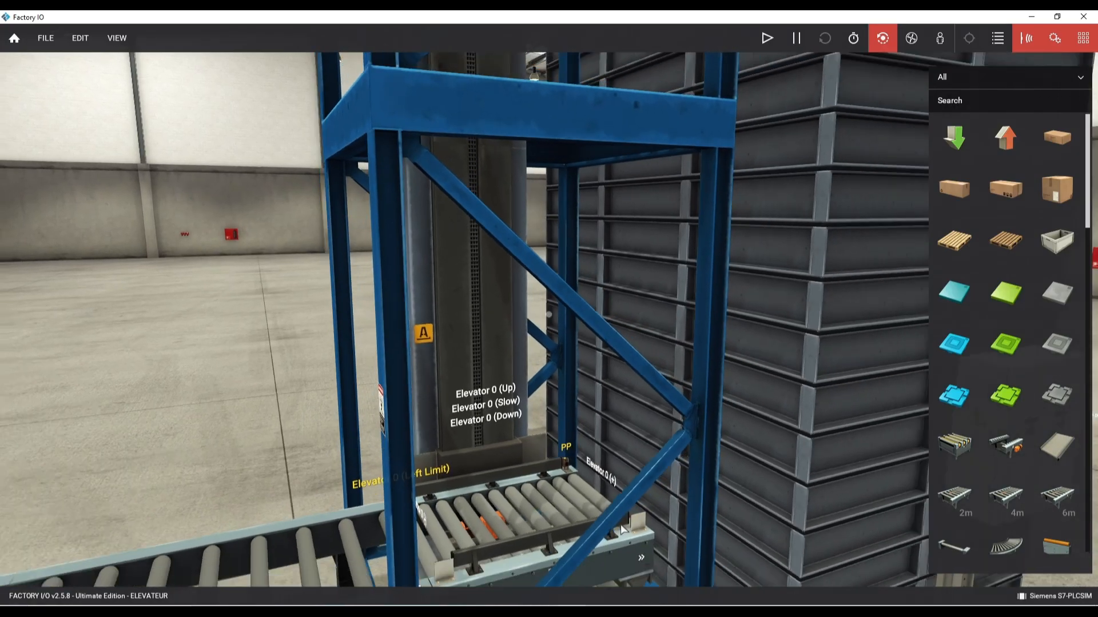
{"action": "scroll", "coordinate": [611, 502], "scroll_direction": "up", "scroll_amount": 2}
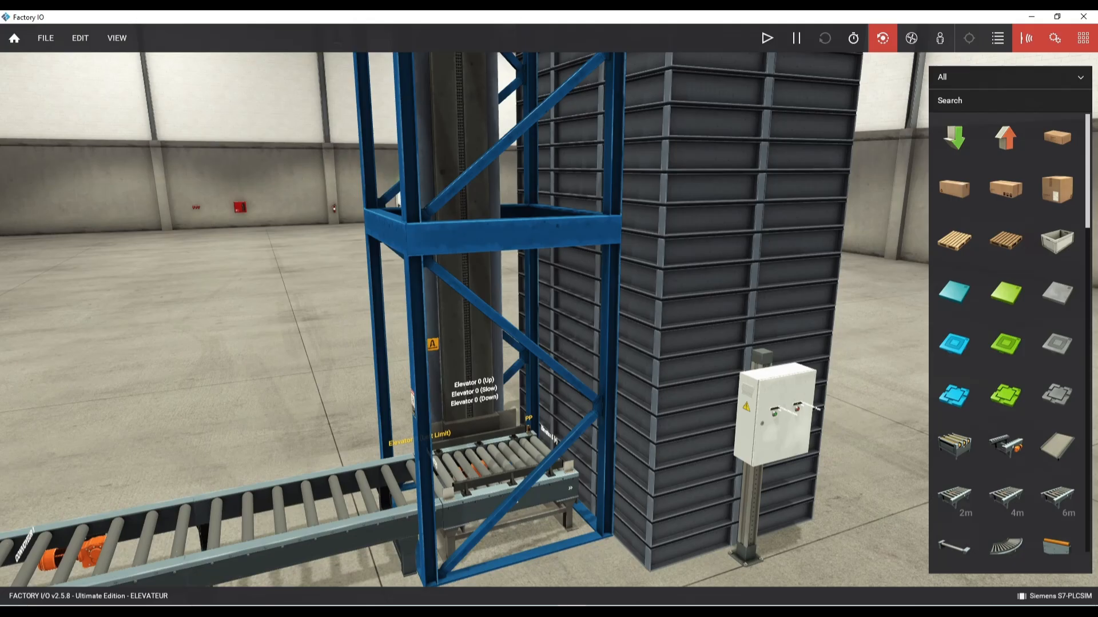
- Return to TIA Portal and examine the transitions to steps 2, 3 and 4 in Réseau 2 of Main [OB1]
{"action": "mouse_move", "coordinate": [572, 613]}
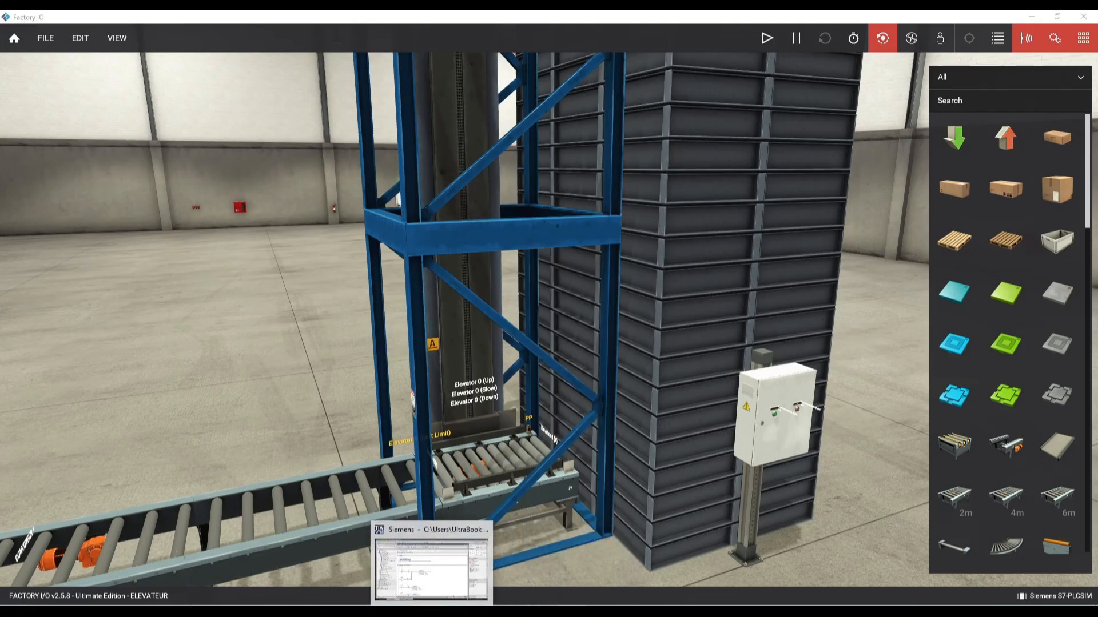
{"action": "left_click", "coordinate": [434, 613]}
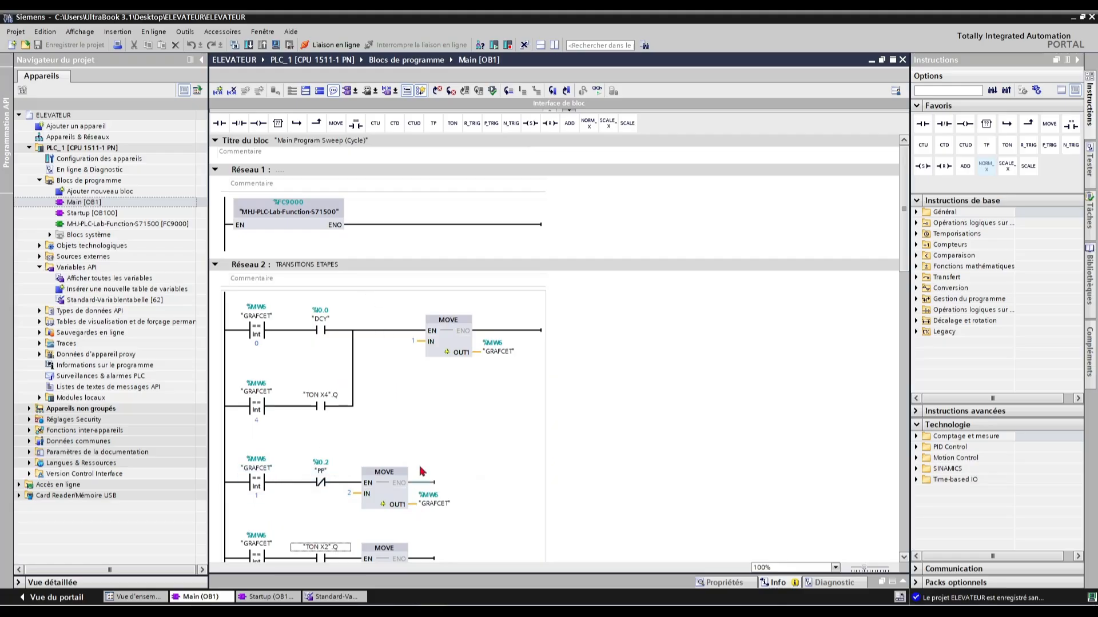
{"action": "scroll", "coordinate": [481, 466], "scroll_direction": "down", "scroll_amount": 3}
{"action": "scroll", "coordinate": [481, 466], "scroll_direction": "down", "scroll_amount": 3}
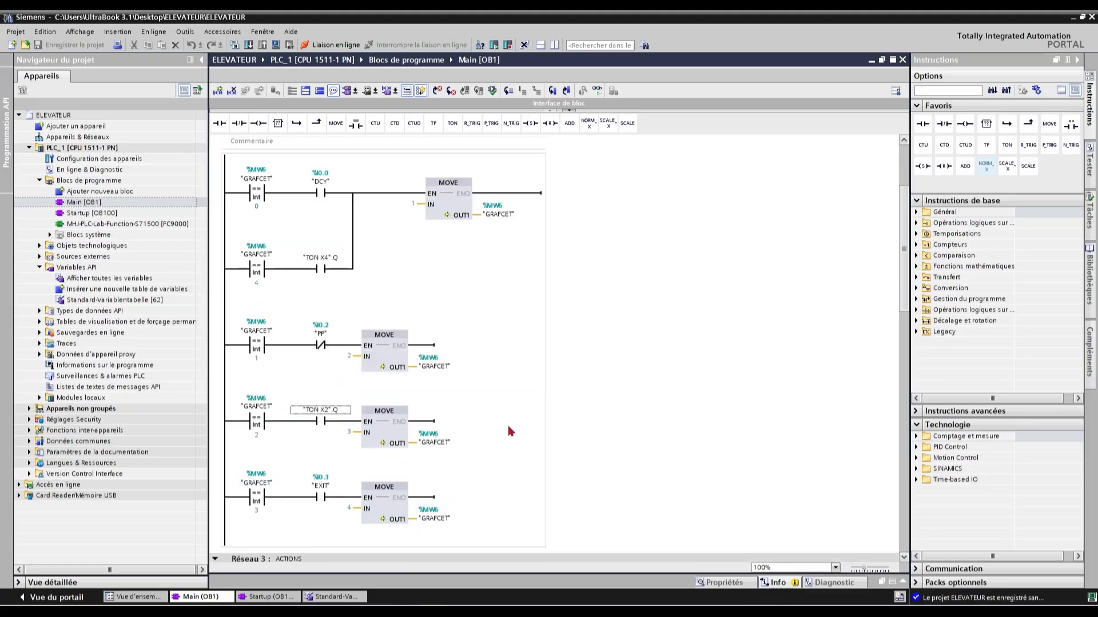
{"action": "scroll", "coordinate": [490, 448], "scroll_direction": "down", "scroll_amount": 6}
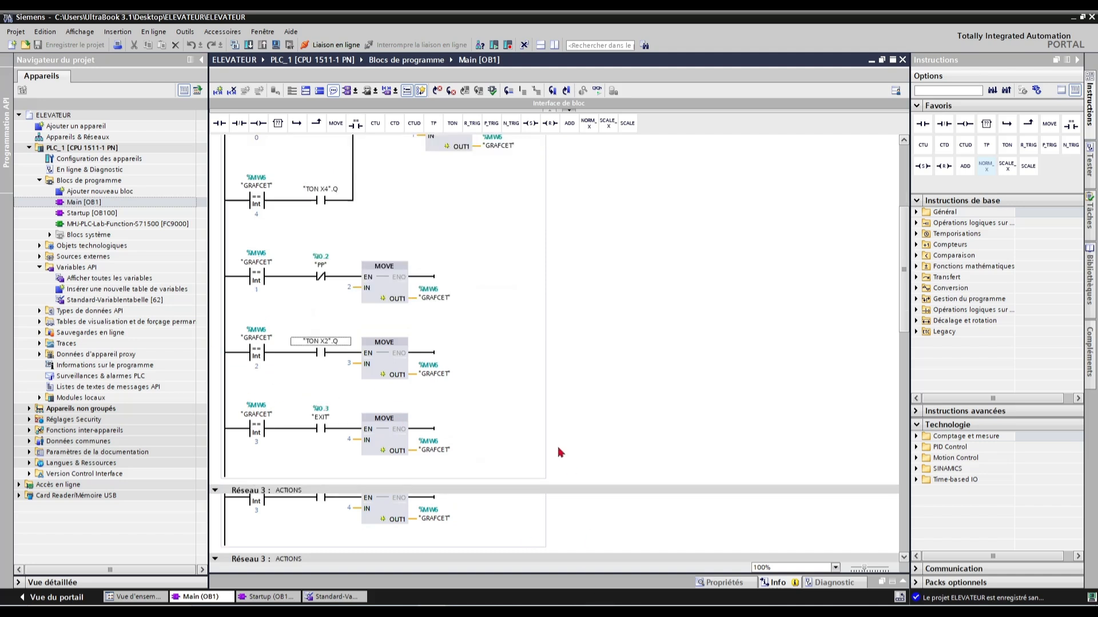
- Compare the ladder transitions with the GRAFCET image and bring up the actions network, Réseau 3
{"action": "key", "text": "alt+Tab"}
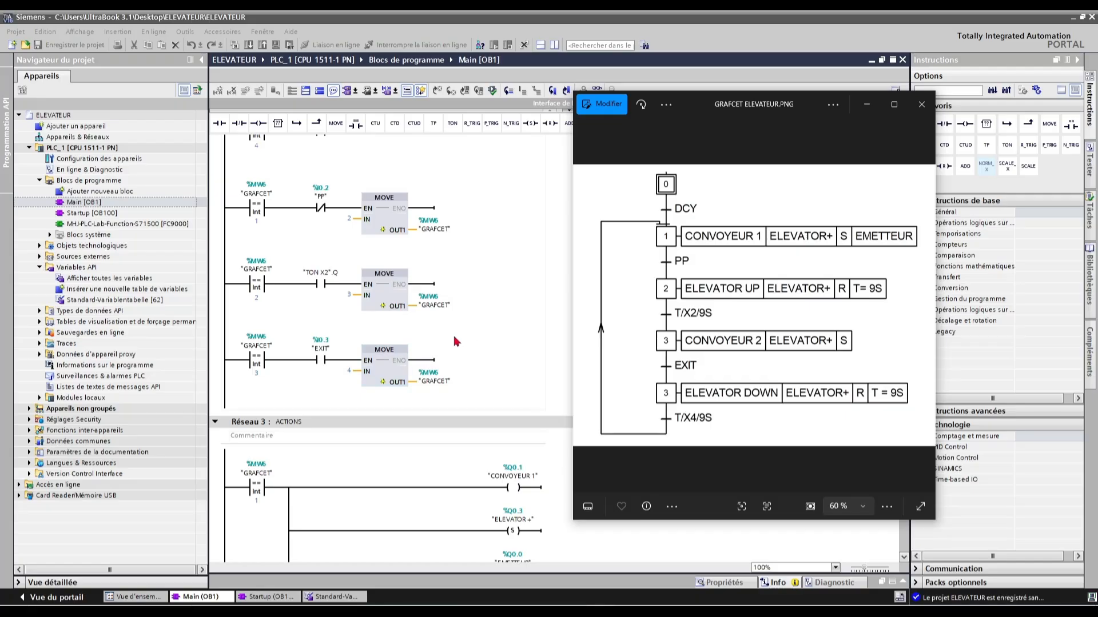
{"action": "left_click", "coordinate": [475, 303]}
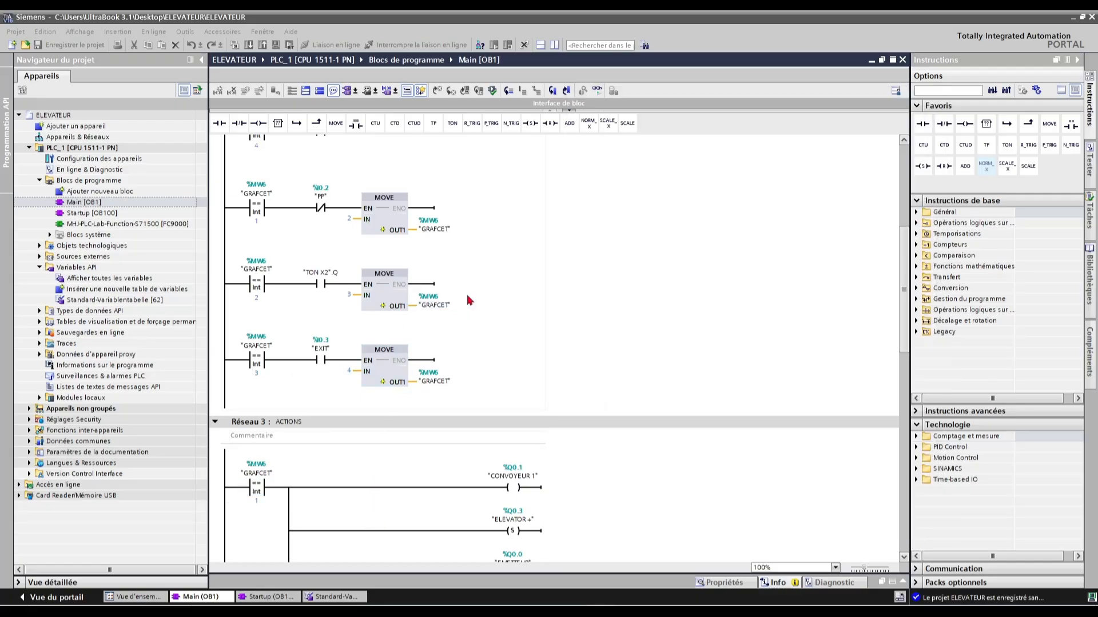
{"action": "scroll", "coordinate": [478, 388], "scroll_direction": "down", "scroll_amount": 5}
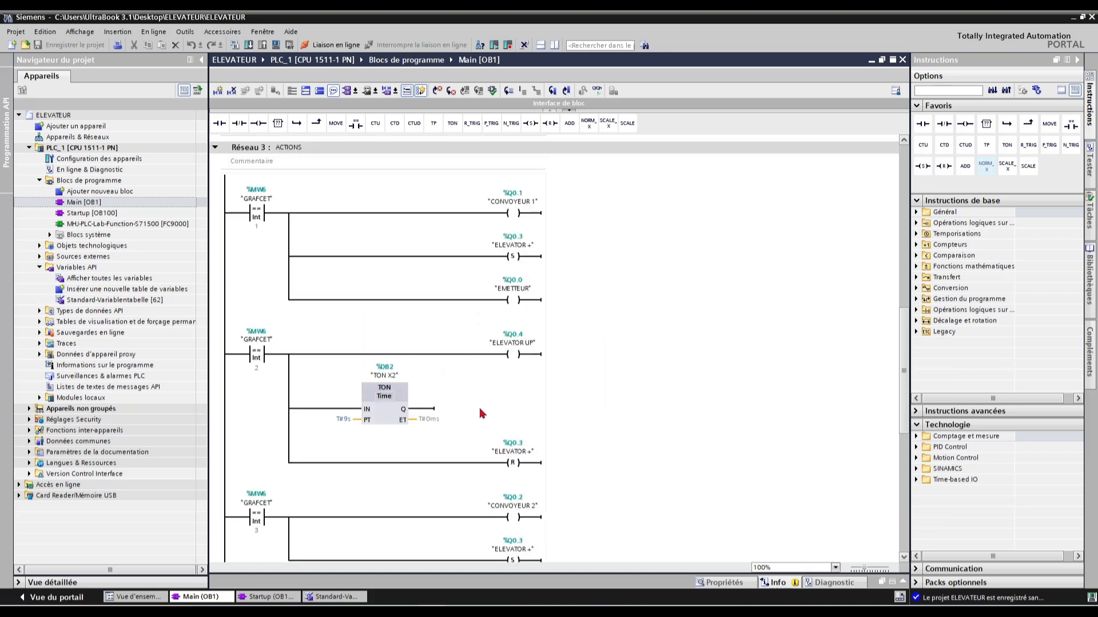
- Compare the actions of steps 1 and 2 with the GRAFCET image and locate the TON timer among the Temporisations instructions
{"action": "left_click", "coordinate": [601, 564]}
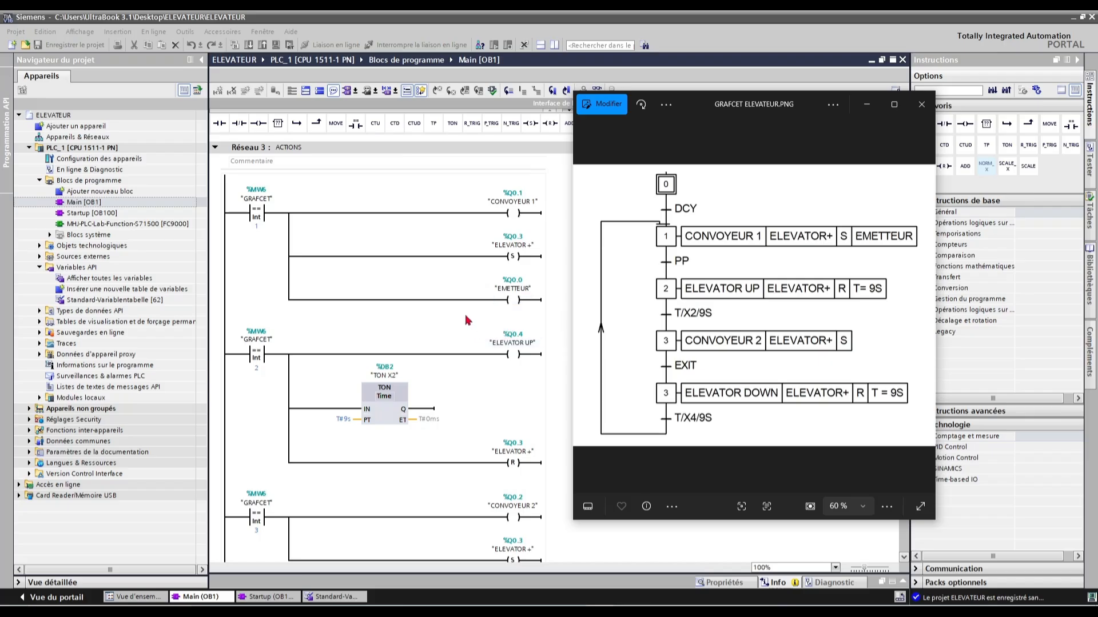
{"action": "left_click", "coordinate": [936, 245]}
{"action": "left_click", "coordinate": [917, 234]}
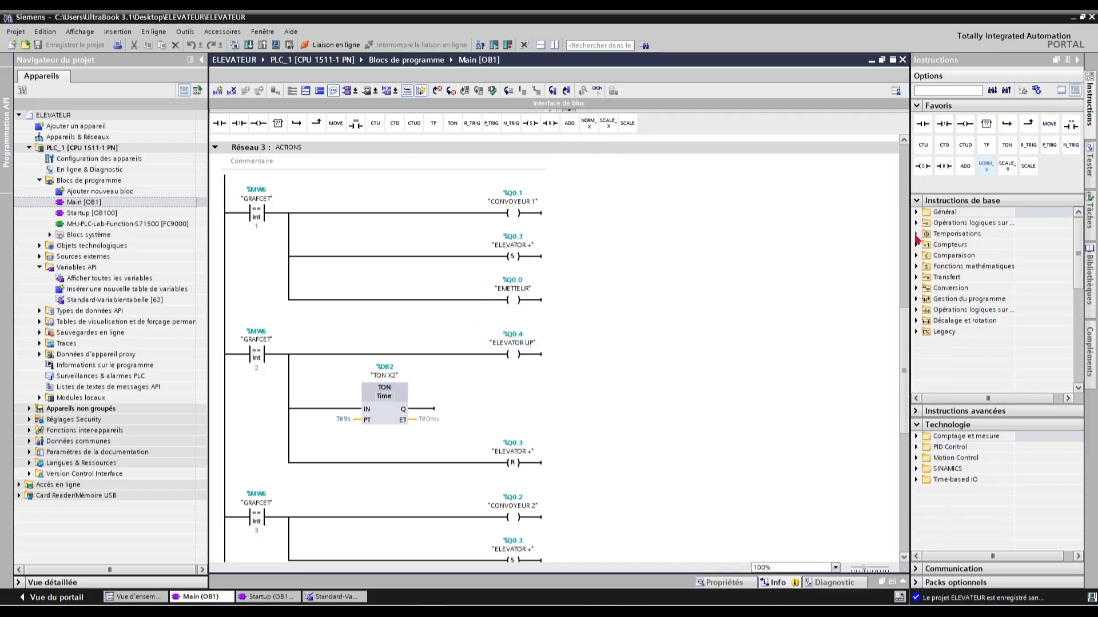
{"action": "left_click_drag", "start_coordinate": [956, 259], "coordinate": [944, 323]}
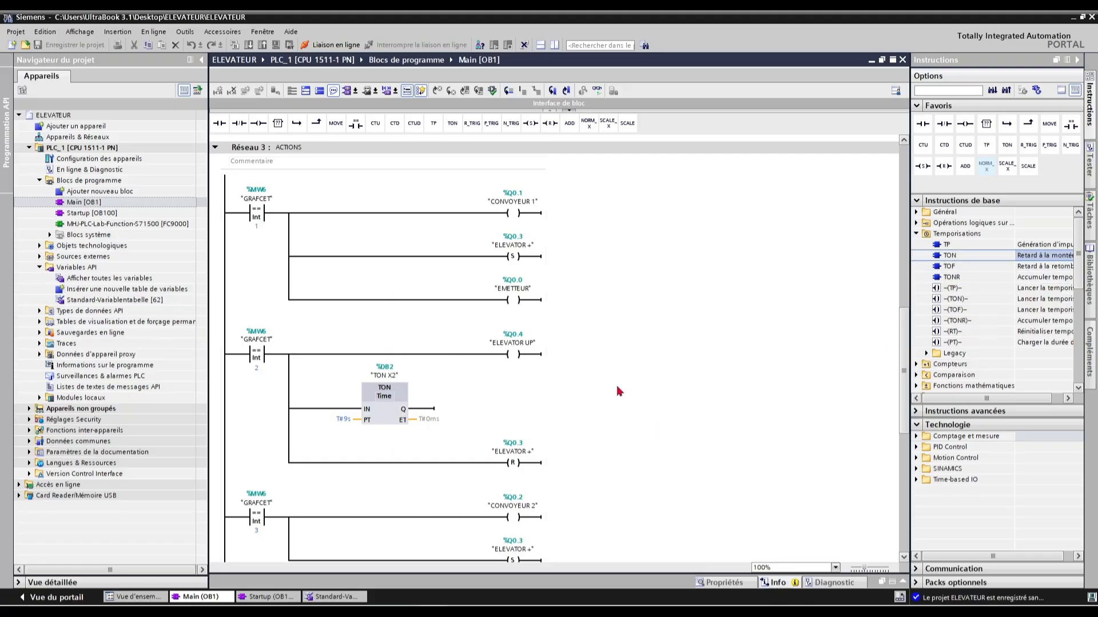
- Compare the actions of steps 3 and 4 in Réseau 3 with the GRAFCET image
{"action": "scroll", "coordinate": [618, 391], "scroll_direction": "down", "scroll_amount": 3}
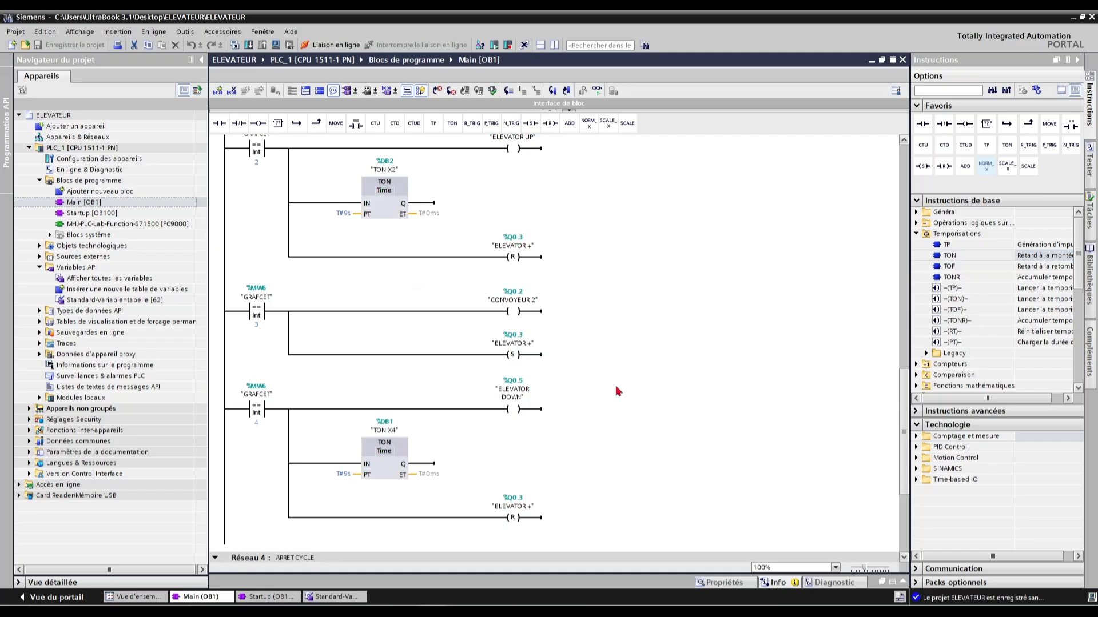
{"action": "scroll", "coordinate": [618, 391], "scroll_direction": "down", "scroll_amount": 1}
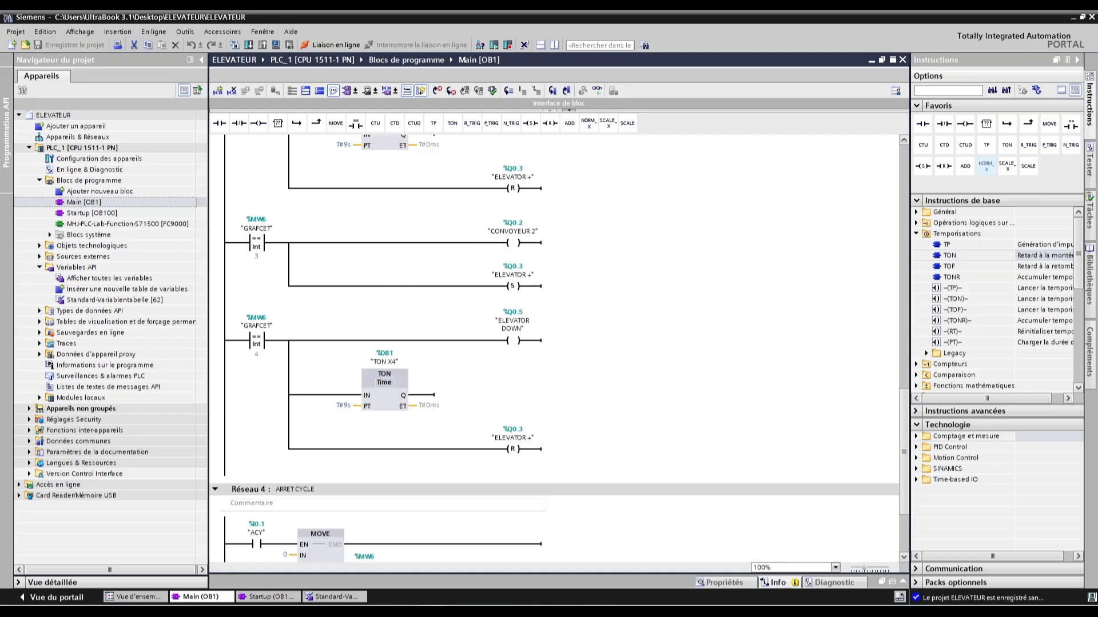
{"action": "key", "text": "alt+Tab"}
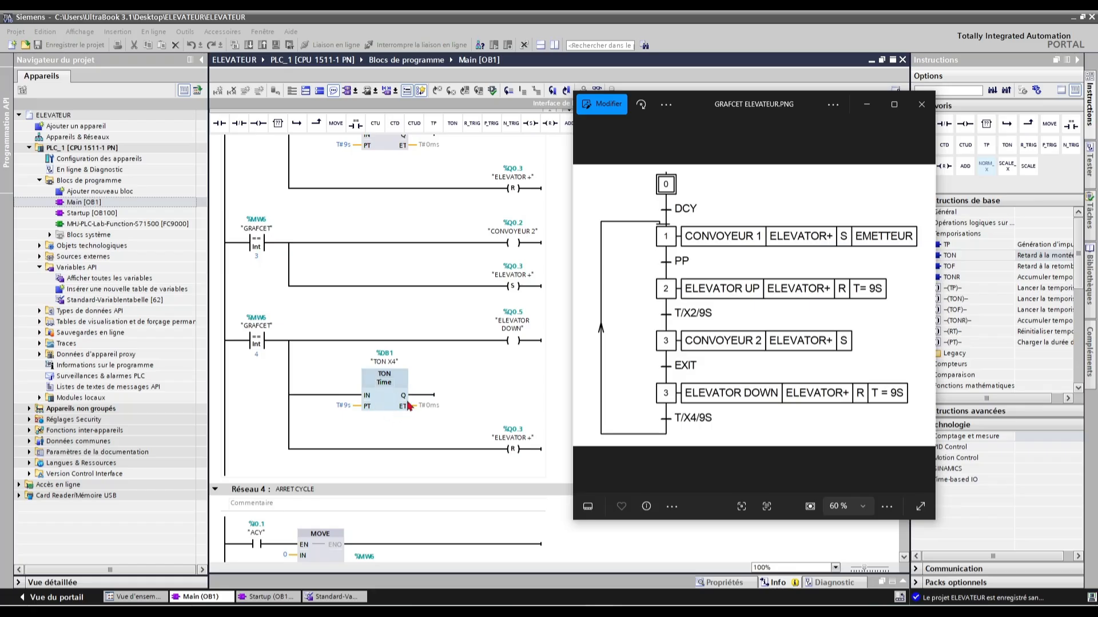
- Examine the ARRET CYCLE logic in Réseau 4 of Main [OB1] and return to the actions in Réseau 3
{"action": "left_click", "coordinate": [436, 482]}
{"action": "scroll", "coordinate": [353, 533], "scroll_direction": "down", "scroll_amount": 3}
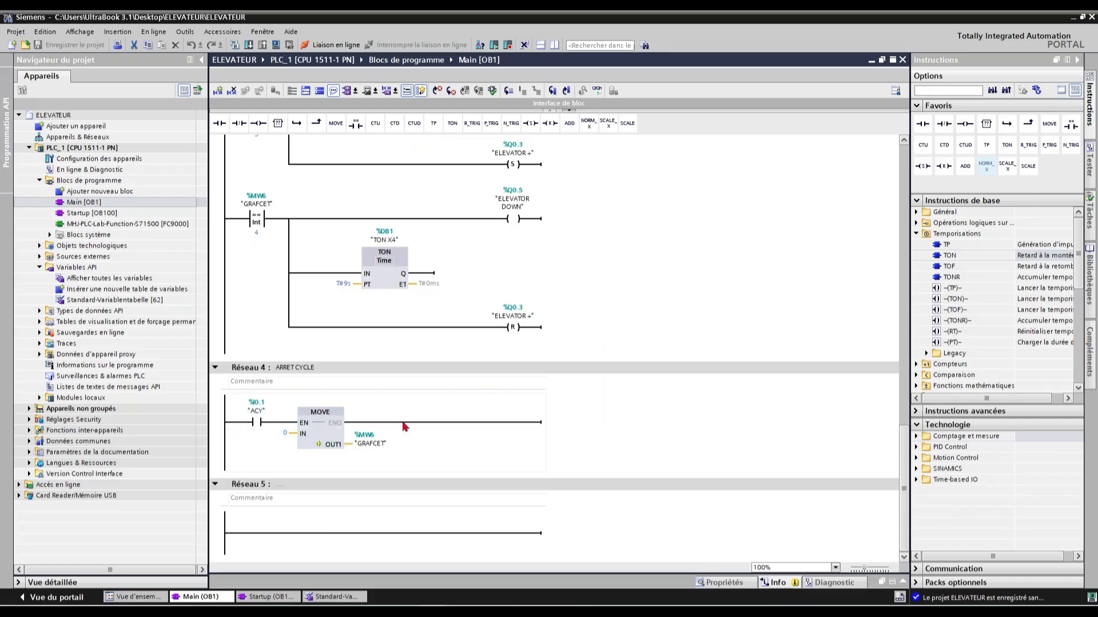
{"action": "left_click", "coordinate": [361, 408]}
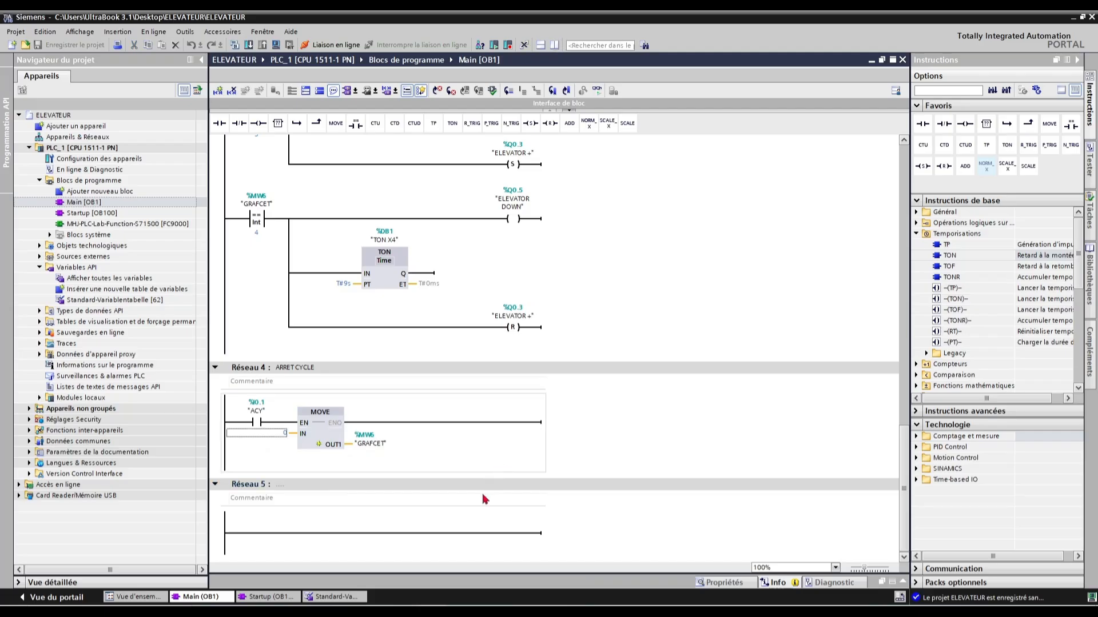
{"action": "left_click", "coordinate": [610, 420]}
{"action": "scroll", "coordinate": [581, 372], "scroll_direction": "up", "scroll_amount": 5}
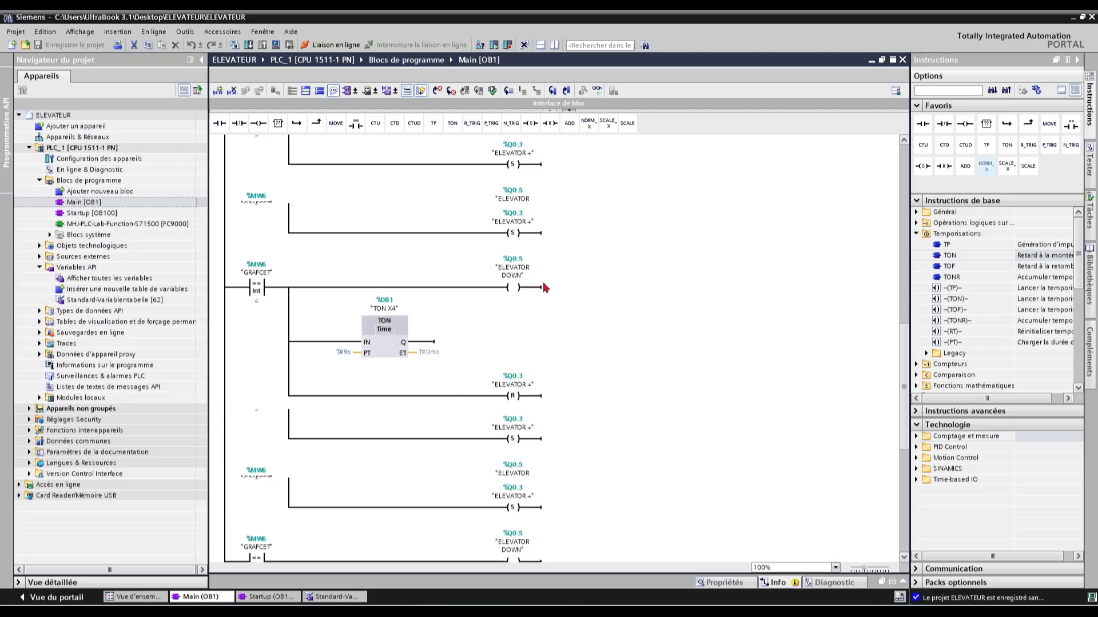
{"action": "scroll", "coordinate": [545, 288], "scroll_direction": "up", "scroll_amount": 5}
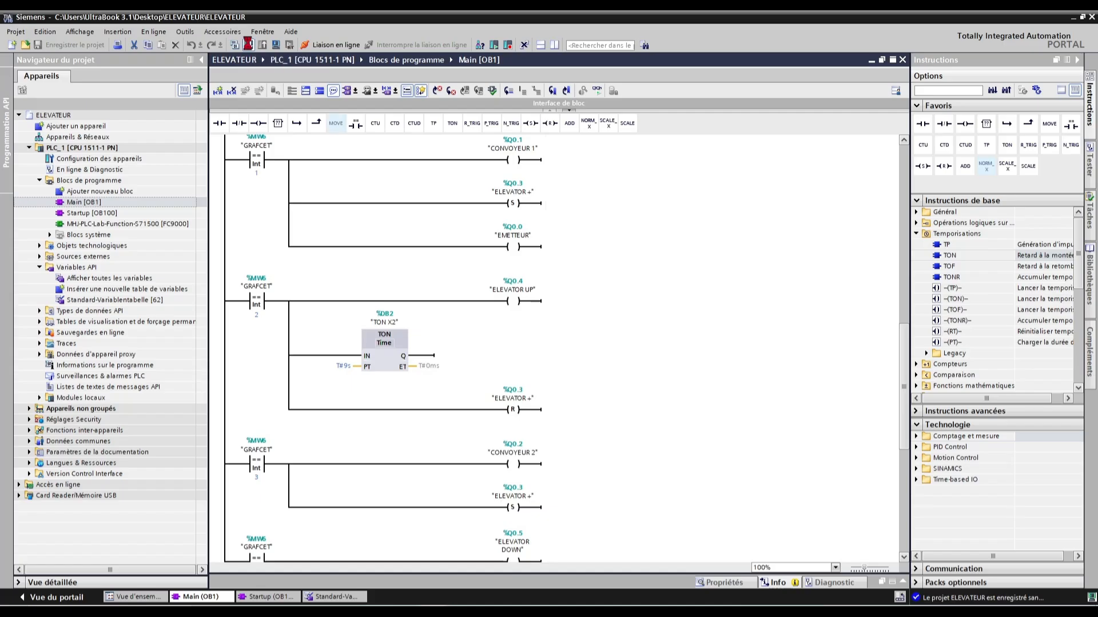
- Download the program to the simulated PLC_1 and finish the loading procedure
{"action": "left_click", "coordinate": [248, 45]}
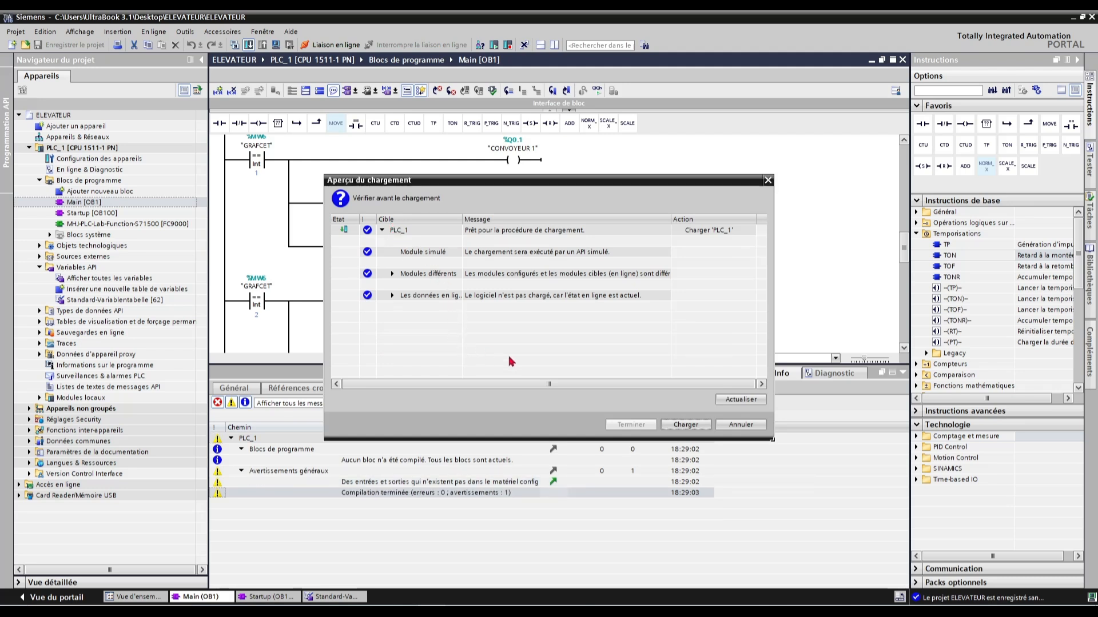
{"action": "left_click", "coordinate": [688, 424]}
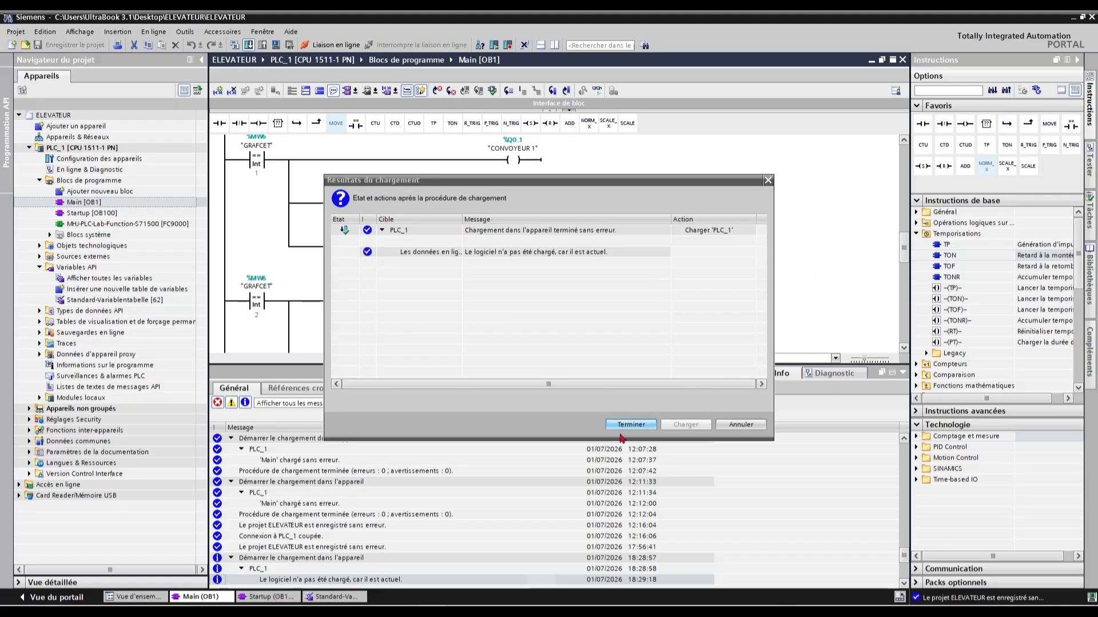
{"action": "left_click", "coordinate": [626, 424]}
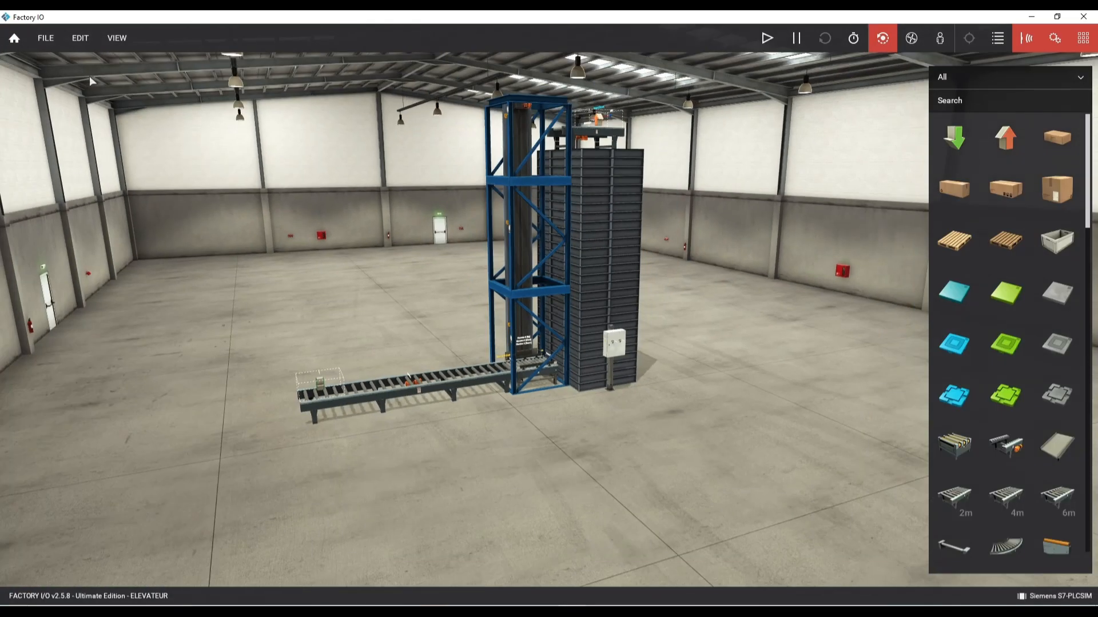
- Compare the Factory IO driver's I/O mapping with the addresses in TIA Portal's Standard-Variablentabelle
{"action": "left_click", "coordinate": [44, 39]}
{"action": "left_click", "coordinate": [115, 149]}
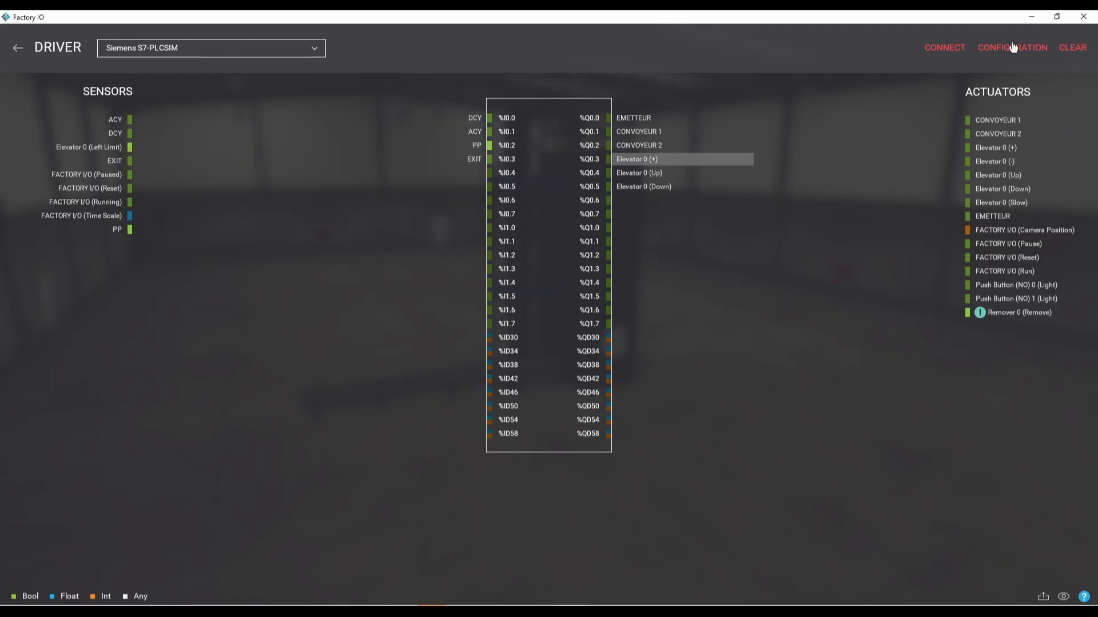
{"action": "left_click", "coordinate": [1032, 17]}
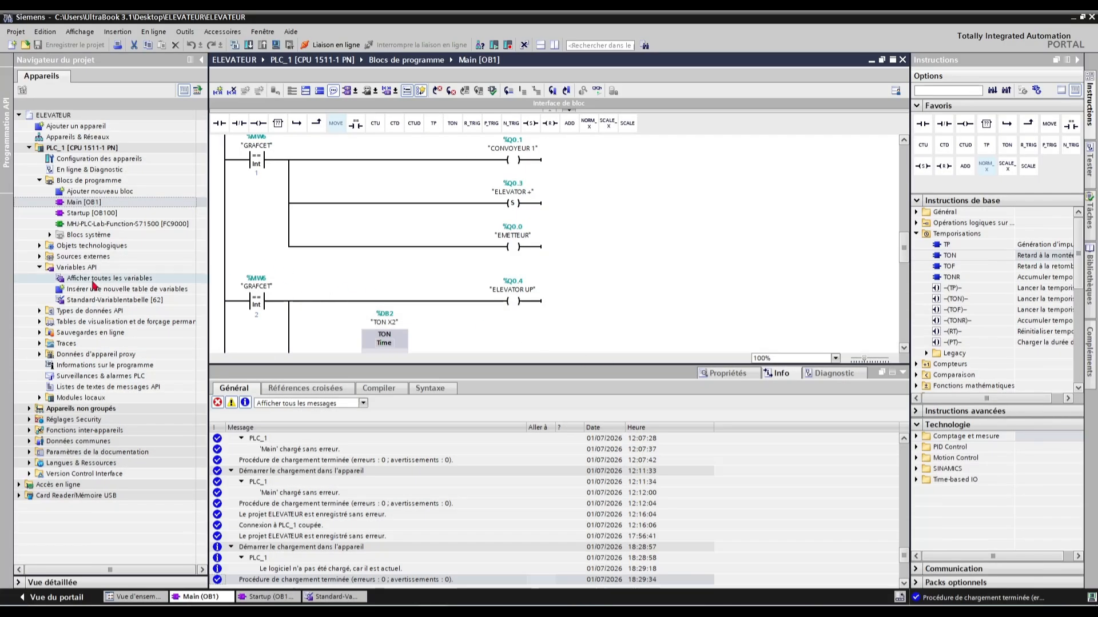
{"action": "left_click", "coordinate": [90, 303]}
{"action": "double_click", "coordinate": [91, 303]}
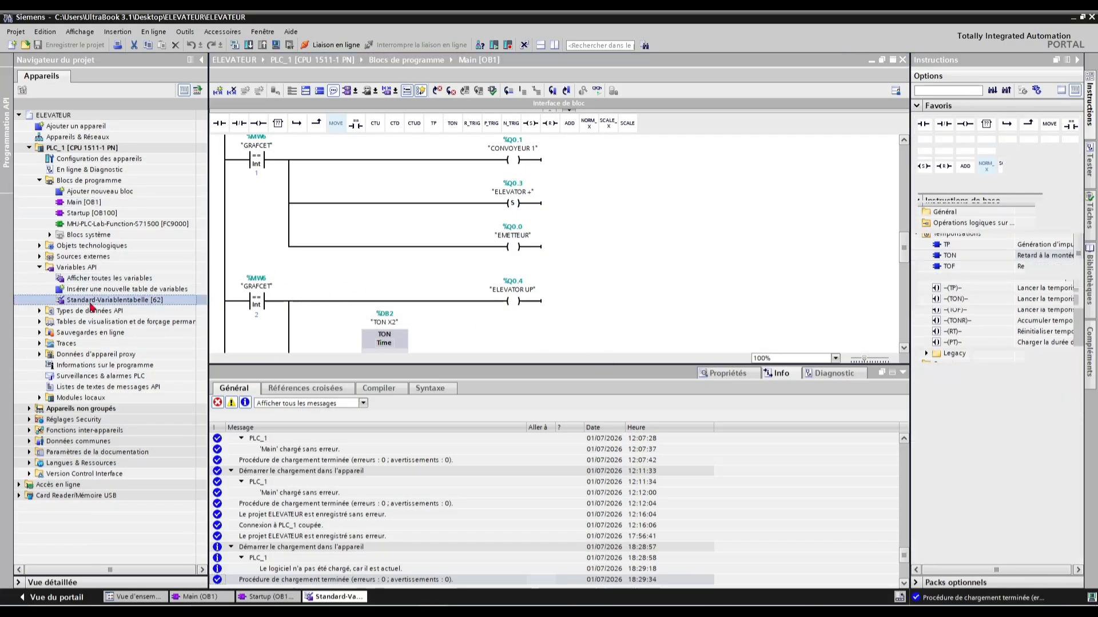
{"action": "left_click", "coordinate": [903, 373]}
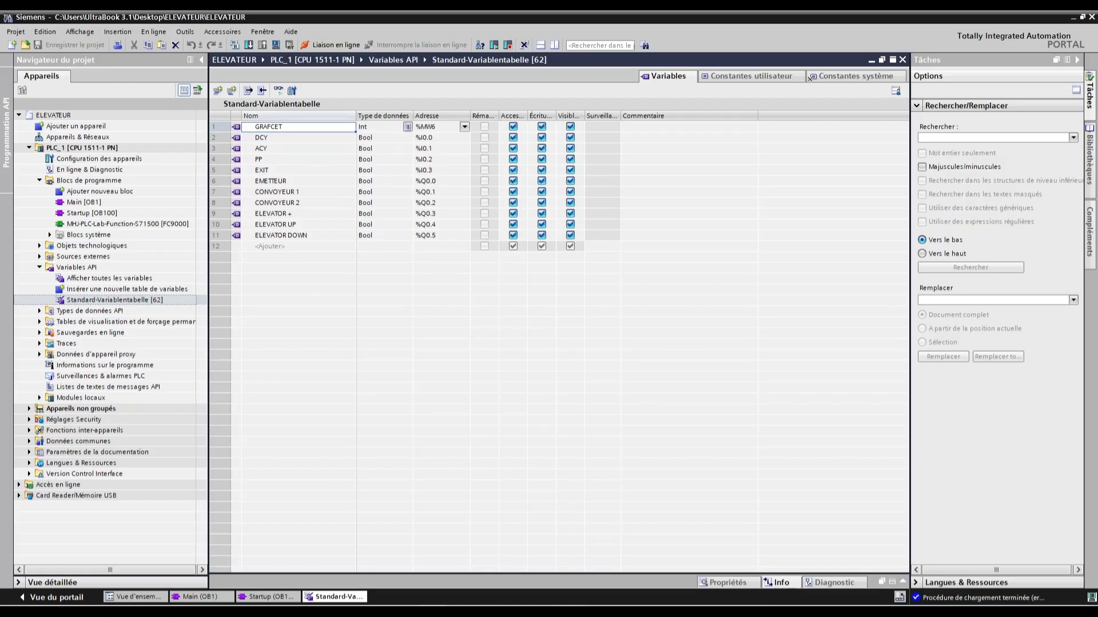
{"action": "key", "text": "alt+Tab"}
{"action": "left_click", "coordinate": [1031, 16]}
{"action": "left_click", "coordinate": [869, 61]}
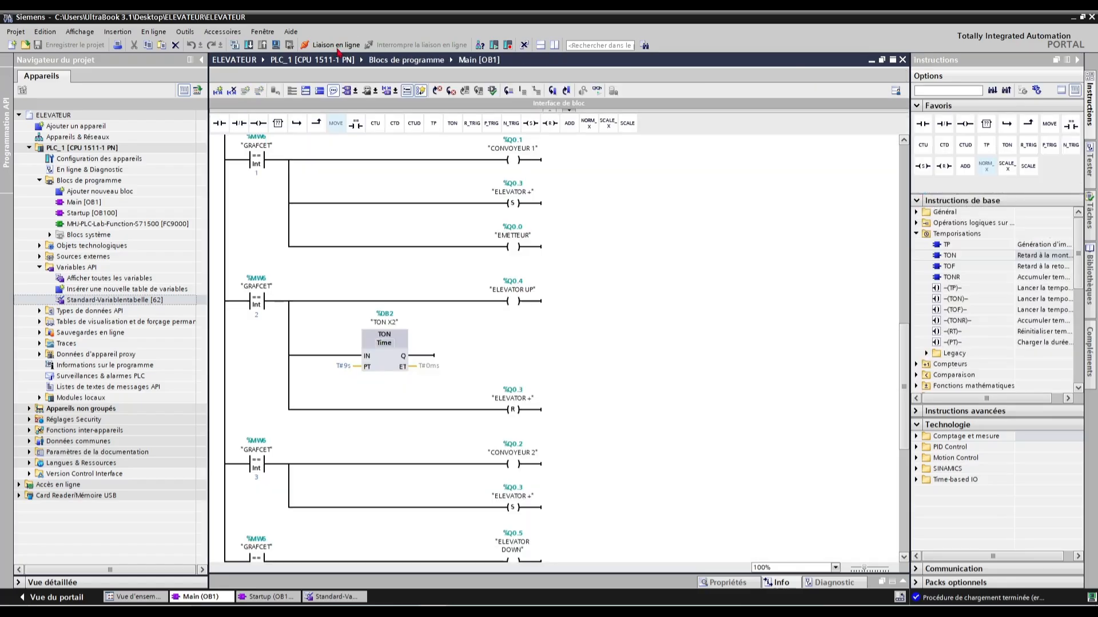
- Go online with PLC_1, then switch to Factory IO and connect the Siemens S7-PLCSIM driver
{"action": "left_click", "coordinate": [337, 47]}
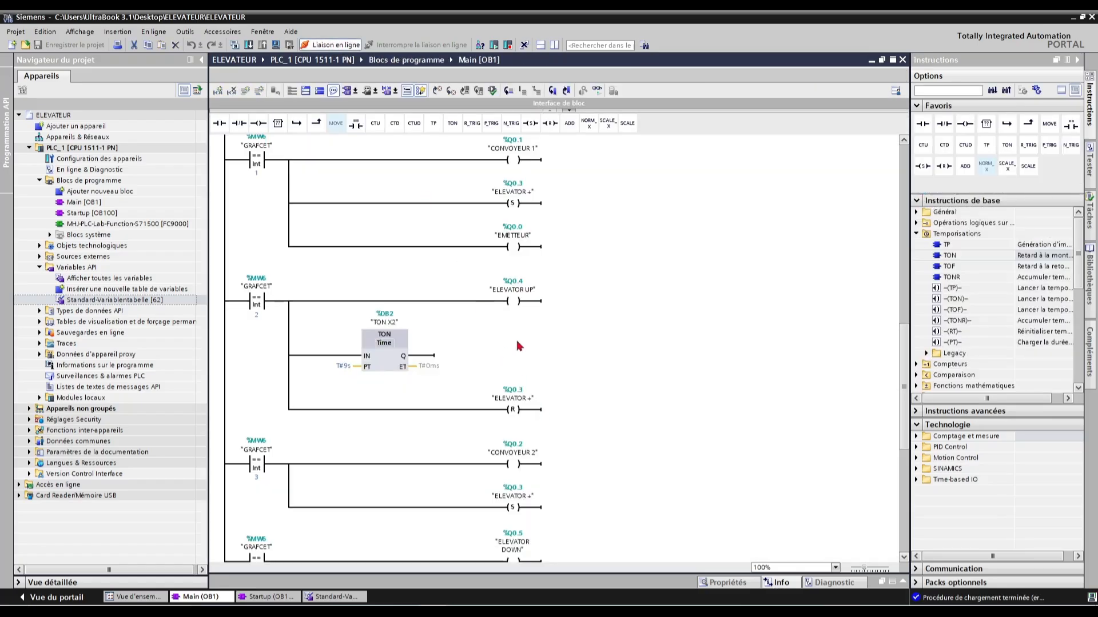
{"action": "left_click", "coordinate": [570, 602]}
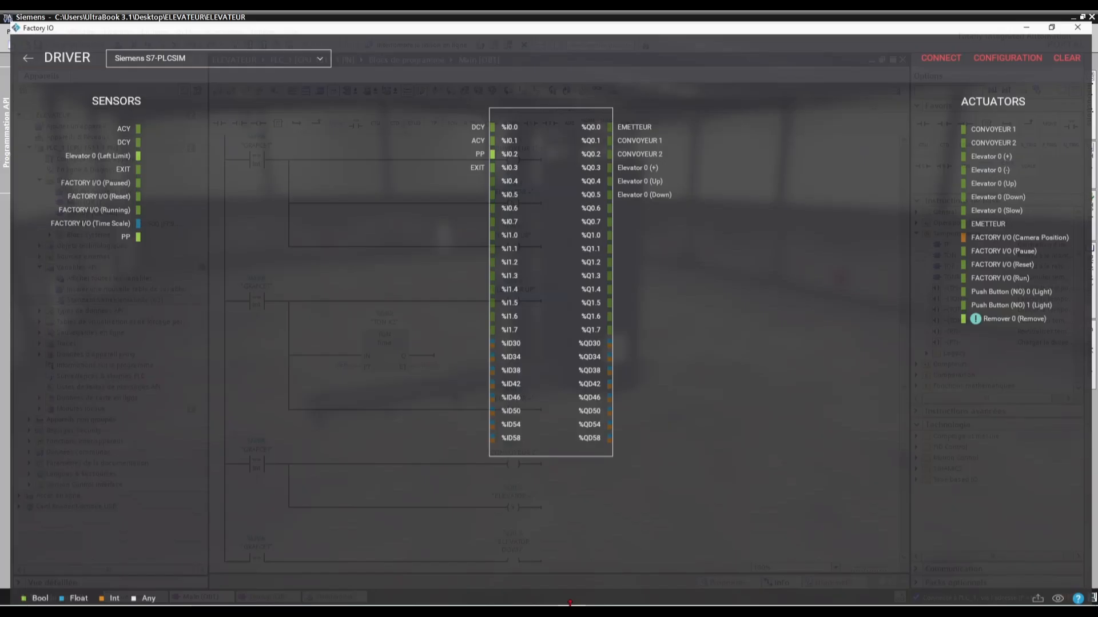
{"action": "left_click", "coordinate": [947, 47]}
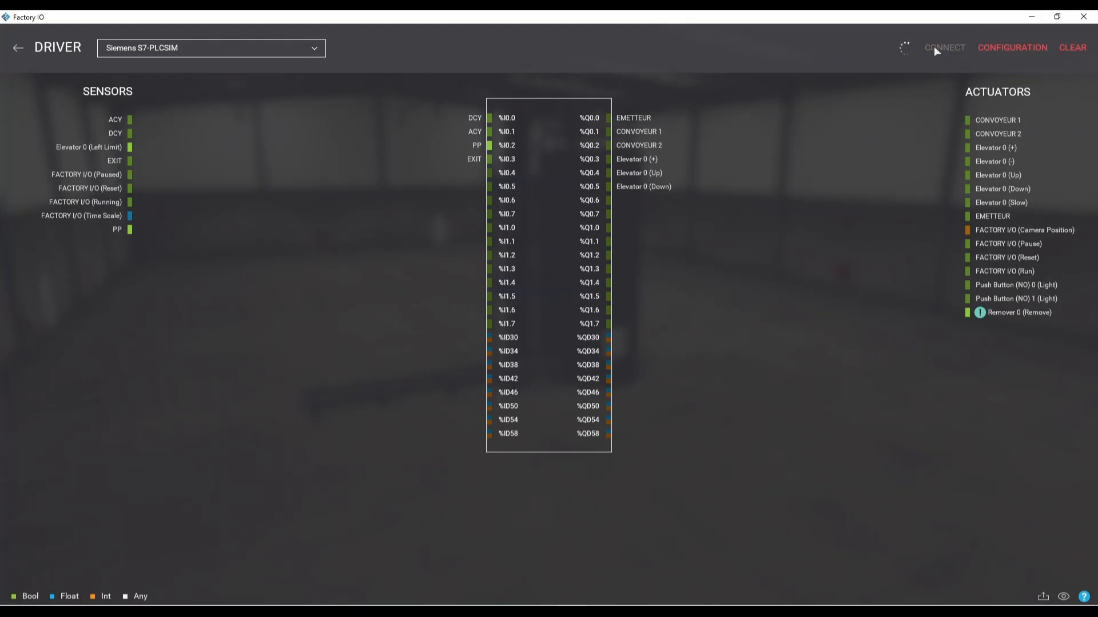
- Check the S7-PLCSIM driver's PLC model and I/O point configuration, and return to the elevator scene
{"action": "left_click", "coordinate": [1012, 48]}
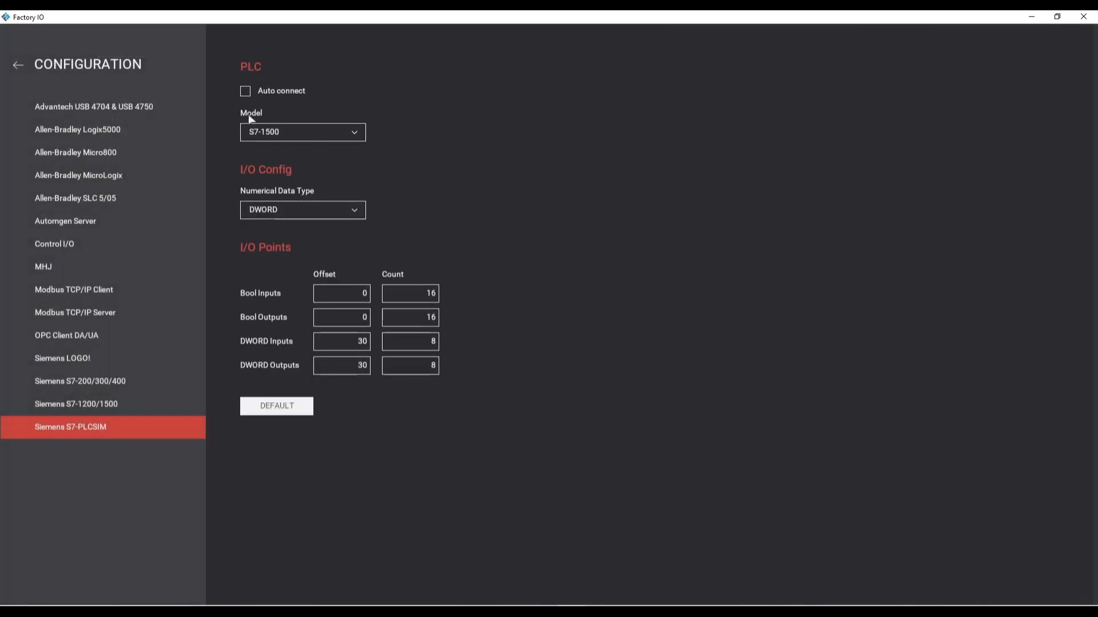
{"action": "left_click", "coordinate": [17, 65]}
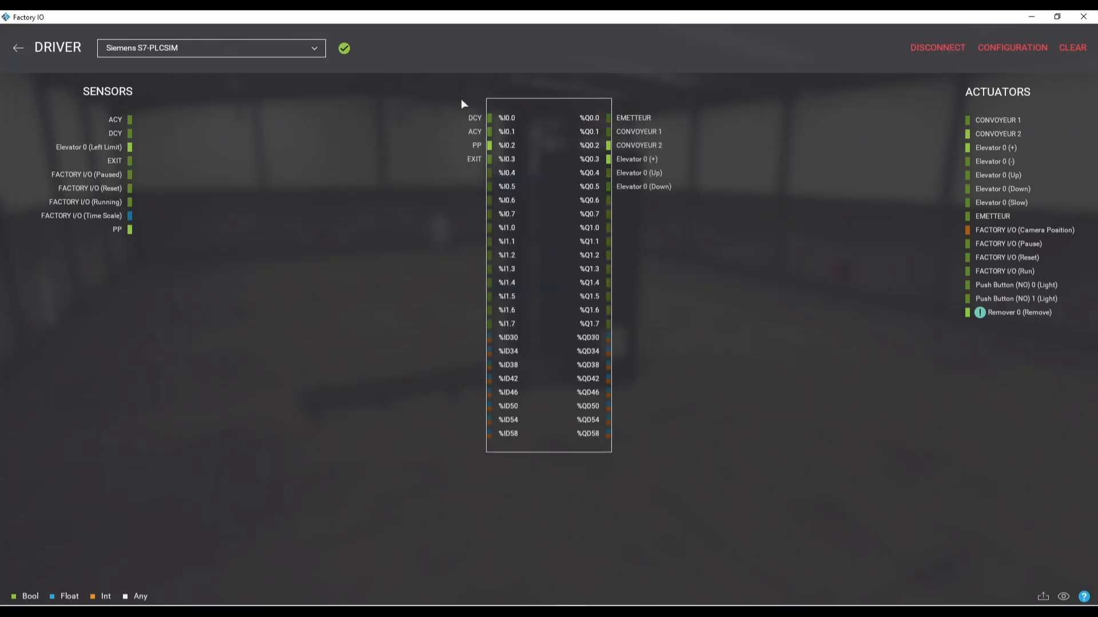
{"action": "left_click", "coordinate": [25, 46]}
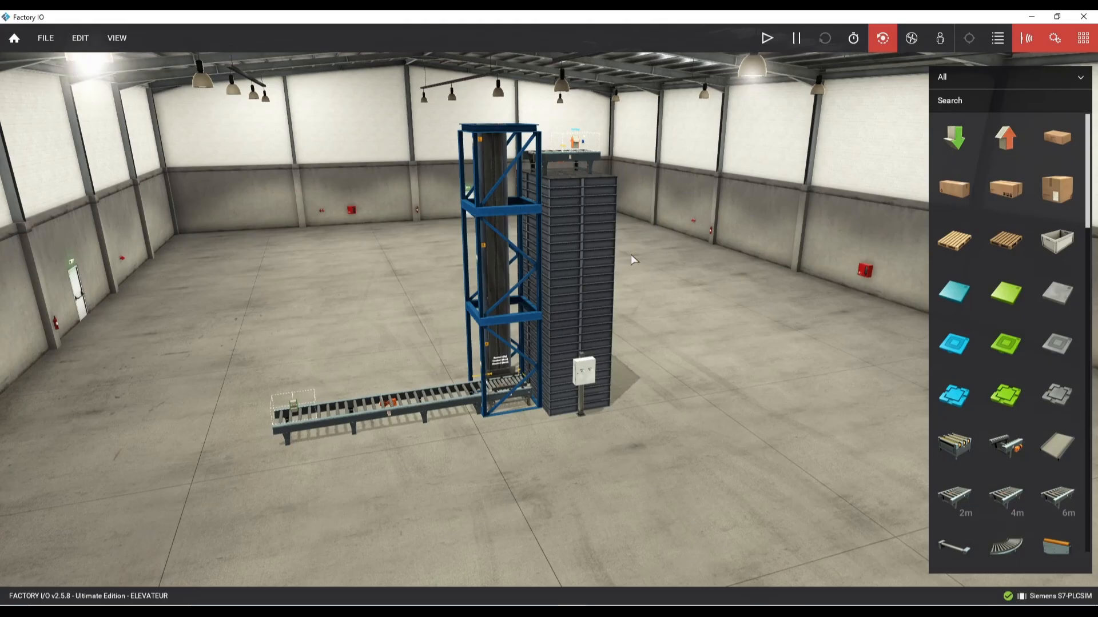
{"action": "middle_click_drag", "start_coordinate": [630, 255], "coordinate": [655, 313]}
{"action": "mouse_move", "coordinate": [571, 613]}
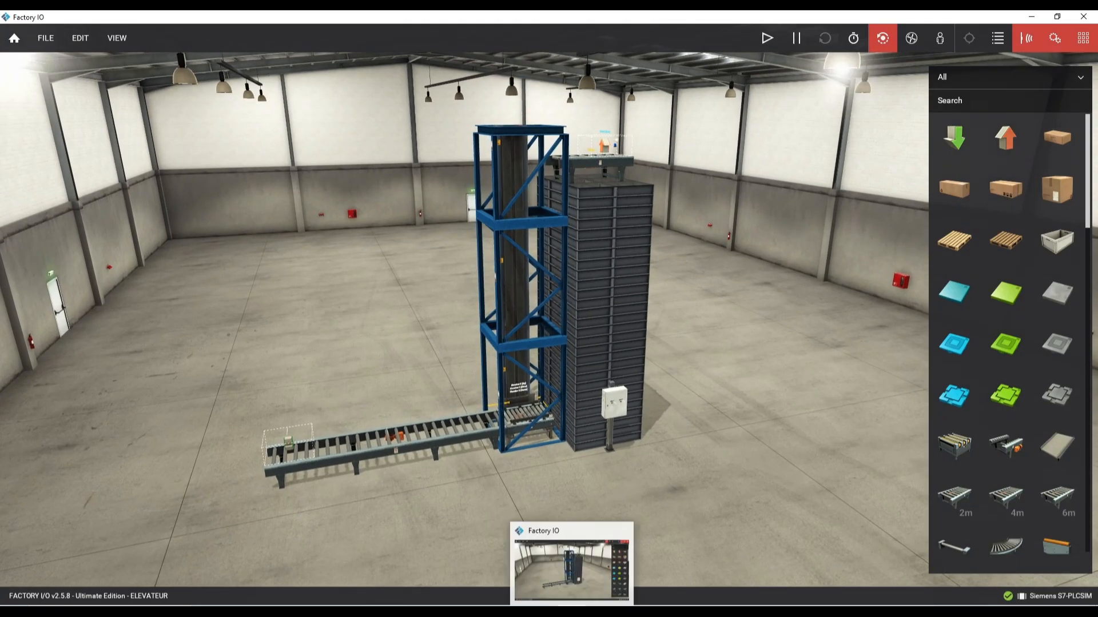
- Switch to TIA Portal, turn on monitoring for Main [OB1] and bring up the step transitions in Réseau 2
{"action": "left_click", "coordinate": [494, 613]}
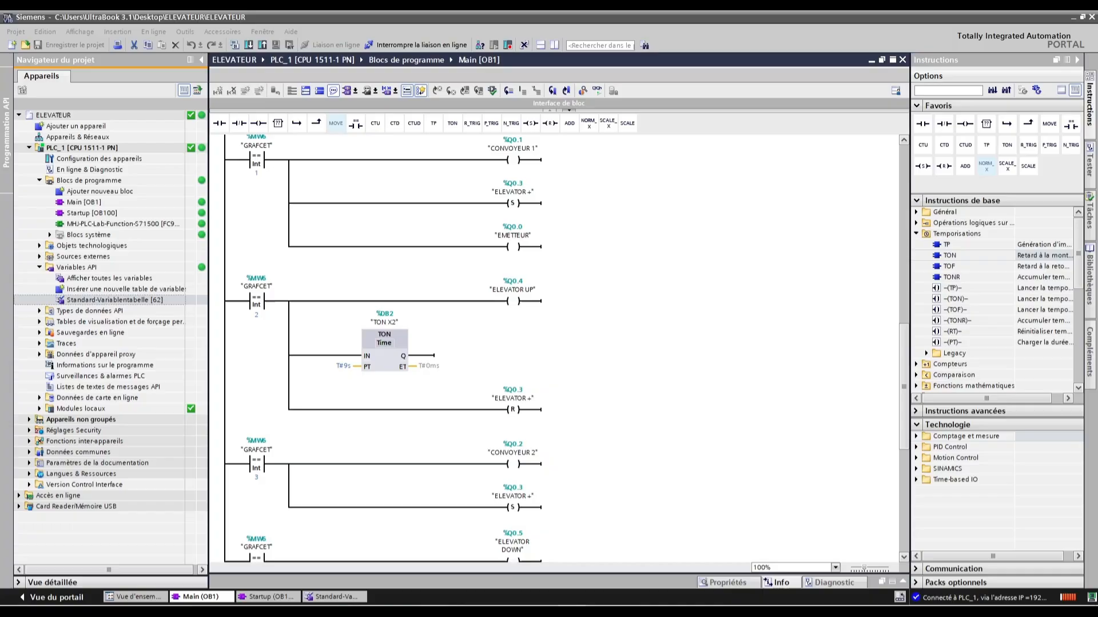
{"action": "left_click", "coordinate": [596, 91]}
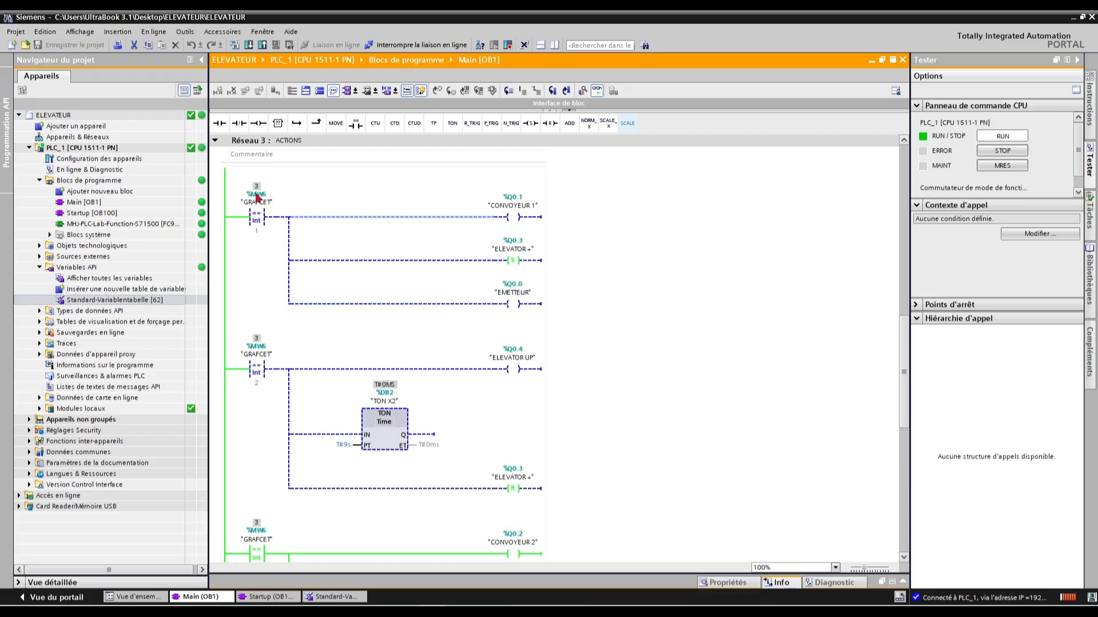
{"action": "scroll", "coordinate": [812, 320], "scroll_direction": "up", "scroll_amount": 5}
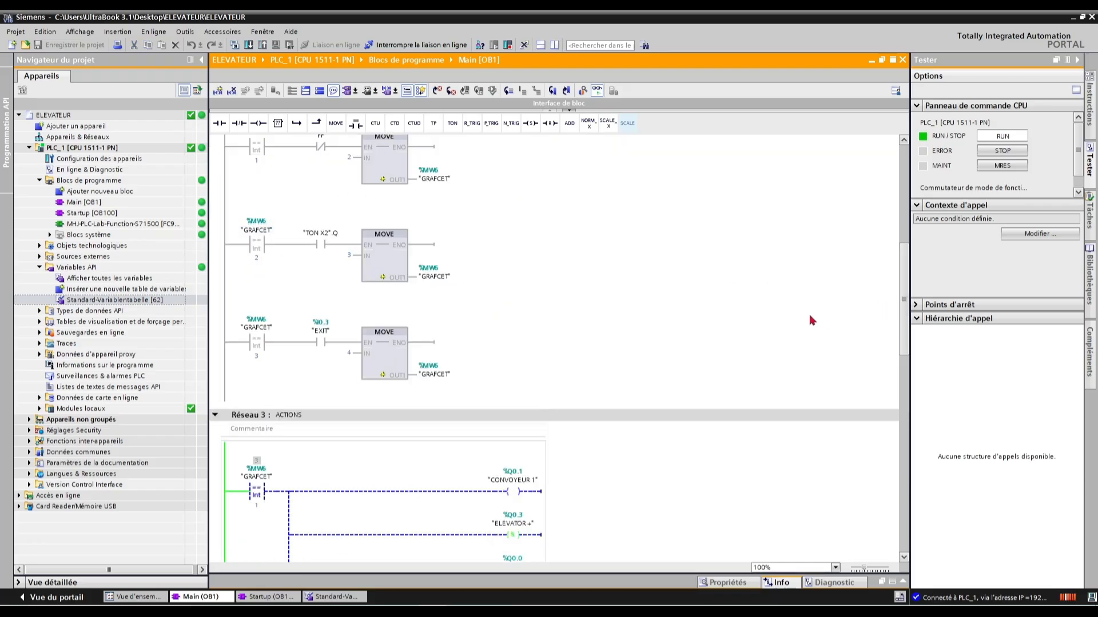
{"action": "scroll", "coordinate": [812, 320], "scroll_direction": "up", "scroll_amount": 8}
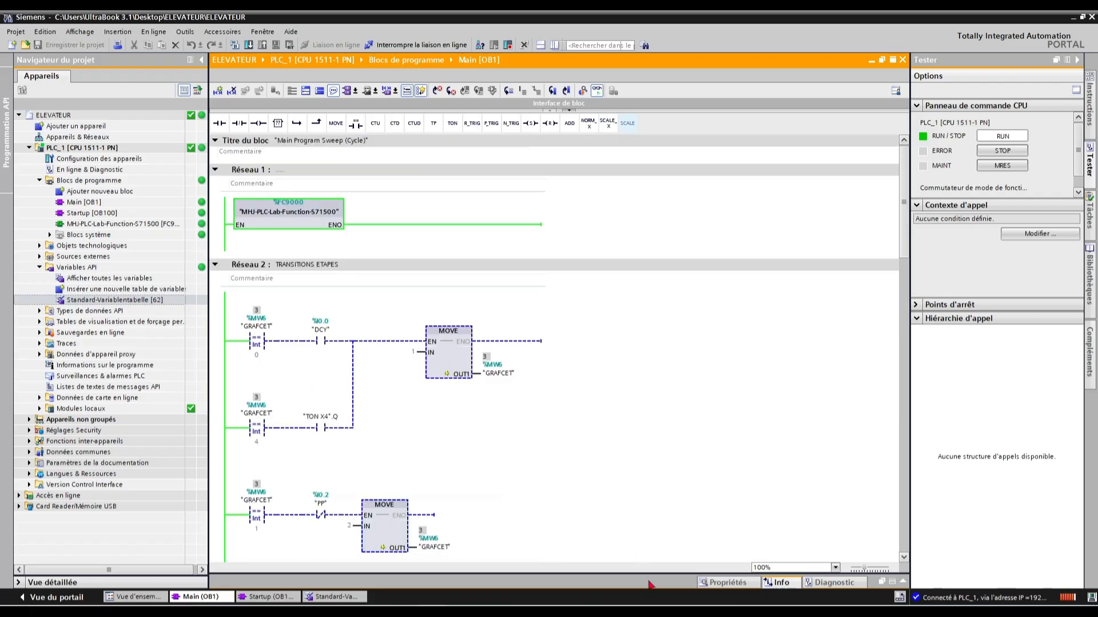
- Restart the simulated CPU in PLCSIM by switching it to STOP and back to RUN, and minimize its window
{"action": "left_click", "coordinate": [420, 611]}
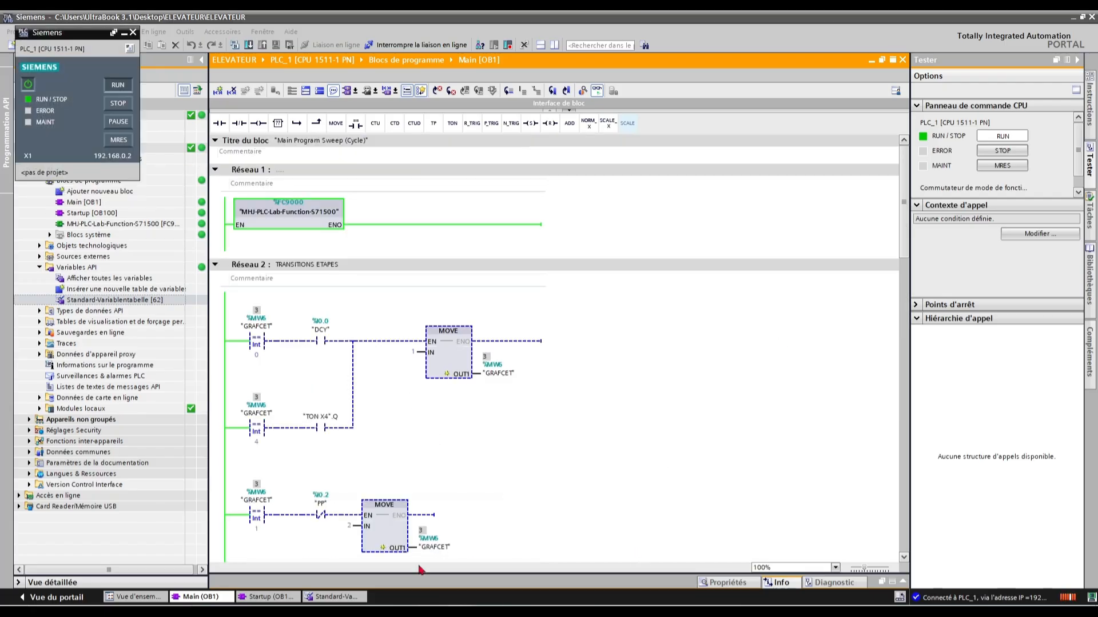
{"action": "left_click", "coordinate": [116, 107]}
{"action": "left_click", "coordinate": [114, 86]}
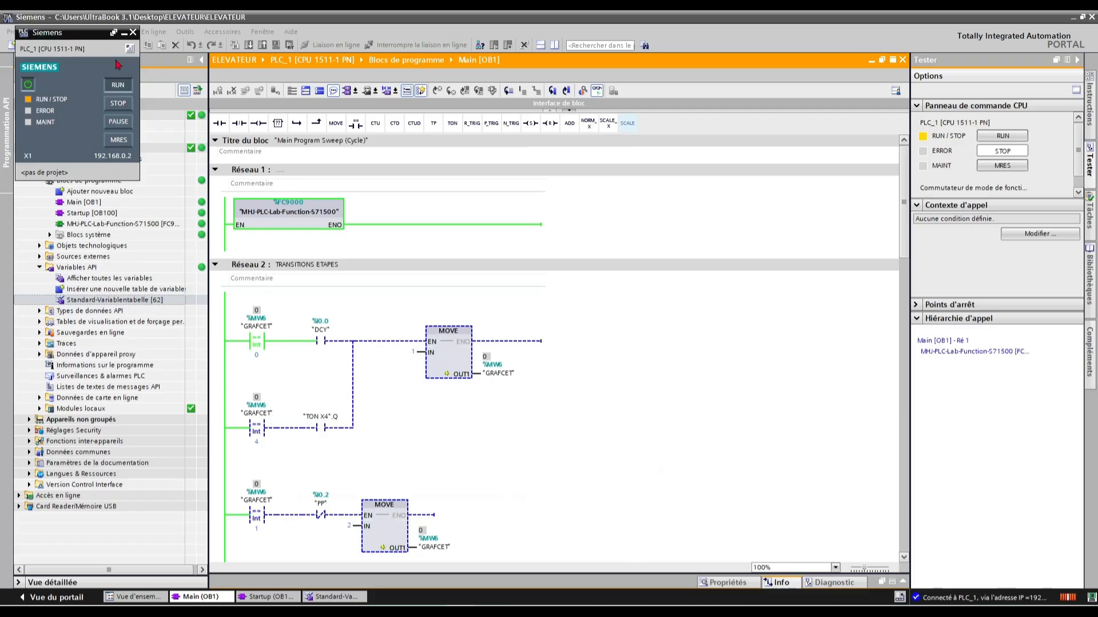
{"action": "left_click", "coordinate": [123, 33]}
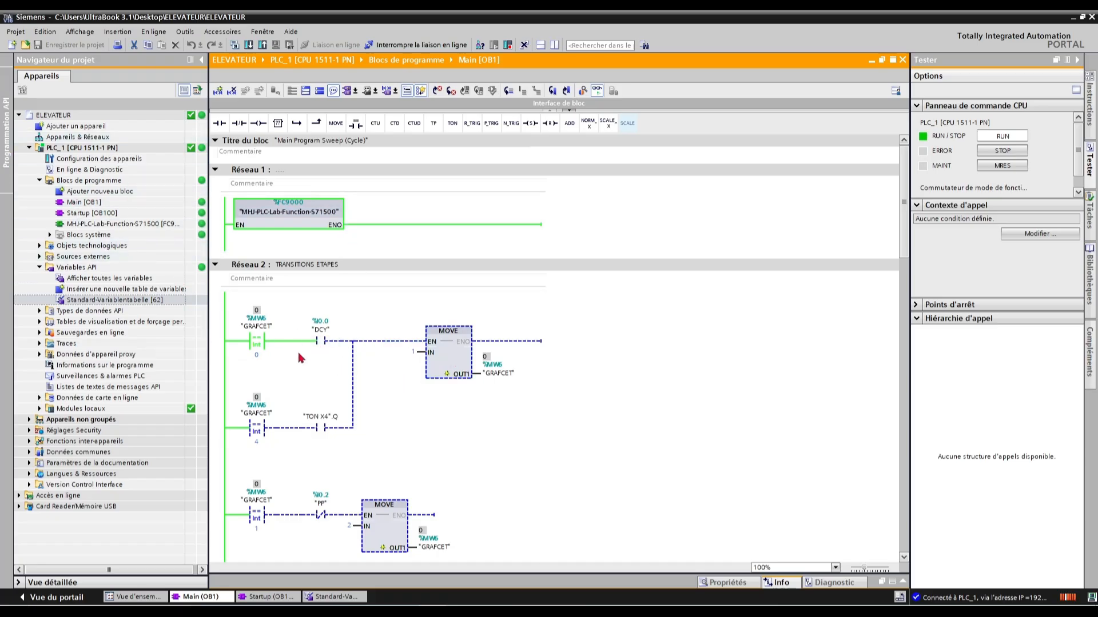
- Review the monitored networks of Main [OB1] down to Réseau 4 and return to the Factory IO scene
{"action": "scroll", "coordinate": [662, 423], "scroll_direction": "down", "scroll_amount": 10}
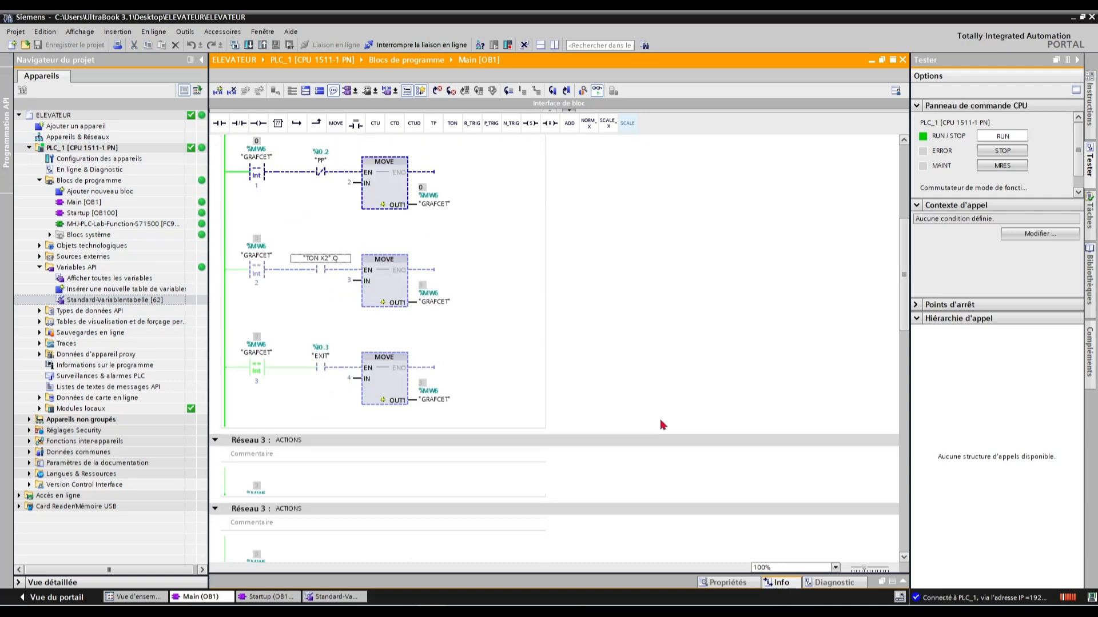
{"action": "scroll", "coordinate": [662, 423], "scroll_direction": "down", "scroll_amount": 10}
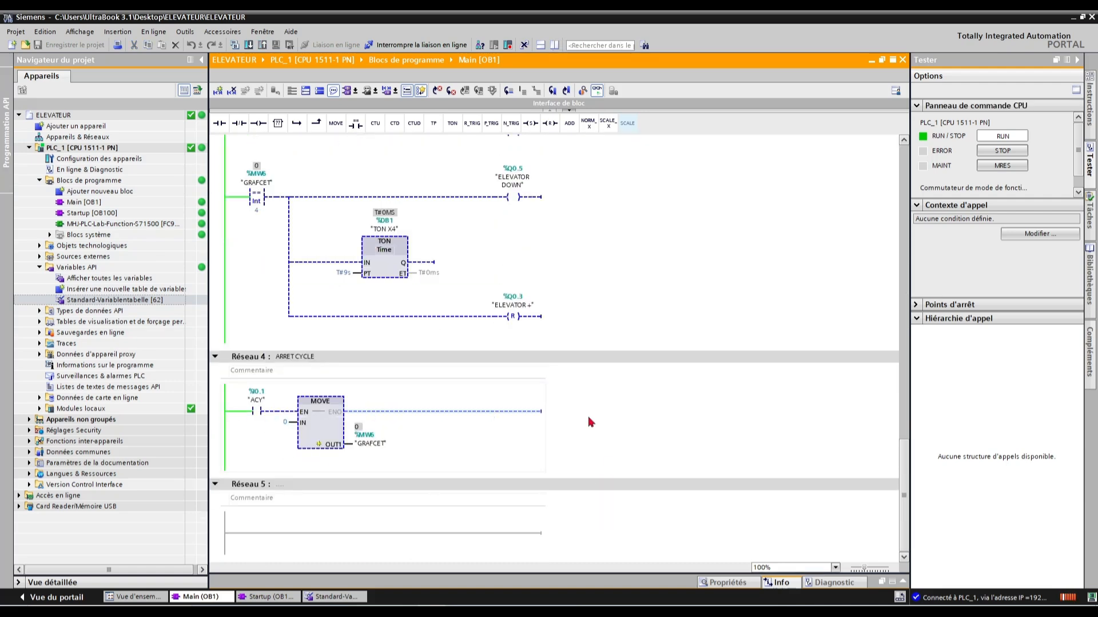
{"action": "scroll", "coordinate": [600, 289], "scroll_direction": "up", "scroll_amount": 20}
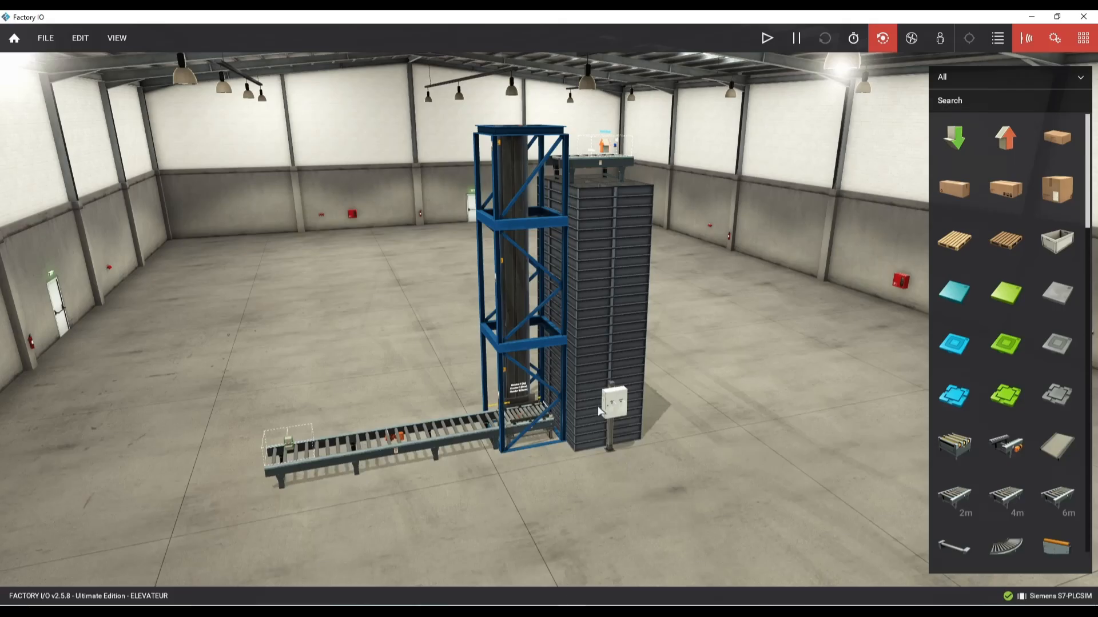
{"action": "scroll", "coordinate": [575, 326], "scroll_direction": "up", "scroll_amount": 3}
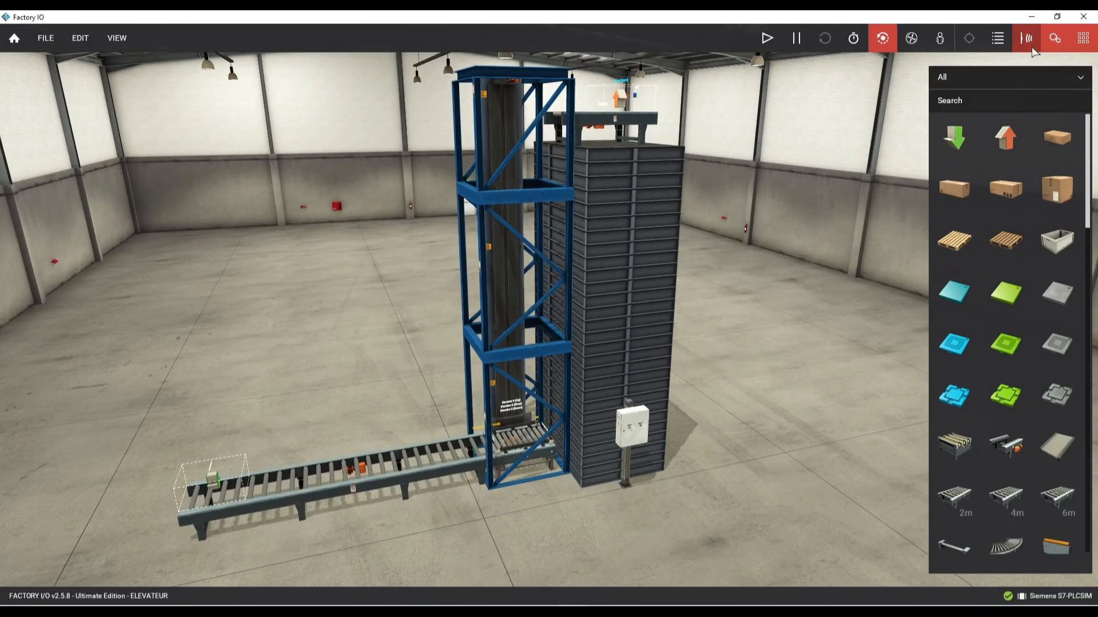
{"action": "left_click", "coordinate": [997, 38]}
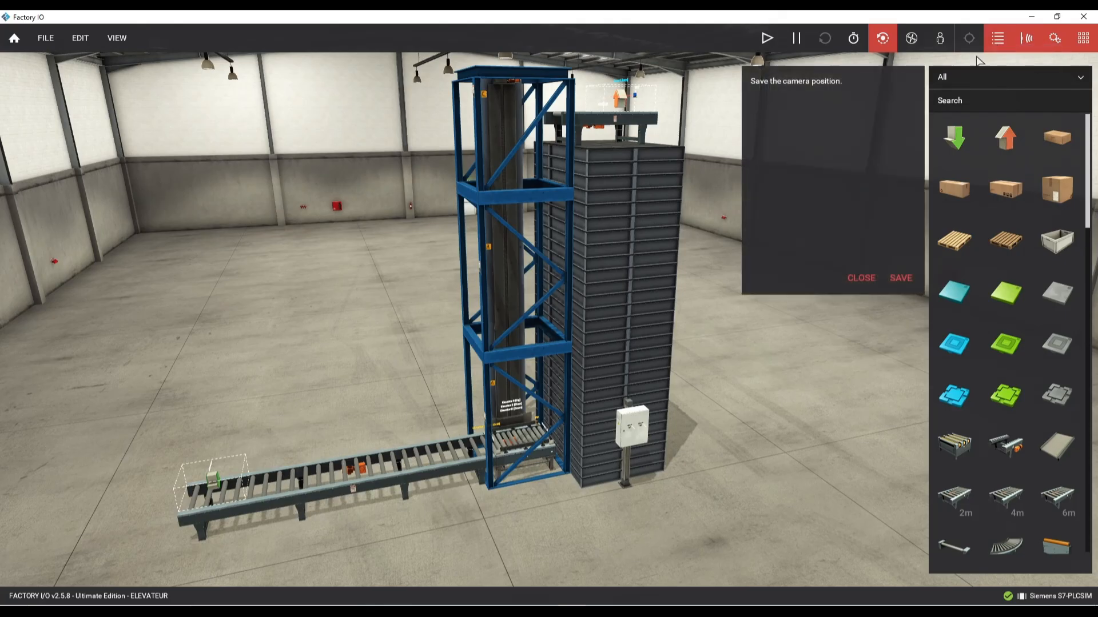
{"action": "middle_click_drag", "start_coordinate": [663, 340], "coordinate": [589, 346]}
{"action": "left_click", "coordinate": [860, 279]}
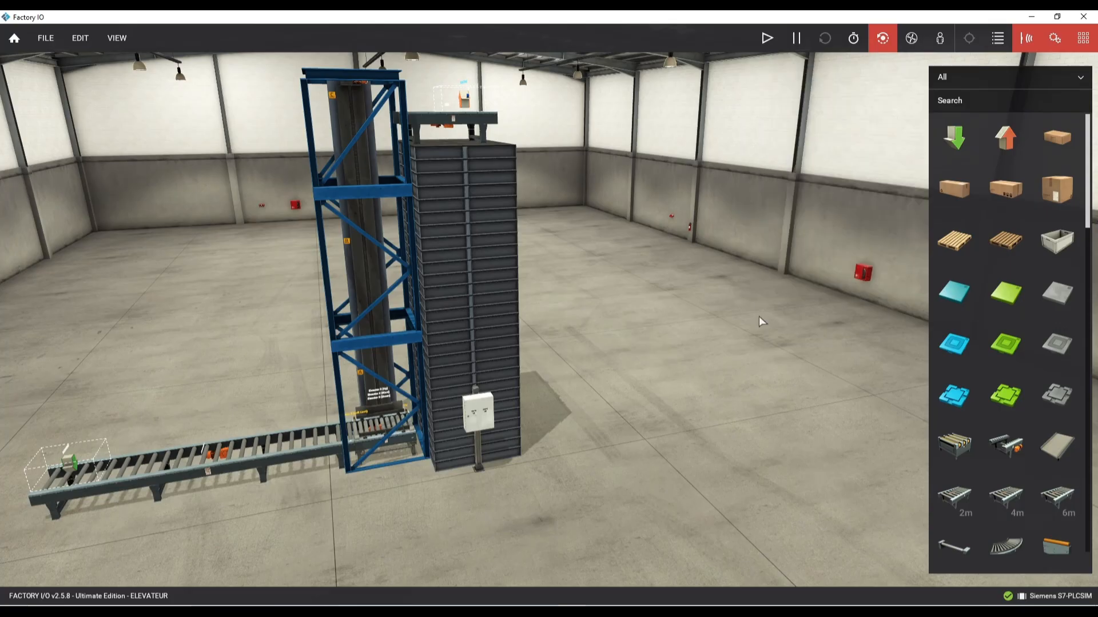
- Hide the parts palette and save a close-up camera position of the control box, naming it PUPITRE DE COMMANDE
{"action": "right_click_drag", "start_coordinate": [578, 400], "coordinate": [519, 412]}
{"action": "scroll", "coordinate": [379, 376], "scroll_direction": "up", "scroll_amount": 5}
{"action": "middle_click_drag", "start_coordinate": [420, 366], "coordinate": [531, 403]}
{"action": "scroll", "coordinate": [531, 409], "scroll_direction": "down", "scroll_amount": 5}
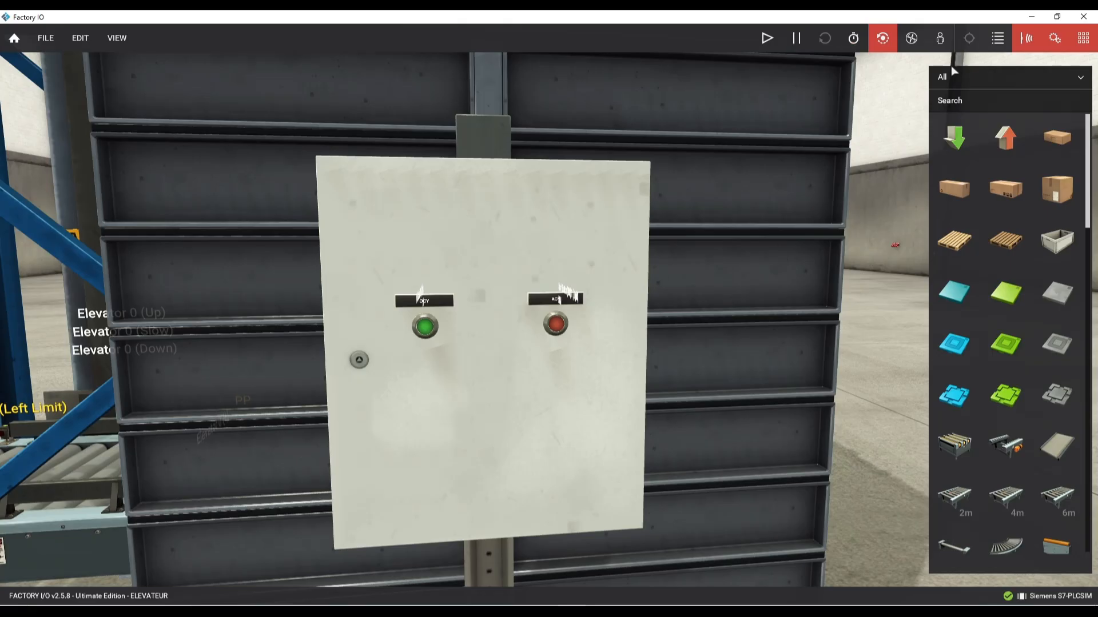
{"action": "left_click", "coordinate": [1085, 39]}
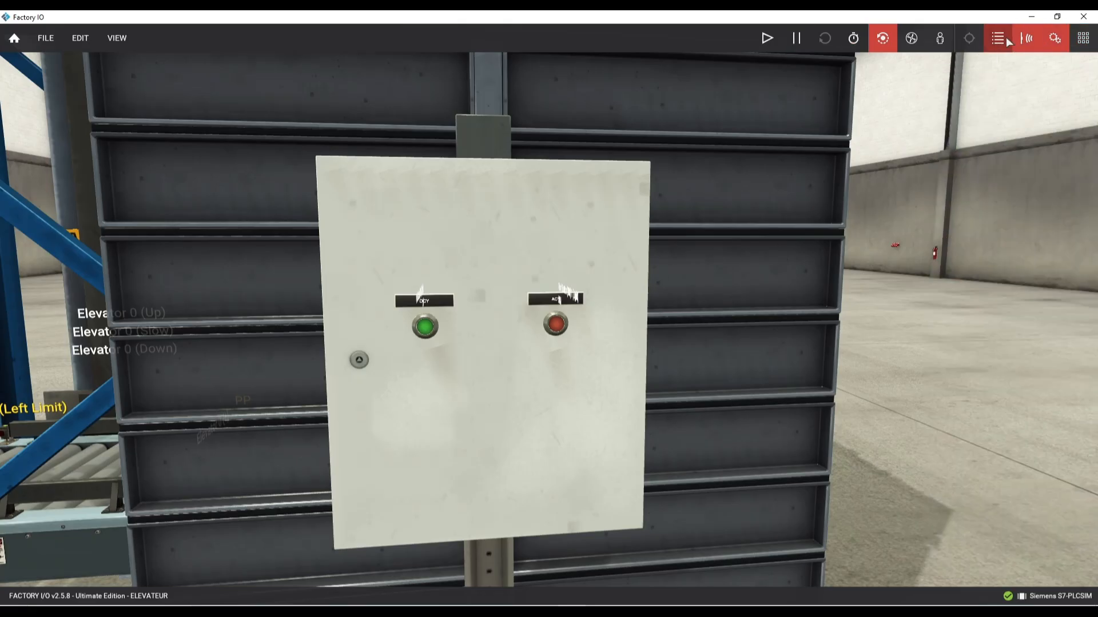
{"action": "left_click", "coordinate": [999, 36]}
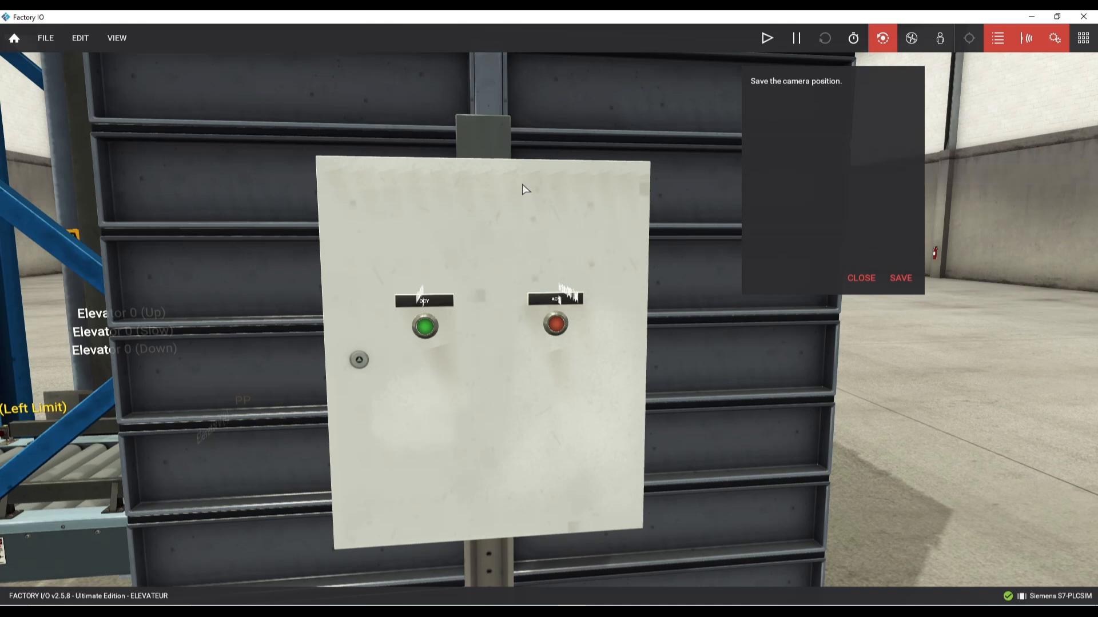
{"action": "left_click", "coordinate": [902, 280]}
{"action": "left_click", "coordinate": [890, 106]}
{"action": "type", "text": "P"}
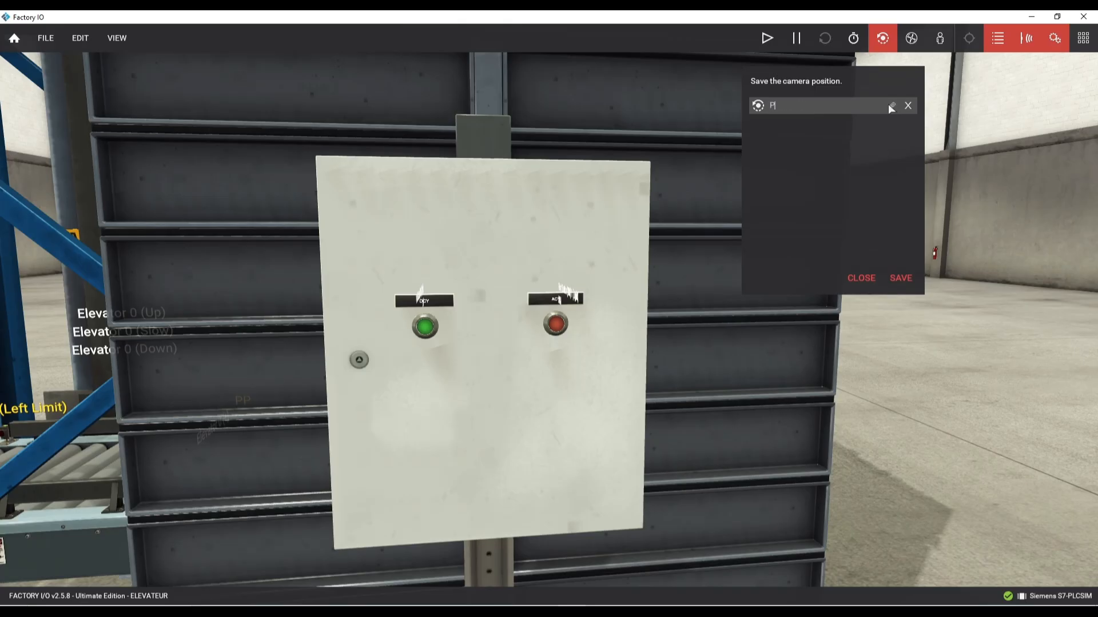
{"action": "type", "text": "UPITRE DE COMMANDE"}
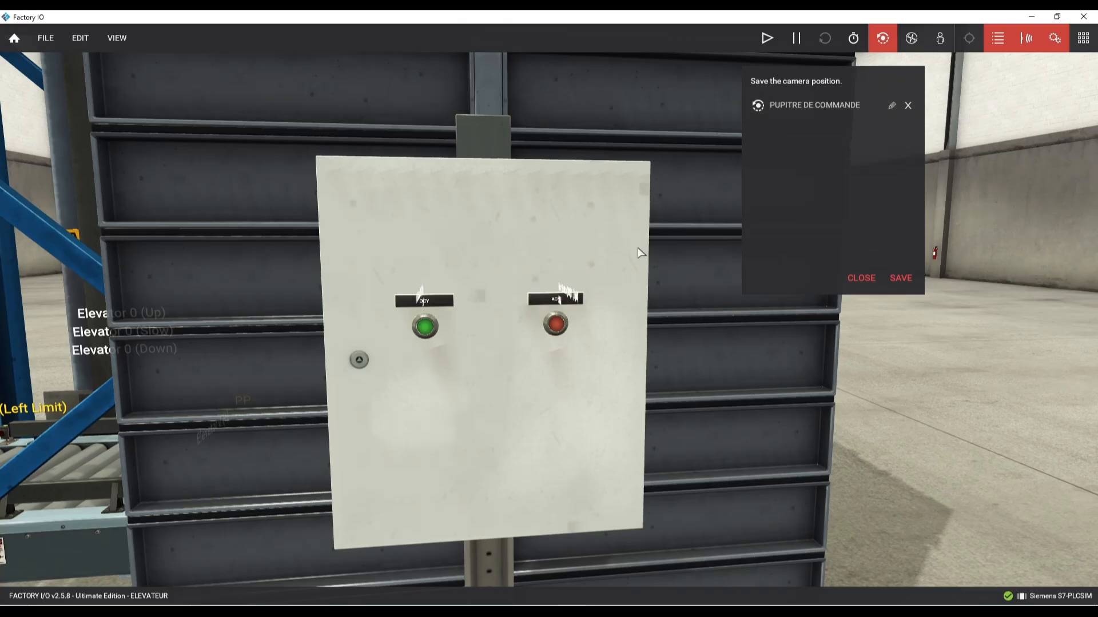
- Save a second camera position showing the whole elevator installation and name it VUE D'ENSEMBLE
{"action": "scroll", "coordinate": [564, 300], "scroll_direction": "down", "scroll_amount": 10}
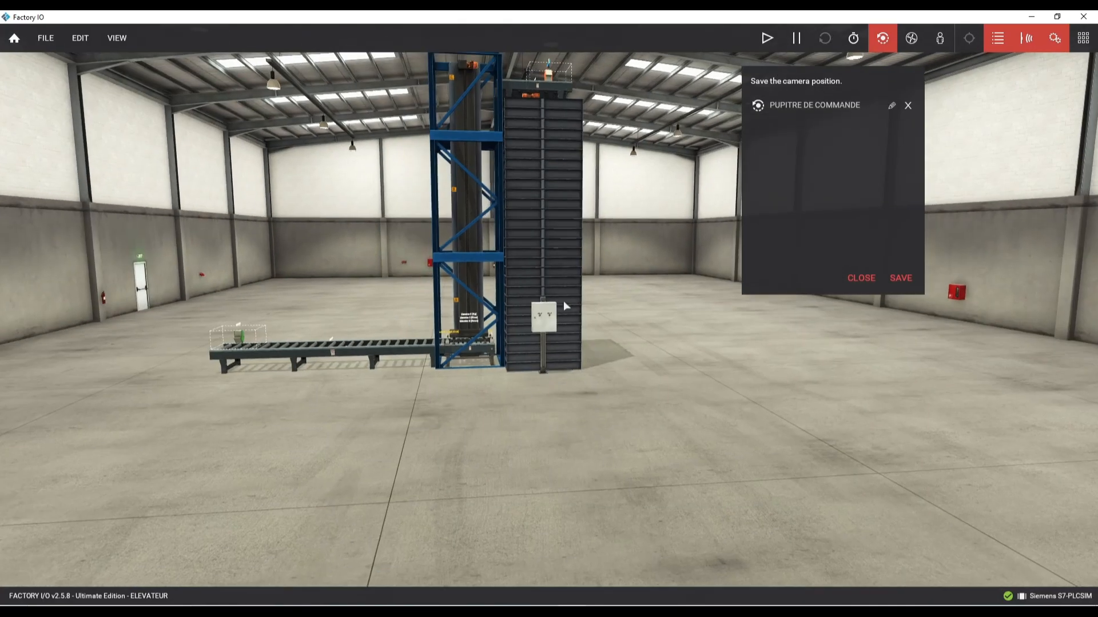
{"action": "right_click_drag", "start_coordinate": [616, 320], "coordinate": [625, 283]}
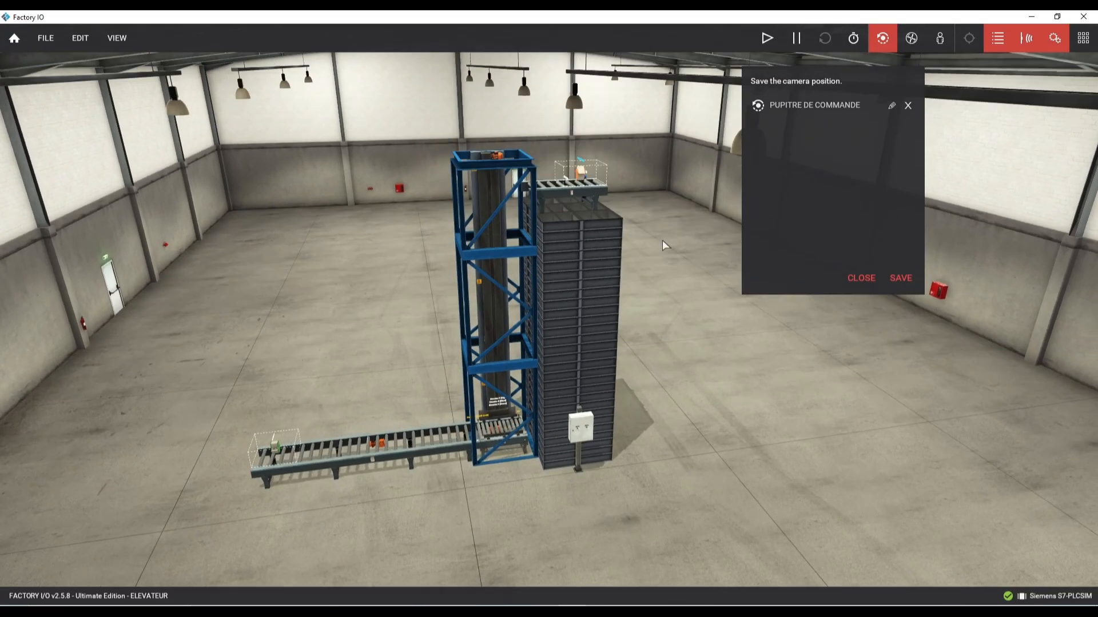
{"action": "left_click", "coordinate": [901, 280]}
{"action": "left_click", "coordinate": [891, 121]}
{"action": "type", "text": "VUE D'ENSEMBLE"}
- Run the simulation and view it through the saved PUPITRE DE COMMANDE and VUE D'ENSEMBLE cameras, closing the camera list
{"action": "left_click", "coordinate": [766, 37]}
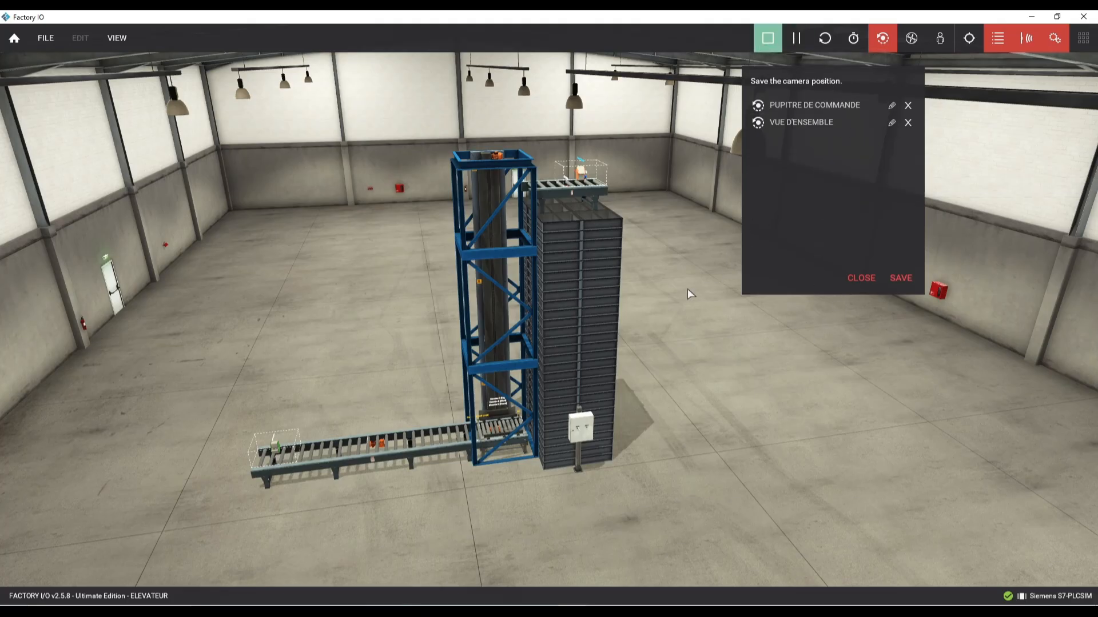
{"action": "left_click", "coordinate": [798, 105]}
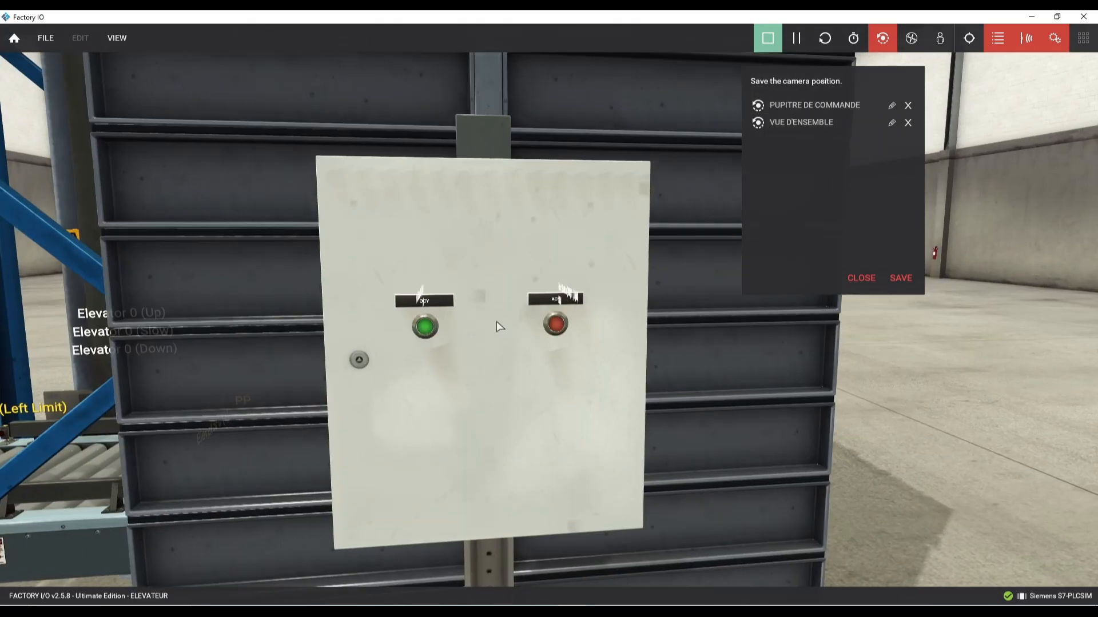
{"action": "left_click", "coordinate": [821, 123]}
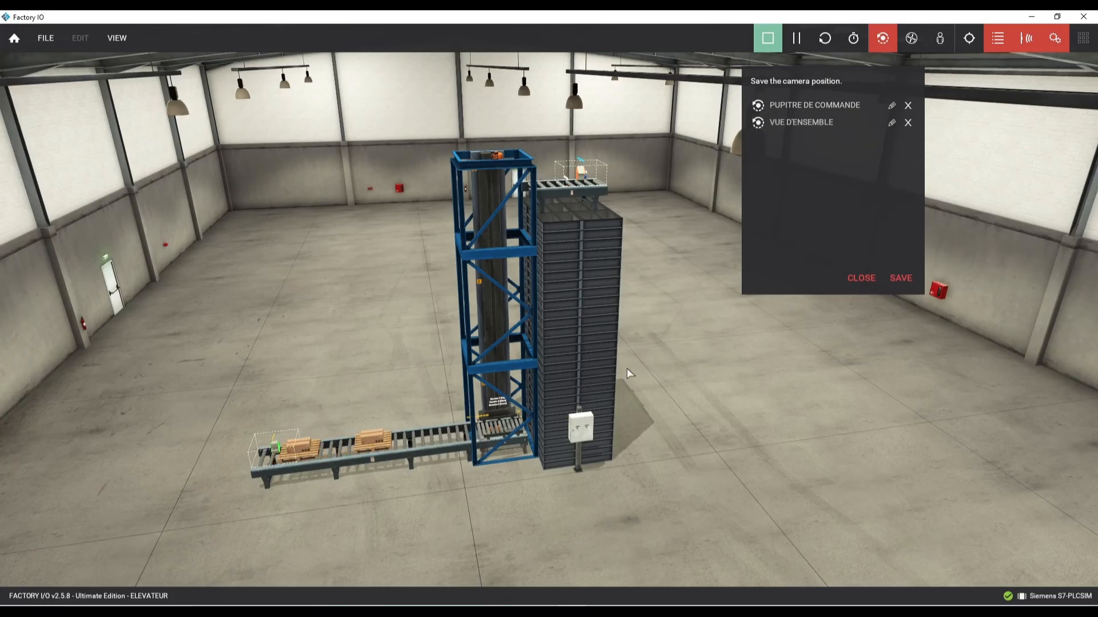
{"action": "scroll", "coordinate": [528, 388], "scroll_direction": "up", "scroll_amount": 5}
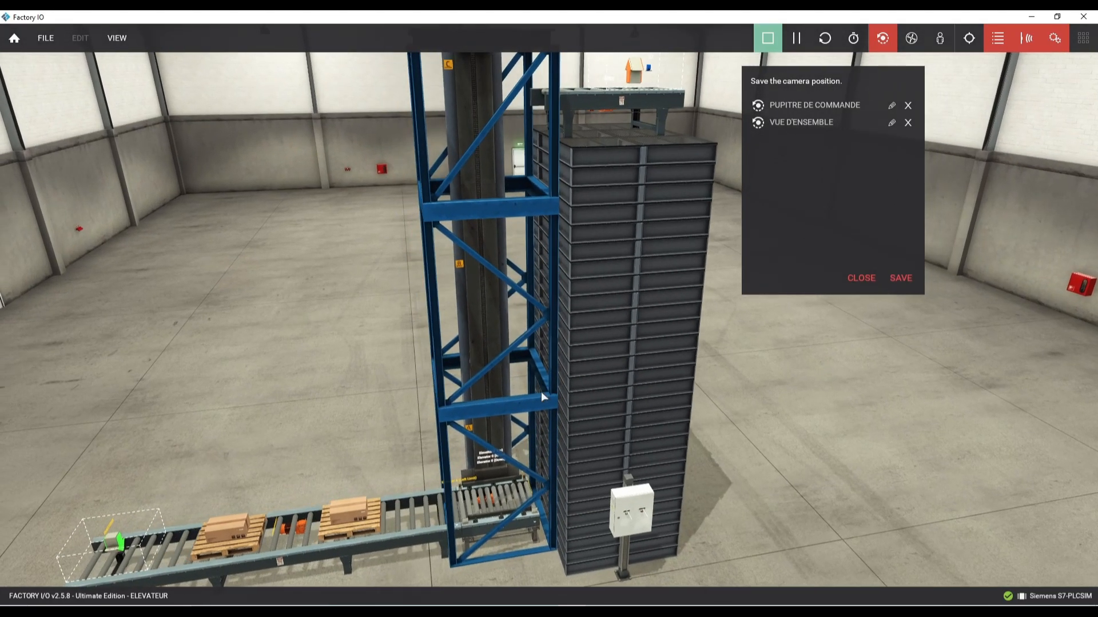
{"action": "scroll", "coordinate": [556, 423], "scroll_direction": "down", "scroll_amount": 5}
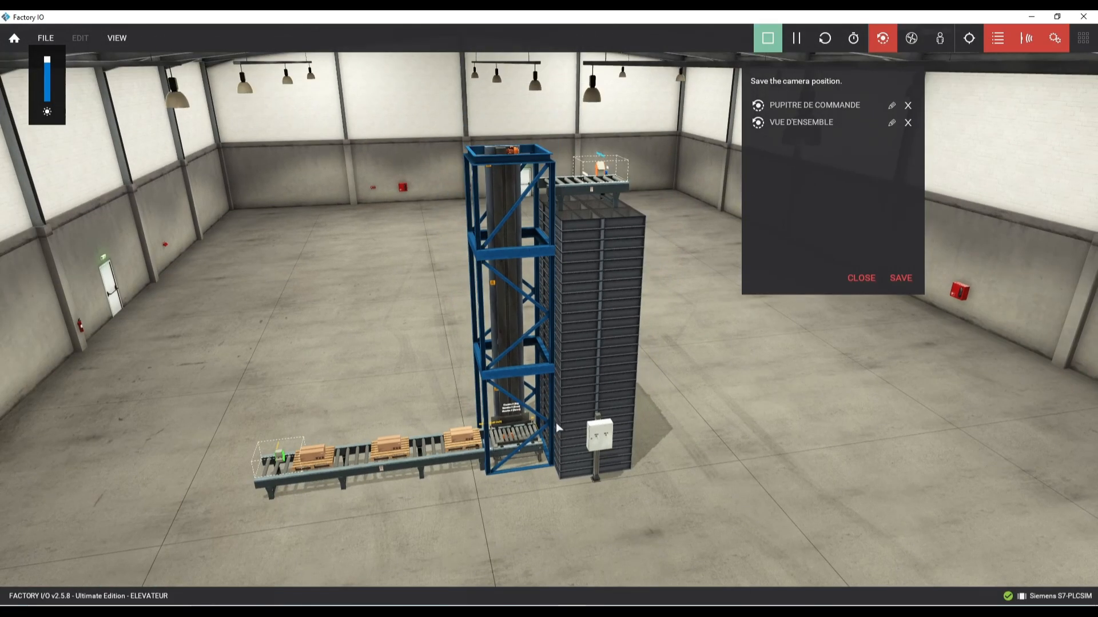
{"action": "left_click", "coordinate": [863, 279]}
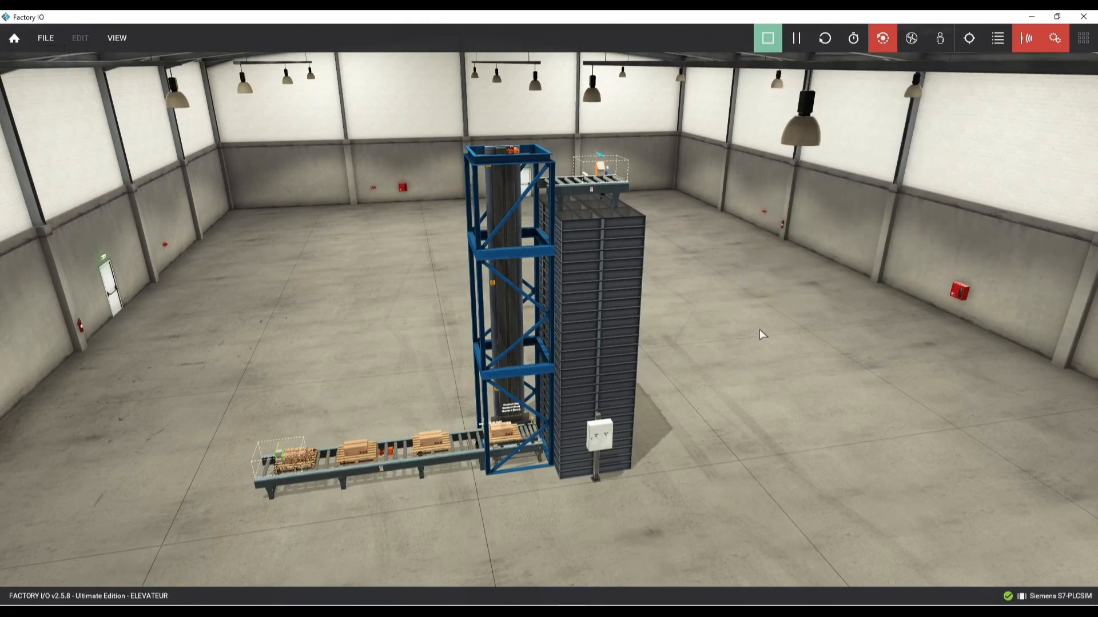
{"action": "scroll", "coordinate": [728, 361], "scroll_direction": "up", "scroll_amount": 2}
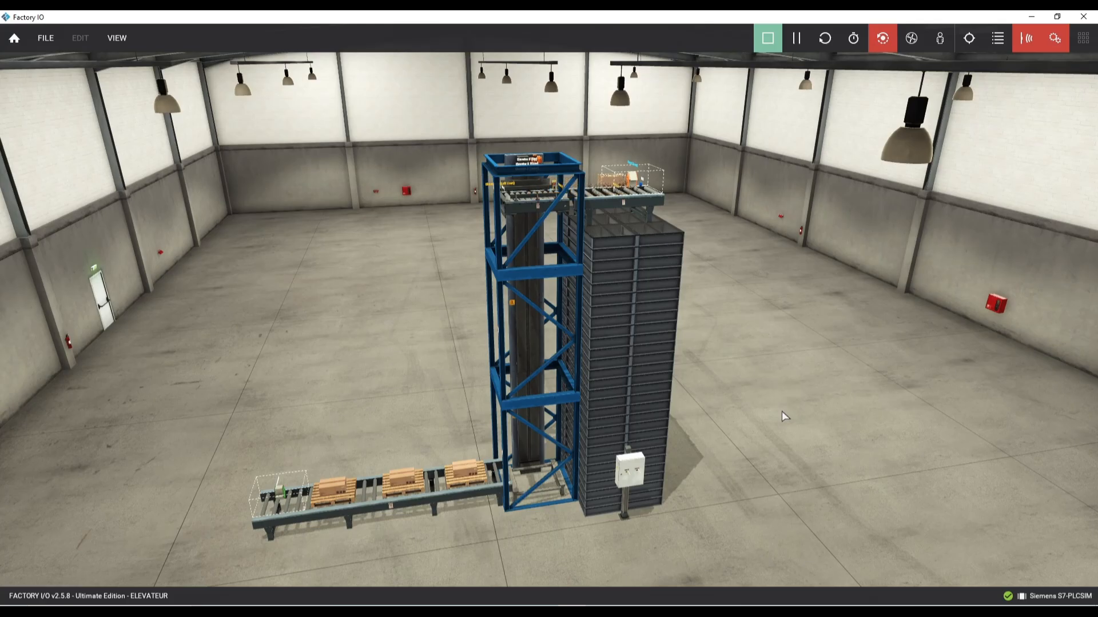
- Pause the simulation and inspect the elevator platform, the upper exit conveyor with its remover, and the lower conveyor
{"action": "left_click", "coordinate": [796, 37]}
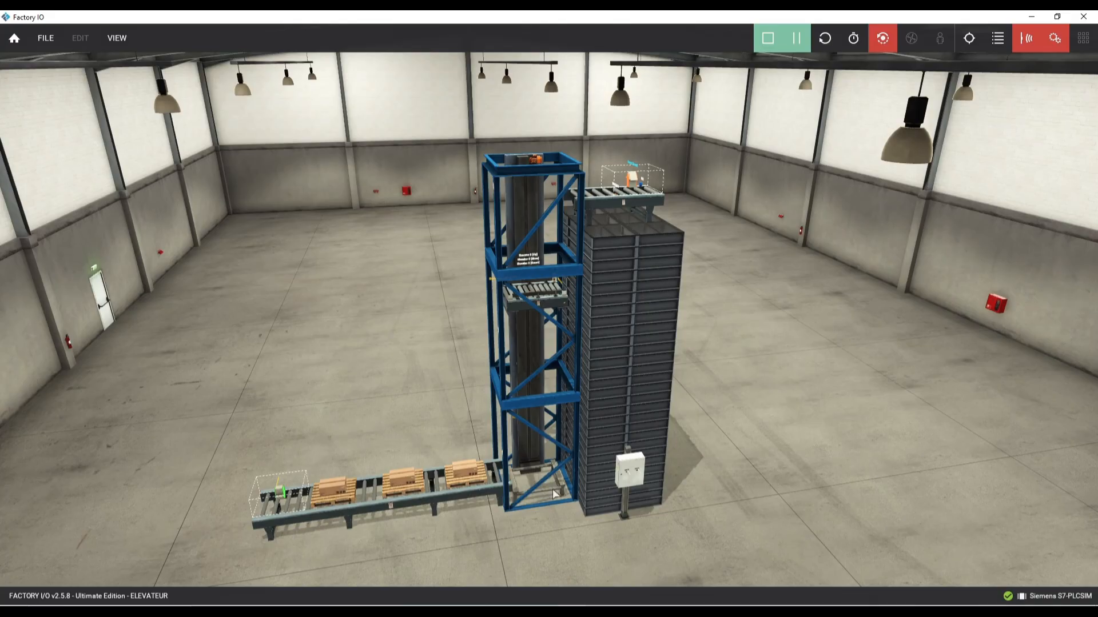
{"action": "mouse_move", "coordinate": [582, 229]}
{"action": "right_mouse_down"}
{"action": "mouse_move", "coordinate": [666, 219]}
{"action": "mouse_move", "coordinate": [518, 228]}
{"action": "mouse_move", "coordinate": [578, 227]}
{"action": "mouse_move", "coordinate": [582, 243]}
{"action": "right_mouse_up"}
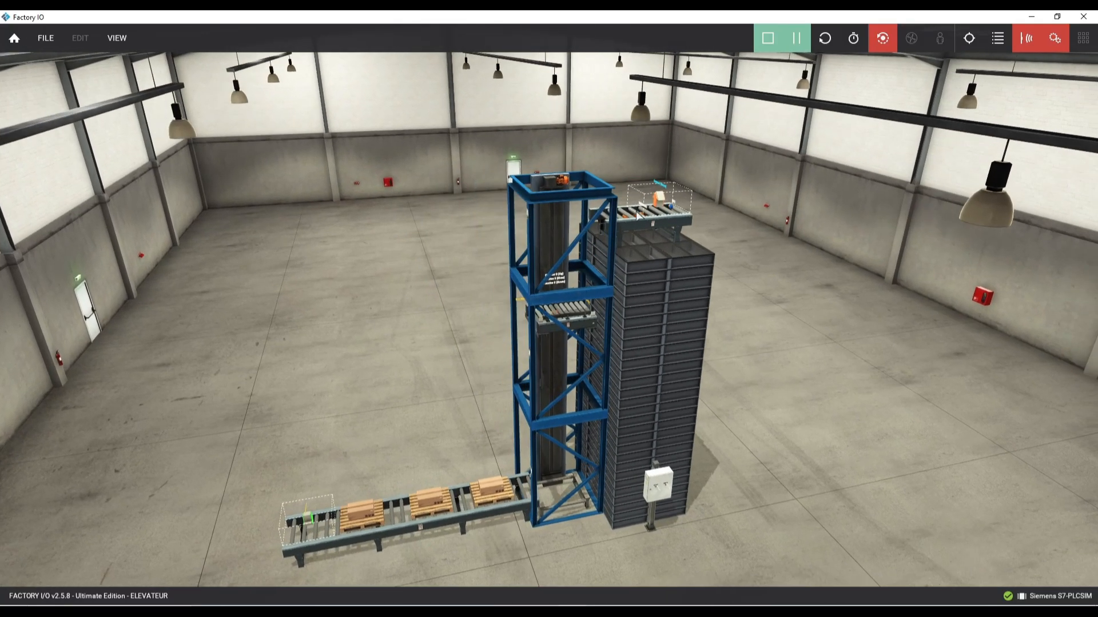
{"action": "scroll", "coordinate": [659, 229], "scroll_direction": "up", "scroll_amount": 5}
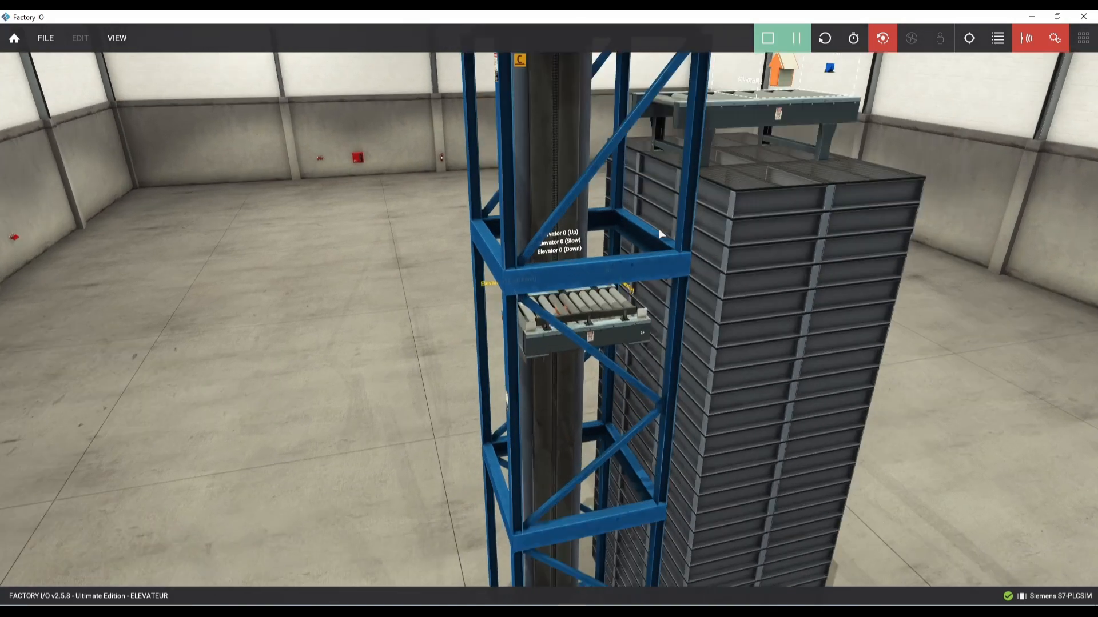
{"action": "right_click_drag", "start_coordinate": [782, 133], "coordinate": [771, 119]}
{"action": "scroll", "coordinate": [790, 256], "scroll_direction": "down", "scroll_amount": 1}
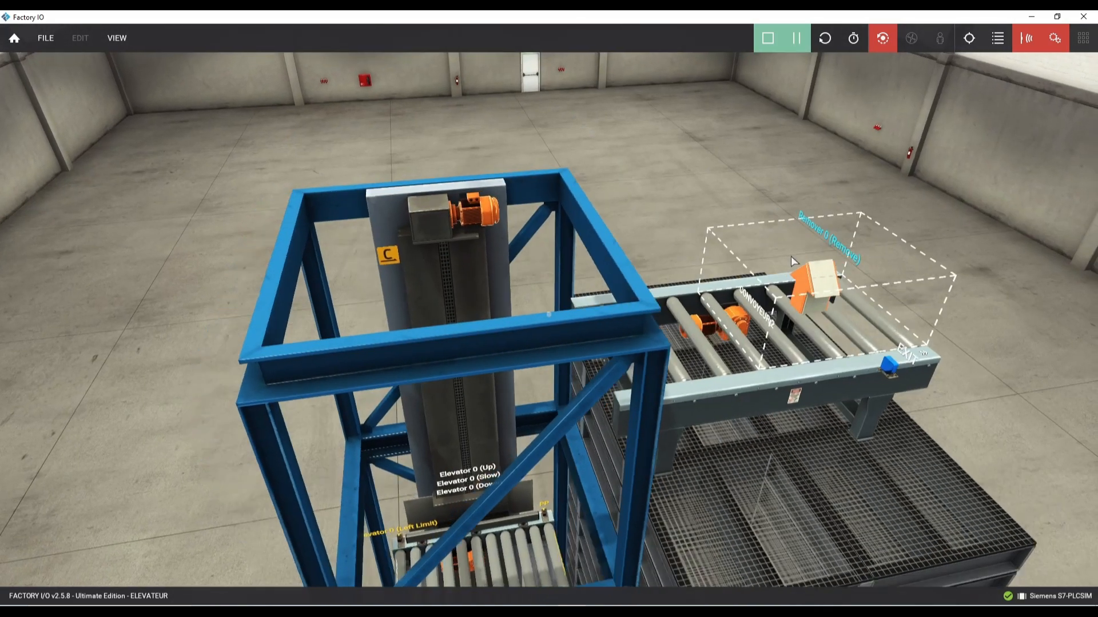
{"action": "right_click_drag", "start_coordinate": [792, 256], "coordinate": [800, 272]}
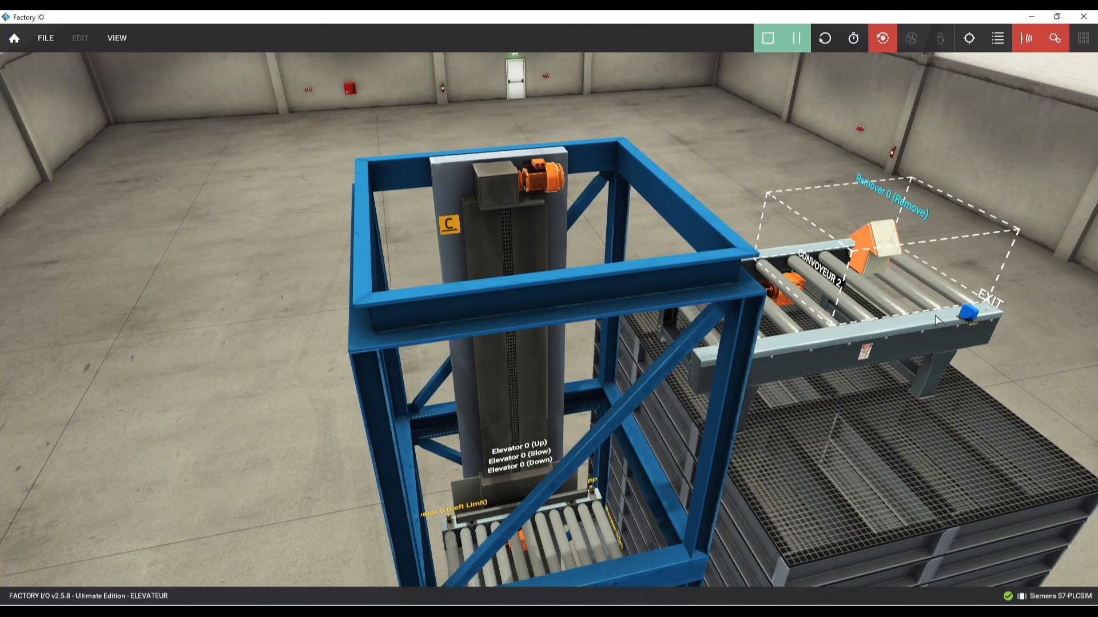
{"action": "scroll", "coordinate": [935, 315], "scroll_direction": "down", "scroll_amount": 3}
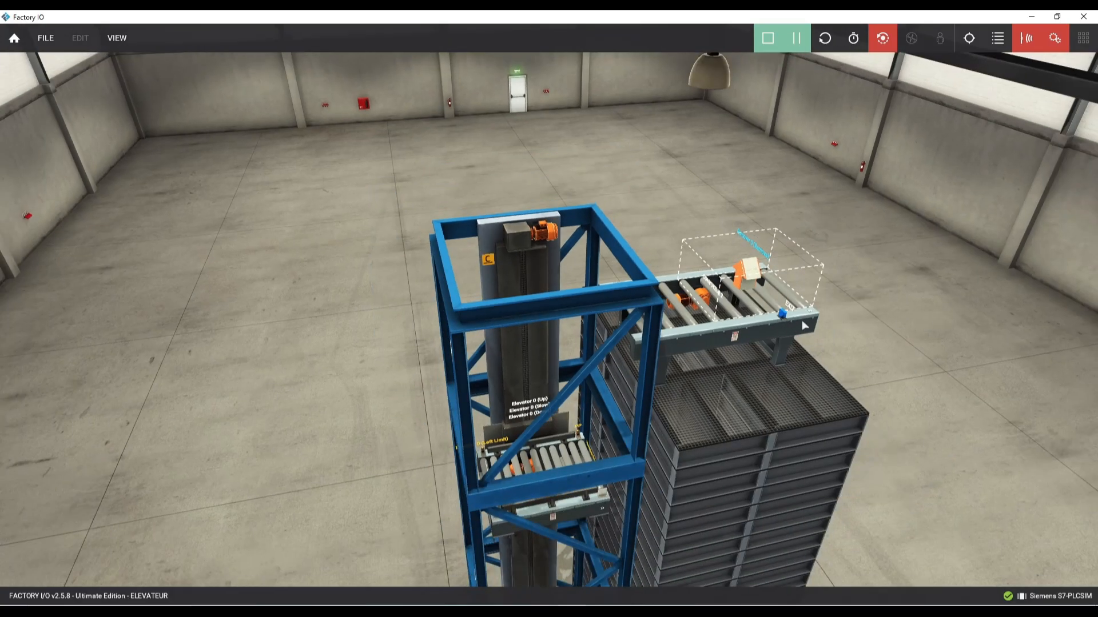
{"action": "right_click_drag", "start_coordinate": [803, 321], "coordinate": [795, 348]}
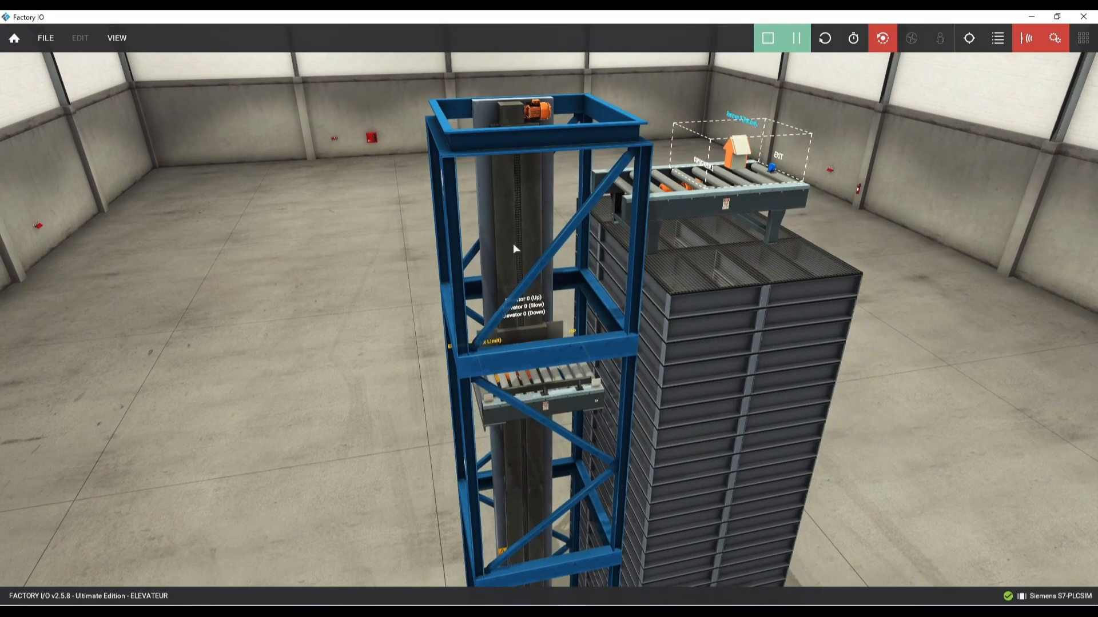
{"action": "scroll", "coordinate": [512, 243], "scroll_direction": "down", "scroll_amount": 10}
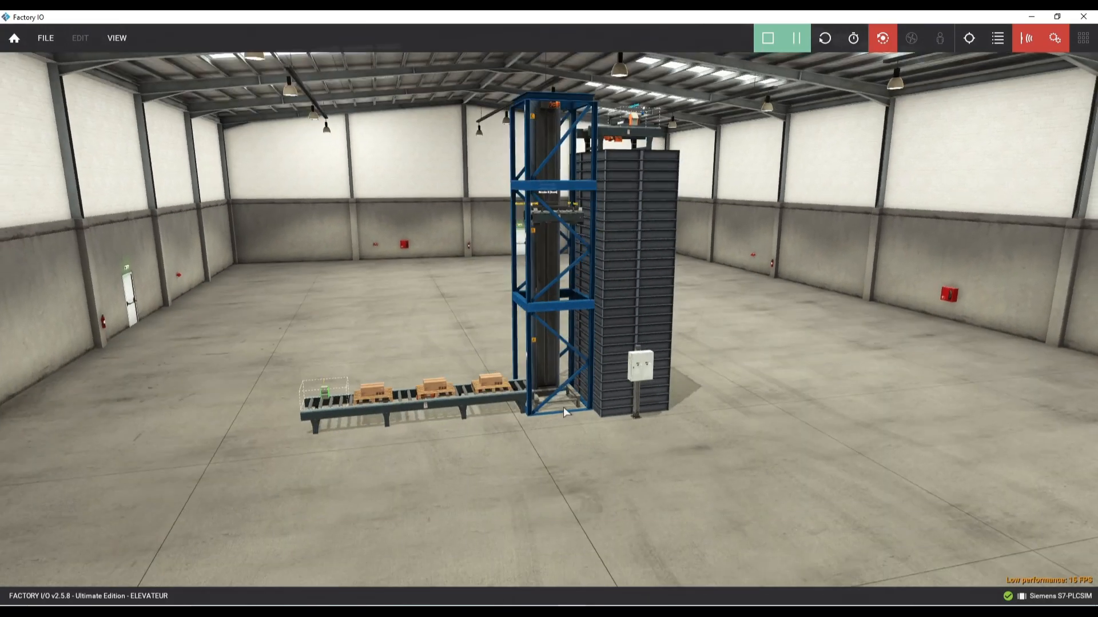
- Resume the simulation and return from the PUPITRE DE COMMANDE camera to VUE D'ENSEMBLE, closing the camera list
{"action": "left_click", "coordinate": [796, 38]}
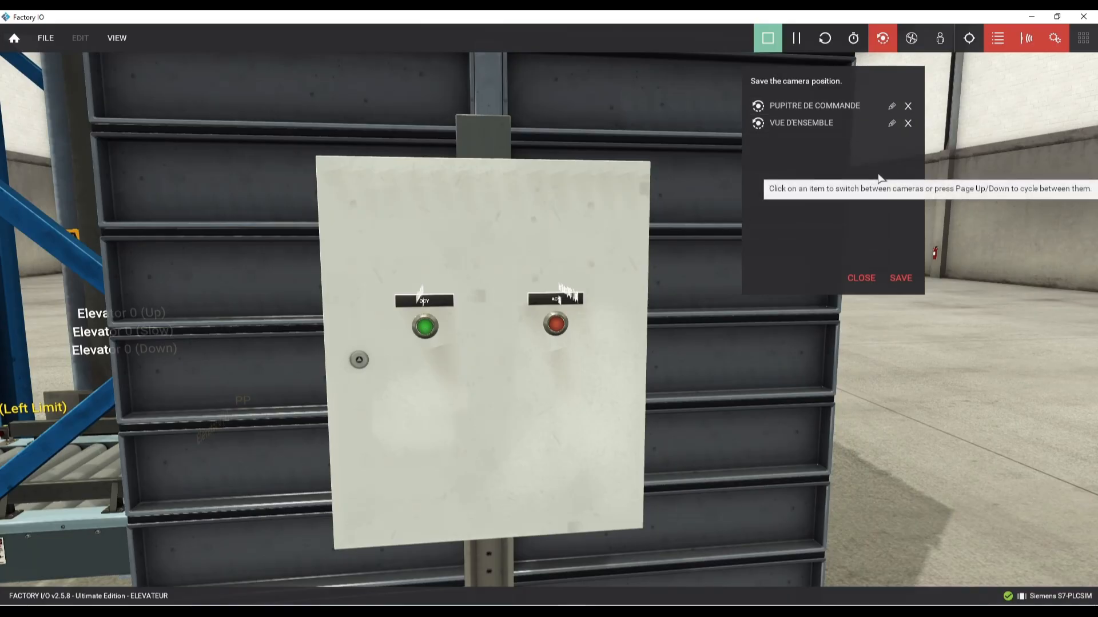
{"action": "left_click", "coordinate": [818, 124]}
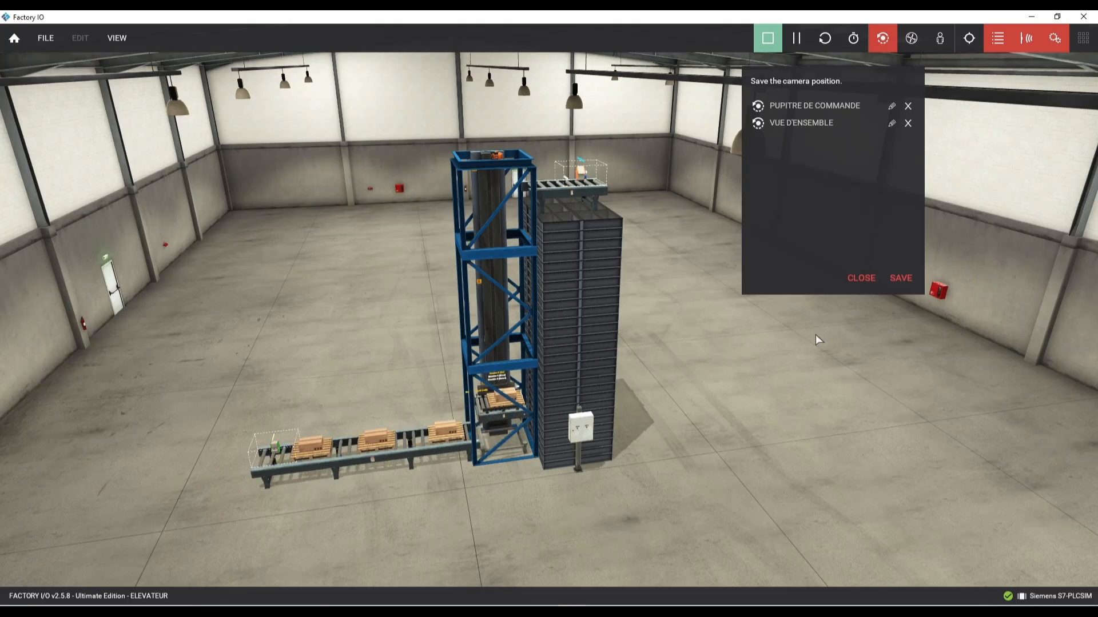
{"action": "left_click", "coordinate": [866, 279]}
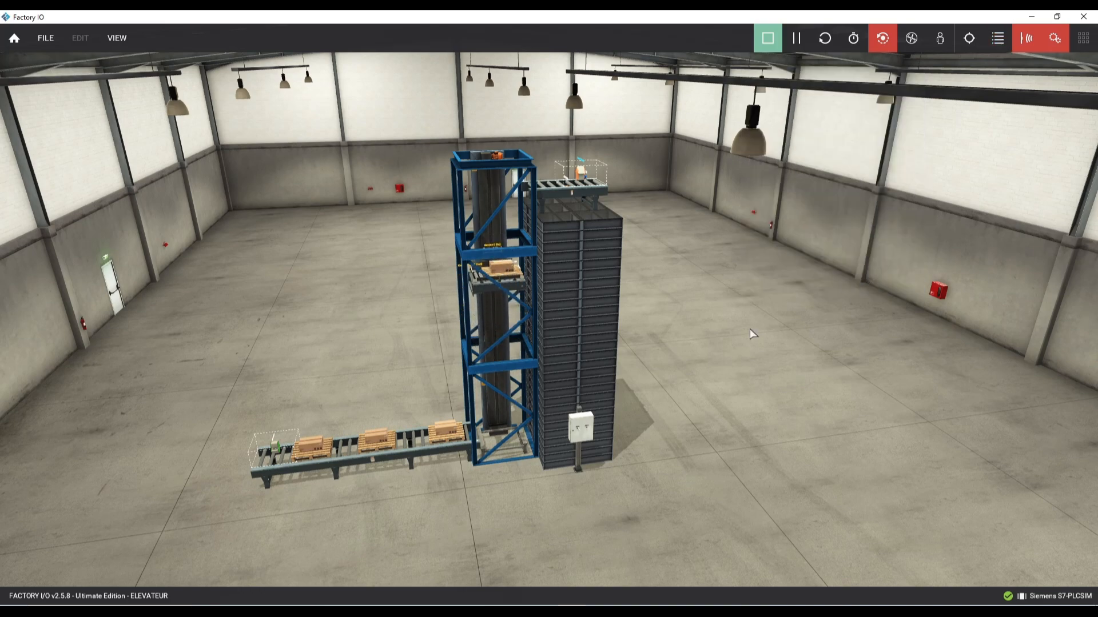
- Examine the running elevator cycle from several angles, from the loaded lower conveyor to the upper exit conveyor
{"action": "mouse_move", "coordinate": [749, 328]}
{"action": "right_mouse_down"}
{"action": "mouse_move", "coordinate": [760, 337]}
{"action": "mouse_move", "coordinate": [729, 333]}
{"action": "right_mouse_up"}
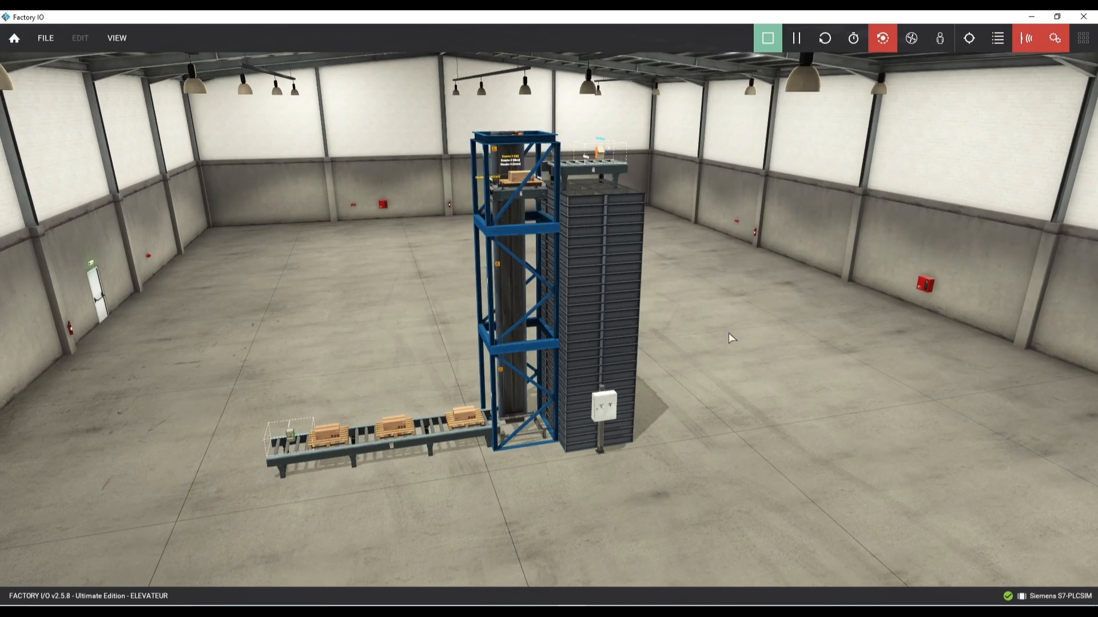
{"action": "scroll", "coordinate": [728, 333], "scroll_direction": "up", "scroll_amount": 6}
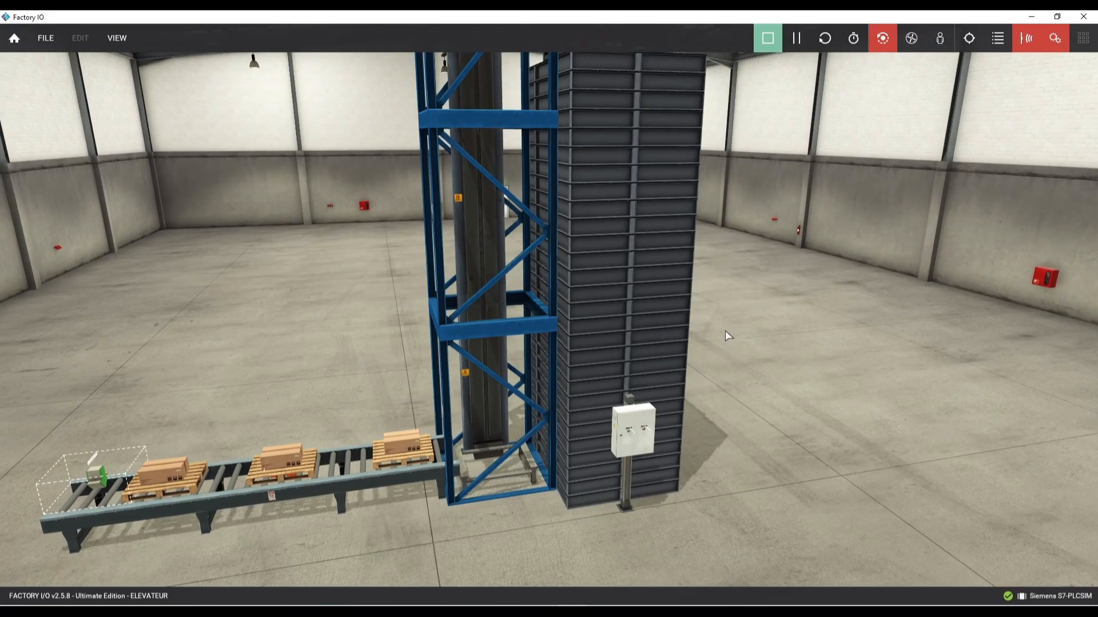
{"action": "right_click_drag", "start_coordinate": [725, 330], "coordinate": [718, 273]}
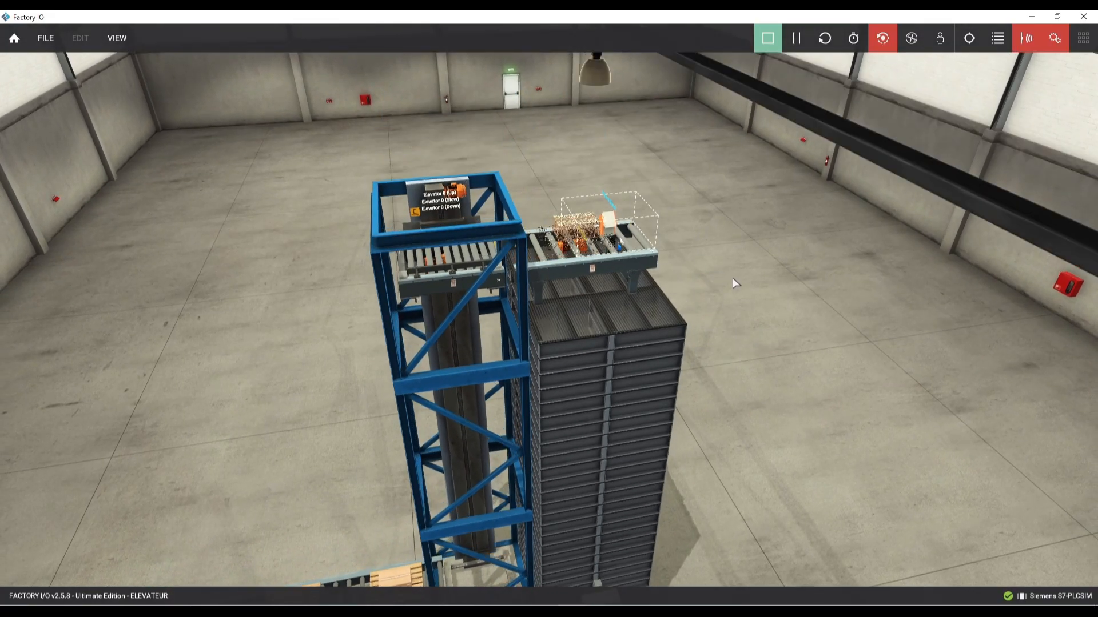
{"action": "right_click_drag", "start_coordinate": [612, 307], "coordinate": [723, 355]}
{"action": "scroll", "coordinate": [695, 340], "scroll_direction": "down", "scroll_amount": 5}
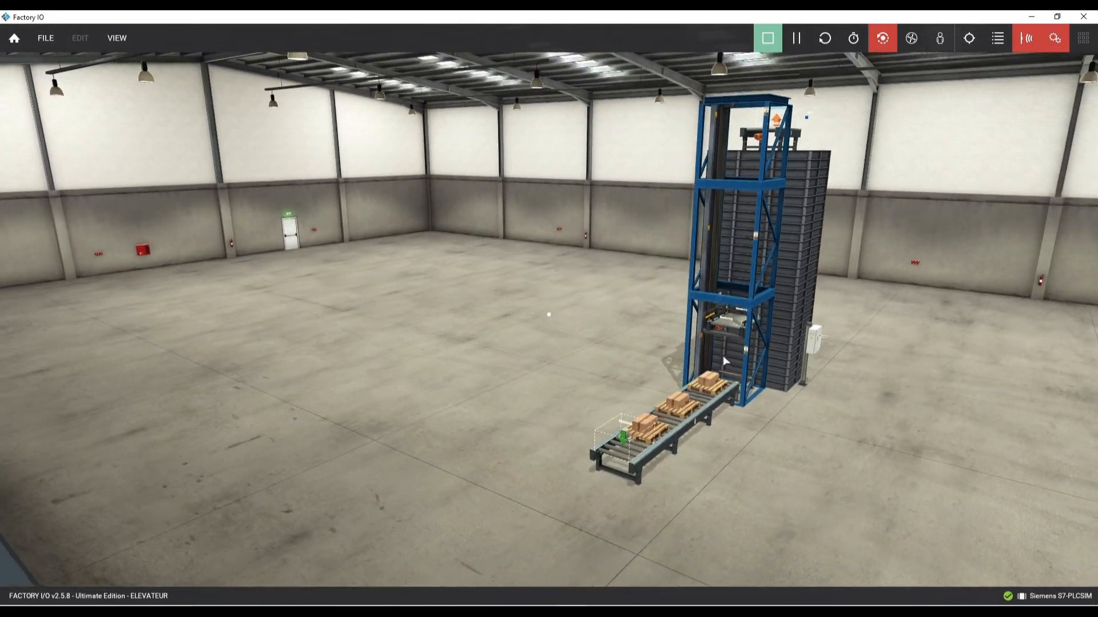
{"action": "scroll", "coordinate": [650, 396], "scroll_direction": "up", "scroll_amount": 5}
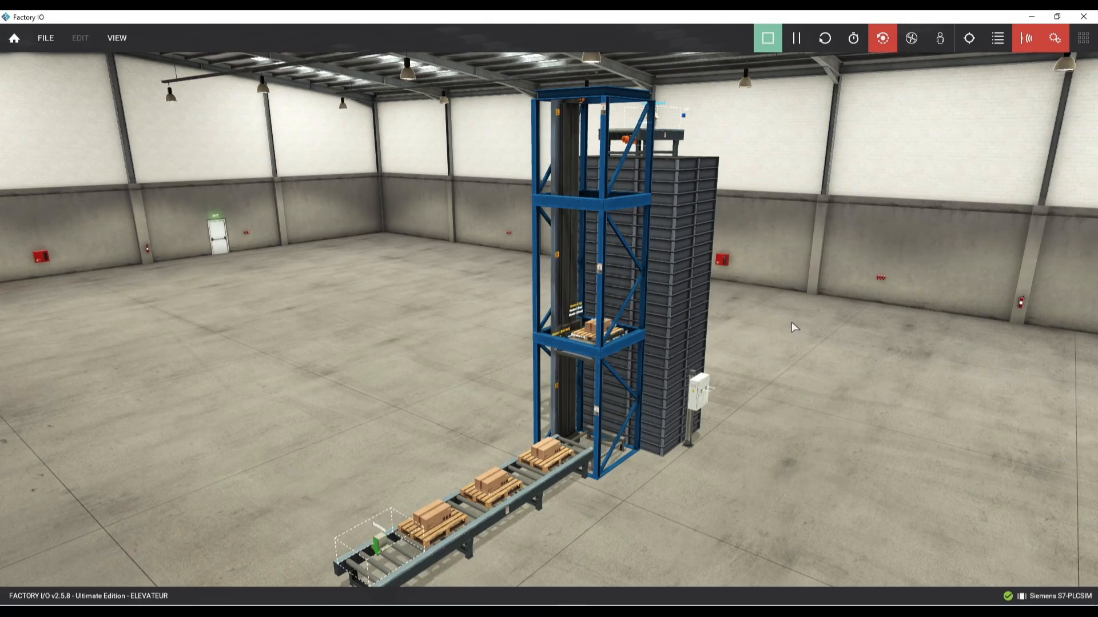
{"action": "right_click_drag", "start_coordinate": [752, 294], "coordinate": [723, 311]}
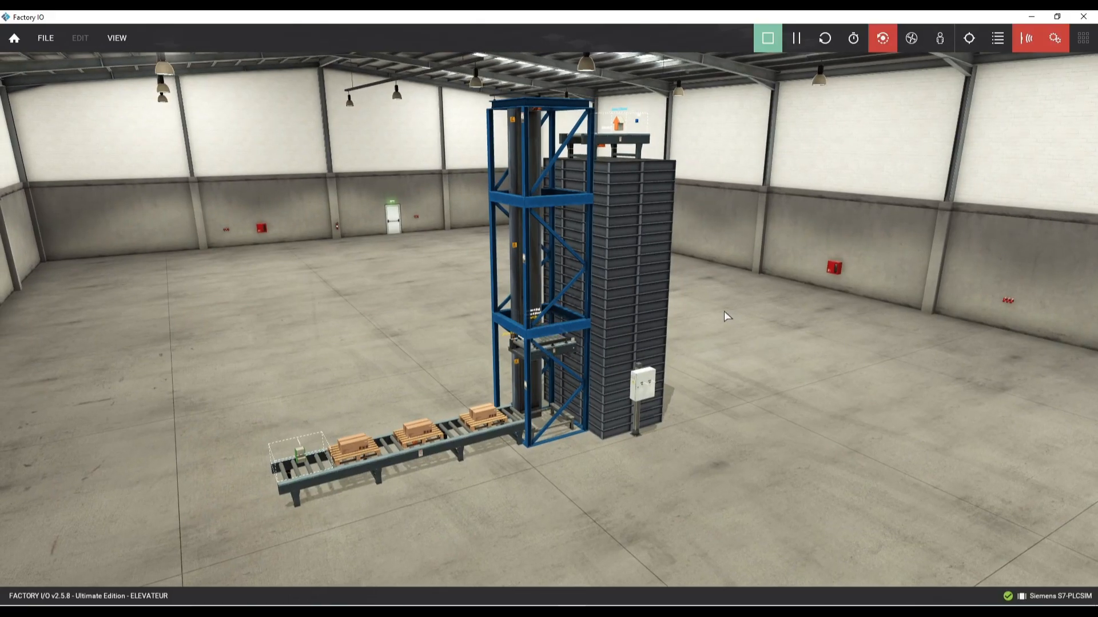